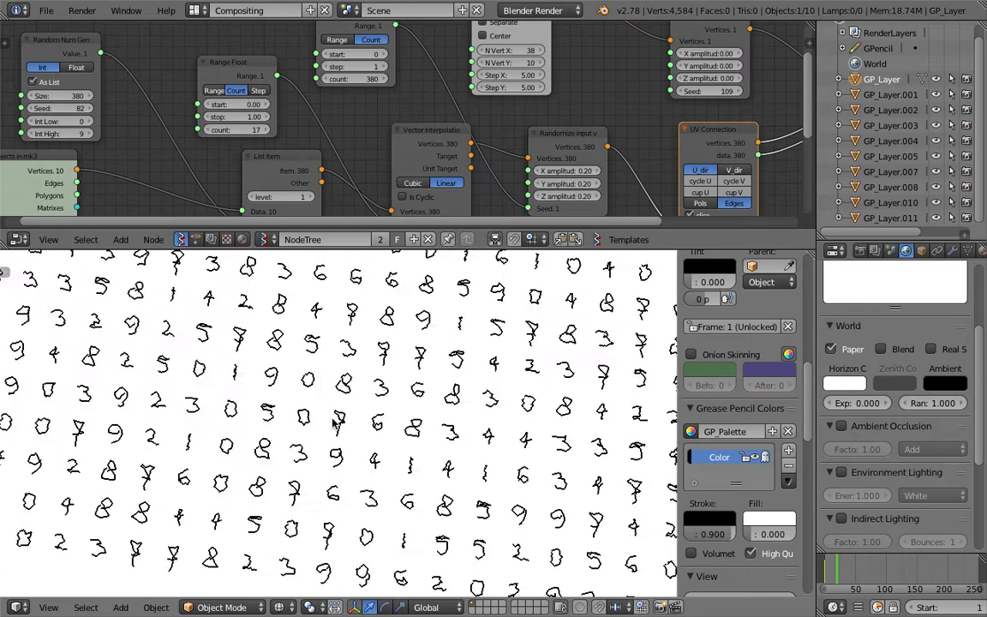
- Examine the grid of jittered handwritten digits generated by the node tree
scroll(293, 456, "up", 1)
scroll(209, 426, "up", 1)
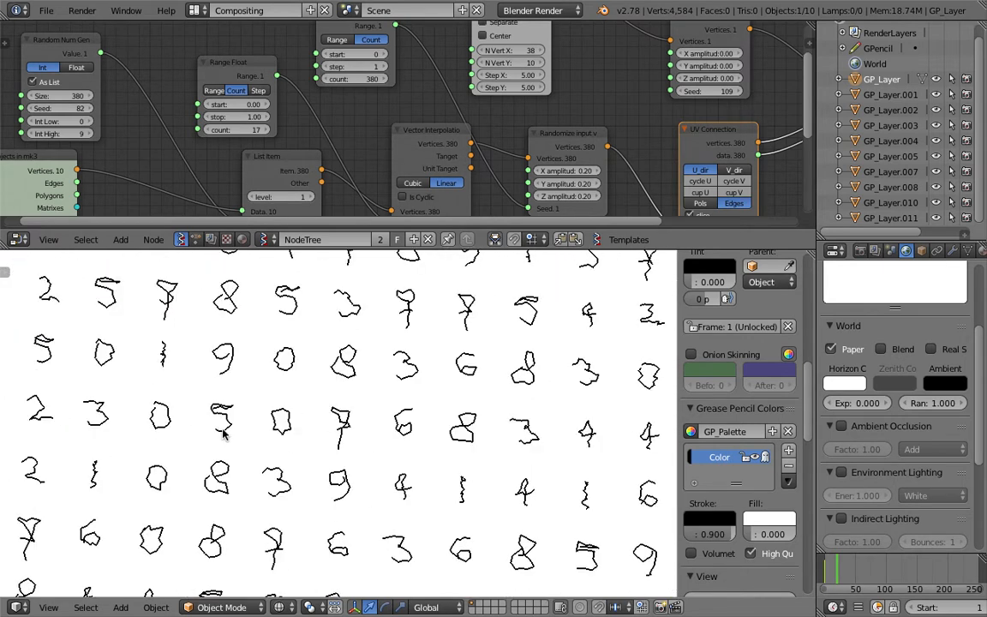
middle_click_drag(222, 435, 337, 436, "shift")
middle_click_drag(276, 421, 448, 441, "shift")
middle_click_drag(277, 372, 449, 531, "shift")
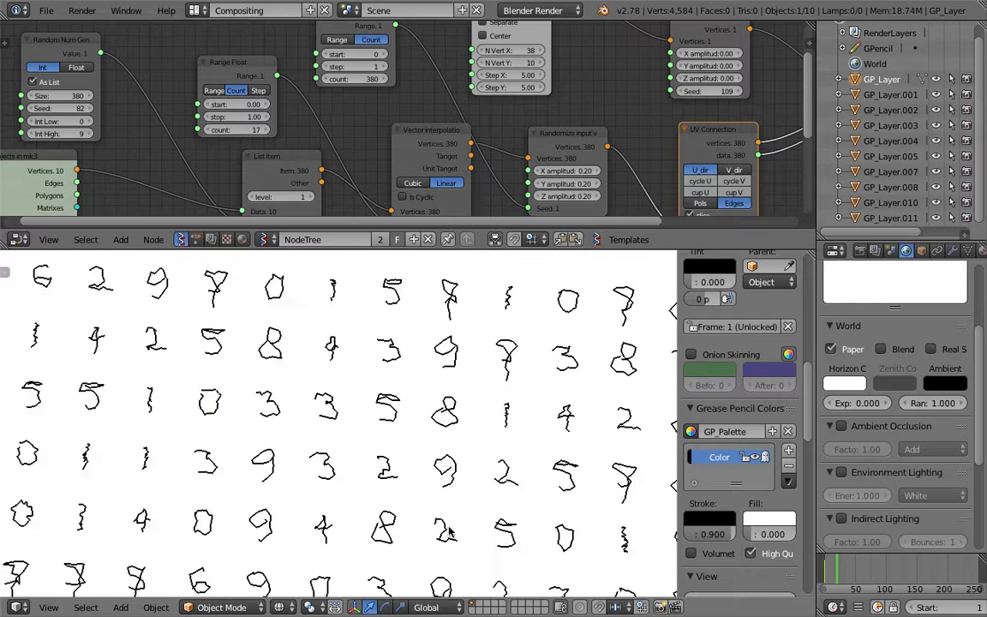
scroll(448, 537, "down", 1)
middle_click_drag(425, 486, 249, 413, "shift")
middle_click_drag(346, 417, 357, 418)
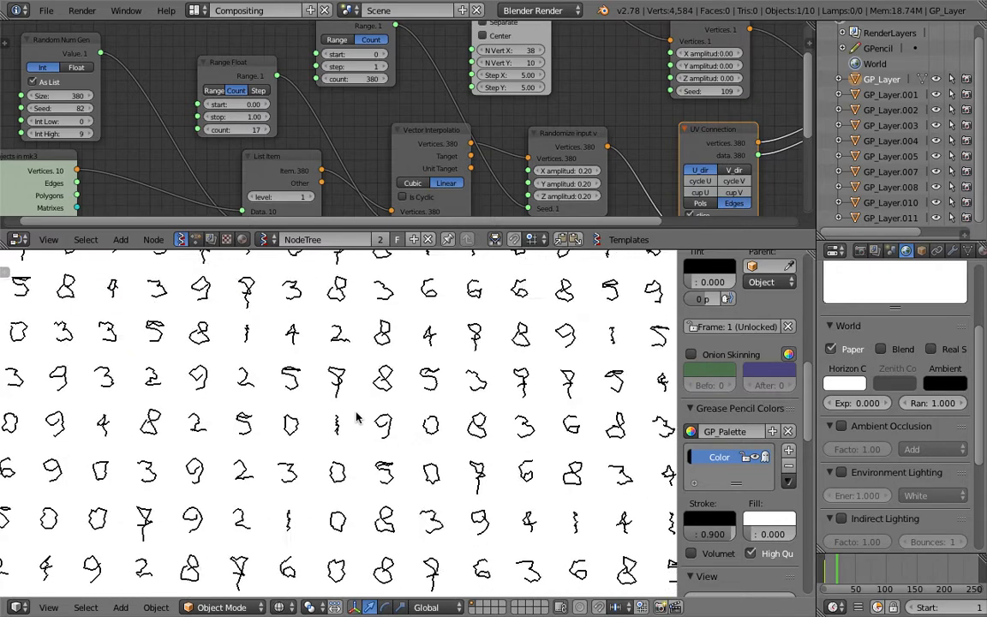
middle_click_drag(388, 310, 390, 297)
middle_click_drag(532, 218, 425, 194)
scroll(522, 343, "down", 1)
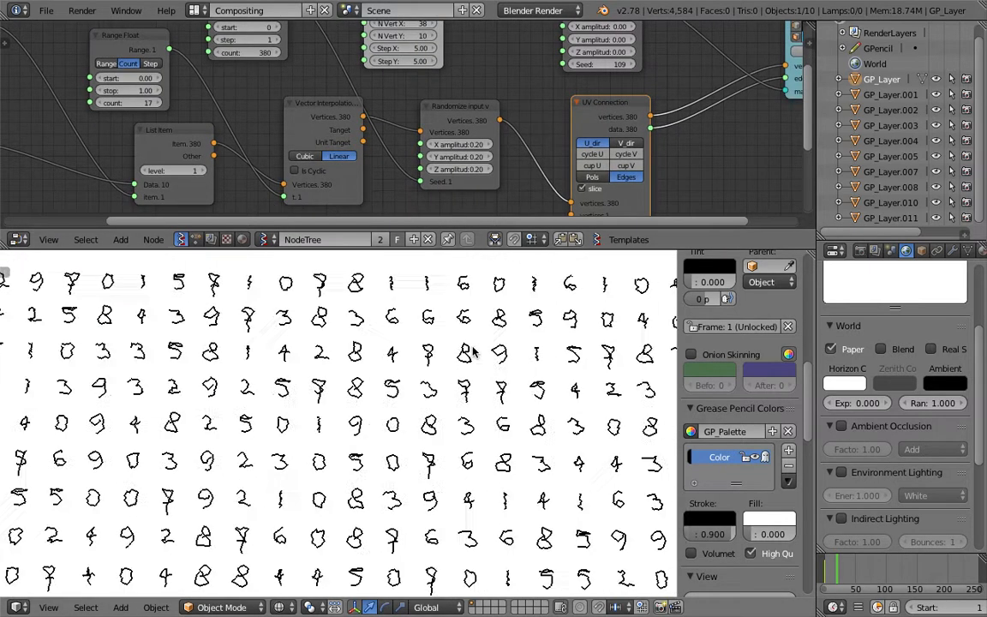
- Set the X, Y and Z amplitudes of the Randomize node feeding the viewer's matrices to 0.84, 11.55 and 26.25
middle_click_drag(536, 357, 433, 349, "shift")
middle_click_drag(488, 146, 392, 180)
middle_click_drag(485, 369, 494, 376)
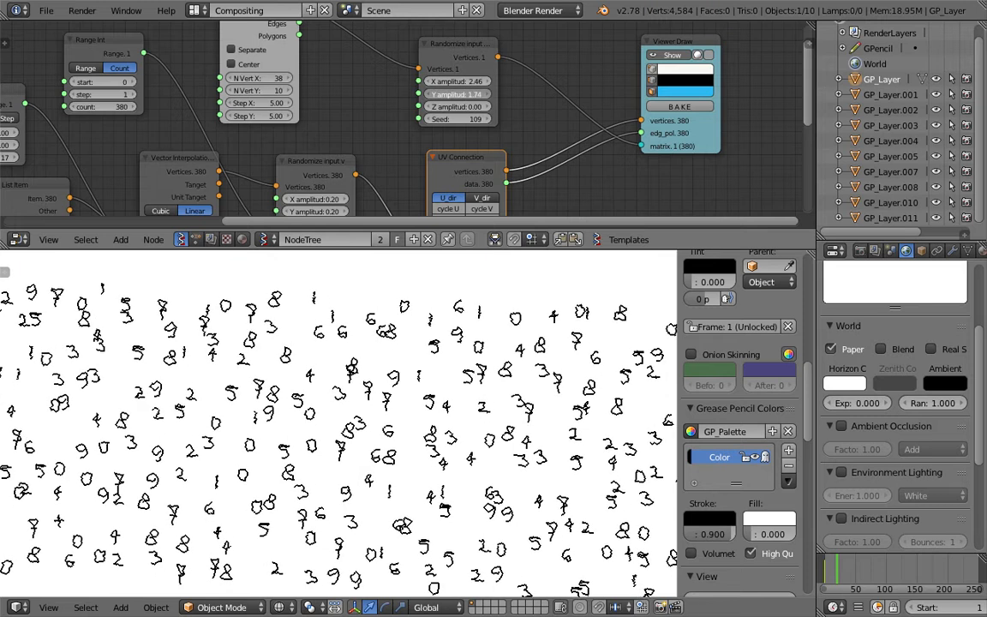
left_click_drag(439, 94, 566, 106)
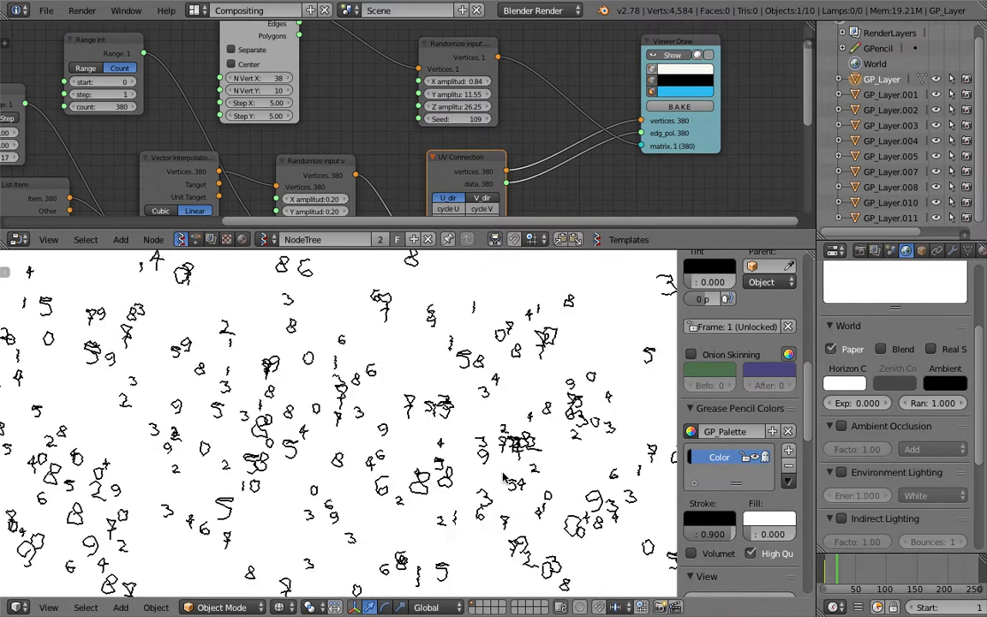
- Set the X, Y and Z amplitudes of the Randomize node fed by Vector Interpolation to 1 and finally to 0.00
middle_click_drag(487, 467, 500, 465)
scroll(465, 158, "down", 1)
middle_click_drag(465, 159, 492, 119)
scroll(370, 171, "up", 2)
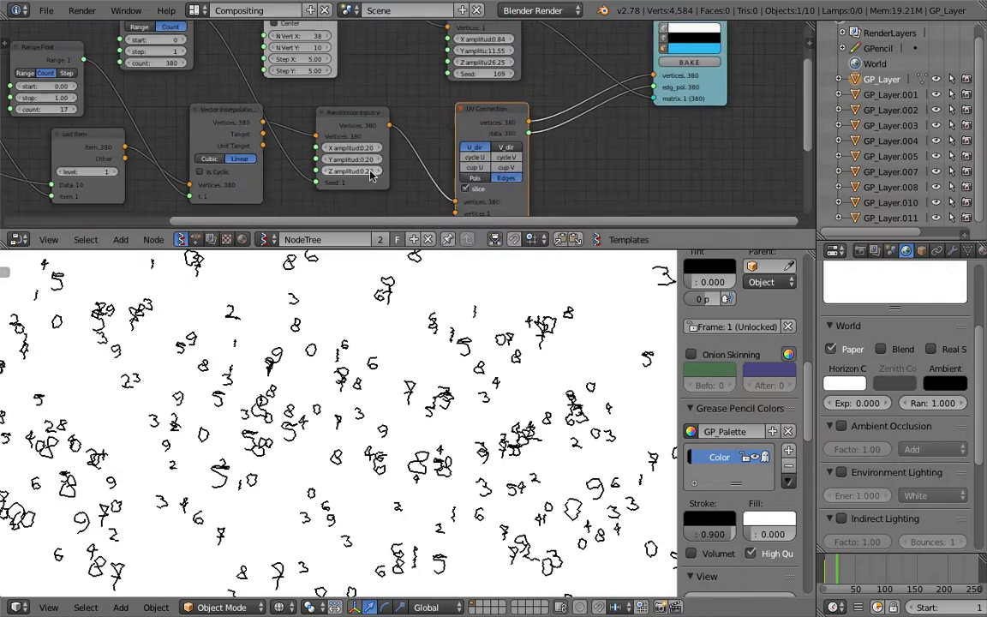
mouse_move(351, 161)
left_mouse_down()
mouse_move(351, 184)
mouse_move(392, 184)
left_mouse_up()
mouse_move(344, 413)
middle_mouse_down()
mouse_move(428, 411)
mouse_move(386, 402)
middle_mouse_up()
left_click_drag(357, 156, 356, 184)
type("1")
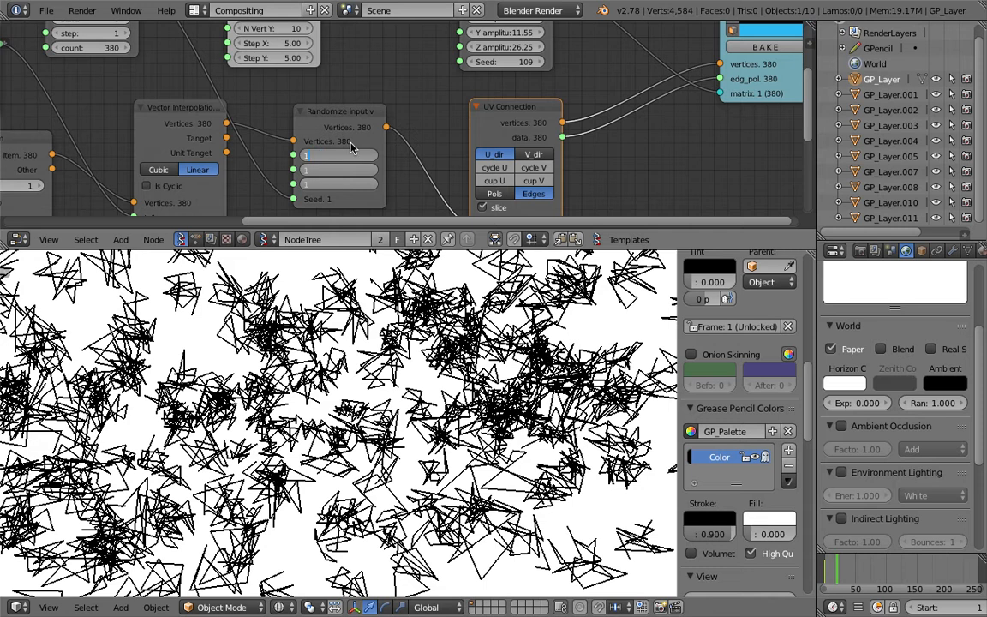
key("Return")
mouse_move(357, 184)
left_mouse_down()
mouse_move(312, 185)
mouse_move(312, 156)
left_mouse_up()
- Examine the scattered smooth digits and the original grease pencil row of digits 0 to 9 from several angles
scroll(328, 387, "up", 4)
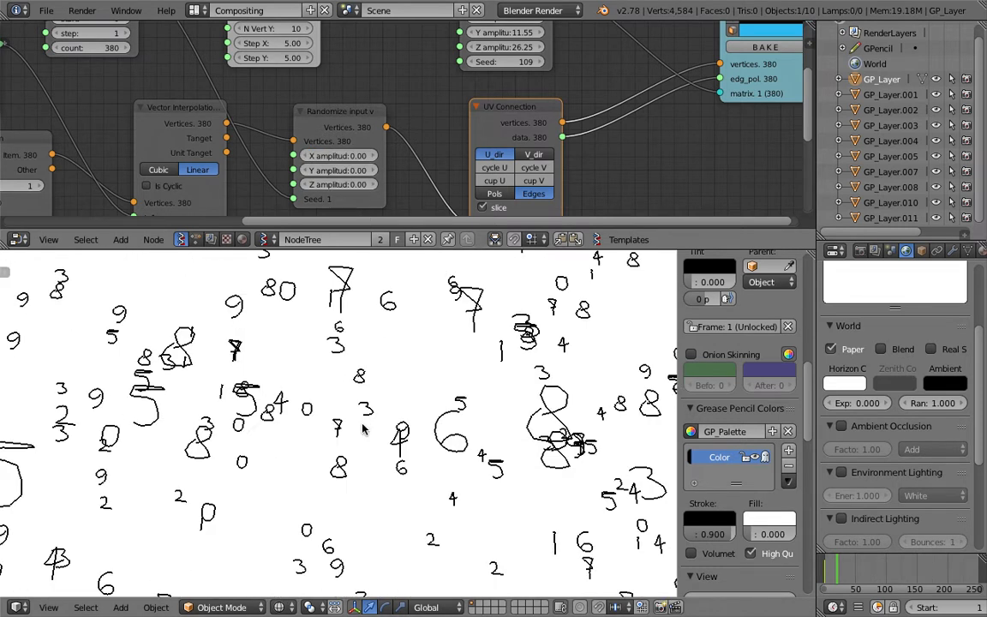
scroll(371, 466, "up", 3)
middle_click_drag(372, 461, 407, 394, "shift")
scroll(384, 461, "down", 2)
middle_click_drag(382, 461, 470, 439, "shift")
scroll(489, 450, "down", 1)
scroll(387, 437, "down", 2)
scroll(324, 394, "down", 1)
mouse_move(306, 384)
middle_mouse_down("shift")
mouse_move(406, 429)
mouse_move(321, 377)
middle_mouse_up("shift")
mouse_move(245, 372)
middle_mouse_down("shift")
mouse_move(492, 273)
mouse_move(507, 369)
mouse_move(488, 395)
mouse_move(367, 301)
mouse_move(365, 339)
mouse_move(239, 376)
mouse_move(226, 397)
mouse_move(249, 363)
middle_mouse_up("shift")
scroll(486, 409, "up", 4)
scroll(367, 305, "down", 2)
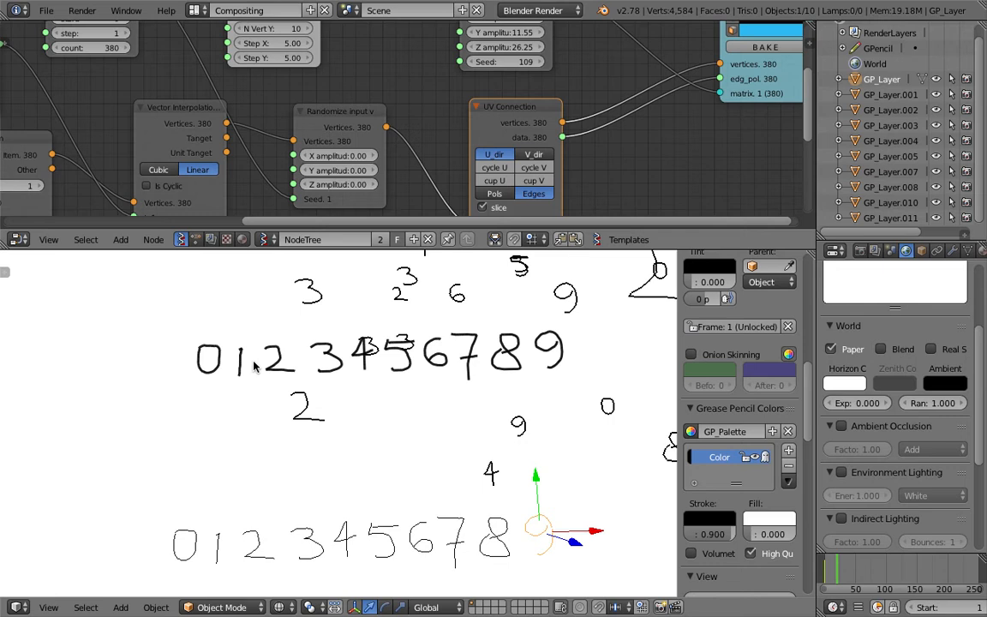
middle_click_drag(246, 360, 219, 344)
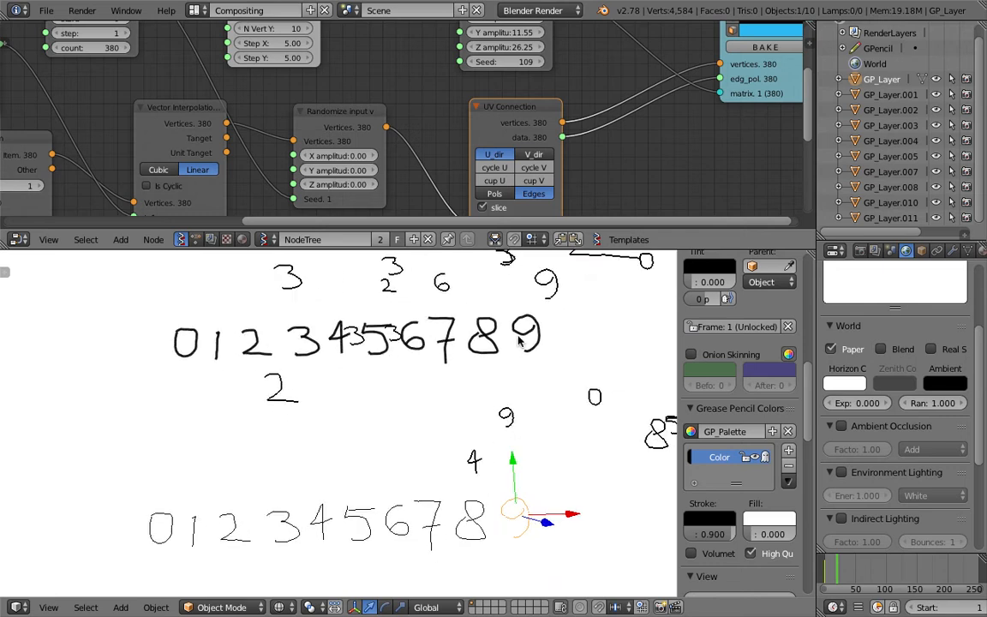
mouse_move(454, 293)
middle_mouse_down()
mouse_move(431, 368)
mouse_move(383, 347)
mouse_move(368, 324)
mouse_move(377, 348)
mouse_move(331, 398)
mouse_move(329, 365)
mouse_move(459, 371)
mouse_move(407, 330)
mouse_move(272, 318)
middle_mouse_up()
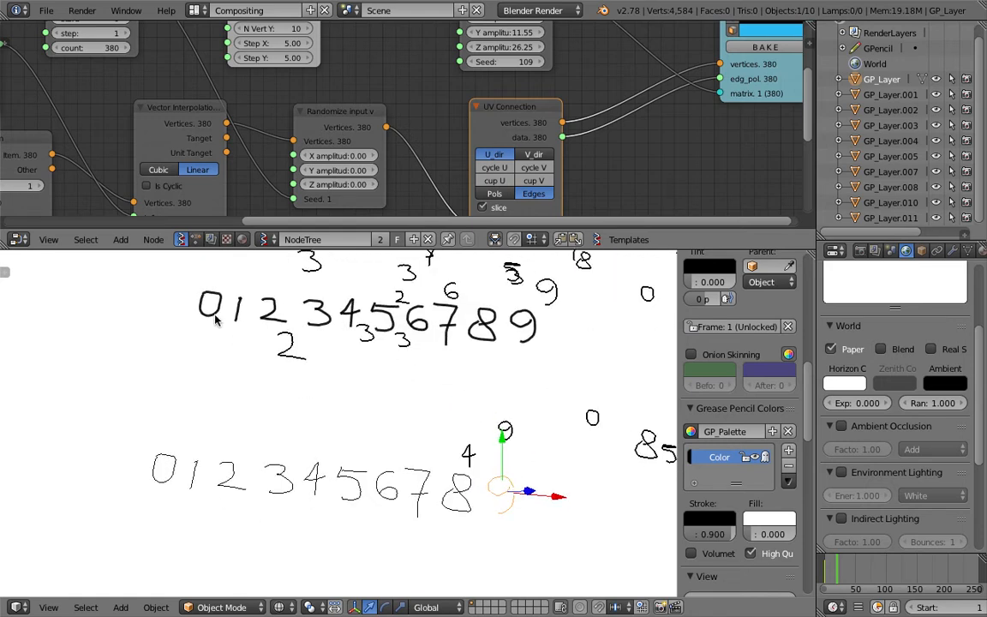
- Examine the complete node tree and the row of separate digit objects below the grease pencil digits, selecting the zero object
scroll(413, 115, "down", 5)
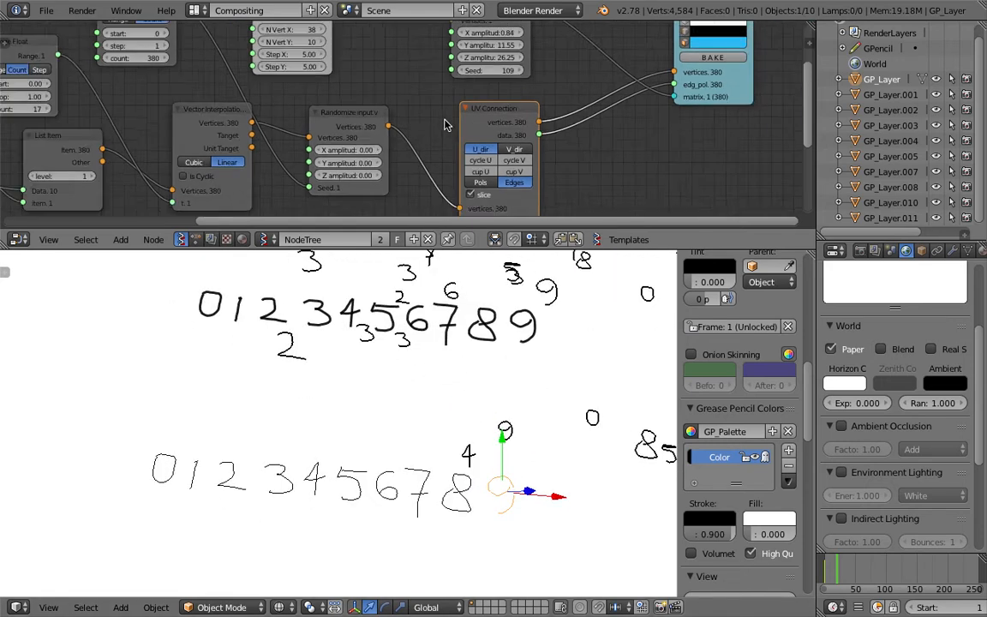
scroll(377, 107, "down", 4)
middle_click_drag(259, 153, 316, 144)
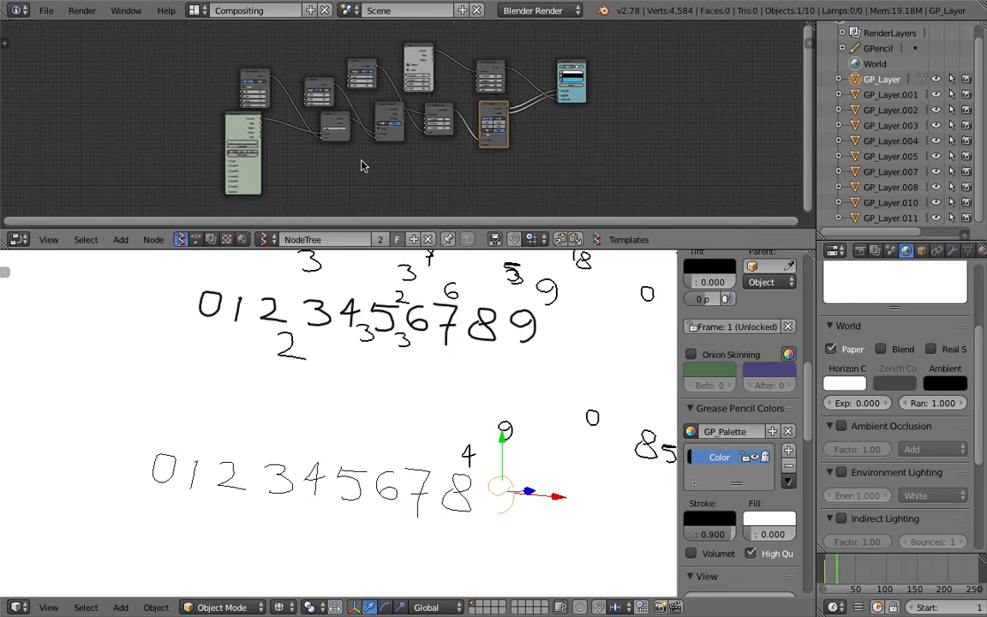
scroll(361, 160, "up", 1)
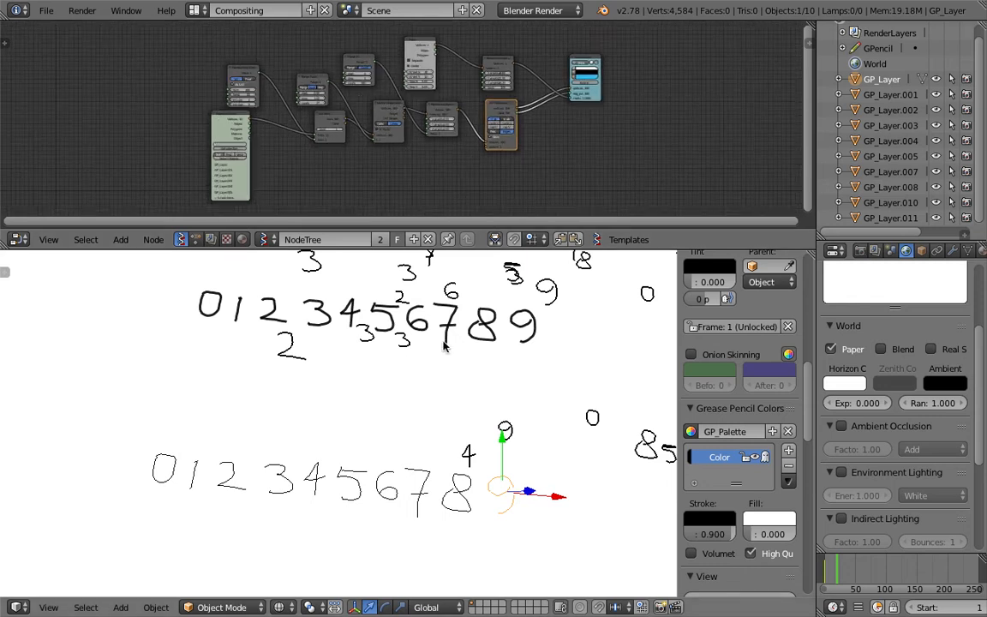
scroll(446, 348, "down", 10)
scroll(300, 419, "up", 3)
mouse_move(506, 369)
middle_mouse_down("shift")
mouse_move(300, 420)
mouse_move(428, 433)
mouse_move(189, 440)
mouse_move(299, 352)
mouse_move(518, 375)
middle_mouse_up("shift")
middle_click_drag(372, 363, 424, 360, "shift")
scroll(408, 432, "up", 4)
middle_click_drag(408, 432, 471, 412, "shift")
scroll(473, 436, "up", 3)
scroll(464, 414, "down", 3)
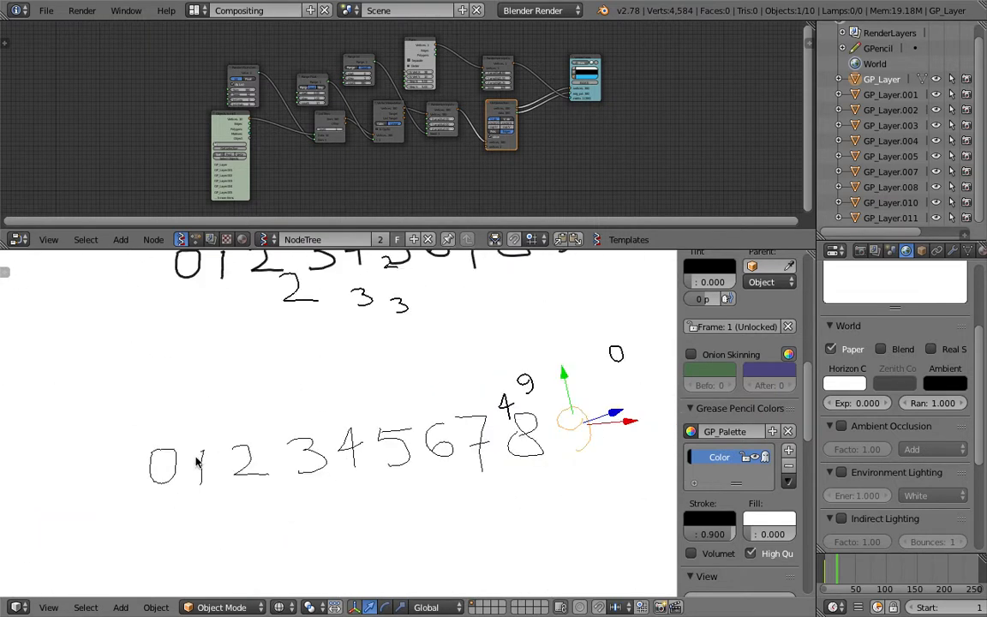
right_click(177, 457)
scroll(183, 450, "down", 4)
middle_click_drag(236, 439, 269, 443)
scroll(268, 442, "up", 4)
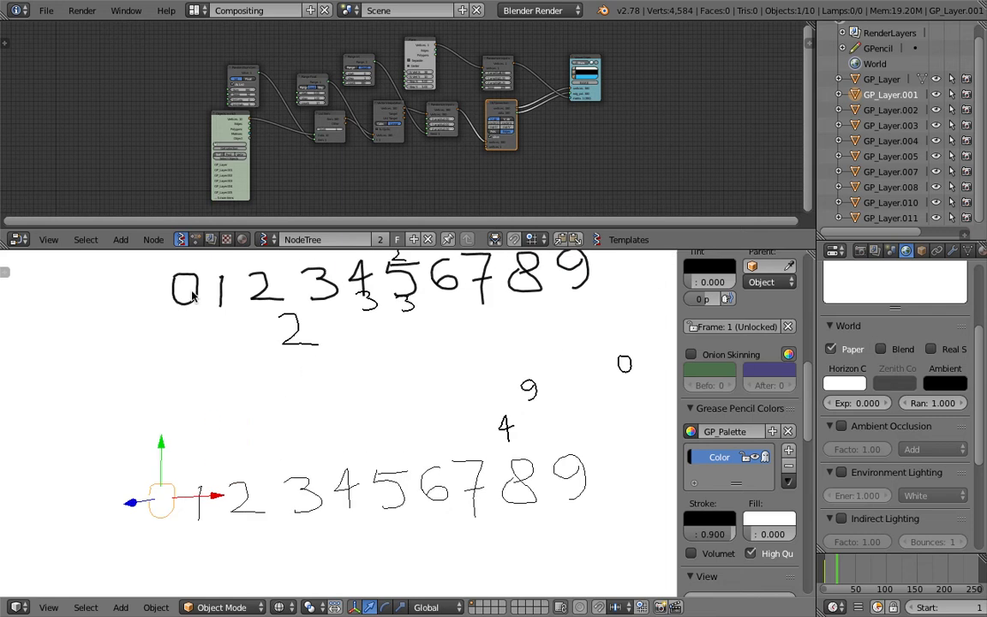
- Start a new file from the default start-up scene
left_click(52, 12)
left_click(64, 28)
left_click(67, 41)
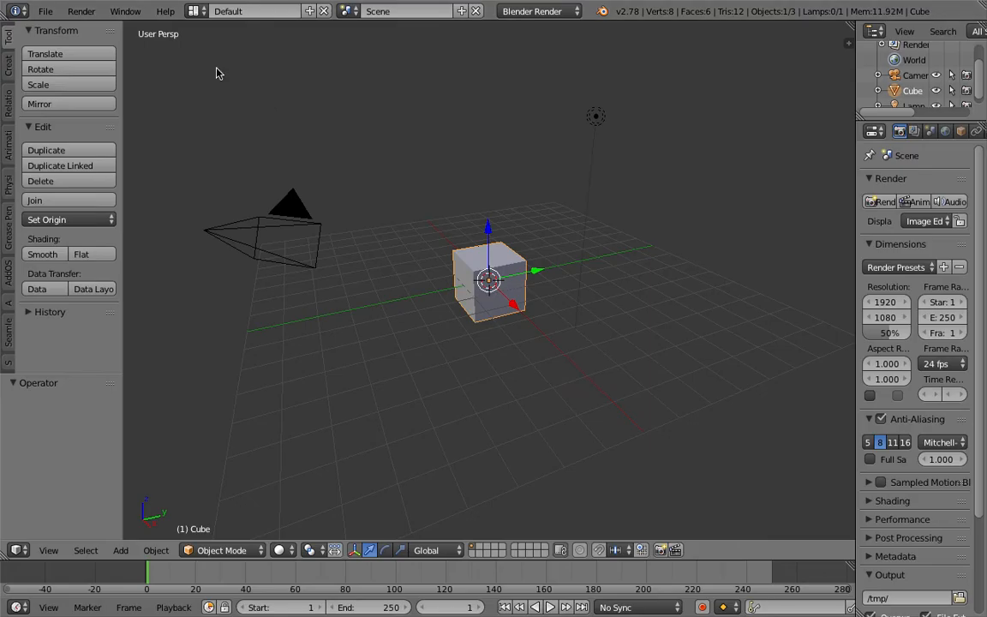
- Save the new scene on the Desktop as sv_chicken_writing_numbers_001.blend
left_click(45, 11)
left_click(95, 128)
left_click(285, 70)
type("sv_chicken_writing_numb")
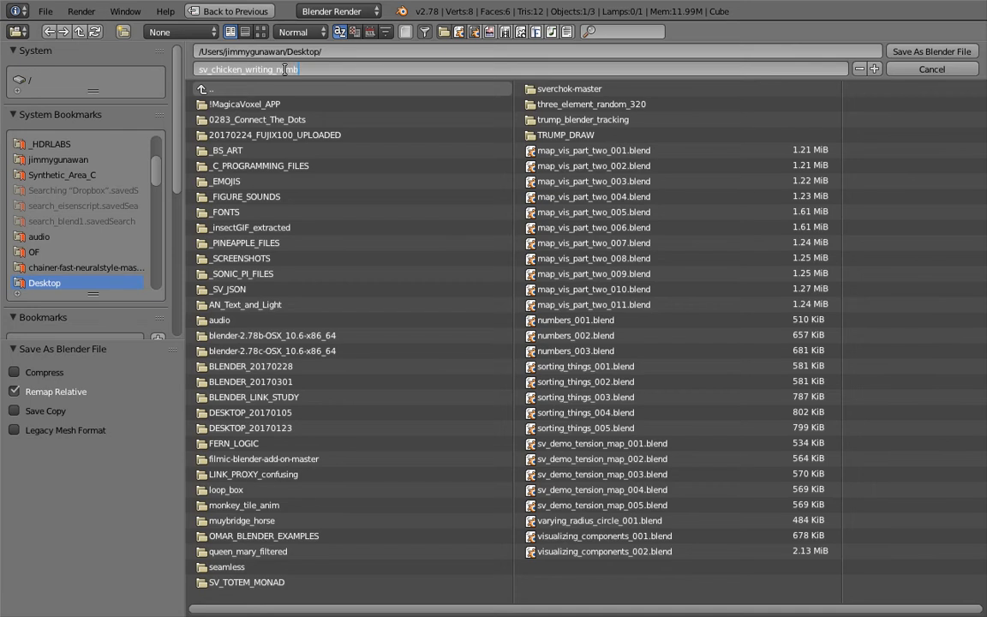
key("Return")
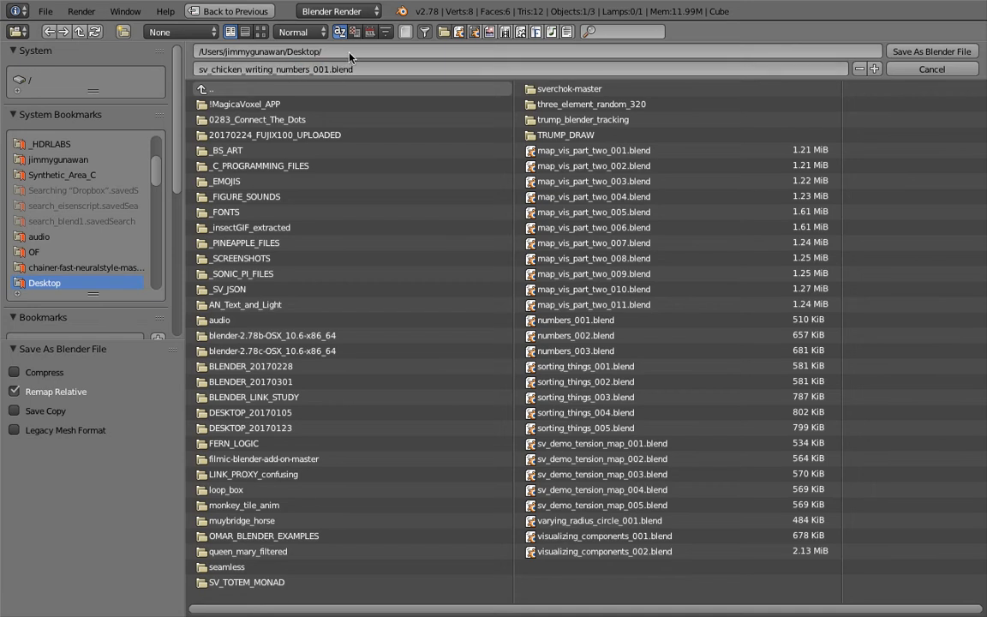
left_click(932, 52)
- Delete all default objects from the scene
key("a")
key("a")
key("x")
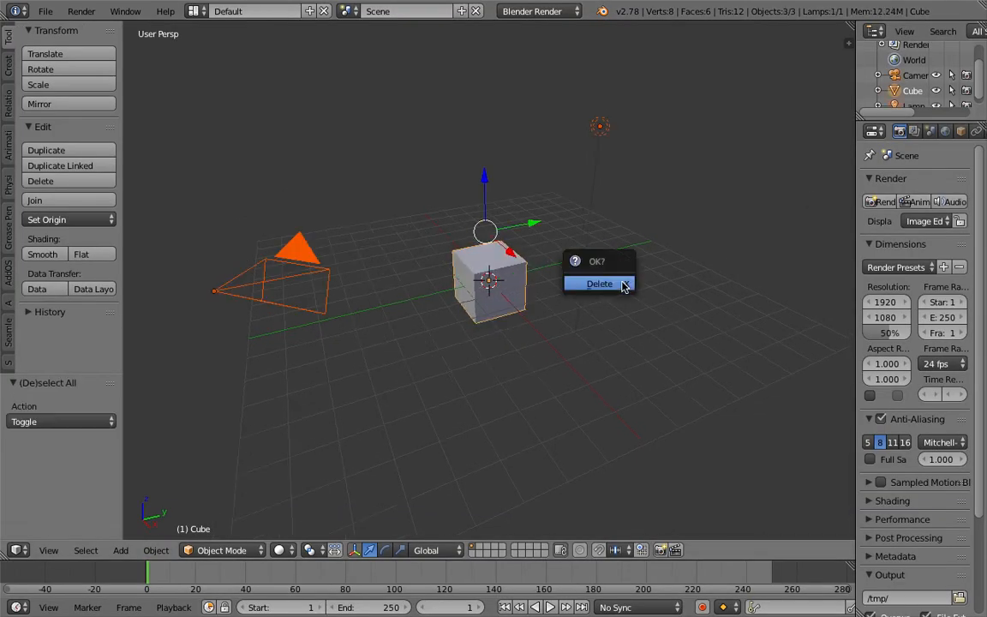
left_click(622, 285)
- Draw the digits 0 to 9 in a row above the X axis with the grease pencil in the top view
left_click(48, 550)
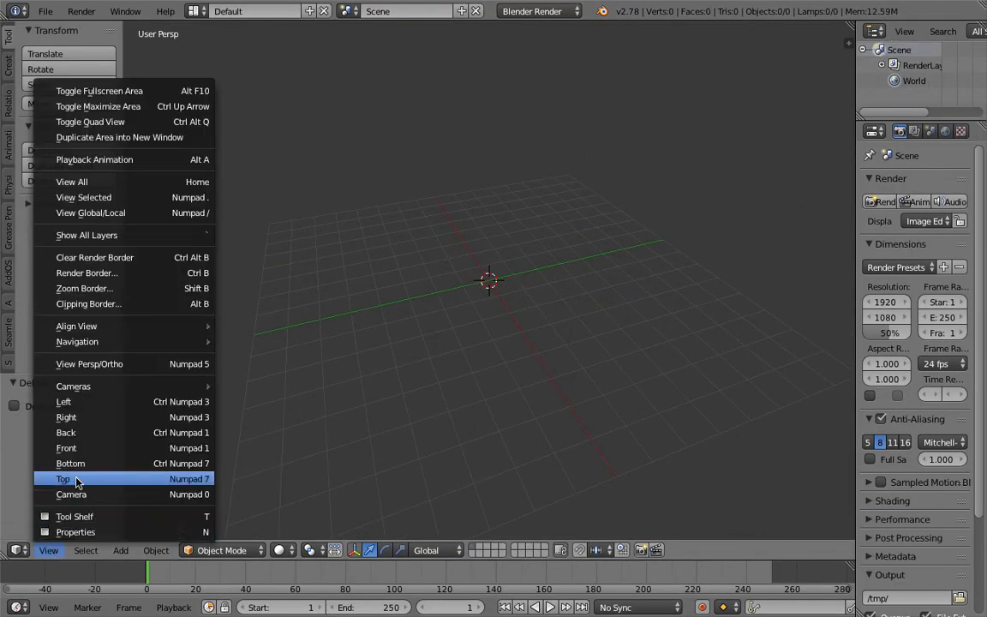
left_click(77, 481)
scroll(447, 271, "up", 3)
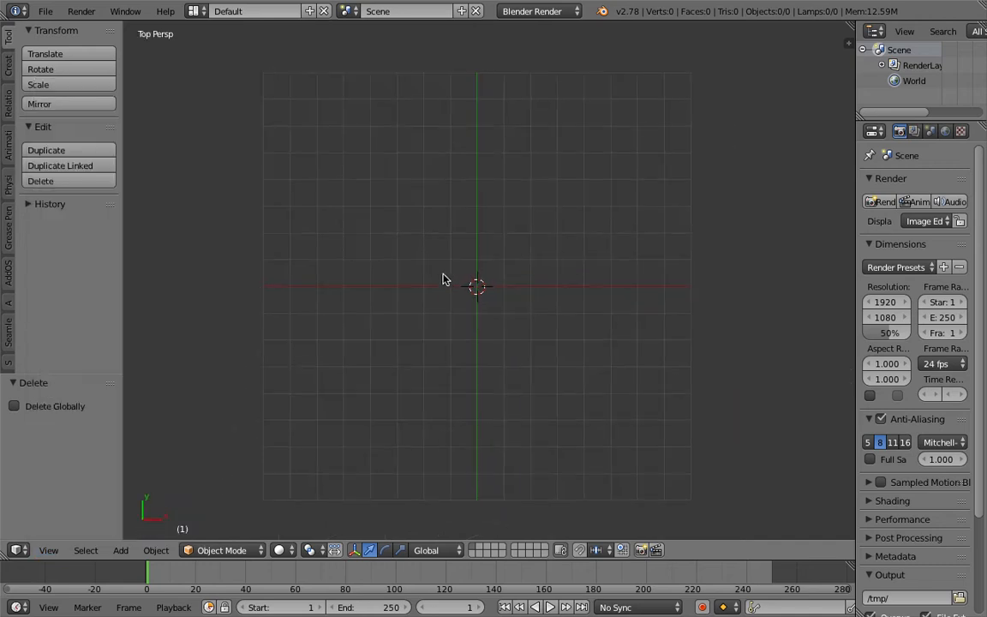
scroll(299, 252, "down", 1)
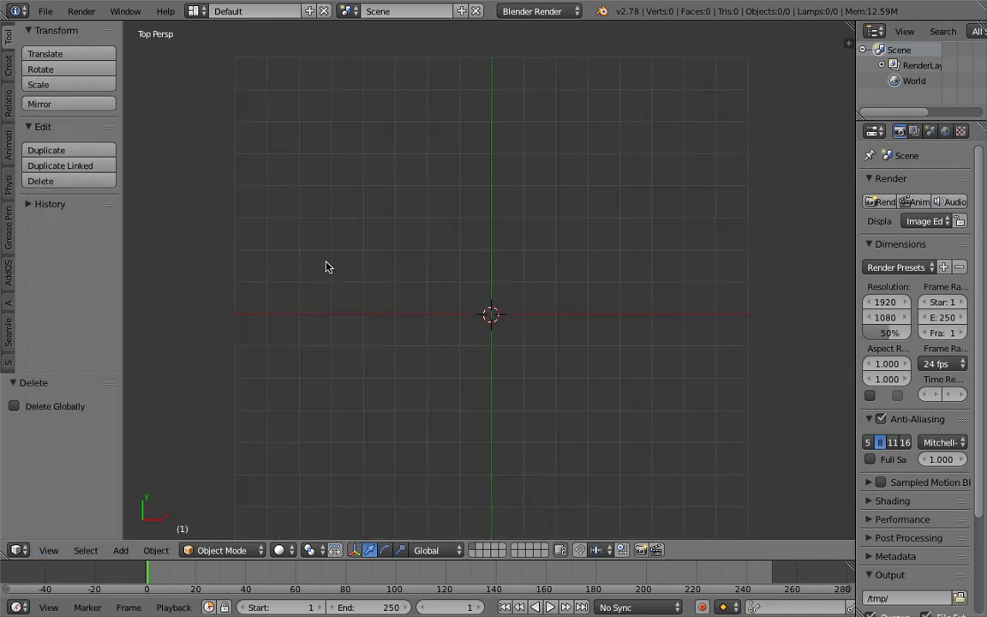
mouse_move(275, 220)
left_mouse_down()
mouse_move(293, 257)
mouse_move(288, 214)
mouse_move(335, 258)
left_mouse_up()
mouse_move(363, 225)
left_mouse_down()
mouse_move(379, 205)
mouse_move(379, 247)
mouse_move(402, 258)
left_mouse_up()
mouse_move(423, 210)
left_mouse_down()
mouse_move(447, 216)
mouse_move(454, 242)
mouse_move(426, 244)
left_mouse_up()
mouse_move(485, 196)
left_mouse_down()
mouse_move(477, 221)
mouse_move(514, 229)
mouse_move(508, 285)
left_mouse_up()
mouse_move(538, 199)
left_mouse_down()
mouse_move(538, 251)
mouse_move(559, 193)
mouse_move(586, 218)
left_mouse_up()
left_click_drag(614, 185, 625, 267)
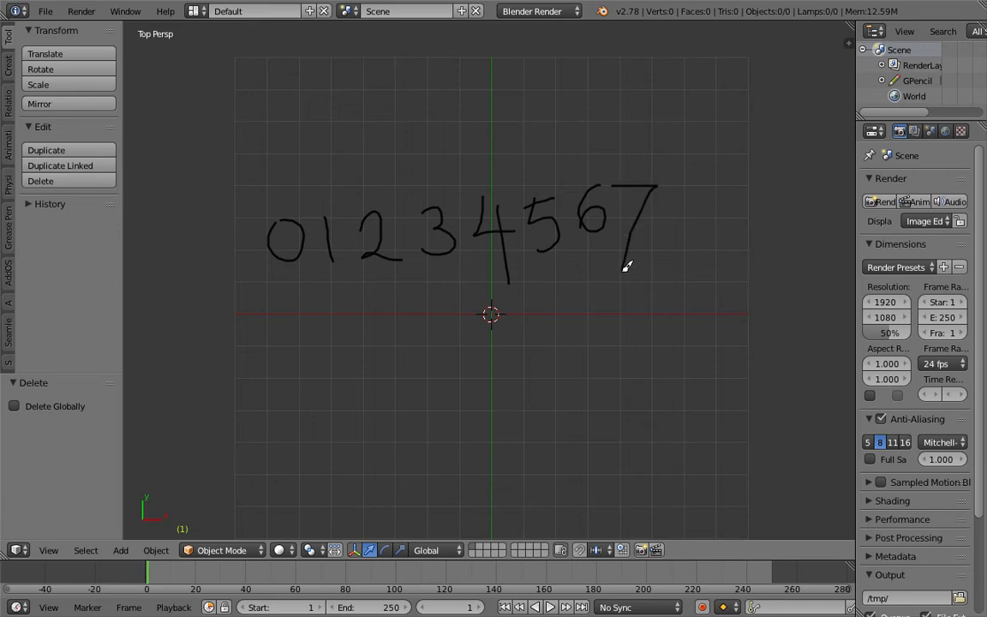
left_click_drag(686, 203, 699, 196)
mouse_move(759, 181)
left_mouse_down()
mouse_move(744, 158)
mouse_move(742, 218)
left_mouse_up()
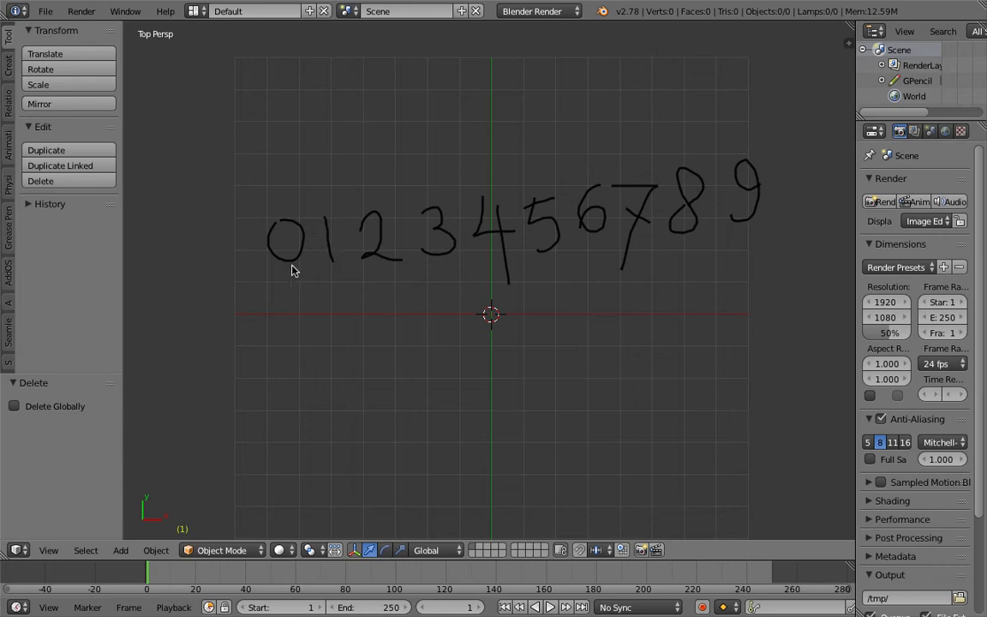
- Convert the grease pencil digits to a Bezier curve with Link Strokes turned off
scroll(505, 258, "down", 1)
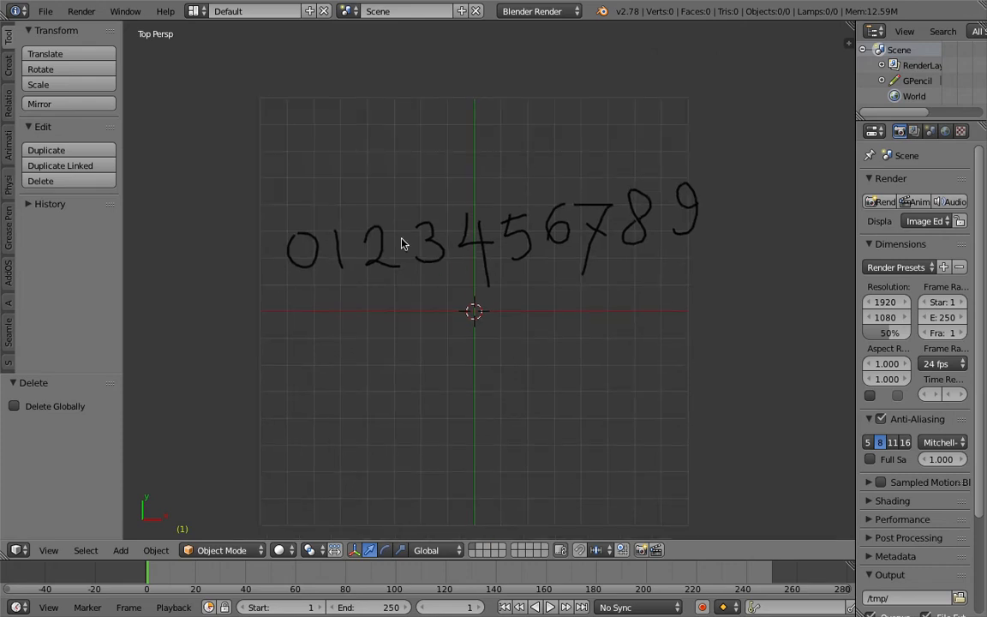
scroll(366, 226, "up", 1)
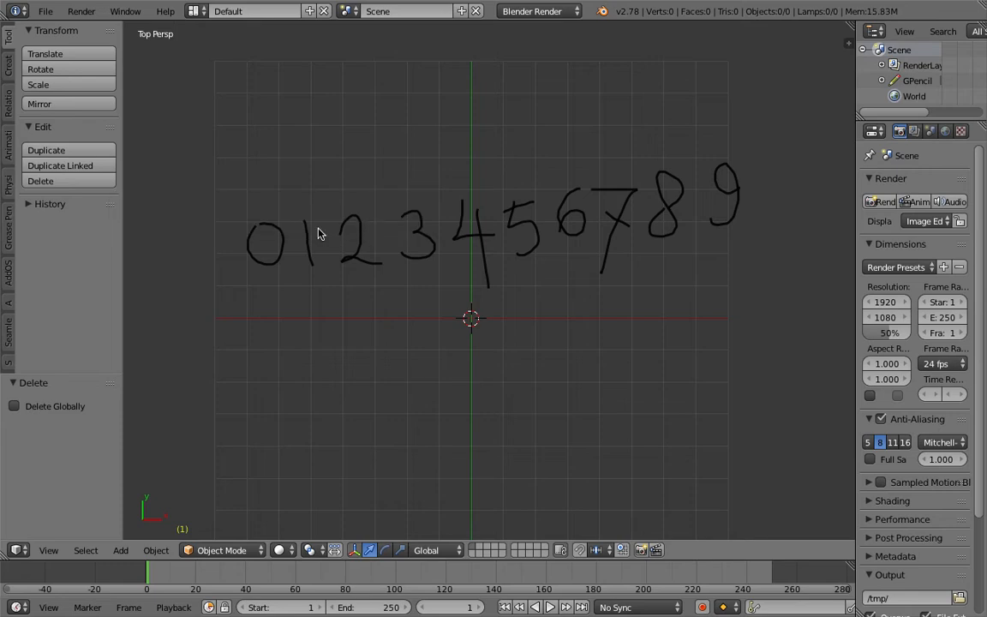
scroll(457, 270, "down", 1)
scroll(454, 283, "up", 1)
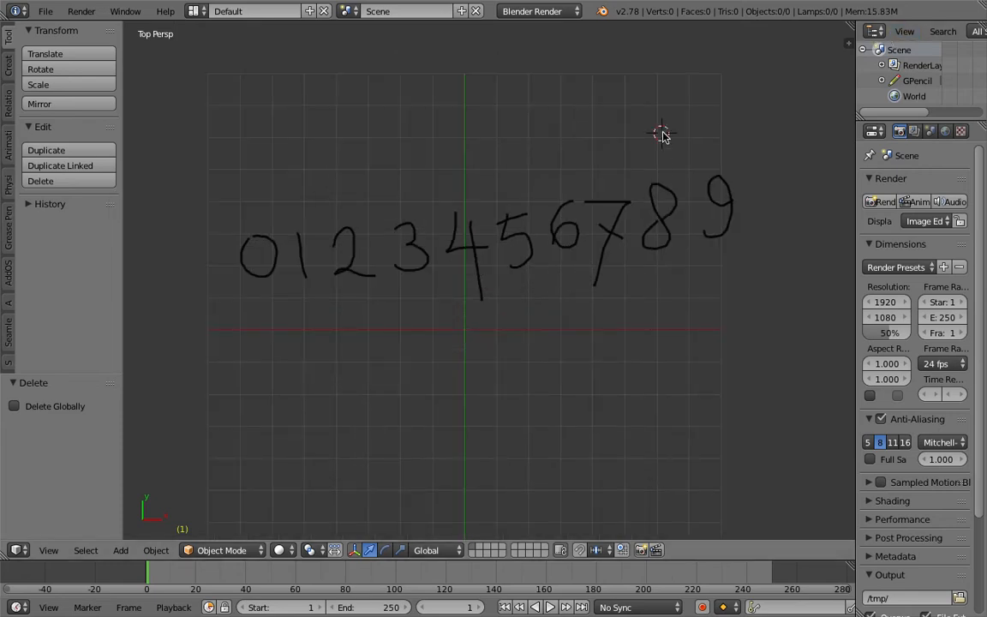
key("space")
type("conver")
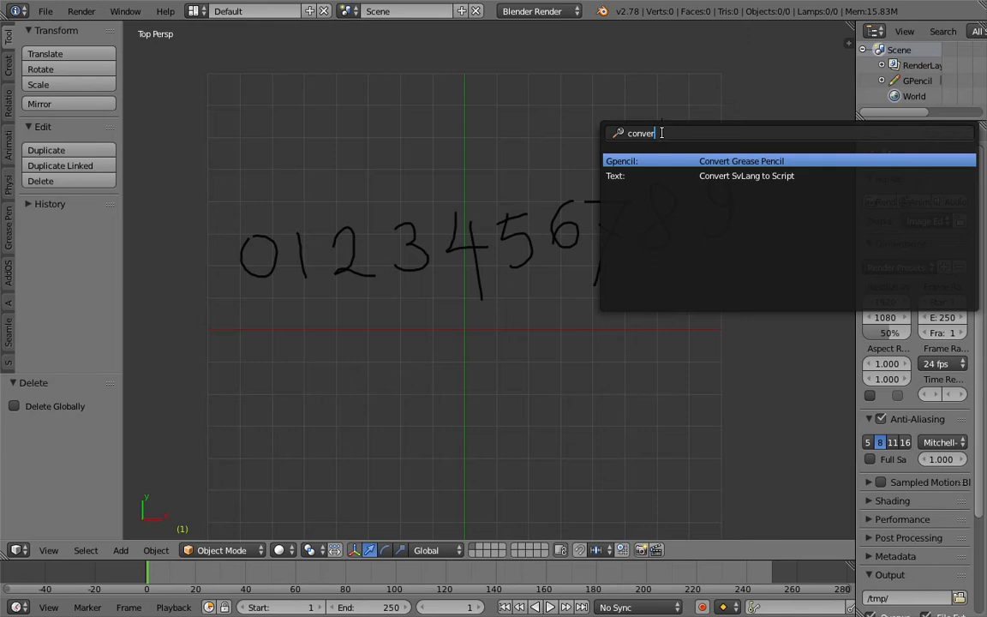
key("Return")
left_click(657, 150)
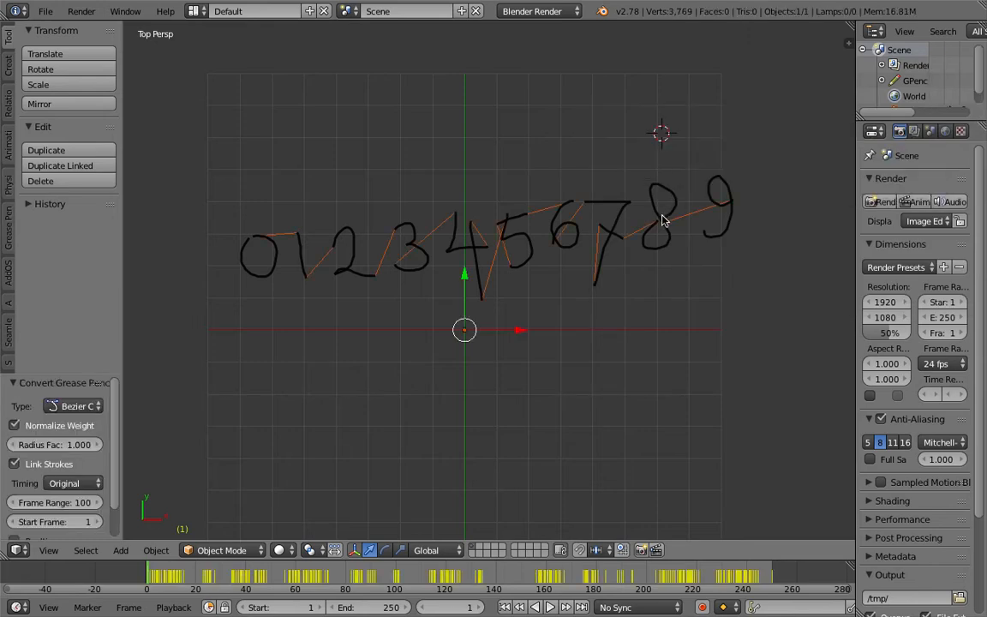
left_click(52, 464)
- Move the converted digit curve about -0.22 in X and -3.75 in Y, below the drawn digits, and save the file
key("g")
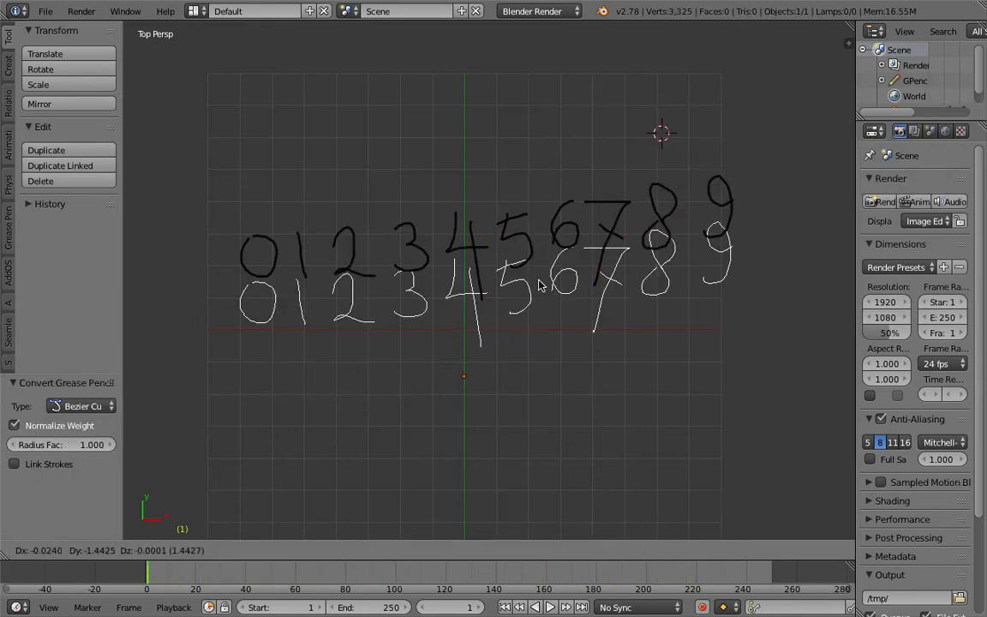
left_click(533, 345)
key("ctrl+s")
left_click(546, 337)
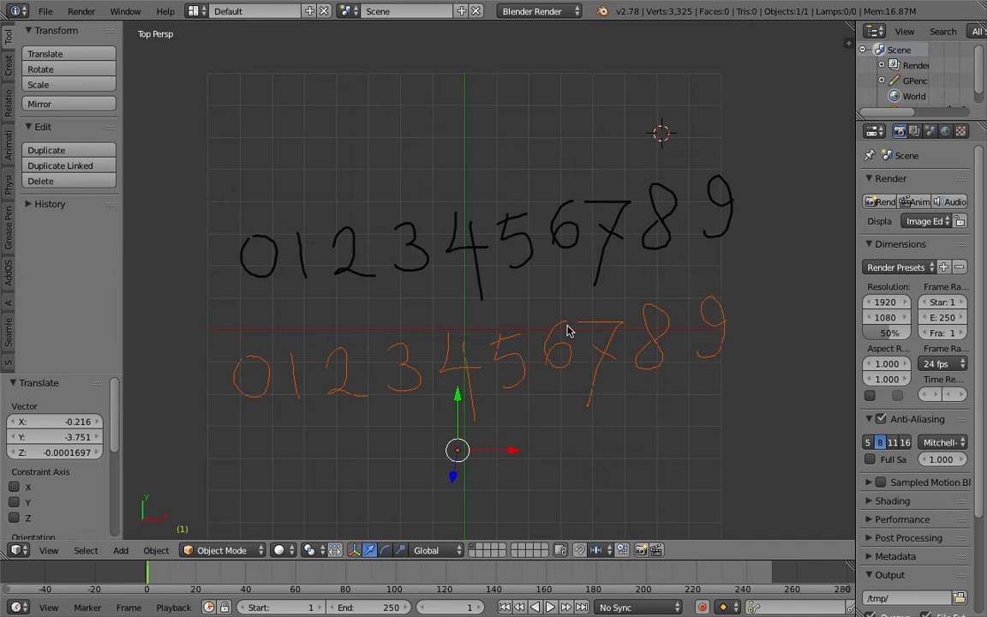
middle_click_drag(527, 288, 523, 295, "shift")
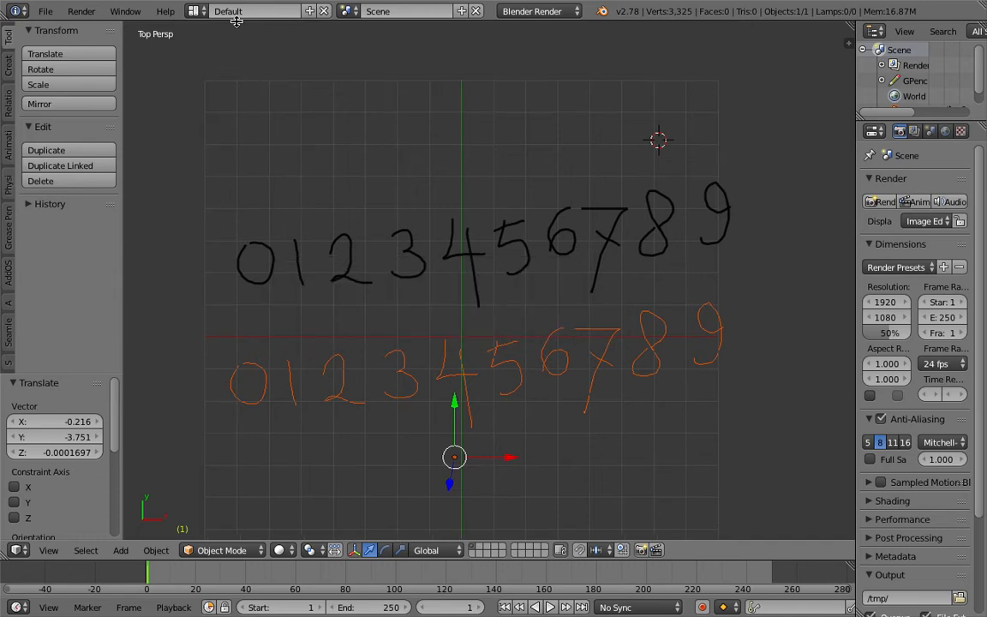
key("ctrl+s")
left_click(368, 310)
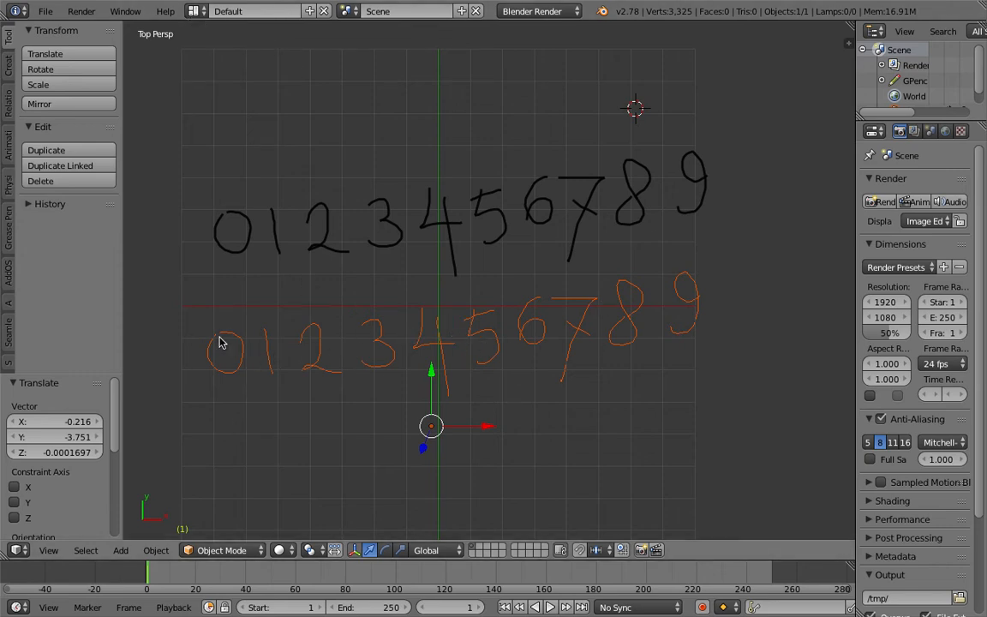
- Save the file and switch the screen layout to Compositing
scroll(463, 370, "up", 2)
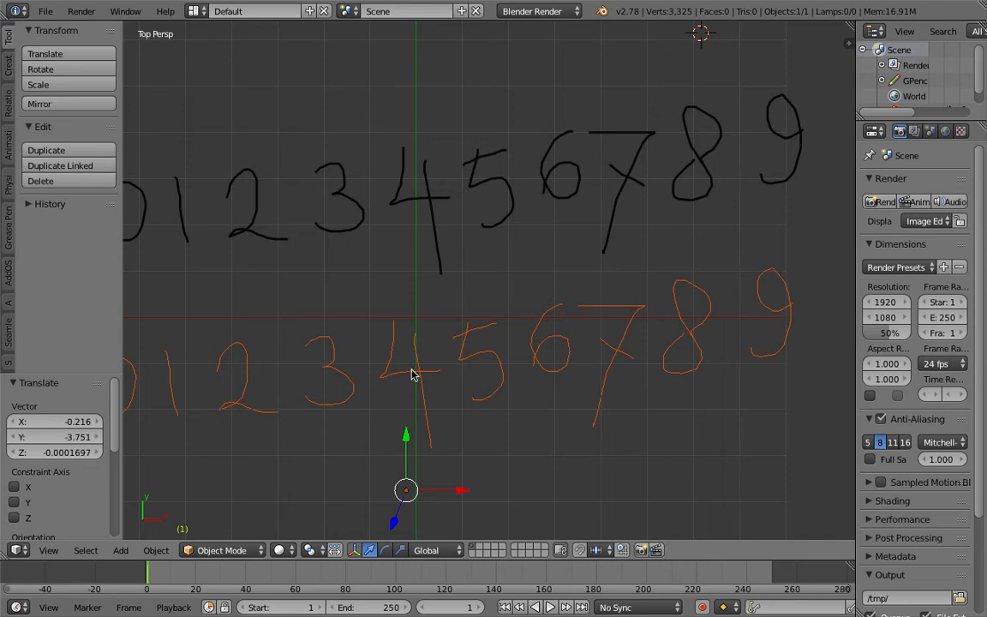
scroll(402, 361, "up", 1)
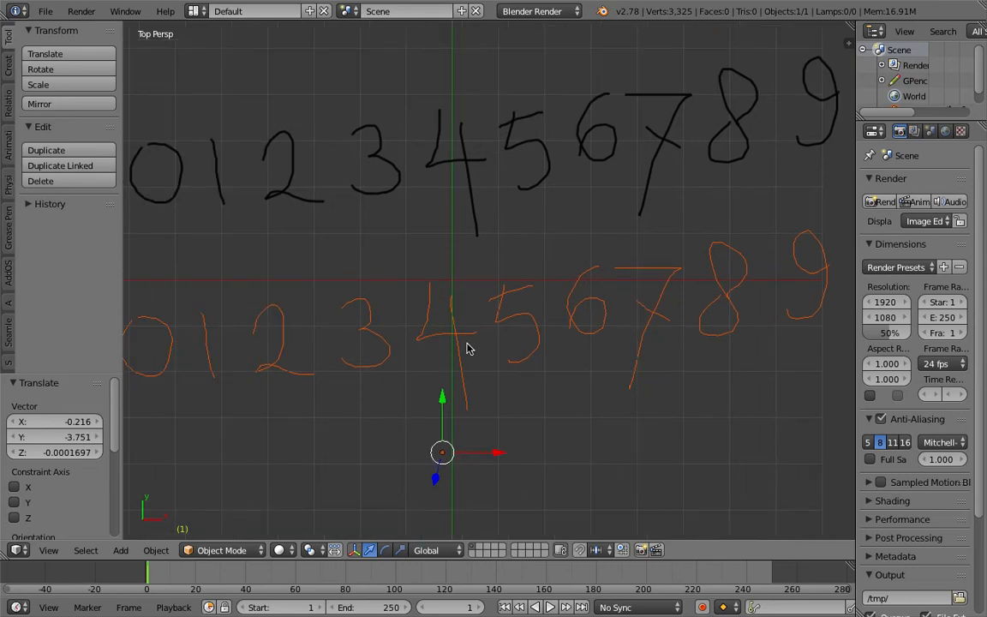
scroll(479, 335, "down", 1)
key("ctrl+s")
scroll(410, 175, "down", 2)
key("ctrl+s")
left_click(194, 11)
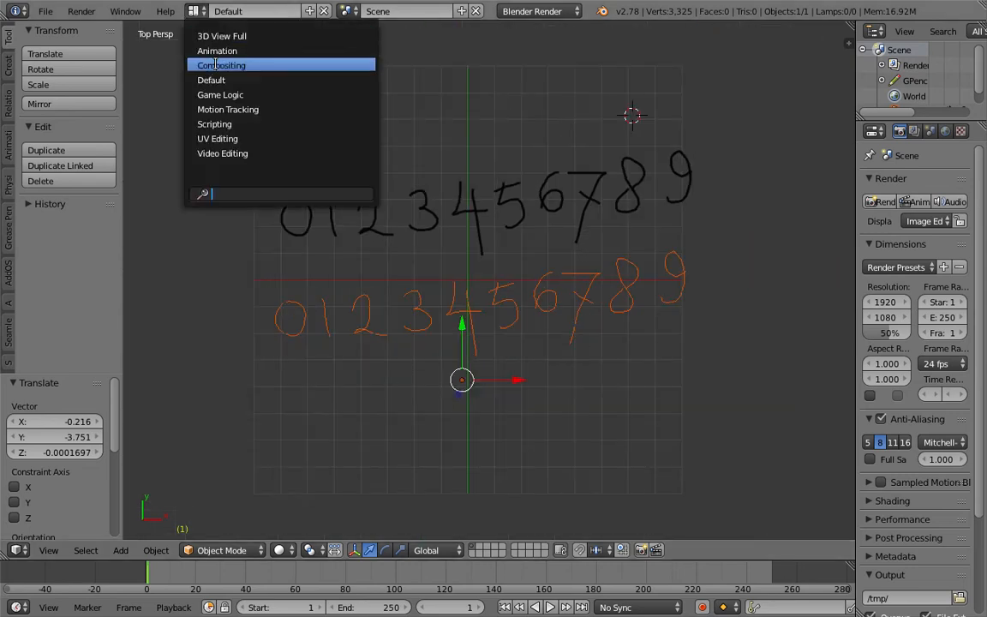
left_click(216, 65)
middle_click_drag(599, 522, 639, 533)
key("ctrl+s")
left_click(639, 535)
- Examine the individual digits of the converted curve up close in the 3D view and save the file
left_click_drag(398, 375, 218, 383)
scroll(462, 441, "up", 2)
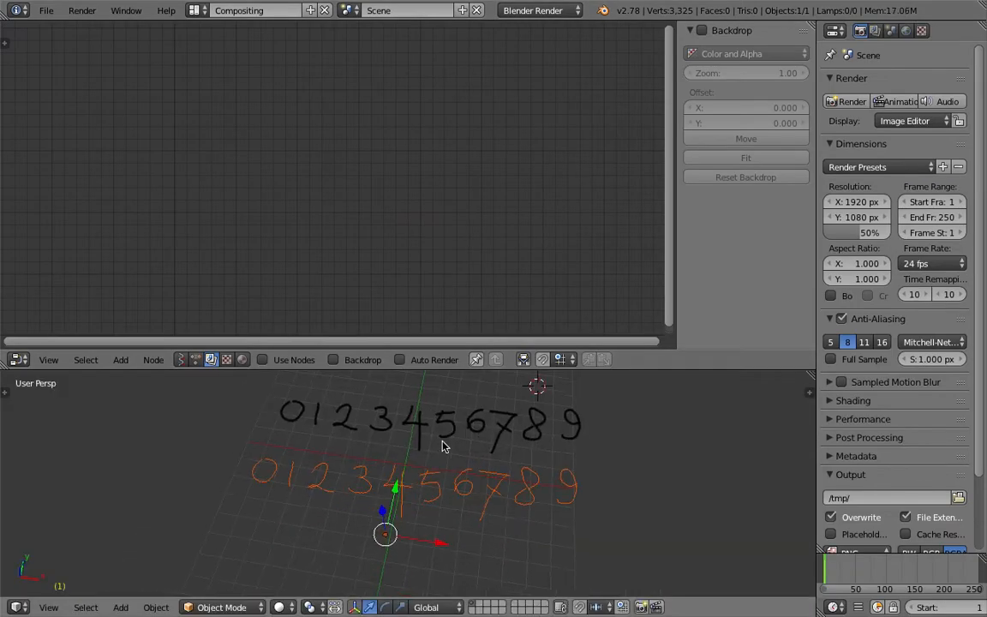
scroll(299, 492, "up", 2)
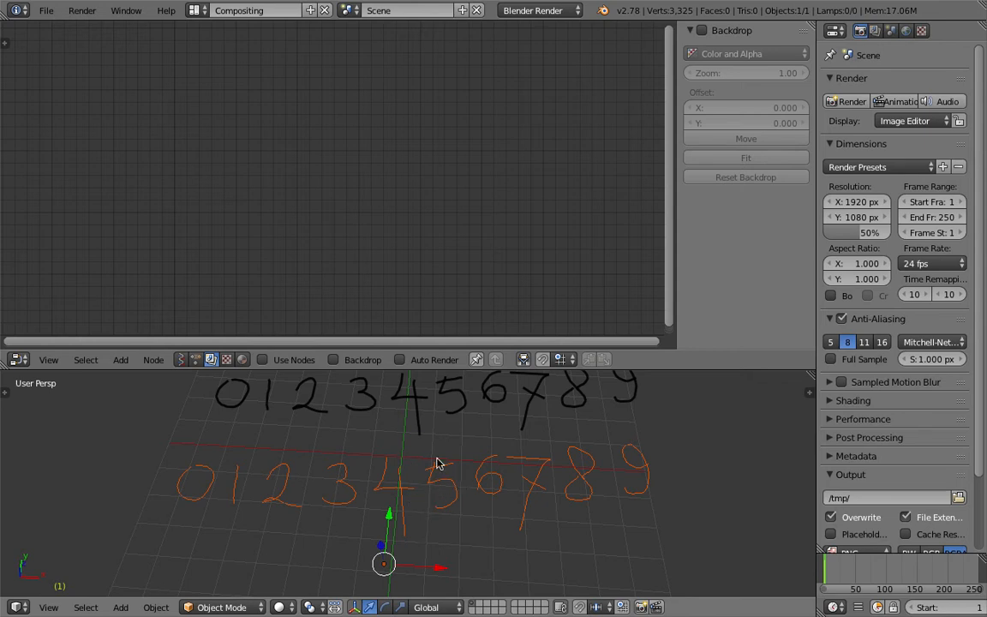
scroll(433, 508, "up", 1)
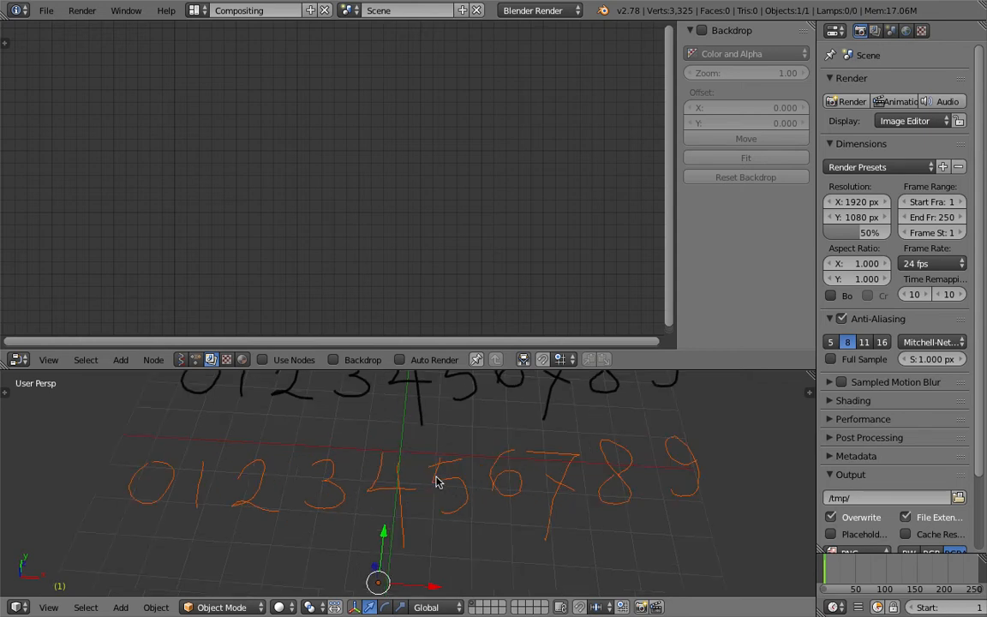
left_click(238, 467)
left_click(494, 498)
left_click(334, 473)
left_click(508, 478)
left_click(658, 464)
key("ctrl+s")
left_click(662, 466)
- Split the properties area in two and change its upper part into an Outliner
left_click_drag(984, 79, 942, 269)
left_click(835, 31)
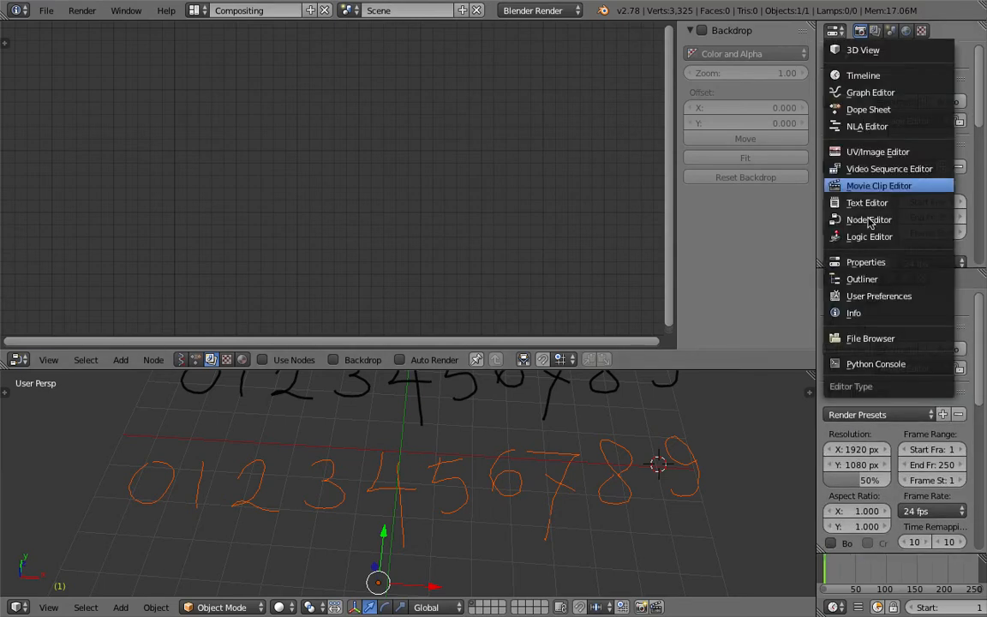
left_click(862, 279)
scroll(533, 452, "down", 1)
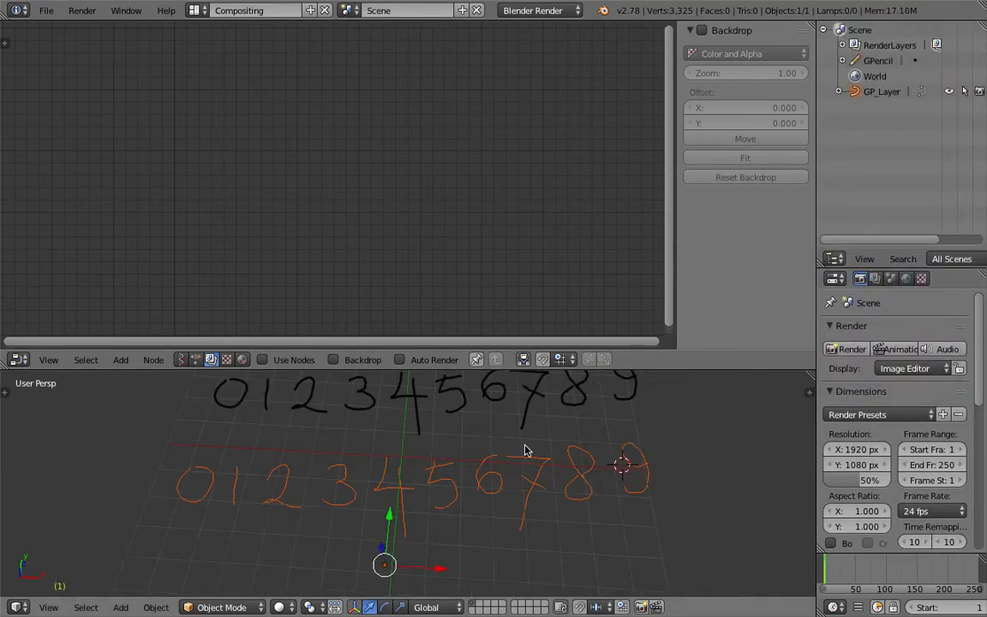
- Select the digit curve, collapse the node editor's side panel and enlarge the 3D view
middle_click_drag(503, 473, 506, 484)
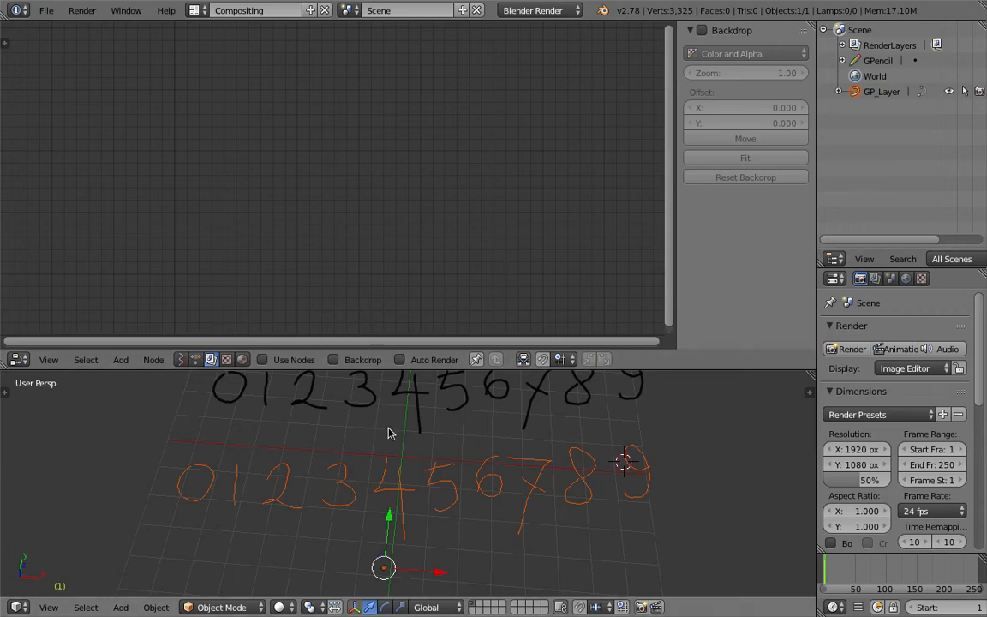
right_click(396, 474)
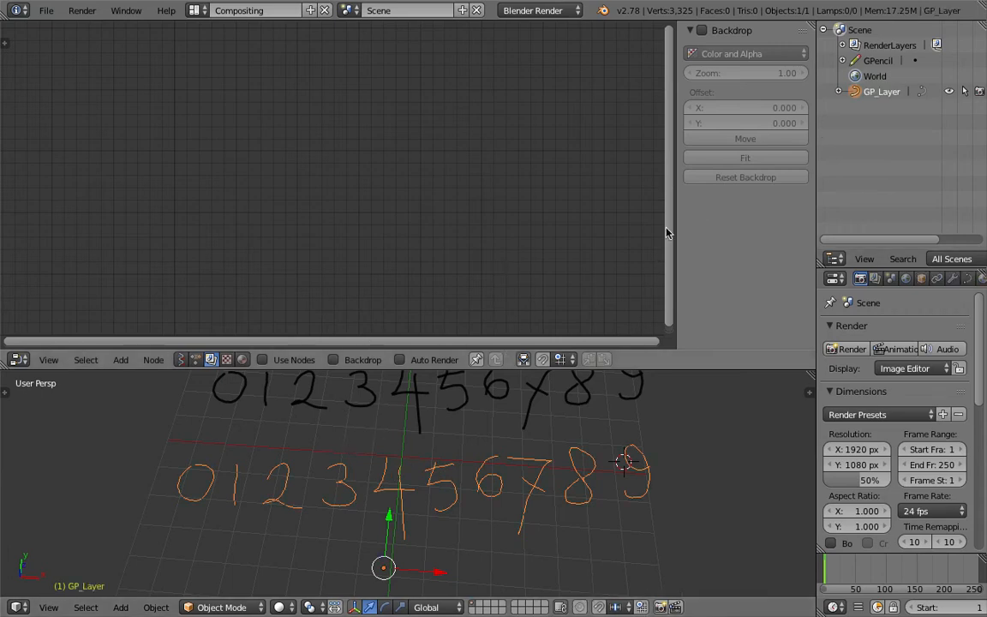
left_click_drag(677, 223, 763, 227)
left_click_drag(749, 371, 749, 285)
left_click(254, 426)
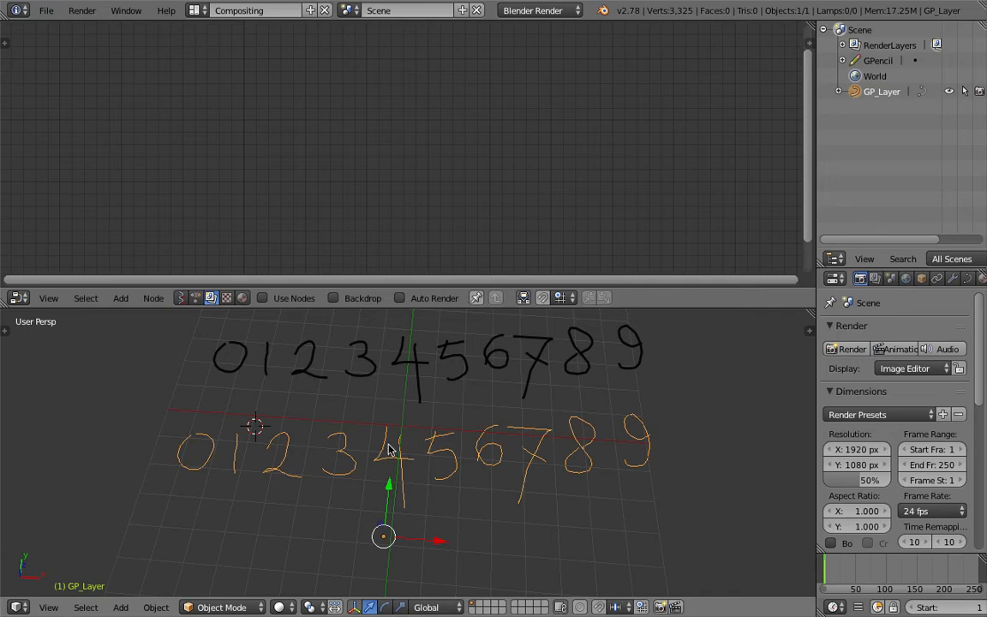
- Set the 3D view to the top view and save the file
middle_click_drag(388, 449, 389, 459)
left_click(49, 606)
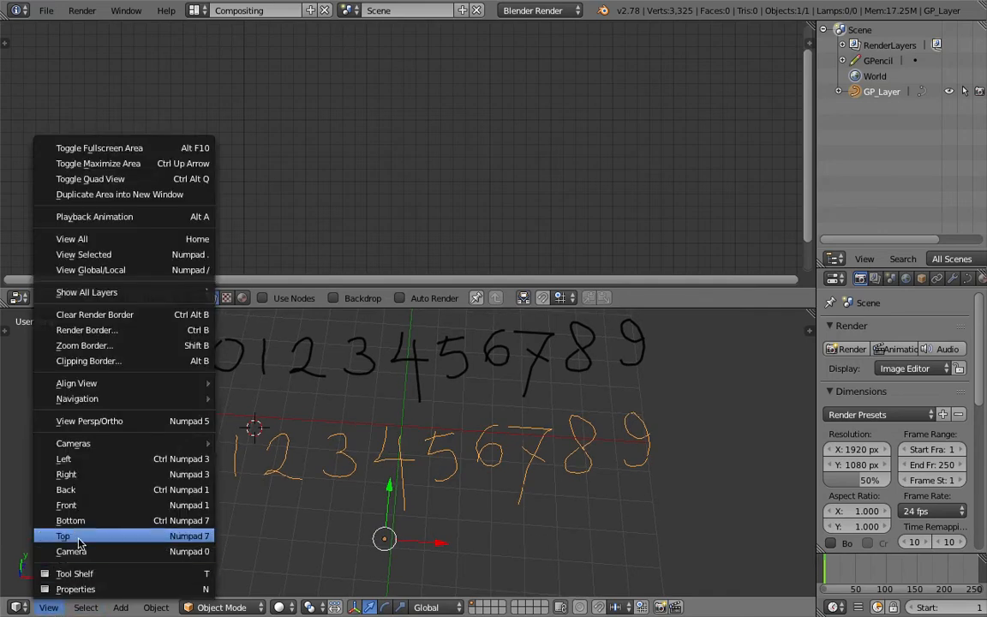
left_click(64, 533)
key("g")
key("Escape")
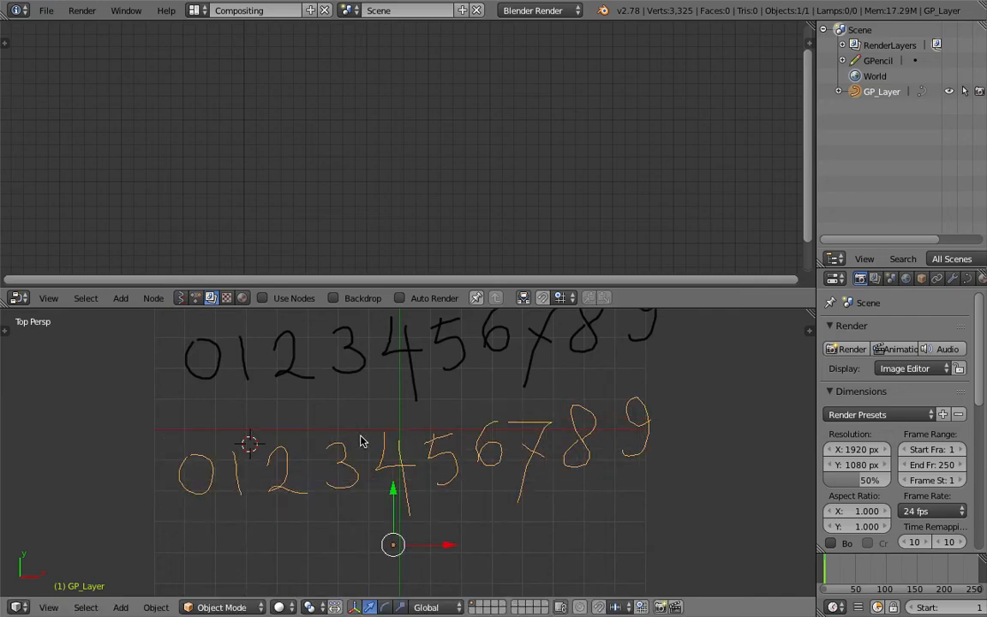
key("ctrl+s")
left_click(415, 454)
- Try to separate the digit curve by loose parts in Object Mode
key("space")
type("sepa")
key("Return")
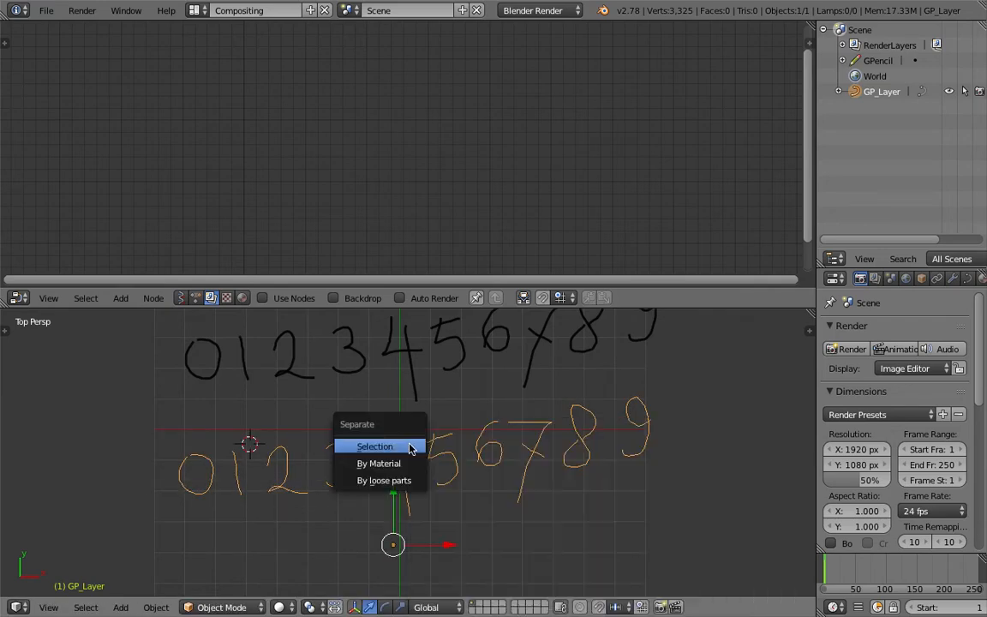
left_click(403, 482)
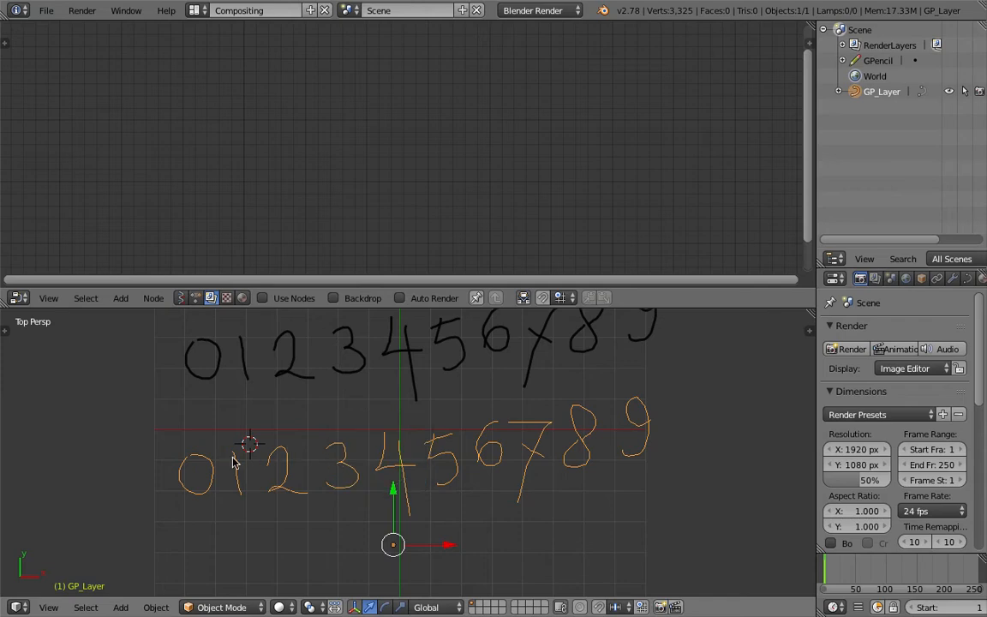
- Nudge the digit curve slightly toward positive X and Y and convert it to a mesh
mouse_move(294, 494)
right_mouse_down()
mouse_move(318, 471)
mouse_move(308, 480)
right_mouse_up()
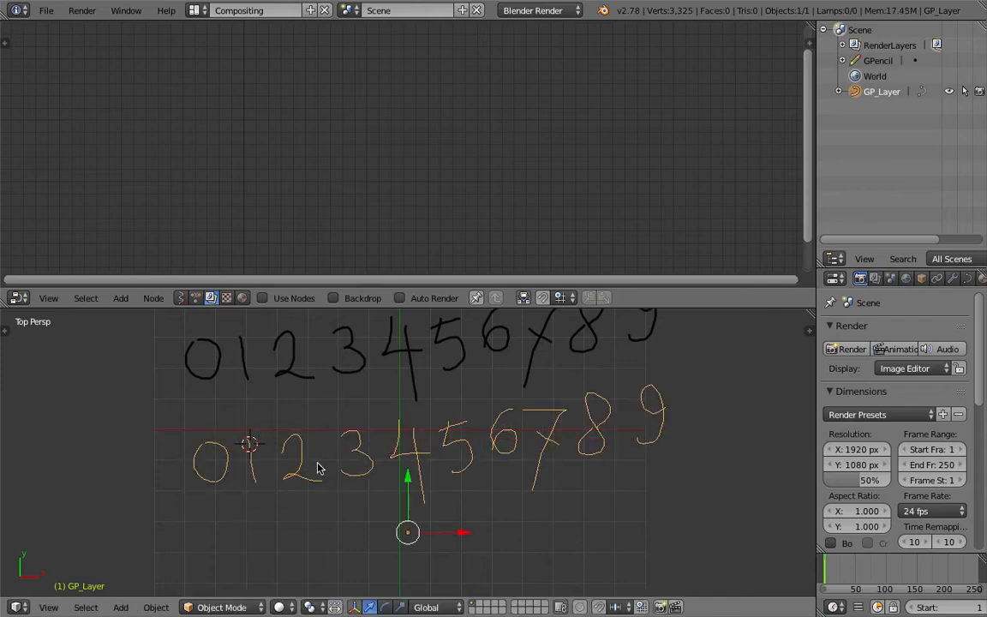
right_click_drag(398, 436, 378, 453)
key("space")
type("conver")
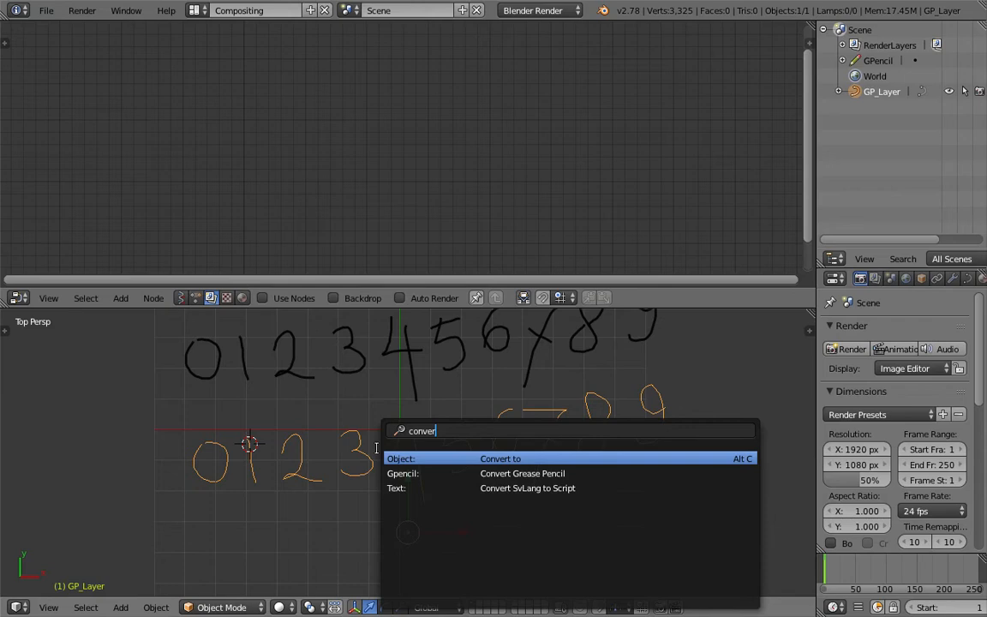
key("Return")
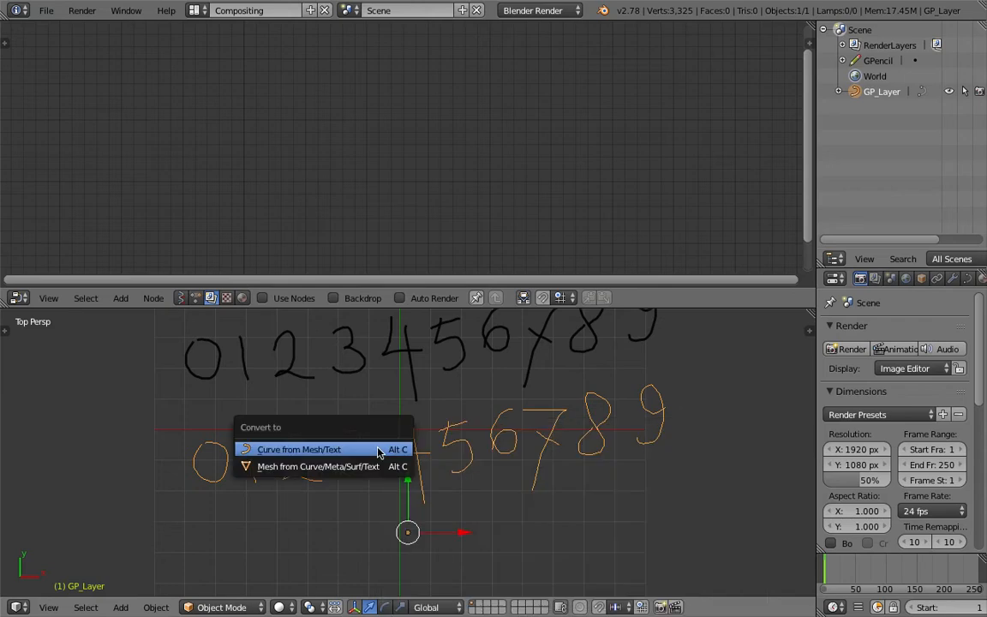
left_click(375, 449)
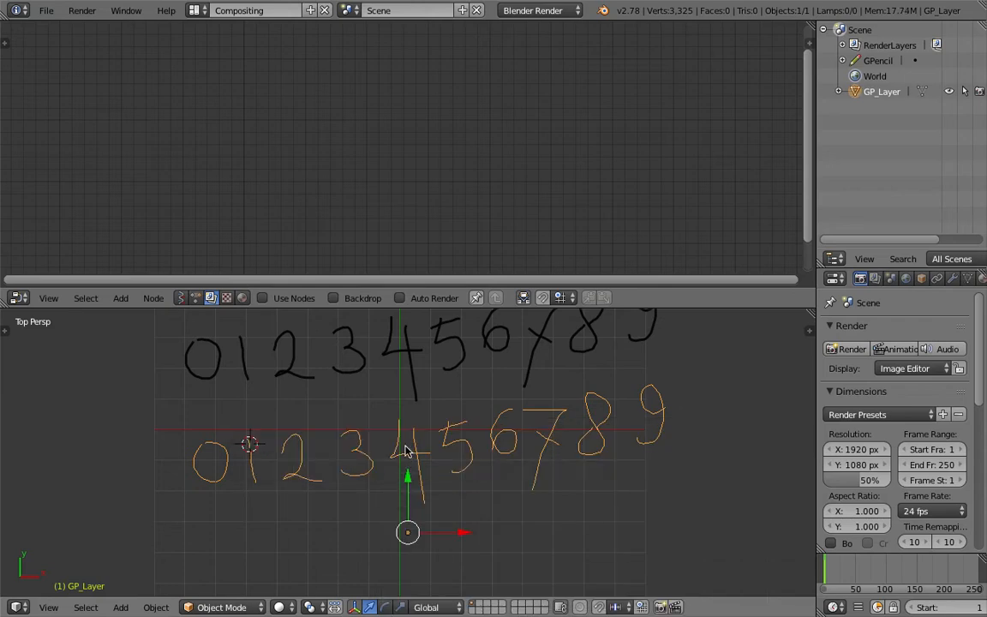
key("g")
right_click(411, 470)
- Save the scene as a new version named sv_chicken_writing_numbers_002.blend on the Desktop
left_click(47, 11)
left_click(97, 127)
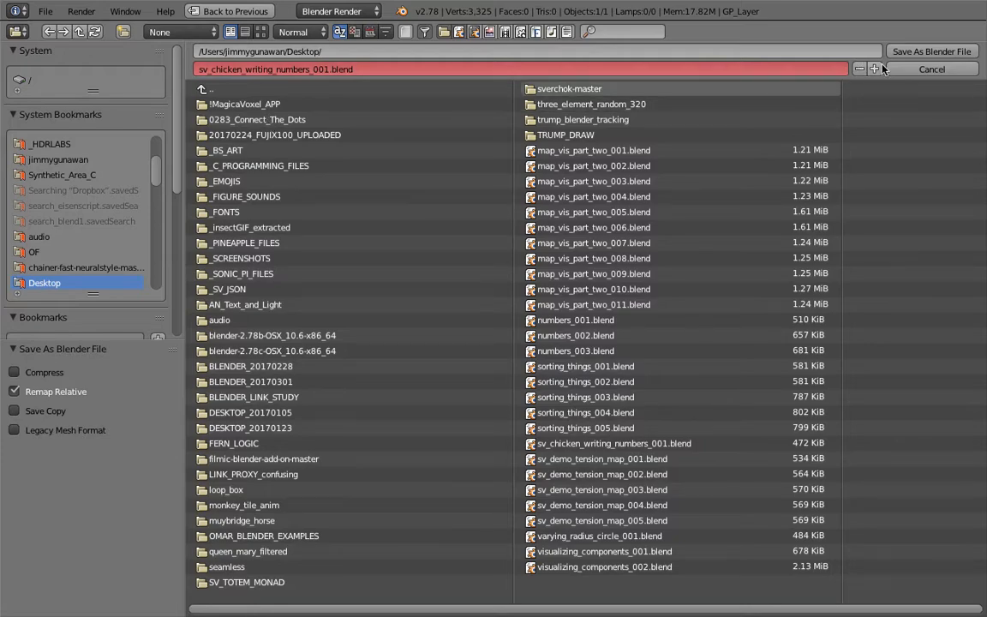
left_click(931, 69)
left_click(46, 10)
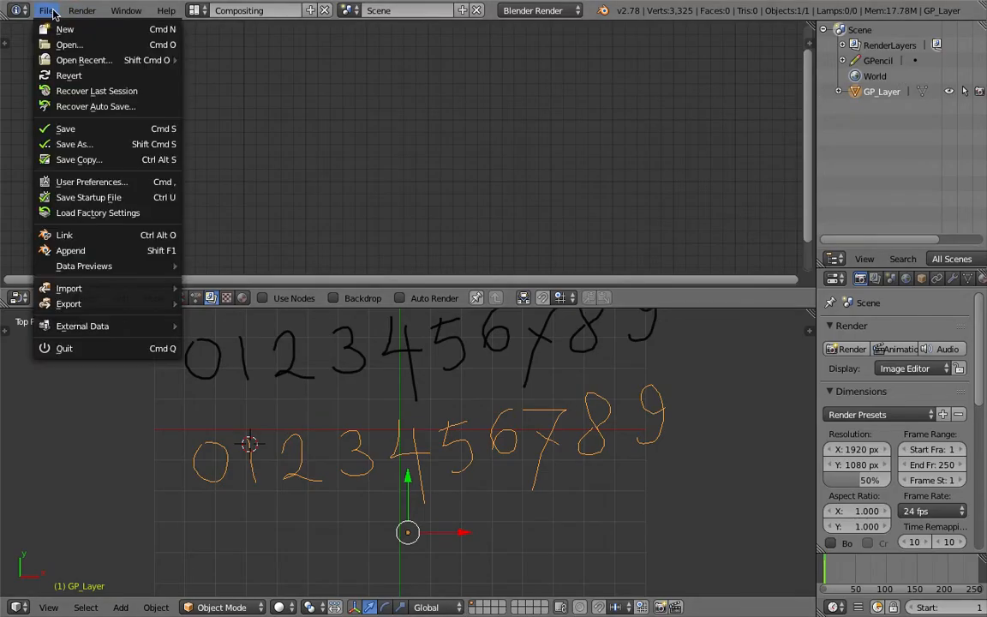
left_click(99, 145)
left_click(875, 69)
left_click(908, 53)
- Separate the digit mesh by loose parts and enlarge the Outliner to fit the full object list
left_click(557, 390)
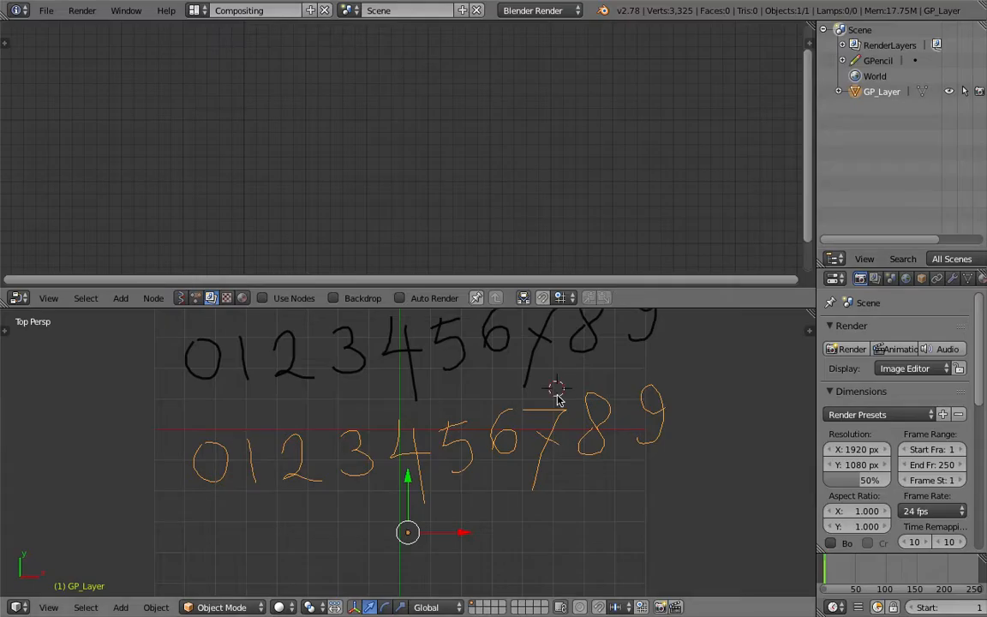
key("space")
type("sep")
key("Return")
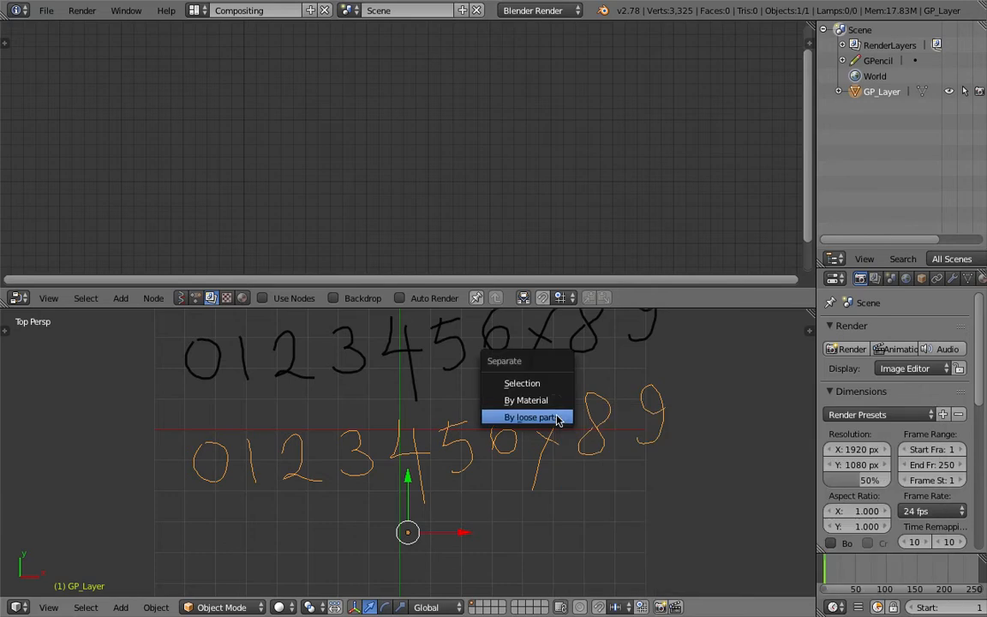
left_click(531, 417)
left_click_drag(980, 119, 980, 146)
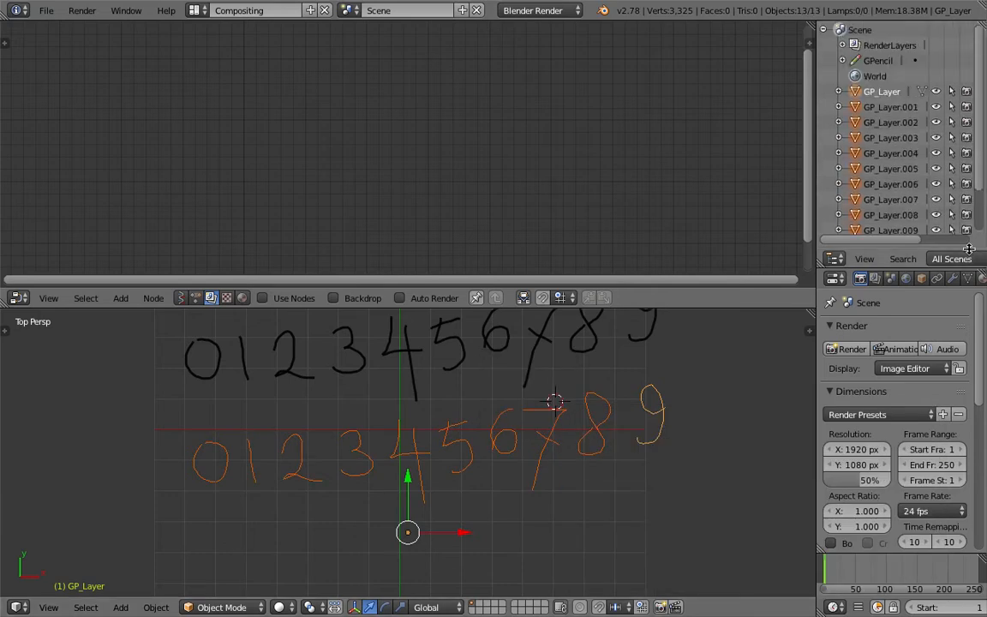
left_click_drag(858, 249, 858, 310)
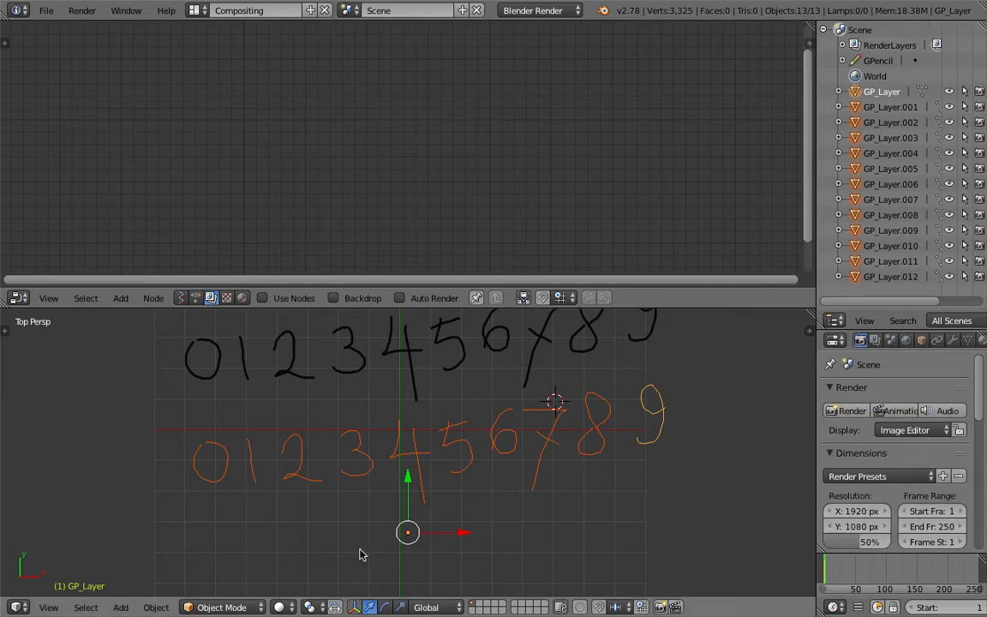
- Select the strokes of the 4 and test moving them to check how the digit was split
right_click(414, 456)
scroll(437, 449, "up", 2)
right_click(429, 454)
key("g")
right_click(418, 460)
right_click(433, 452)
key("g")
right_click(417, 440)
scroll(420, 454, "down", 3)
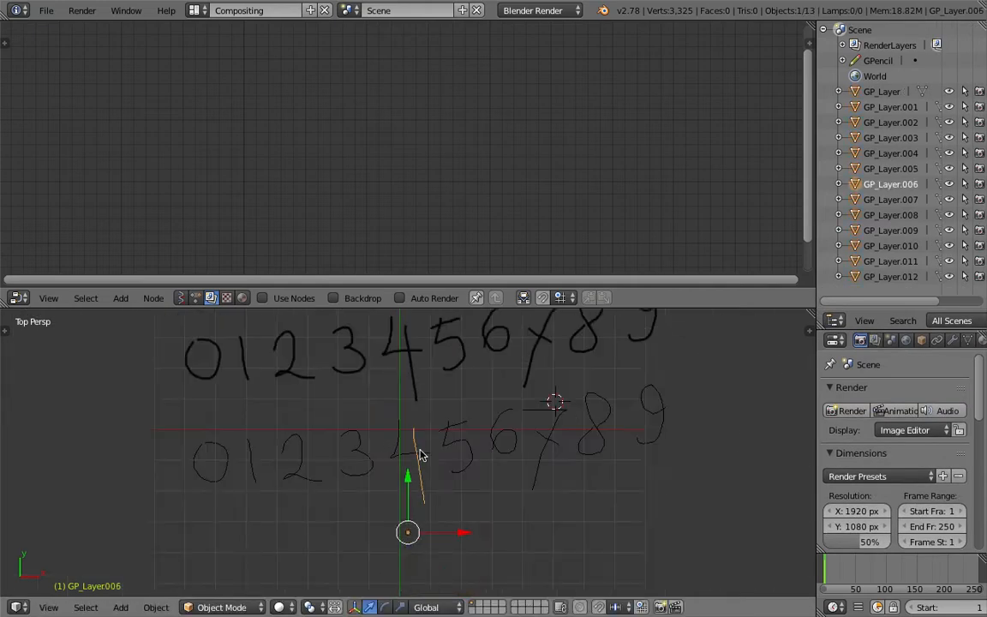
- Select the mesh object of the digit 0 and save over the current file
right_click(228, 454)
right_click(253, 450)
right_click(295, 452)
right_click(232, 447)
middle_click_drag(554, 394, 520, 396, "shift")
key("ctrl+s")
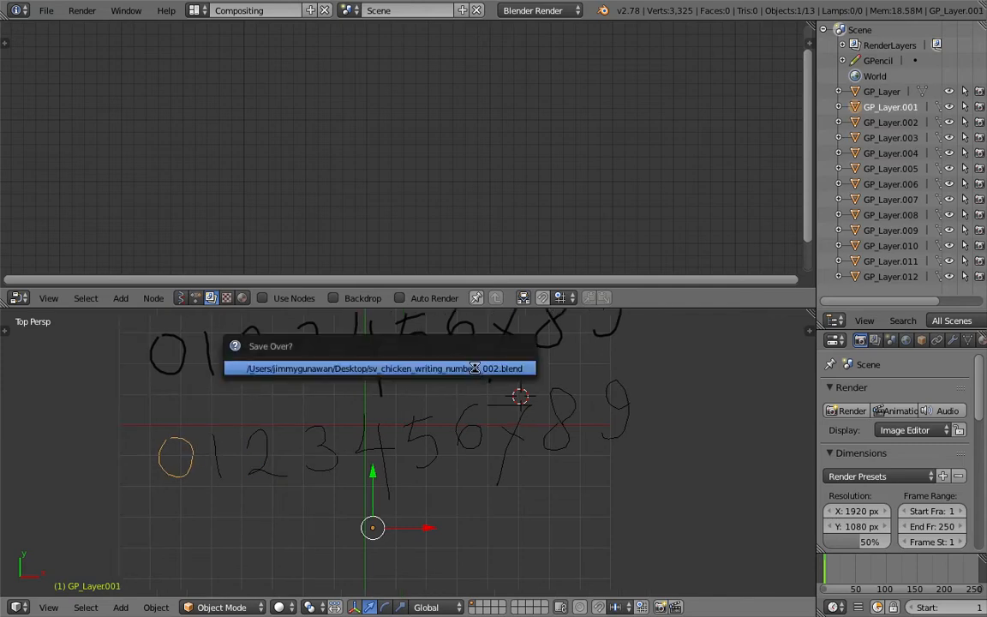
- Rename the mesh object of the digit 0 as num_00
double_click(887, 108)
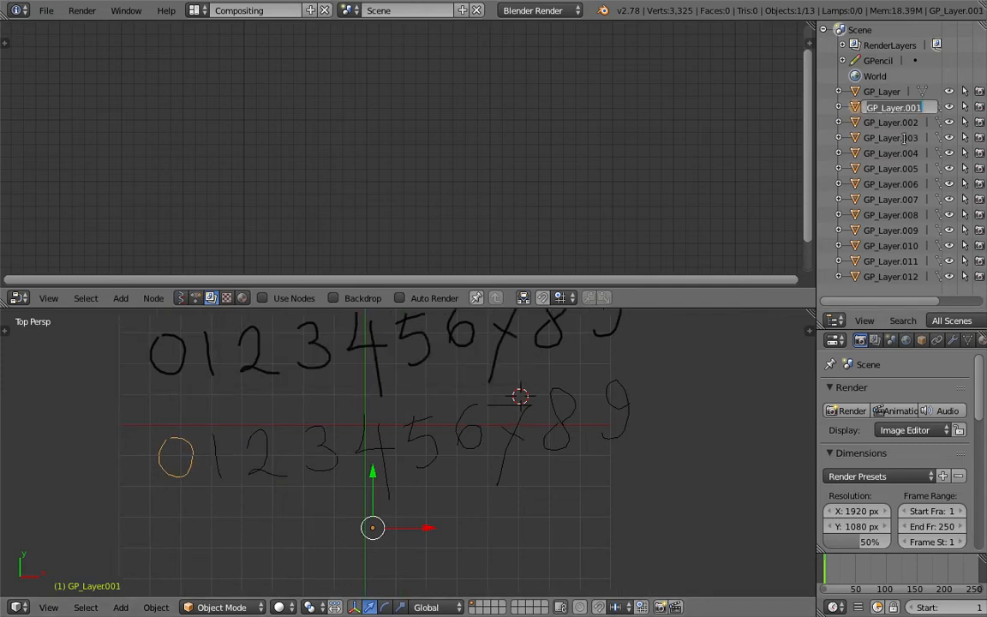
type("num_00")
key("Return")
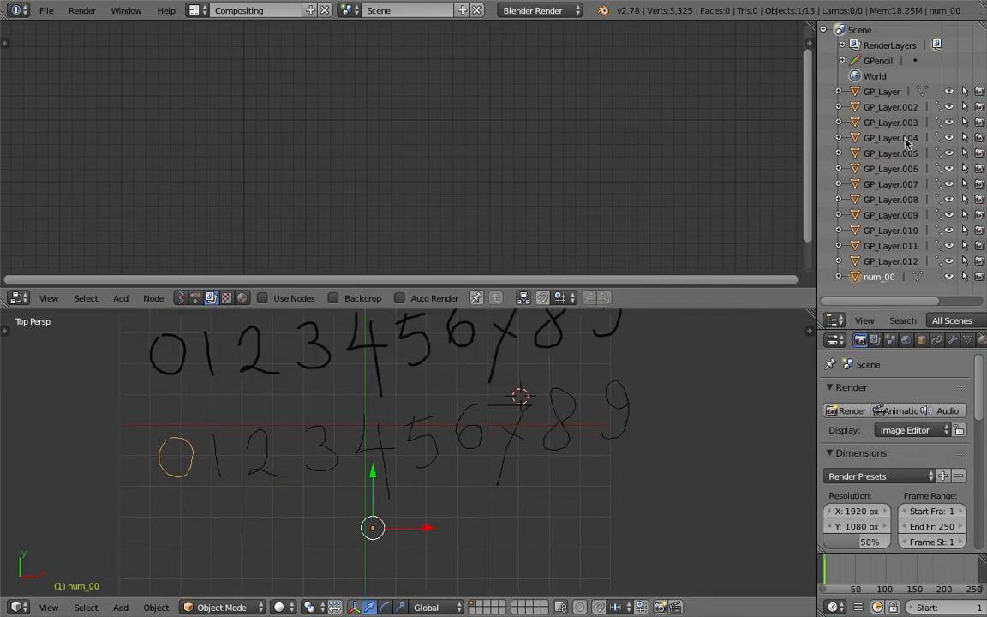
- Shorten the name of the digit 0 object to num_0
double_click(875, 279)
type("nu")
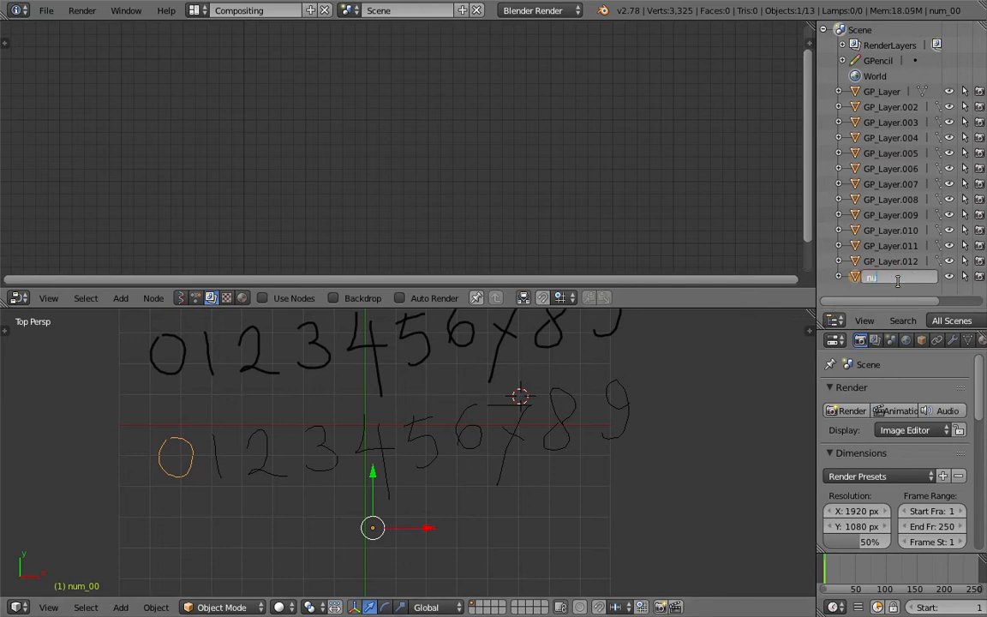
type("m_0")
key("Return")
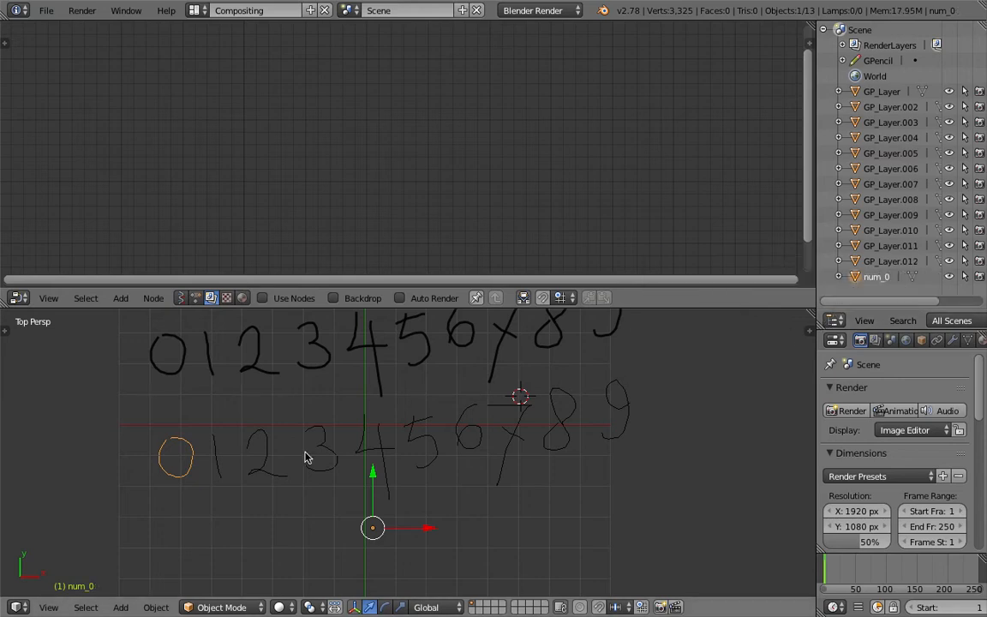
- Rename the mesh objects of the digits 1 and 2 as num_1 and num_2
right_click(215, 450)
double_click(891, 107)
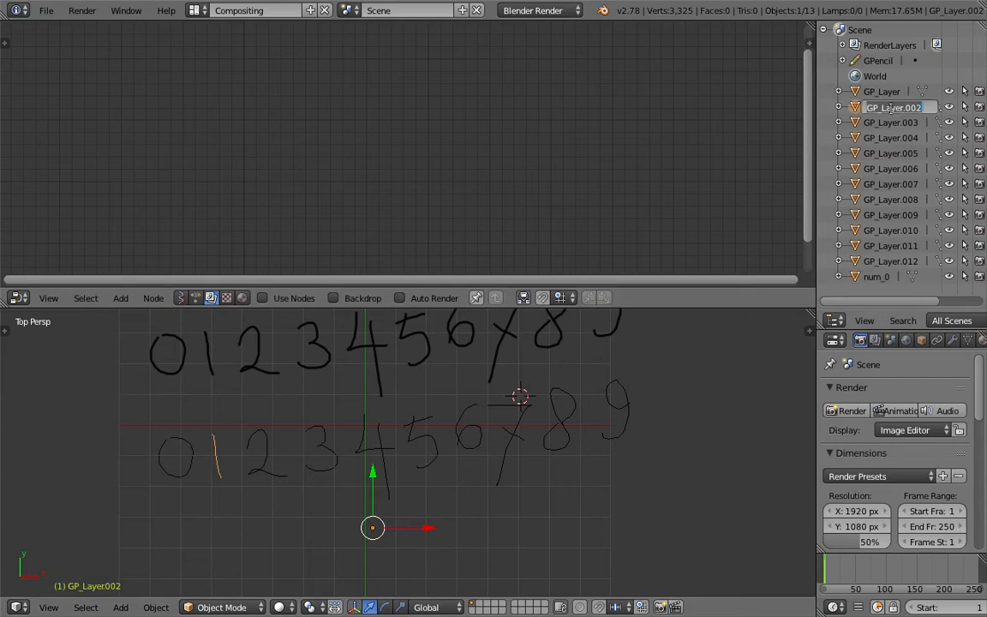
type("num_1")
key("Return")
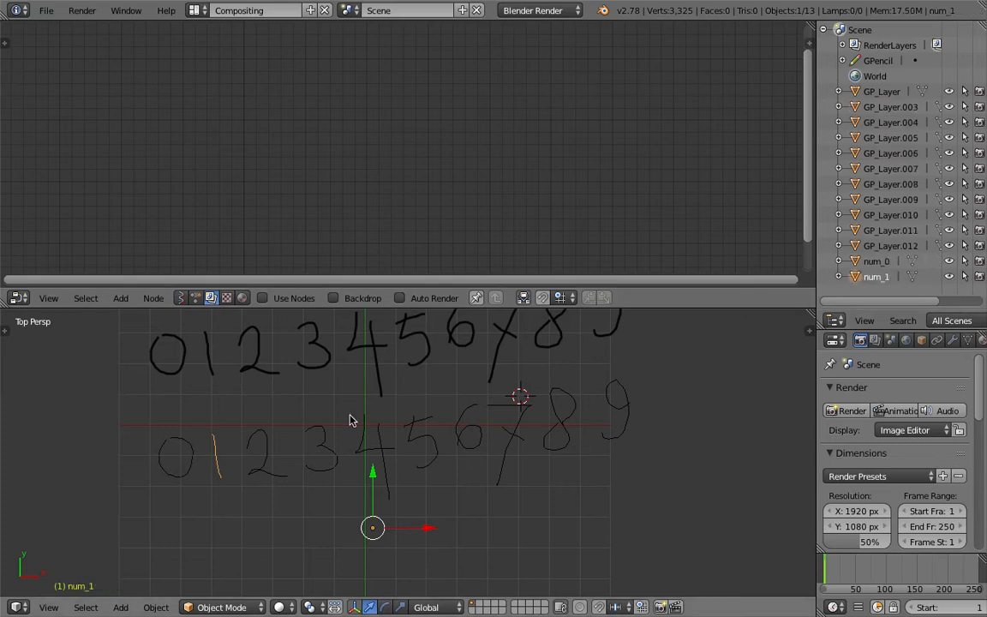
right_click(261, 459)
double_click(874, 106)
type("num_2")
key("Return")
- Rename the mesh object of the digit 3 as num_3
right_click(326, 452)
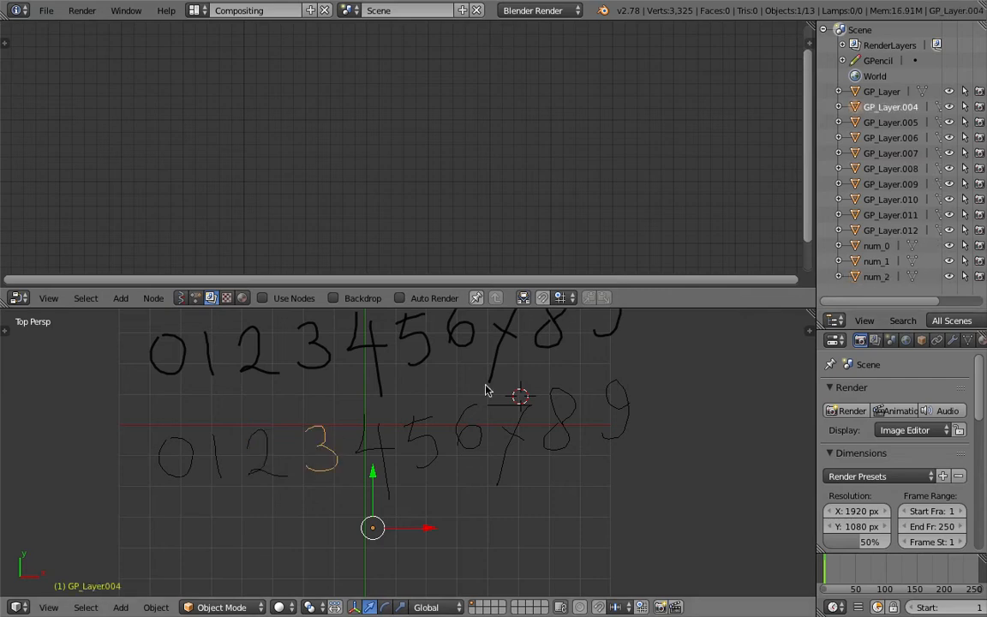
double_click(891, 107)
type("num")
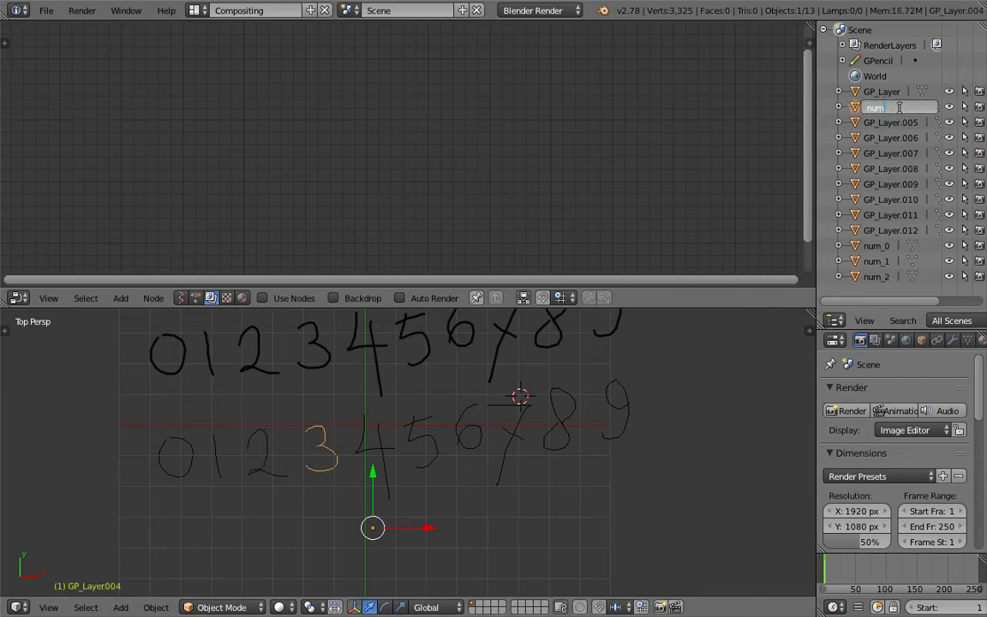
type("_3")
key("Return")
- Join the two strokes of the digit 4 into one object and rename it num_4
right_click(376, 437)
right_click(375, 437, "shift")
key("ctrl+j")
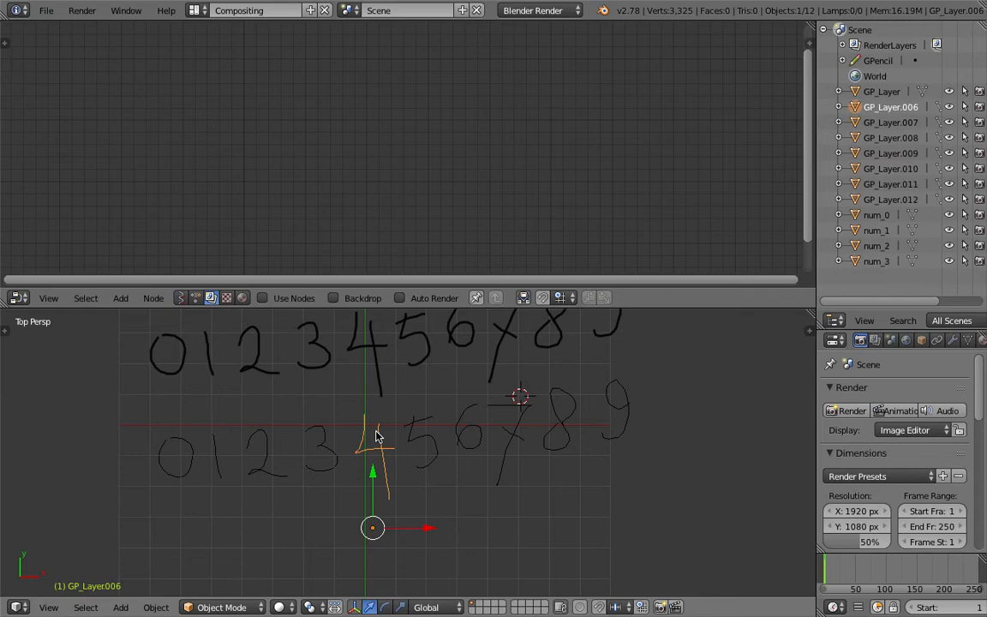
double_click(891, 109)
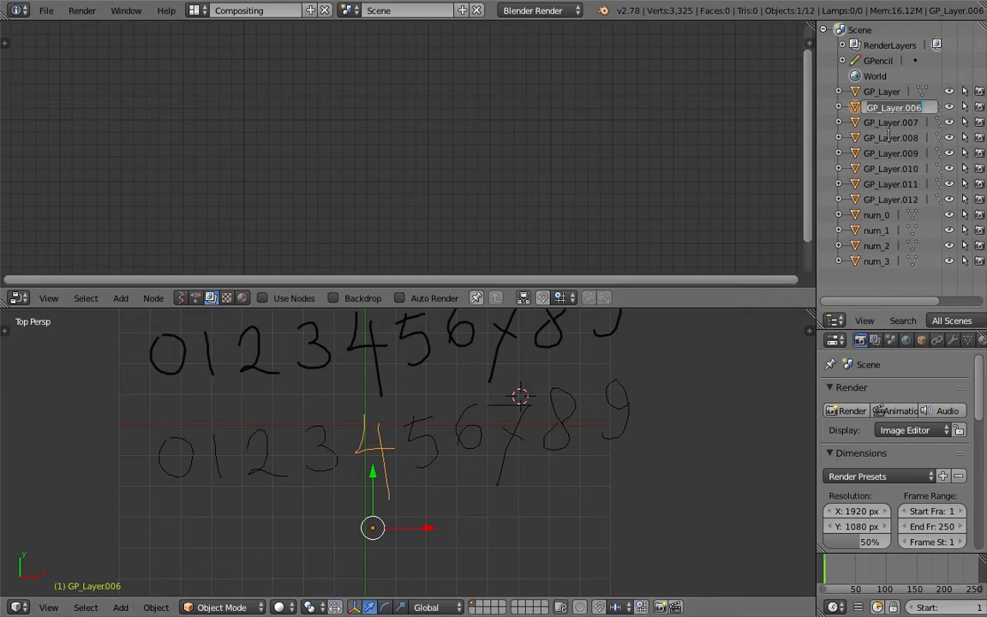
type("num_4")
key("Return")
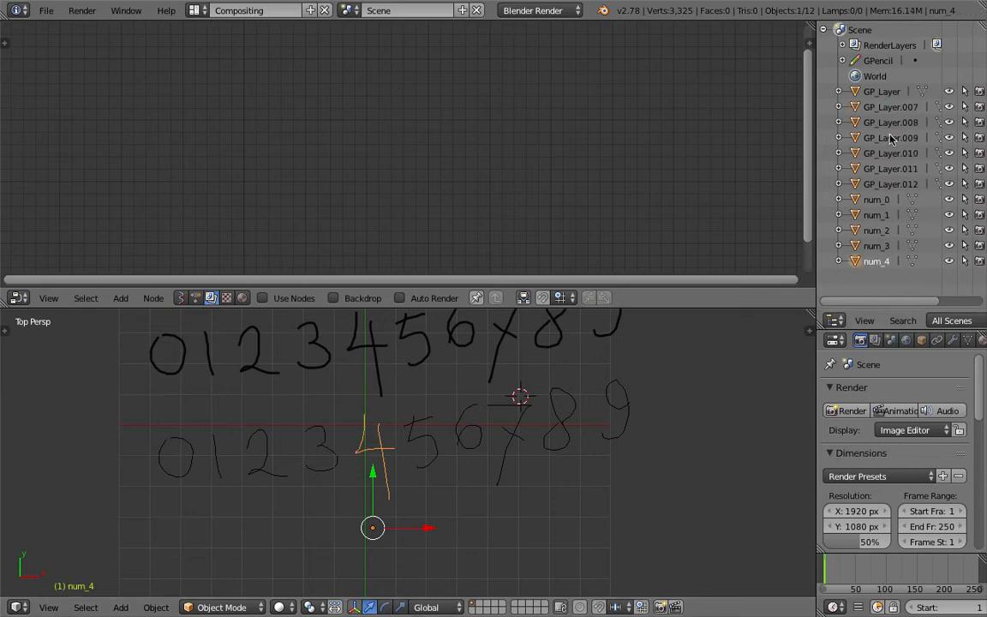
- Join the two strokes of the digit 5 into one object and rename it num_5
right_click(425, 437)
right_click(428, 419, "shift")
key("ctrl+j")
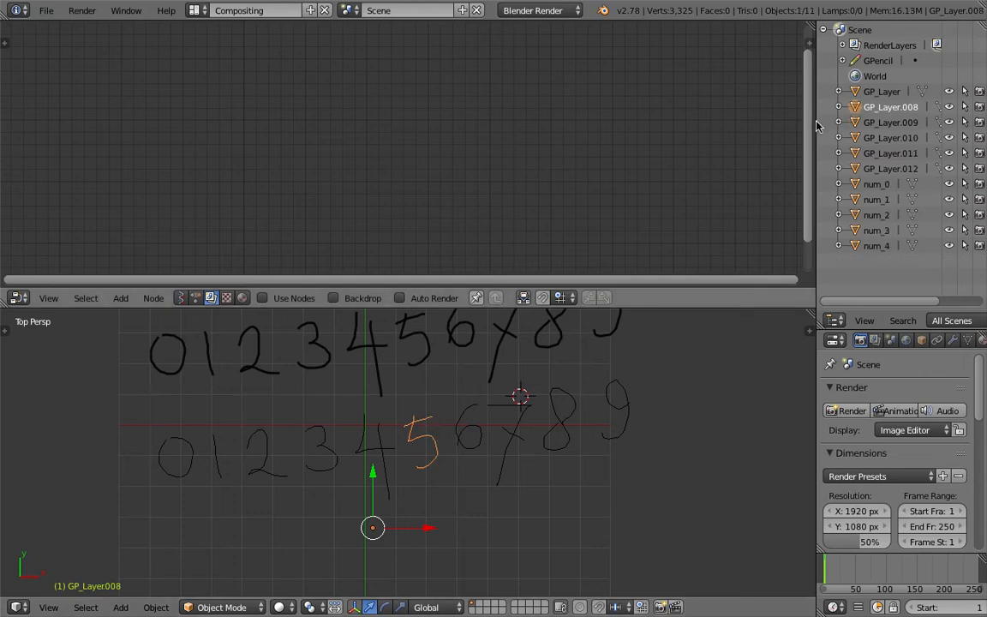
double_click(902, 108)
type("num_5")
key("Return")
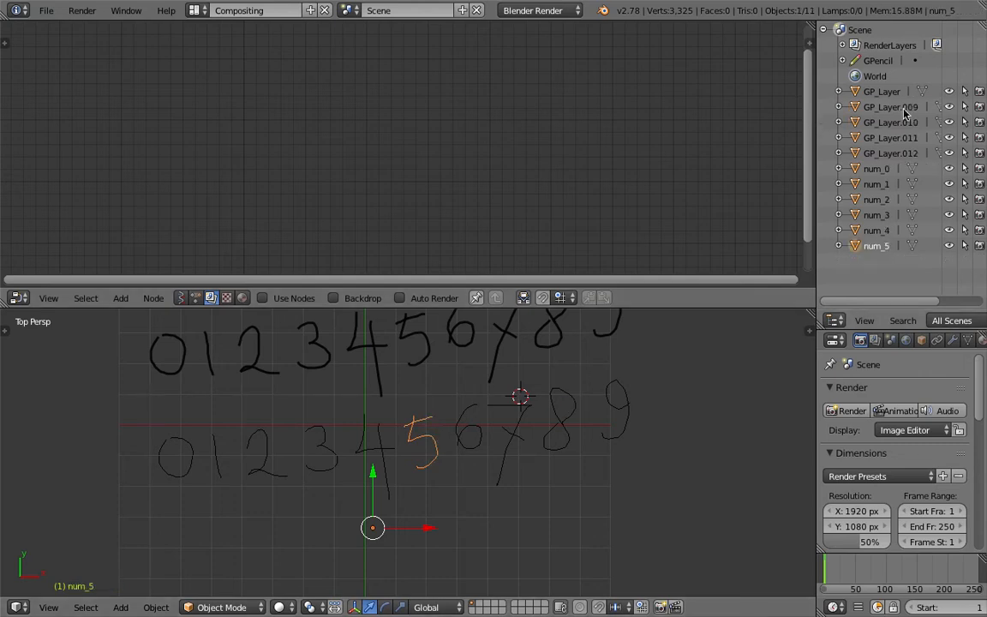
- Rename the mesh object of the digit 6, correcting the mistaken name num_7 to num_6
right_click(488, 426)
double_click(903, 106)
type("num")
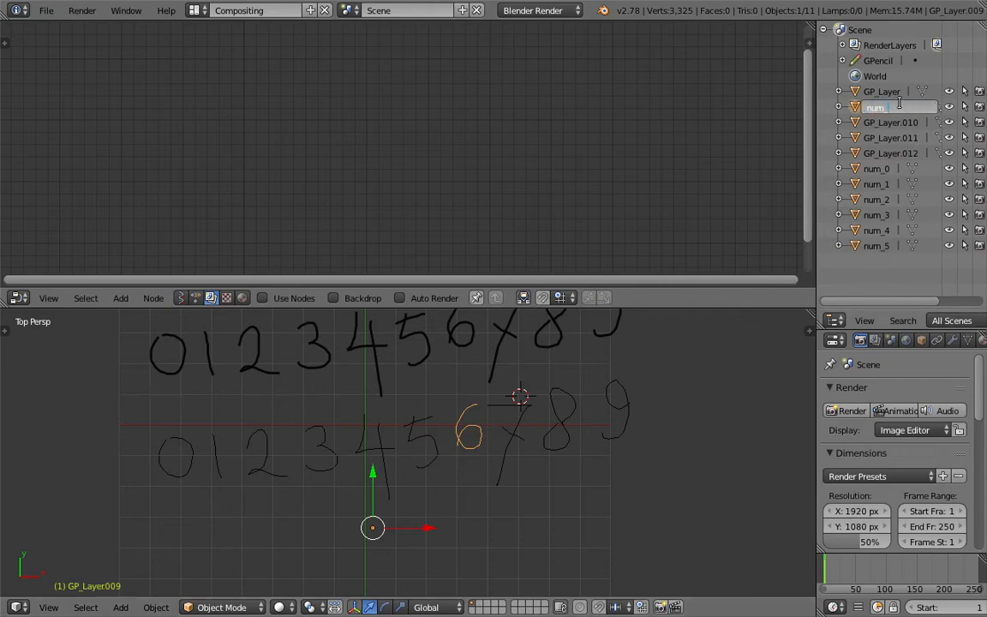
type("_7")
key("Return")
double_click(893, 247)
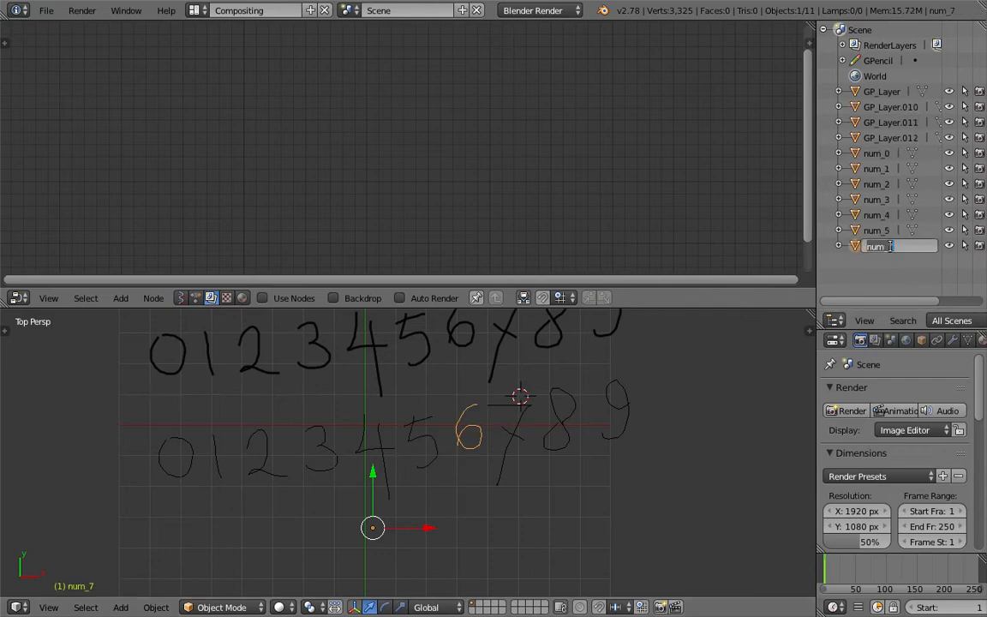
type("6")
key("Return")
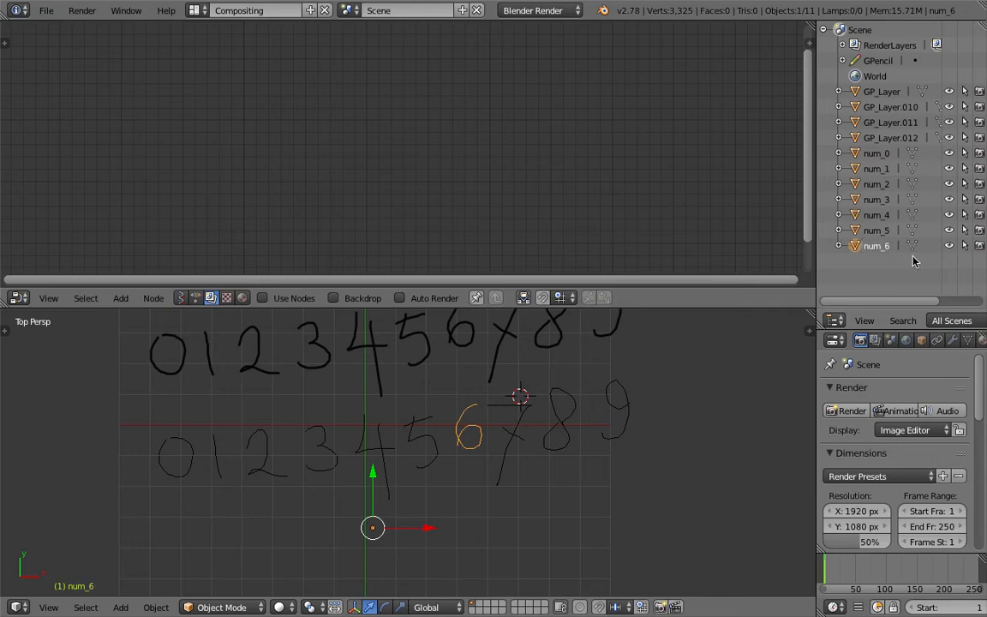
- Join the strokes of the digit 7 into one object and save over the current file
right_click(517, 431)
right_click(542, 428, "shift")
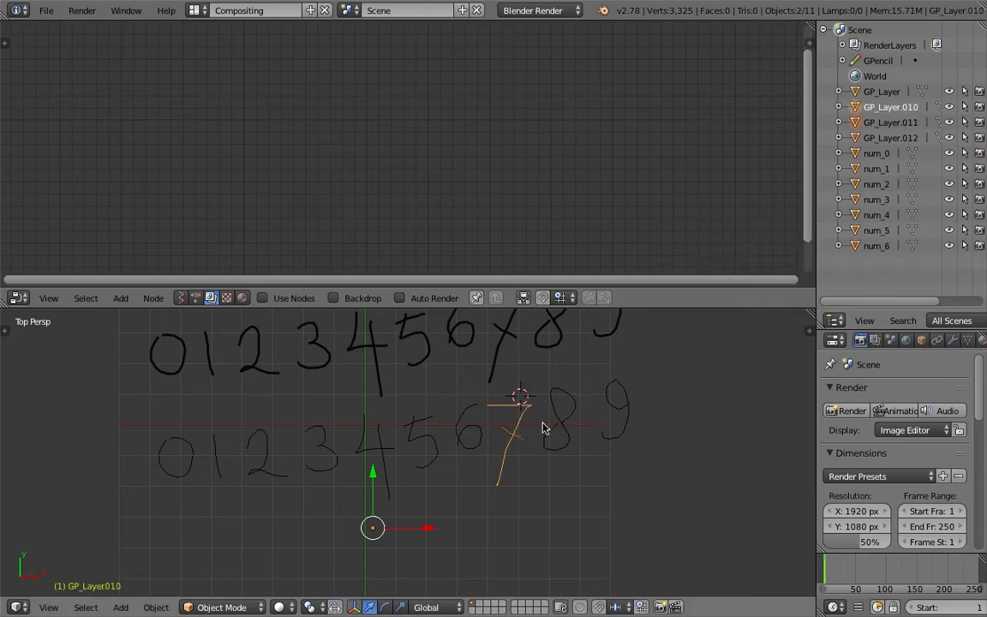
key("ctrl+j")
key("ctrl+s")
key("Return")
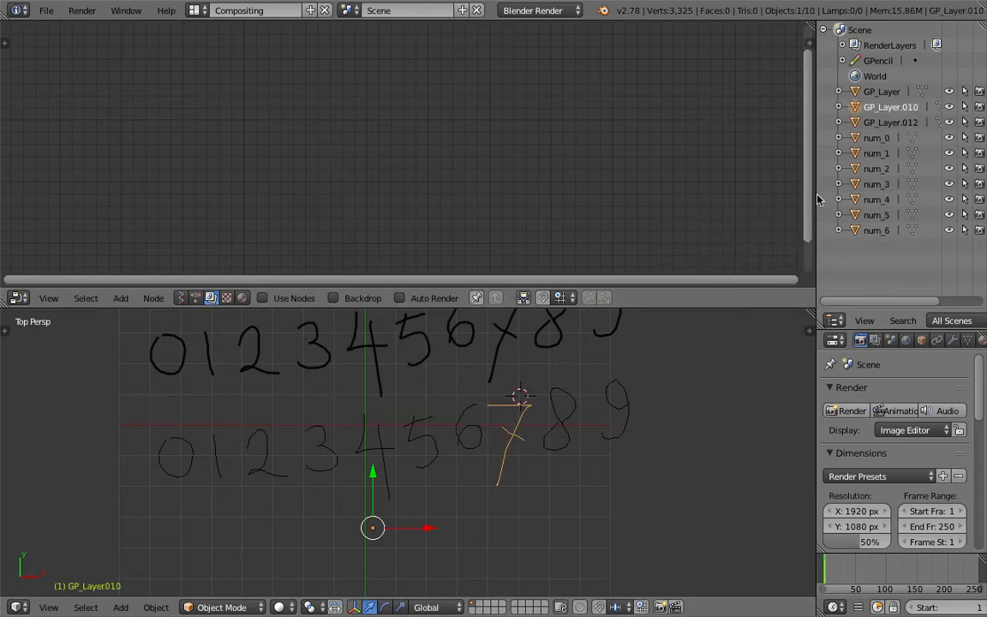
- Rename the joined digit 7 object as num_7 and save the file again
double_click(909, 107)
type("num")
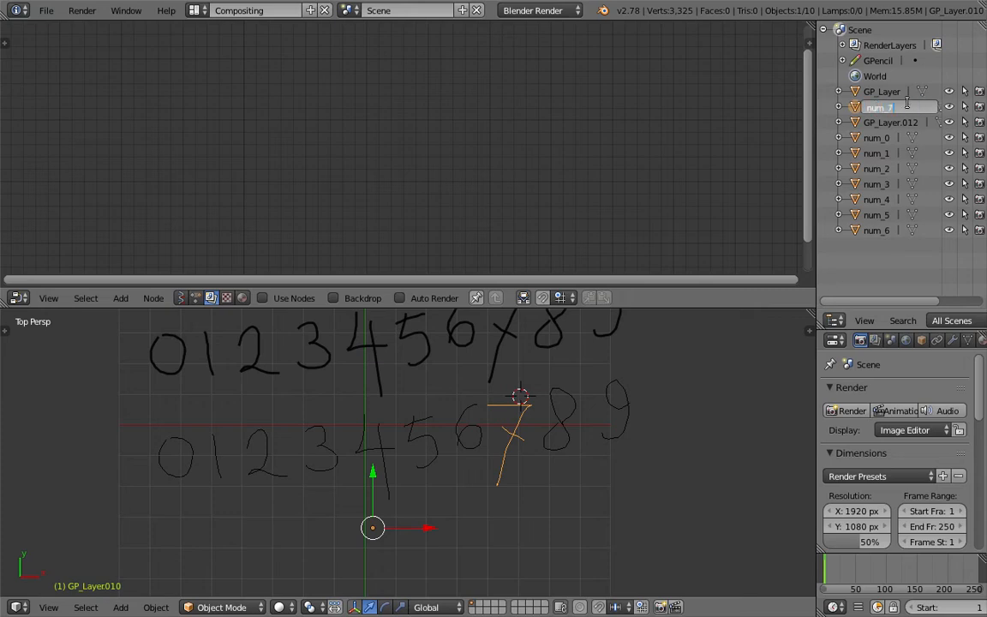
type("_7")
key("Return")
key("ctrl+s")
key("Return")
- Rename the mesh object of the digit 8 as num_8
right_click(558, 418)
double_click(880, 106)
type("nu")
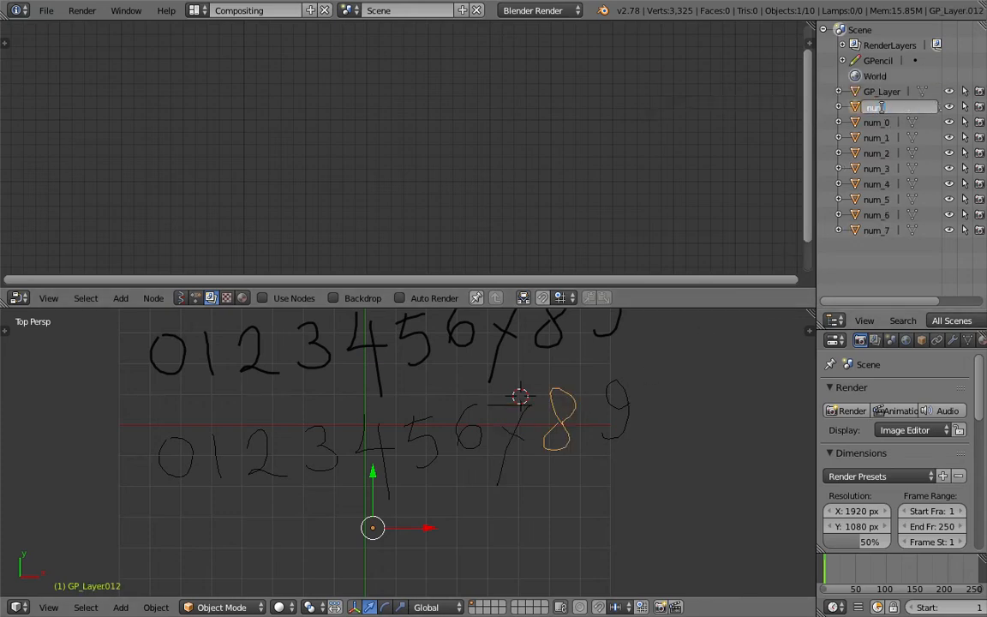
type("m_8")
key("Return")
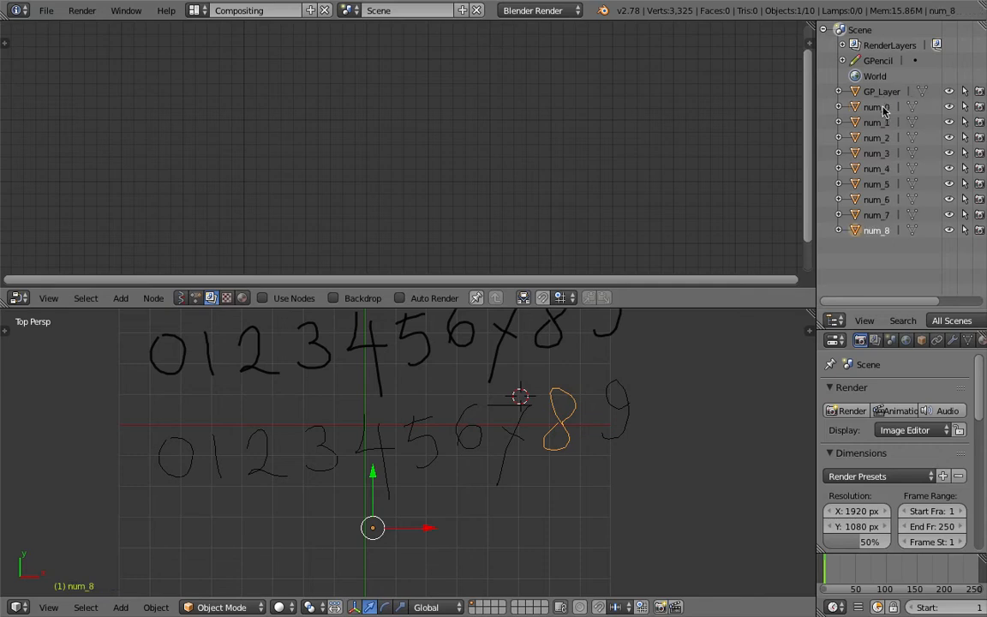
- Rename the mesh object of the digit 9 as num_9
right_click(617, 399)
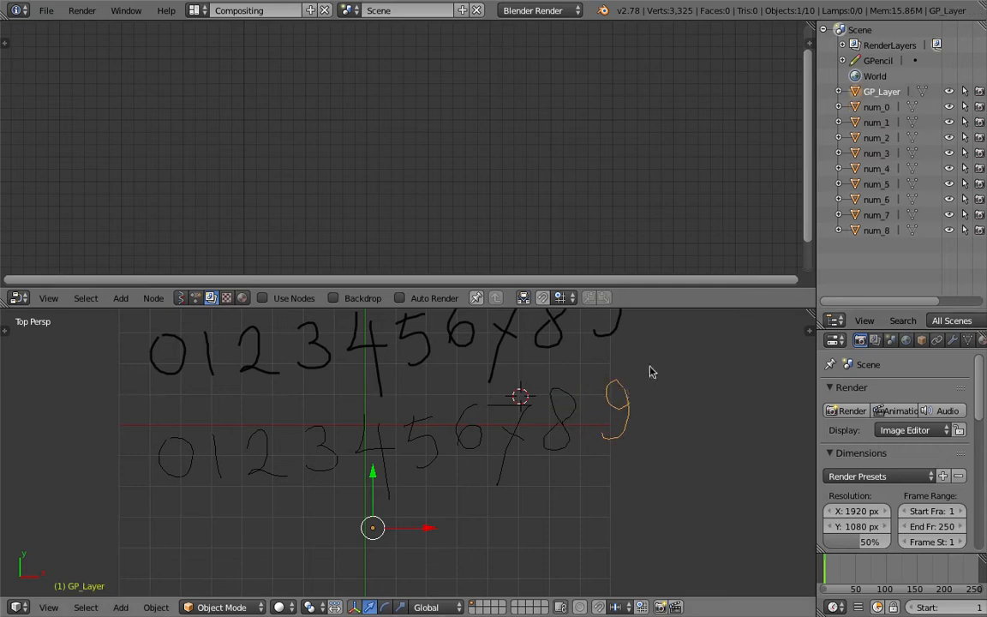
double_click(886, 91)
type("num_9")
key("Return")
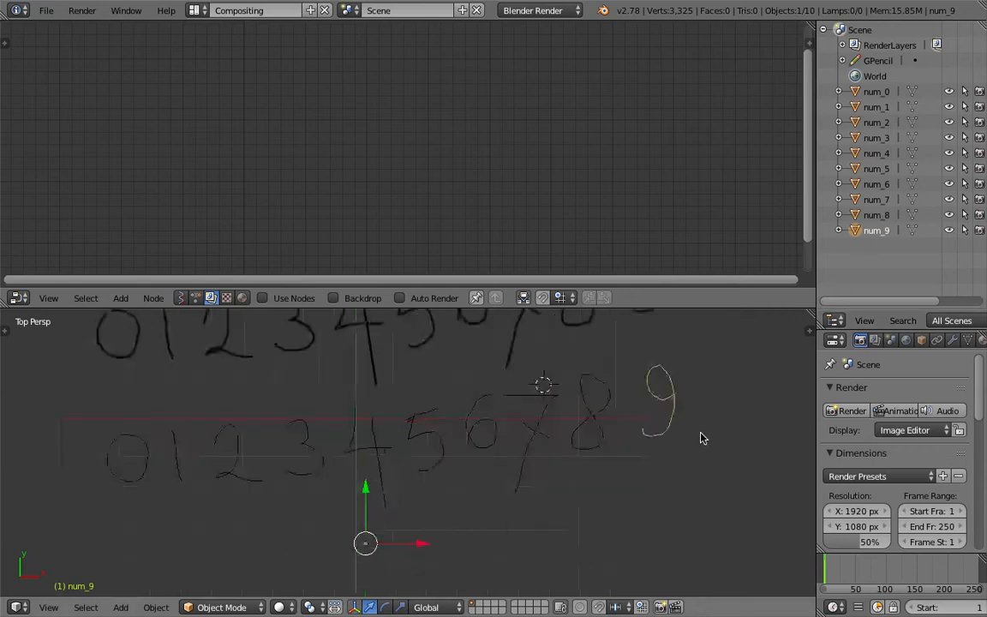
- Select all the digit mesh objects and save over the current file
key("a")
key("a")
left_click(659, 470)
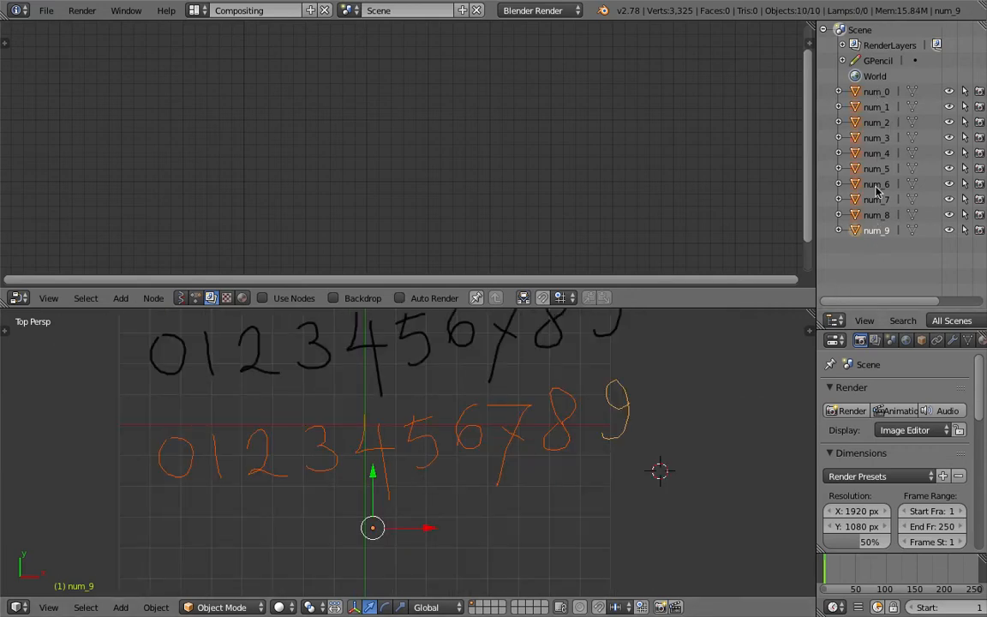
left_click(689, 417)
left_click(682, 431)
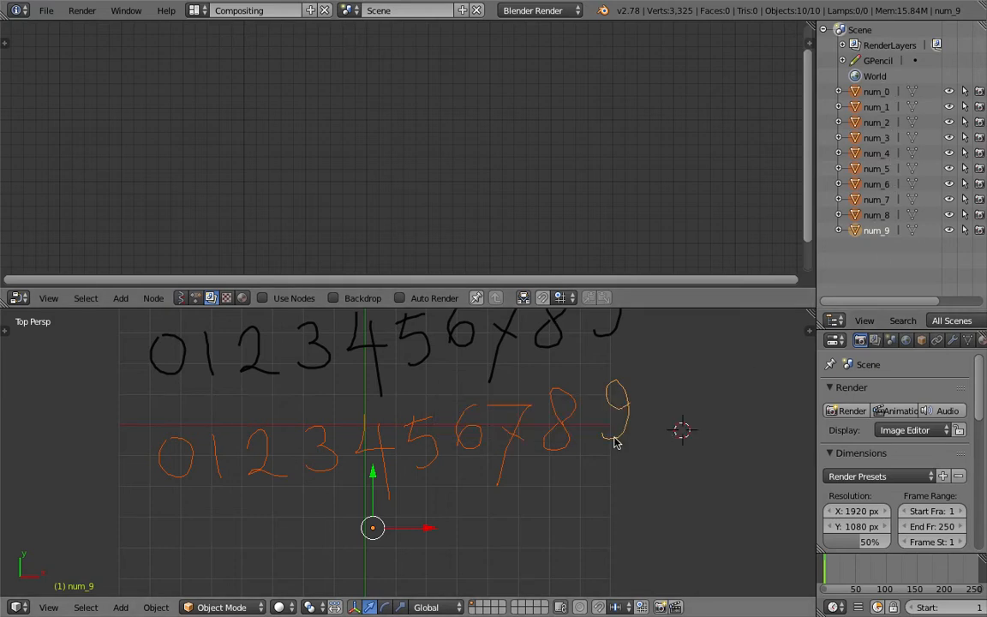
scroll(436, 429, "down", 1)
key("ctrl+s")
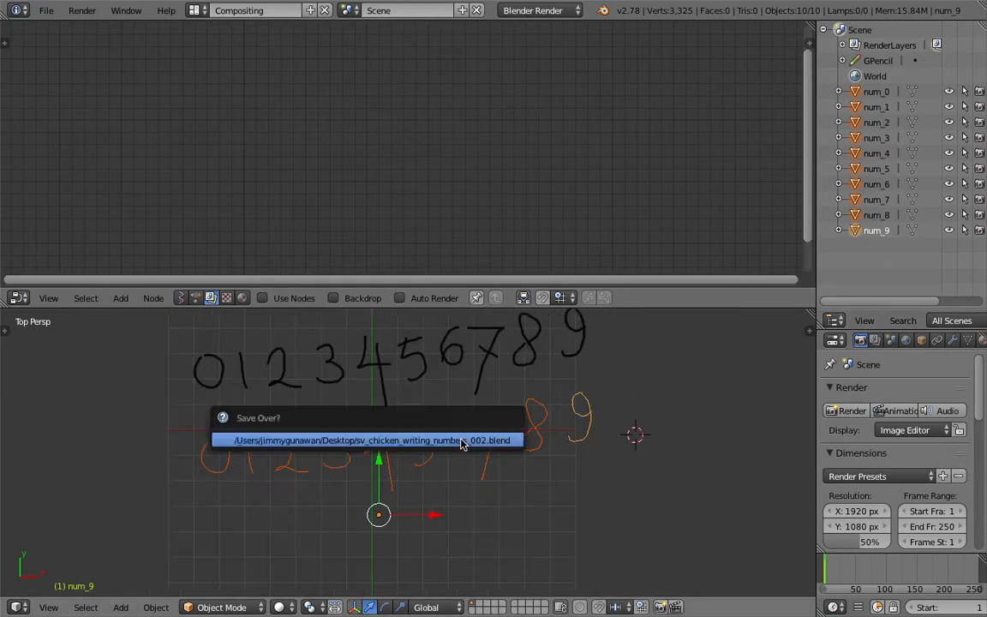
scroll(485, 451, "up", 3)
scroll(483, 454, "down", 1)
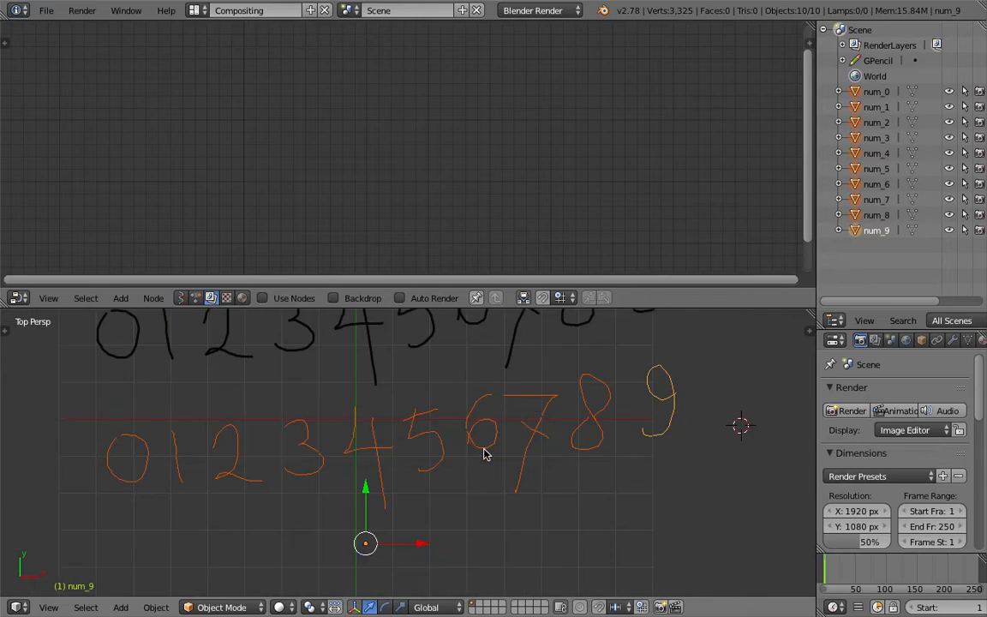
scroll(453, 458, "down", 1)
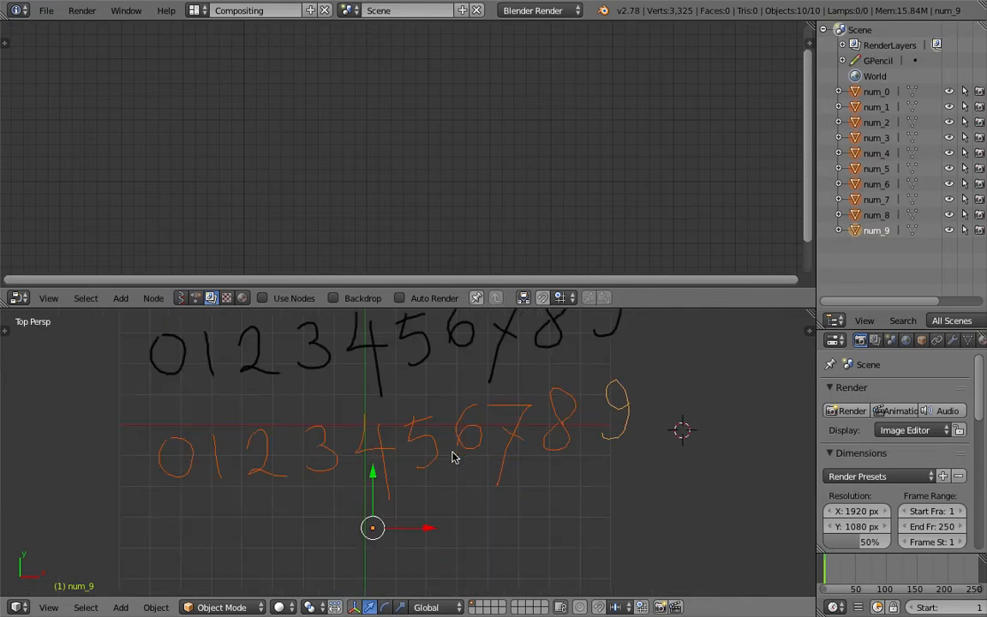
- Select the digit meshes one after another to check that each is a separate object
right_click(453, 453)
right_click(418, 451)
right_click(269, 448)
right_click(217, 453)
right_click(190, 459)
right_click(209, 456)
right_click(261, 441)
right_click(377, 438)
right_click(425, 434)
right_click(476, 431)
right_click(514, 432)
right_click(557, 421)
right_click(617, 411)
- Select all the digit meshes and set their origins with the Origin to Geometry option
key("a")
key("a")
key("a")
key("b")
left_click_drag(132, 381, 671, 518)
key("space")
type("set on")
key("Return")
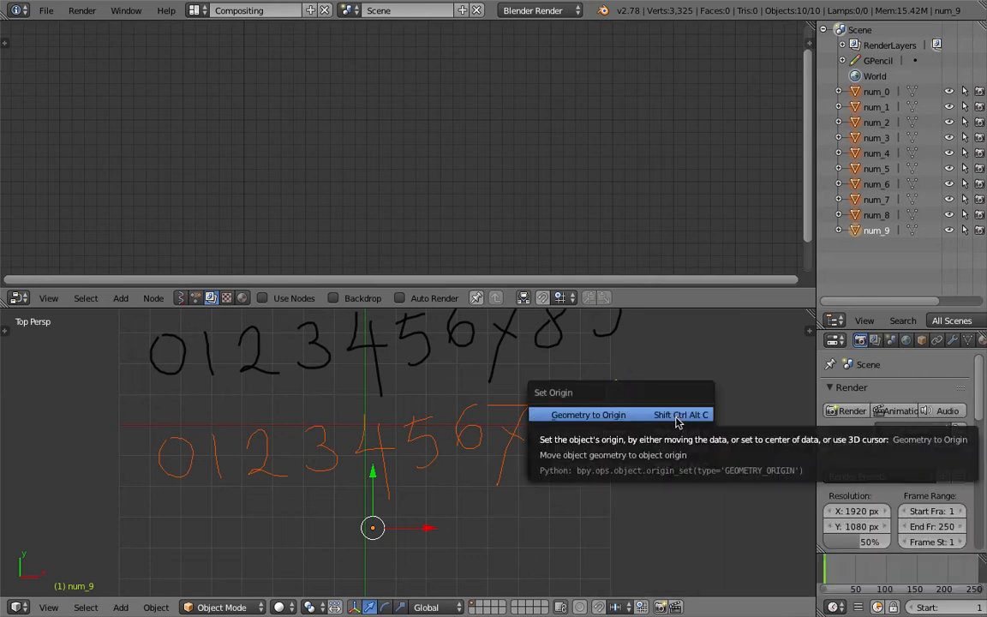
left_click(621, 435)
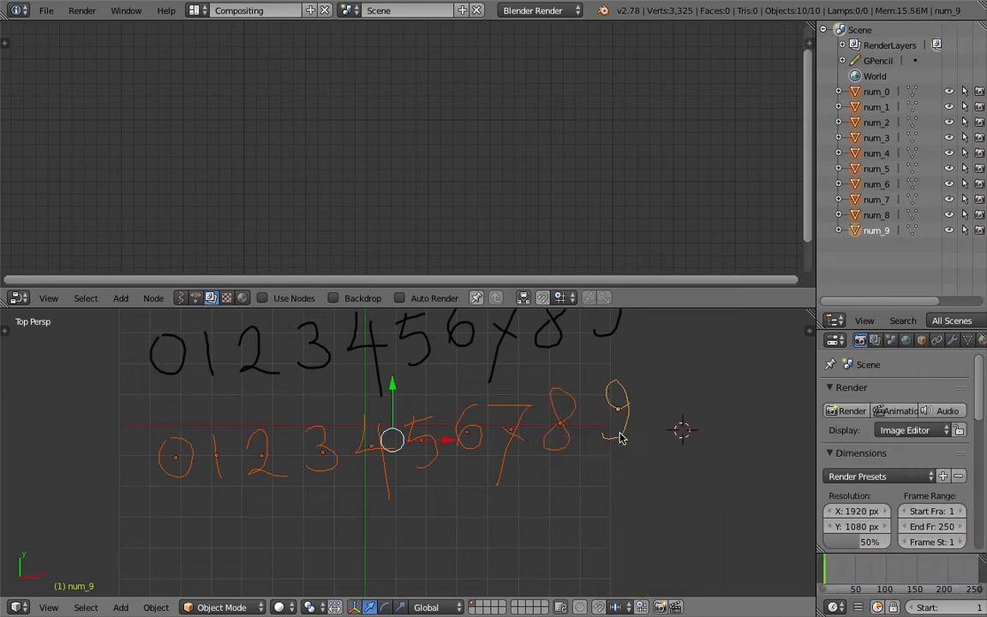
- Check the origins of digits 9 down to 3 by briefly moving each digit and cancelling the move
right_click(623, 412)
key("g")
right_click(653, 431)
right_click(565, 419)
key("g")
right_click(550, 418)
right_click(524, 416)
key("g")
right_click(492, 425)
right_click(465, 434)
key("g")
right_click(428, 434)
right_click(420, 436)
key("g")
right_click(428, 442)
right_click(372, 445)
key("g")
right_click(342, 454)
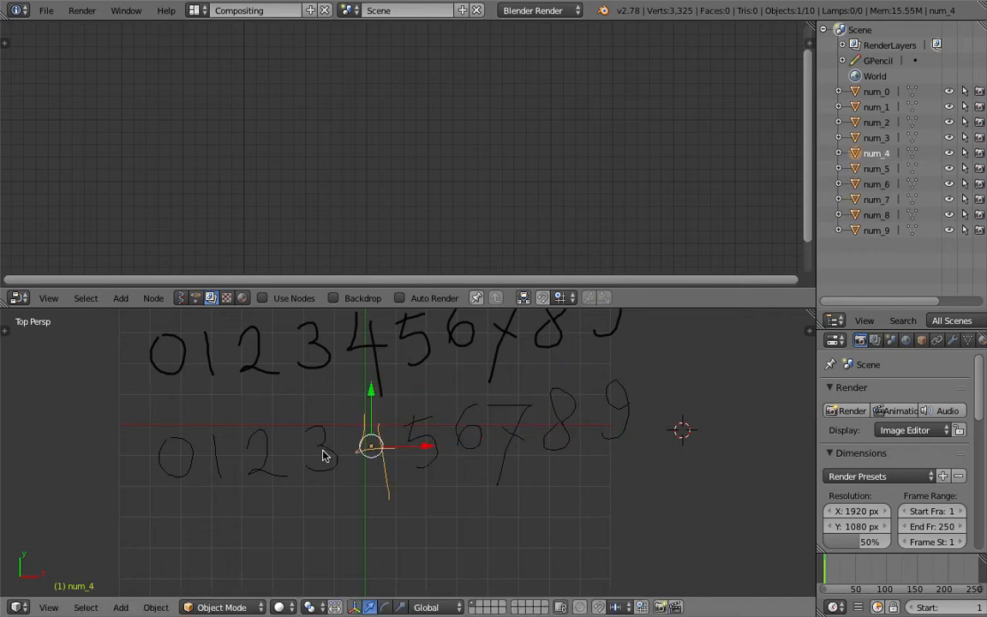
right_click(311, 446)
key("g")
right_click(320, 447)
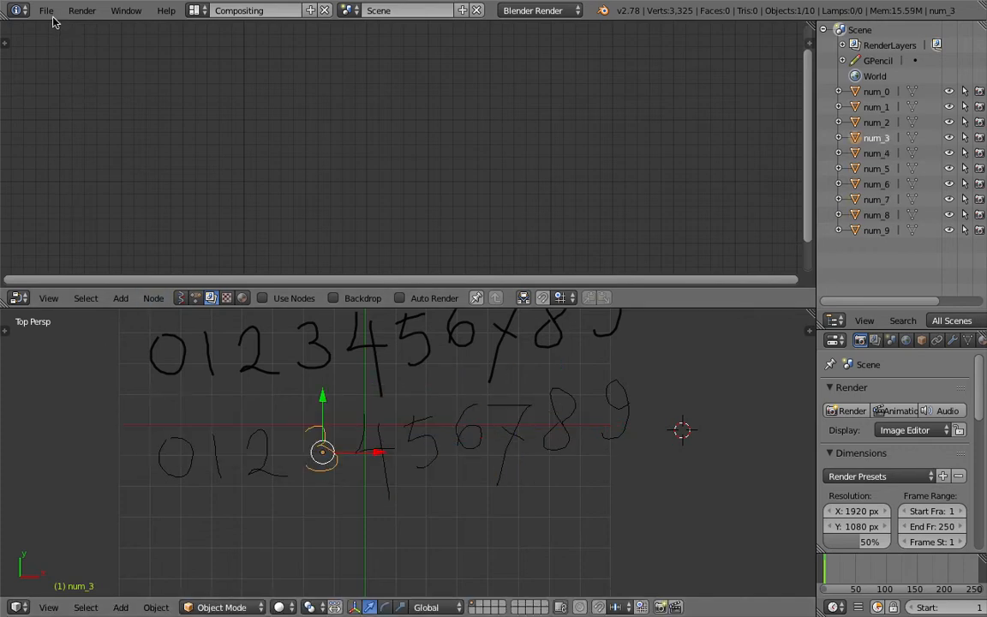
- Save the file under a new name with the next version number
left_click(46, 10)
left_click(85, 128)
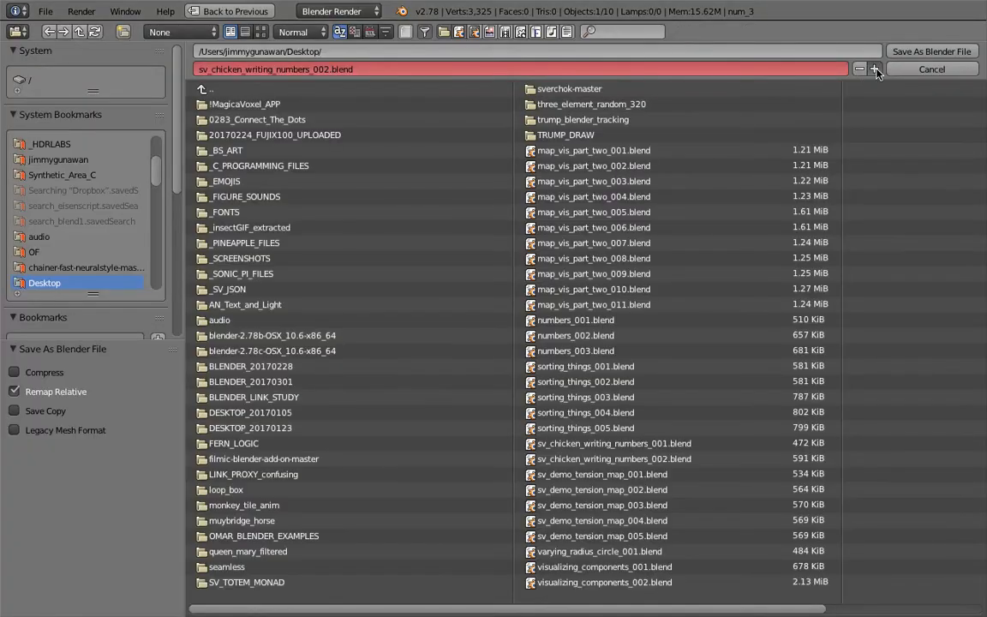
key("Return")
key("ctrl+s")
left_click(557, 356)
- Select all ten digit meshes, from 0 to 9, below the grease pencil drawing
scroll(458, 433, "down", 2)
key("a")
key("a")
key("a")
key("b")
left_click_drag(156, 384, 676, 550)
scroll(208, 374, "up", 2)
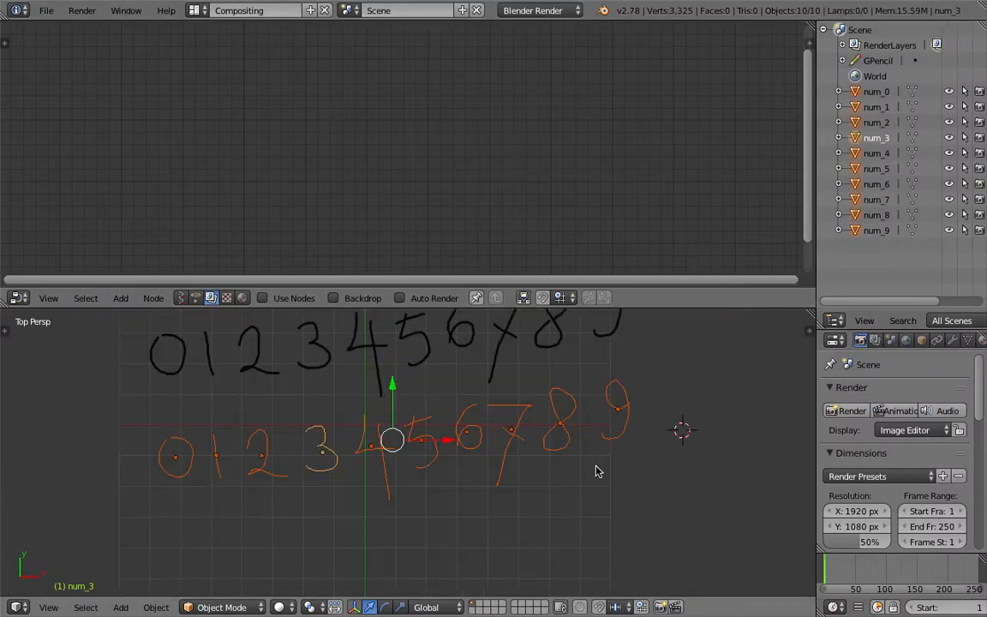
middle_click_drag(595, 470, 598, 489, "shift")
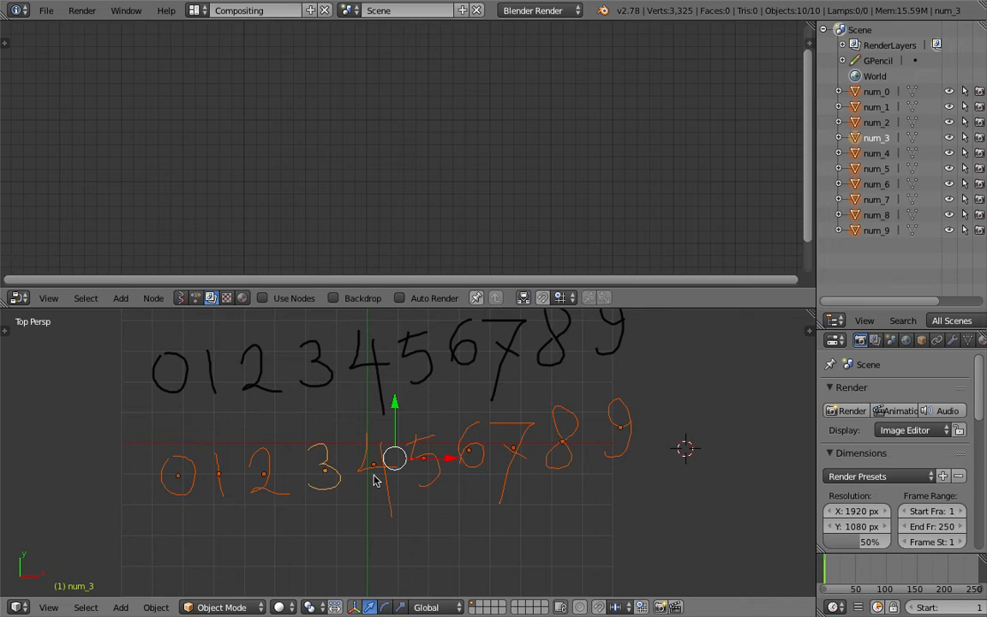
- Switch the node editor to Sverchok nodes and add an Objects in mk3 node
left_click(180, 297)
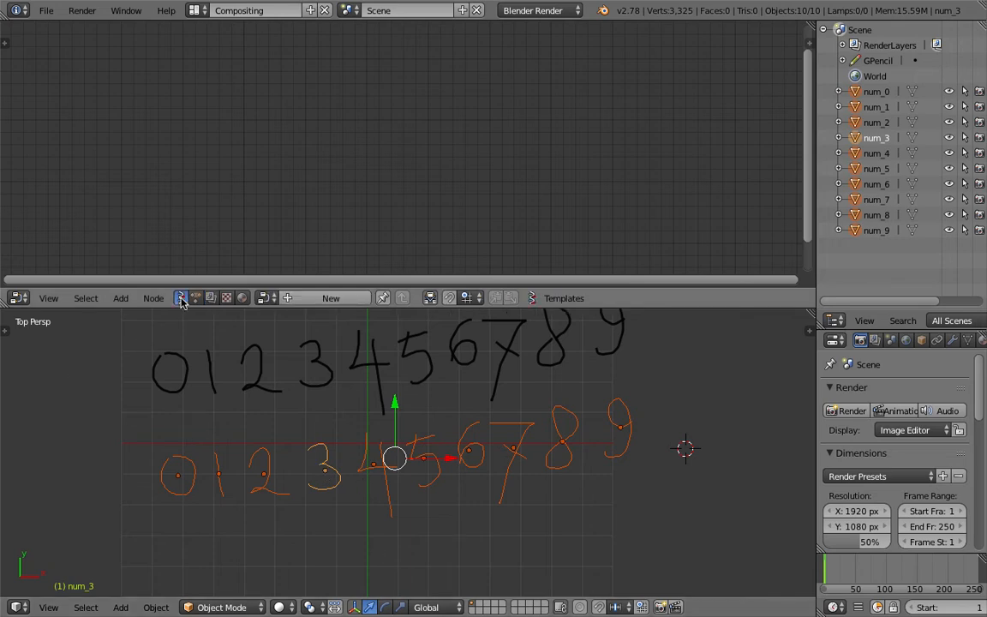
key("space")
type("obje")
key("Return")
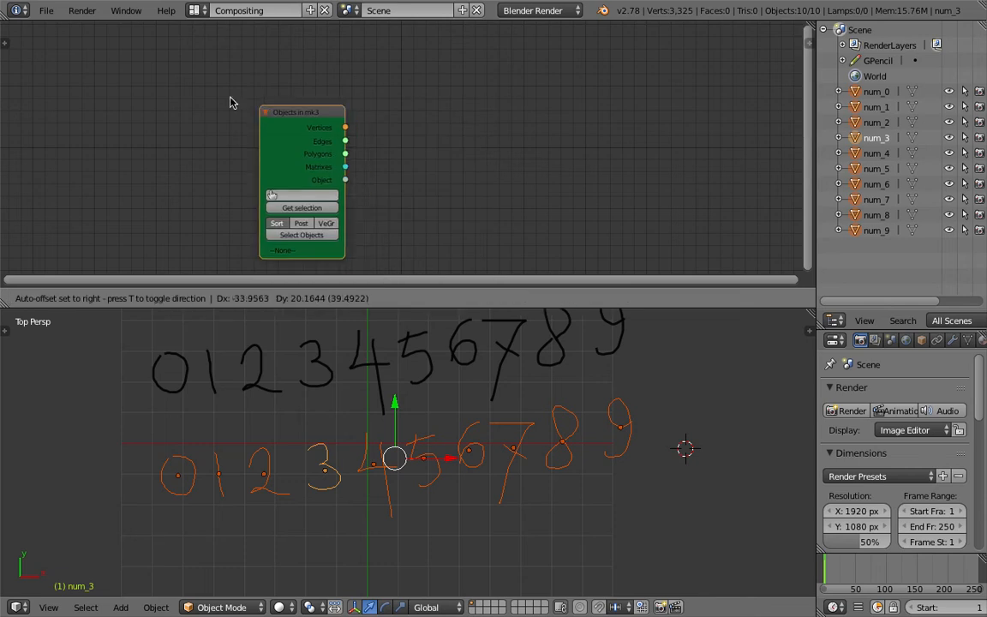
left_click(205, 94)
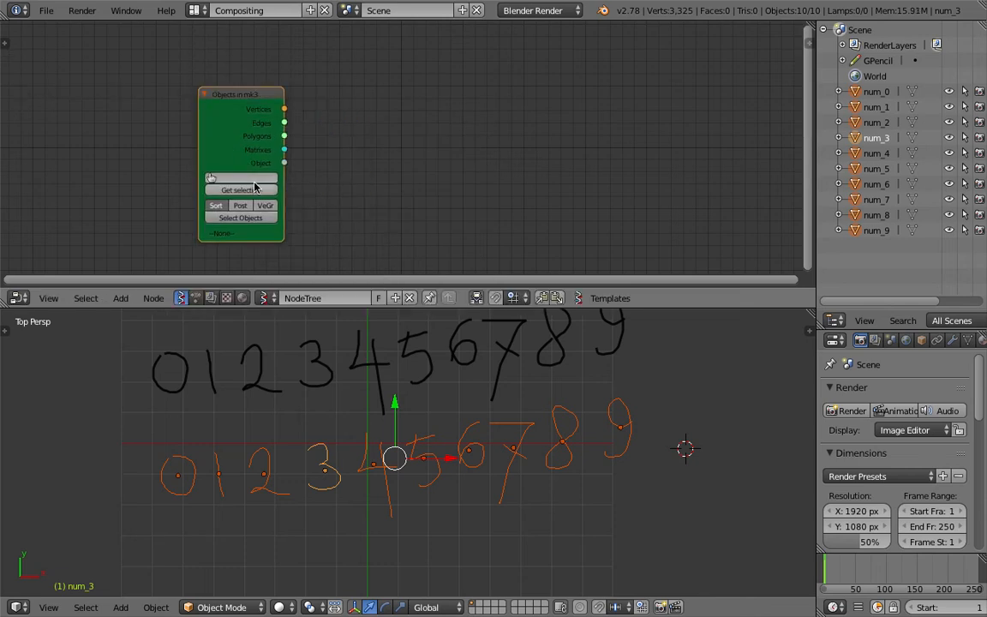
left_click_drag(208, 118, 150, 94)
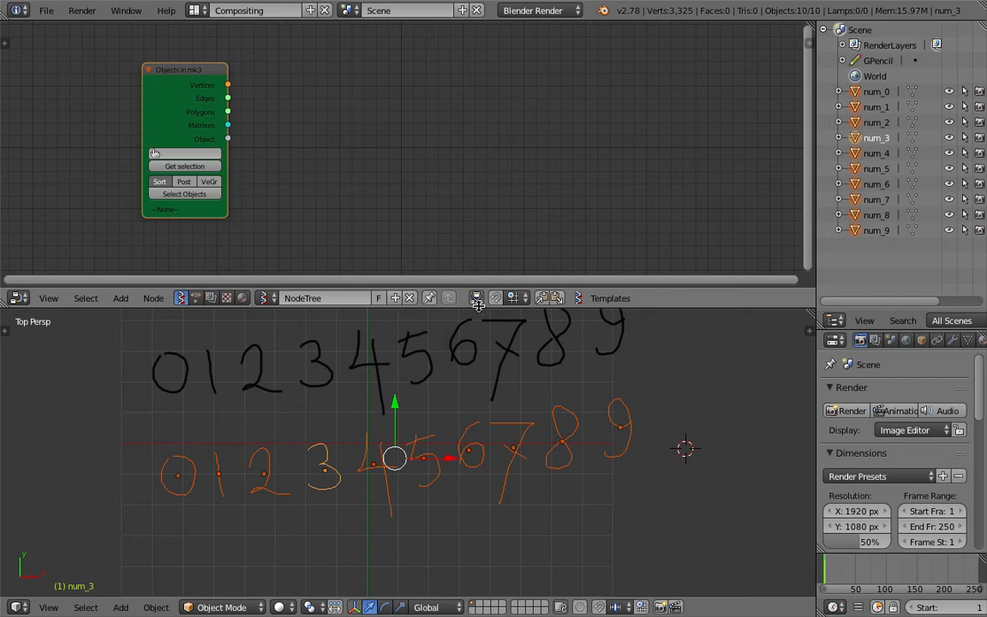
- Make the 3D view slightly taller and reposition the Objects in mk3 node in the node editor
left_click_drag(478, 305, 478, 296)
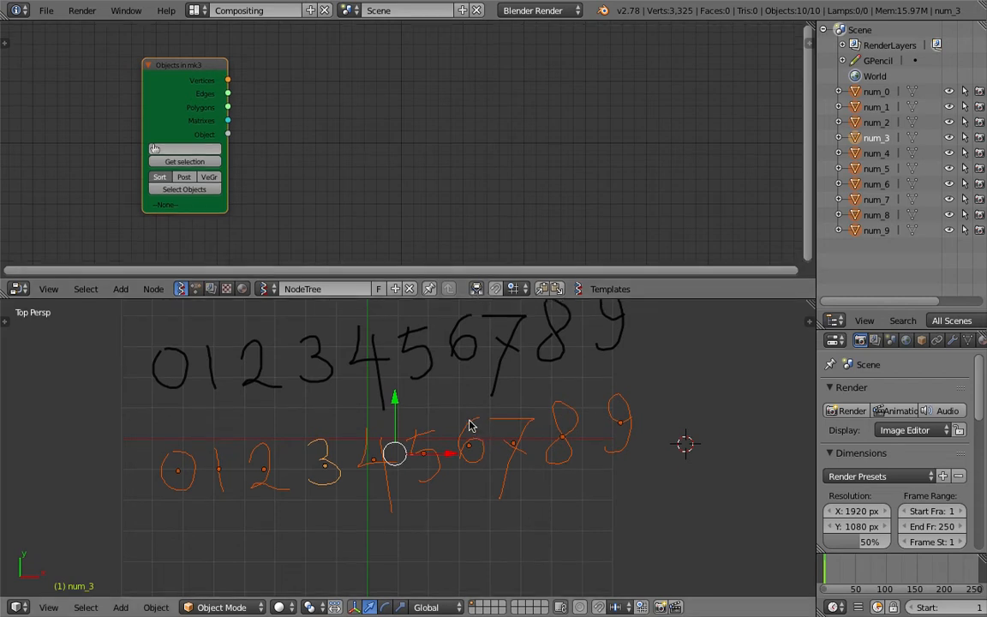
middle_click_drag(471, 426, 469, 471, "shift")
left_click_drag(174, 99, 196, 111)
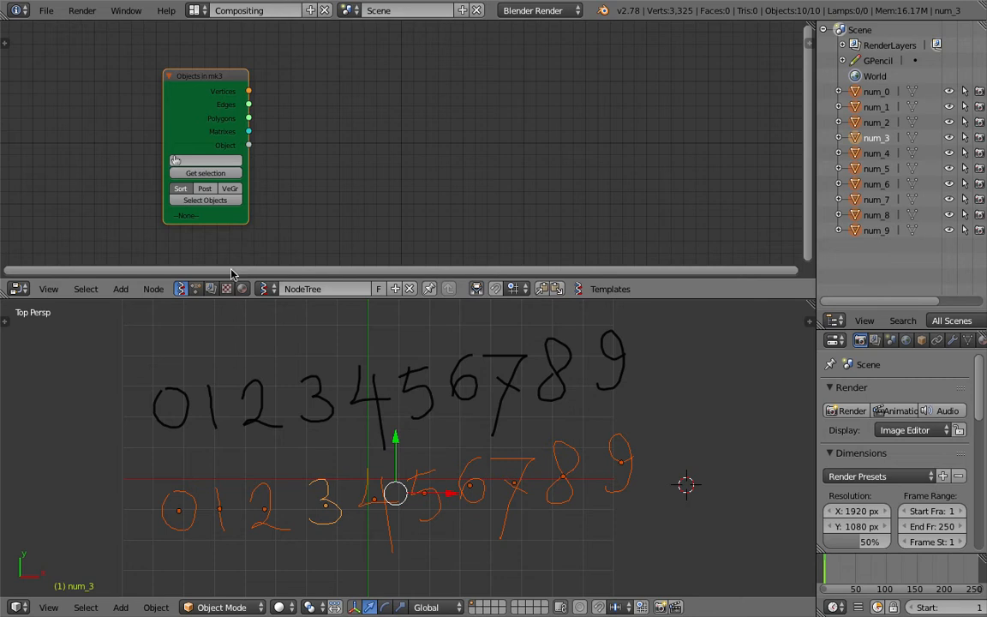
- Load the ten selected digit meshes into the Objects in mk3 node and save the file
middle_click_drag(345, 191, 360, 193)
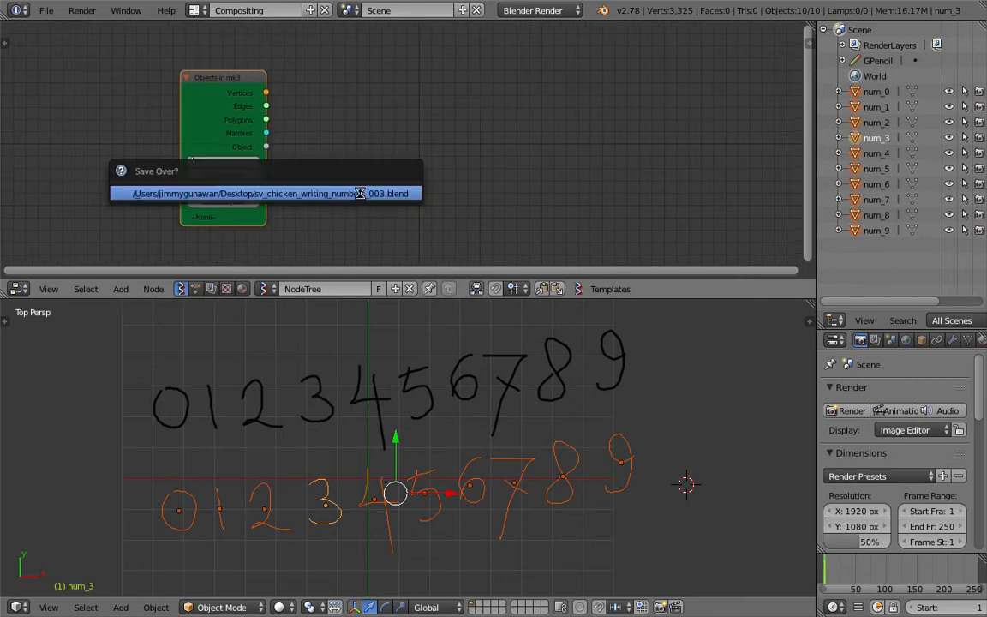
left_click_drag(820, 197, 833, 197)
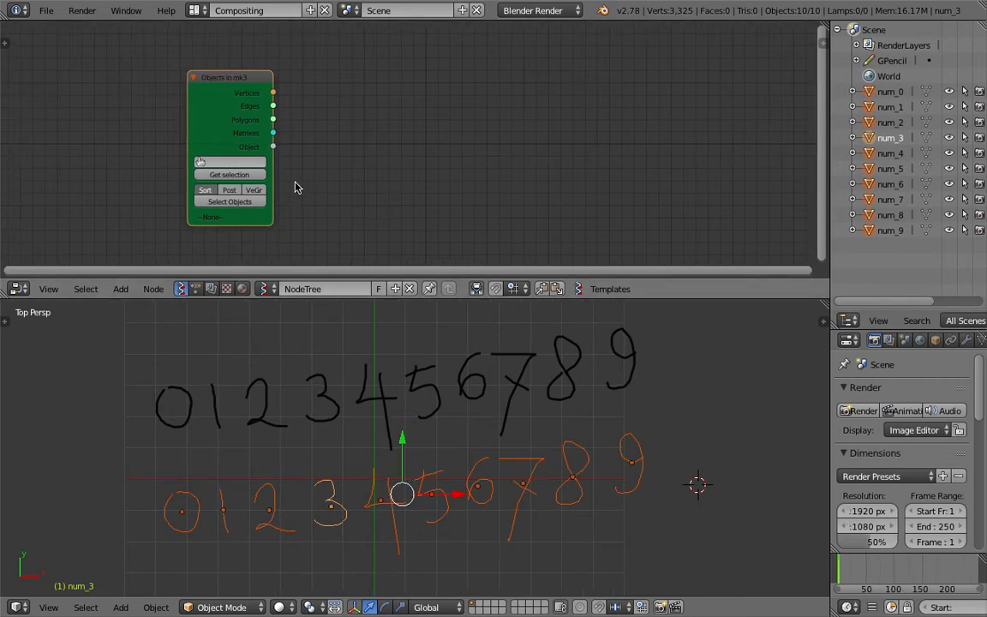
left_click(221, 173)
middle_click_drag(250, 263, 242, 137)
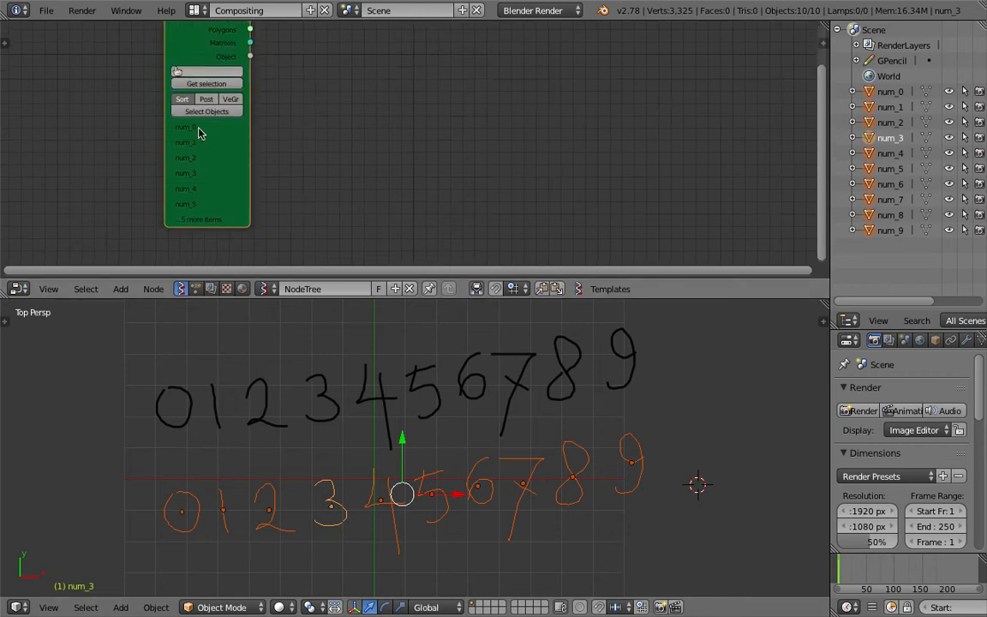
scroll(315, 170, "down", 2)
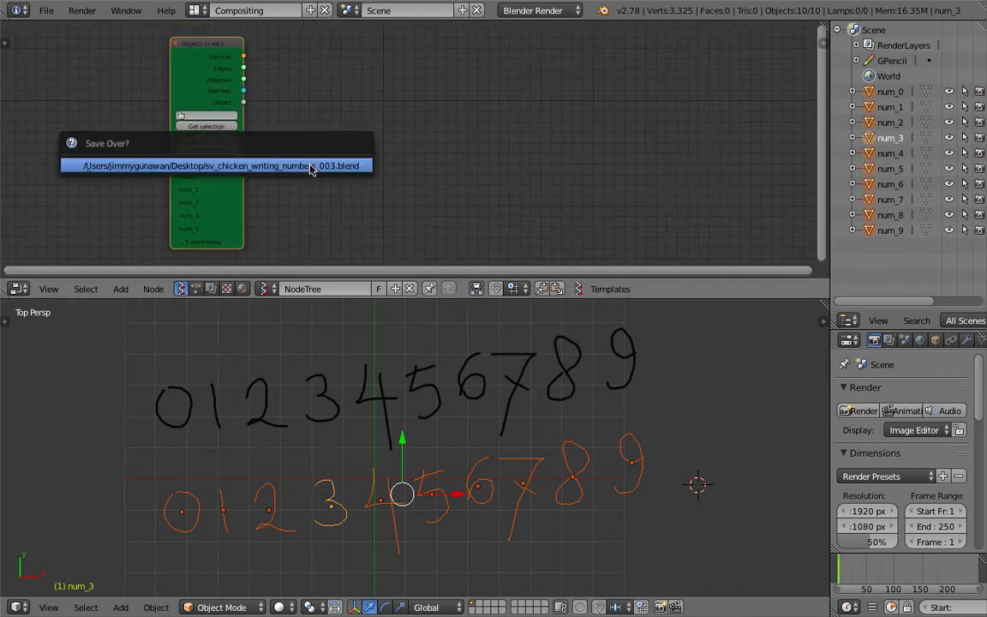
- Add a Viewer Draw node well apart from the Objects in mk3 node
key("space")
type("vi")
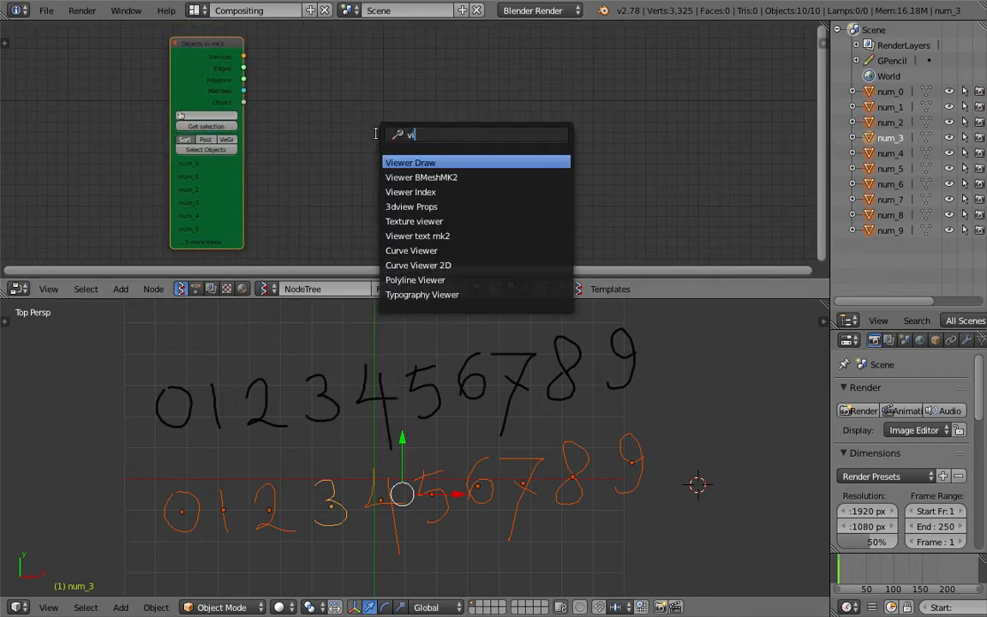
key("Return")
left_click(485, 66)
middle_click_drag(388, 81, 382, 101)
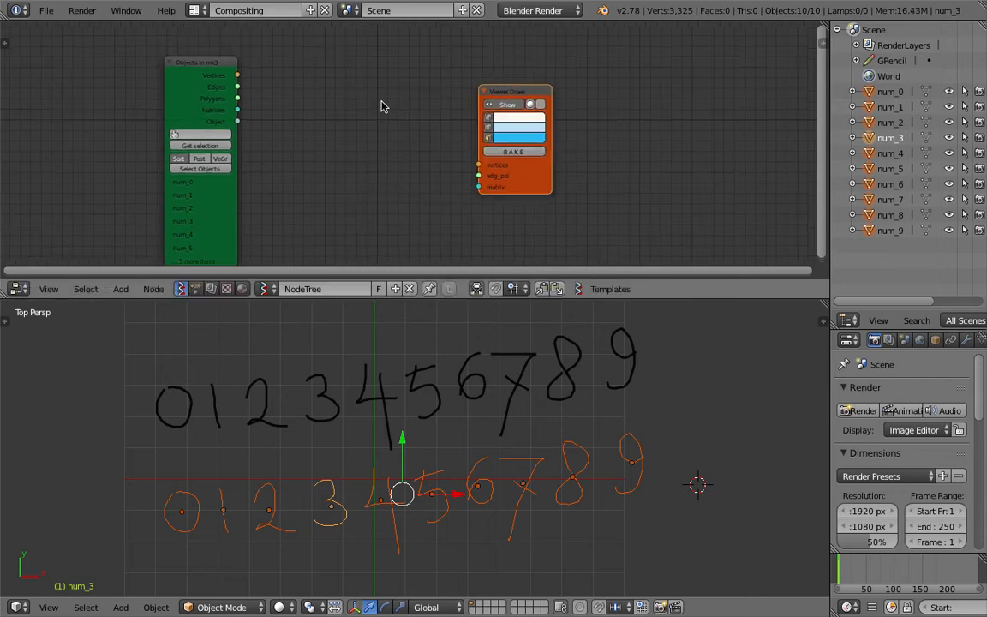
- Add a List Item node between the Objects in mk3 and Viewer Draw nodes
scroll(409, 97, "up", 1)
key("shift+a")
left_click(350, 99)
type("list i")
key("Return")
left_click(302, 95)
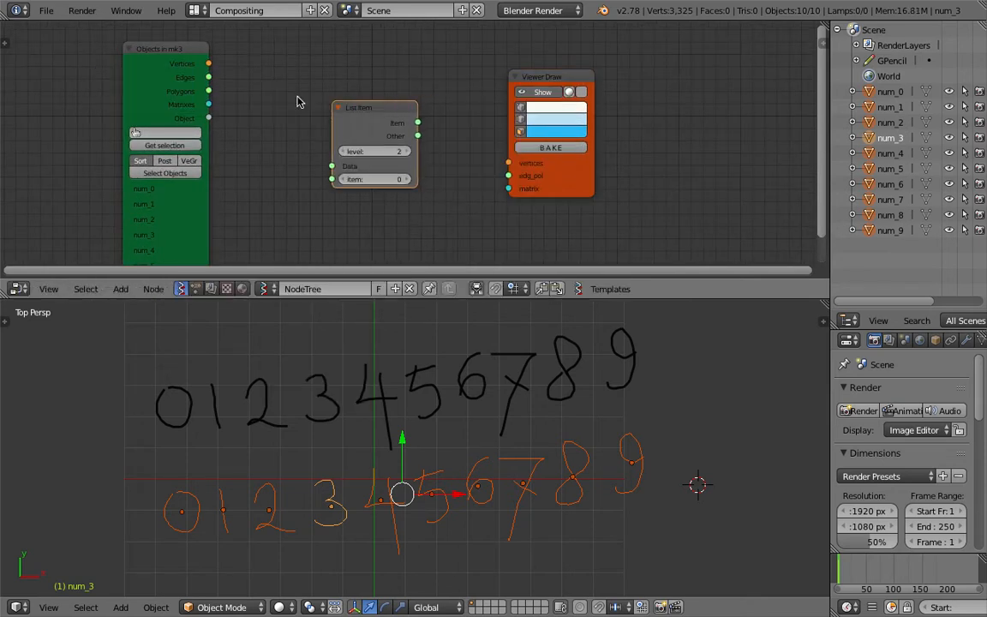
- Link the Vertices output to List Item's Data and its Item output to Viewer Draw's vertices, and save the file
left_click_drag(208, 64, 331, 166)
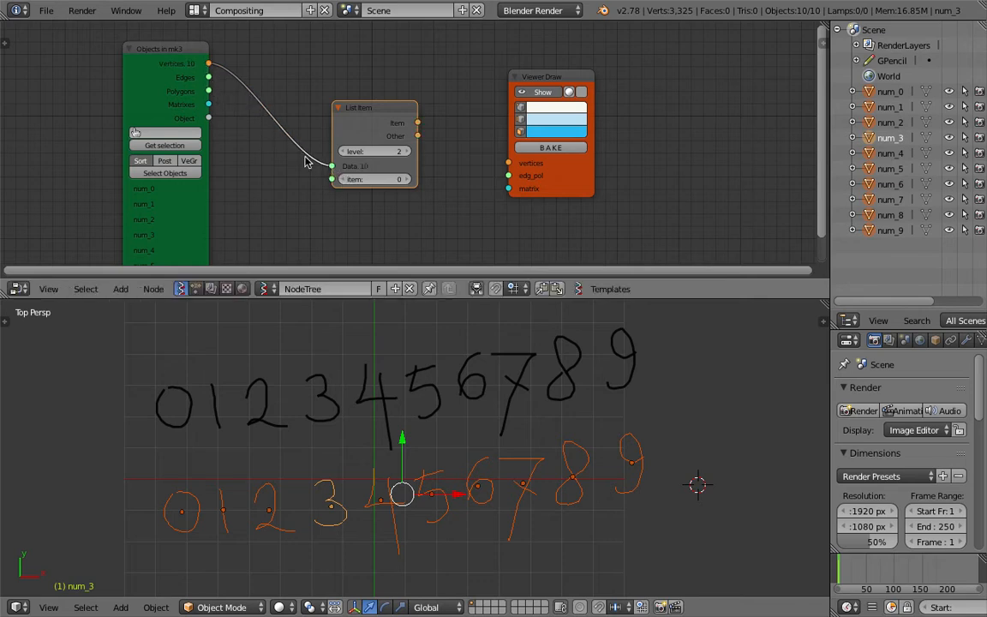
left_click_drag(418, 123, 507, 163)
key("ctrl+s")
left_click(465, 172)
scroll(433, 237, "up", 3)
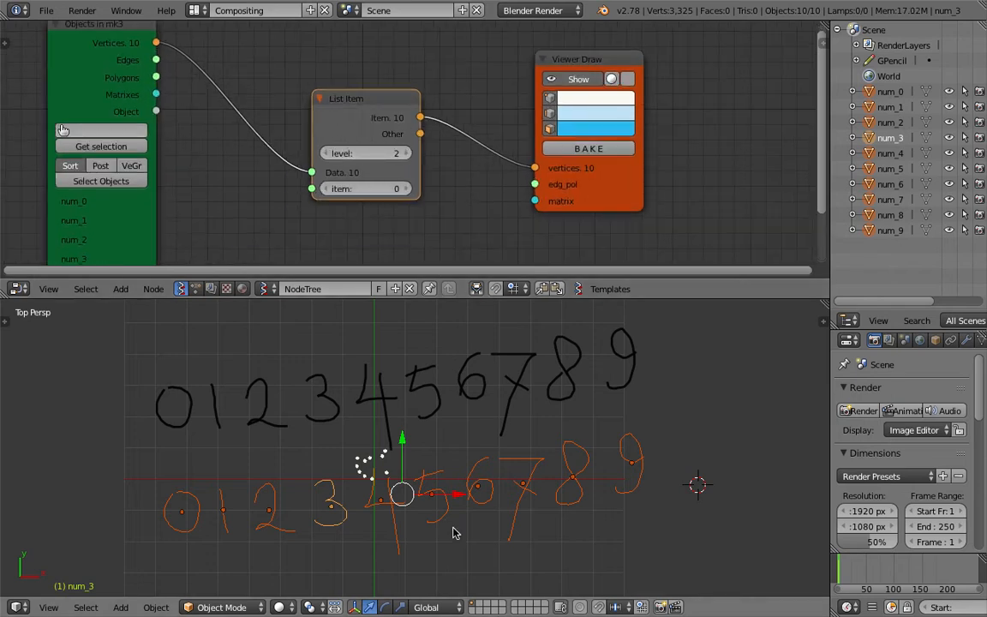
- Examine the vertices drawn near the digit 4 in the 3D view and return to the top view
scroll(450, 513, "up", 4)
scroll(452, 506, "down", 2)
key("ctrl+s")
left_click(405, 503)
key("ctrl+s")
left_click(380, 458)
middle_click_drag(366, 455, 102, 584)
left_click(49, 607)
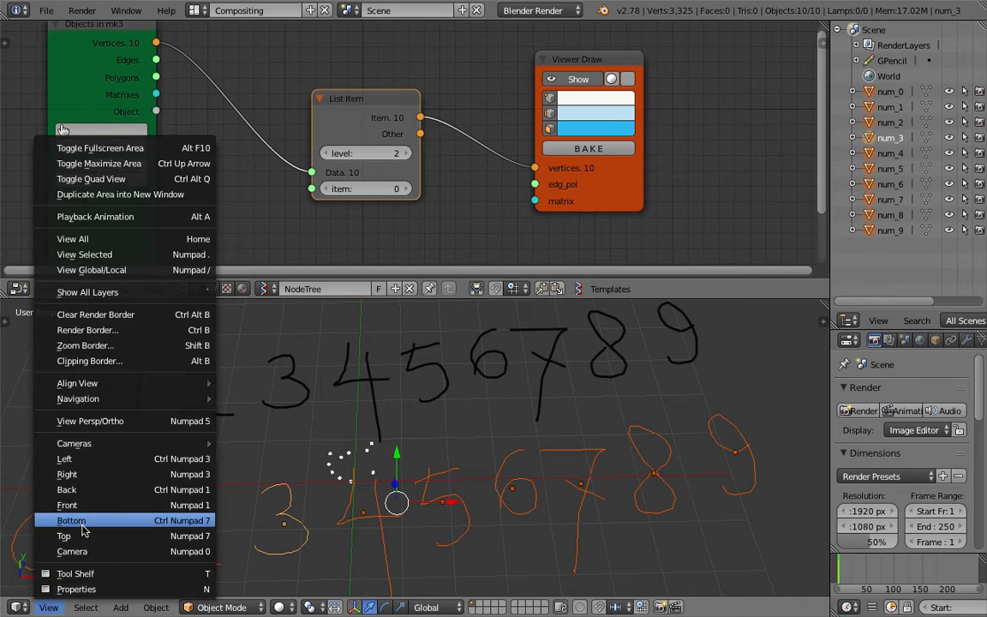
left_click(79, 484)
key("ctrl+s")
left_click(443, 442)
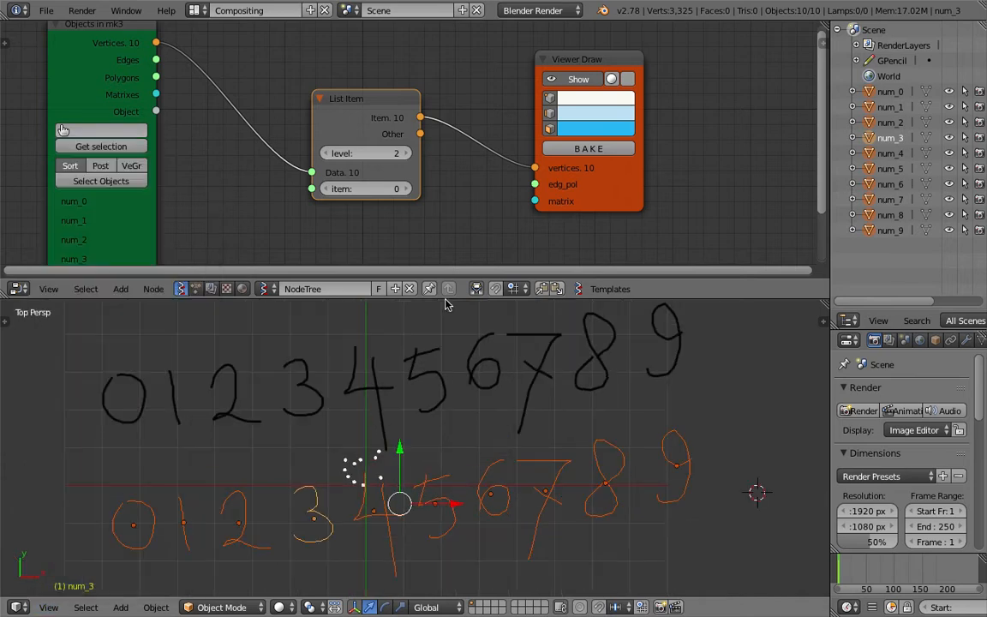
- Set the List Item node's level to 1, save the file, and reposition the List Item and Viewer Draw nodes
left_click(326, 154)
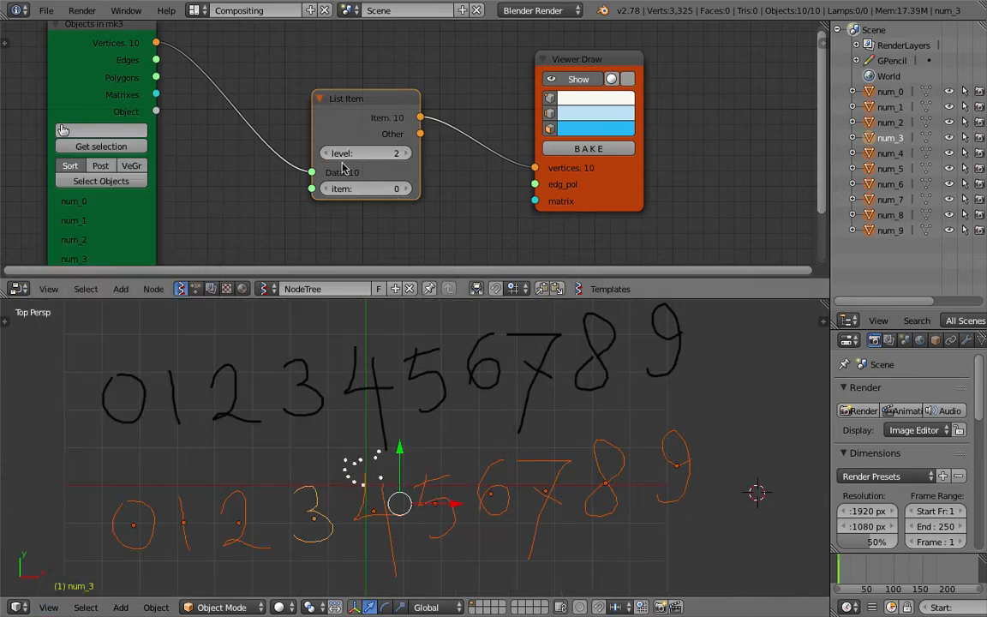
key("ctrl+s")
left_click(377, 158)
left_click_drag(333, 124, 277, 97)
left_click_drag(593, 57, 512, 42)
middle_click_drag(477, 72, 553, 121)
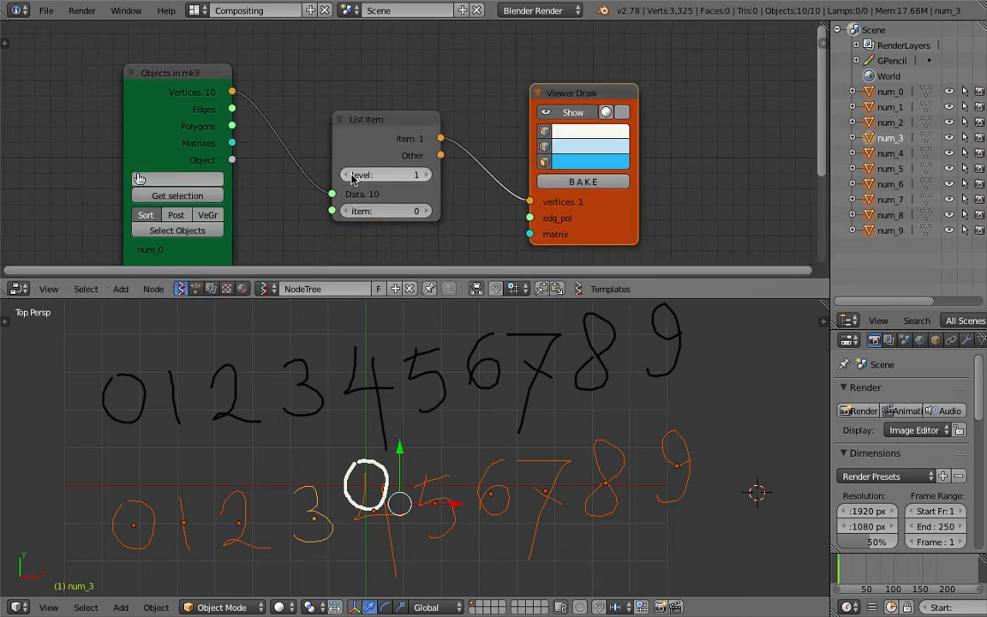
left_click_drag(397, 188, 367, 182)
left_click(423, 175)
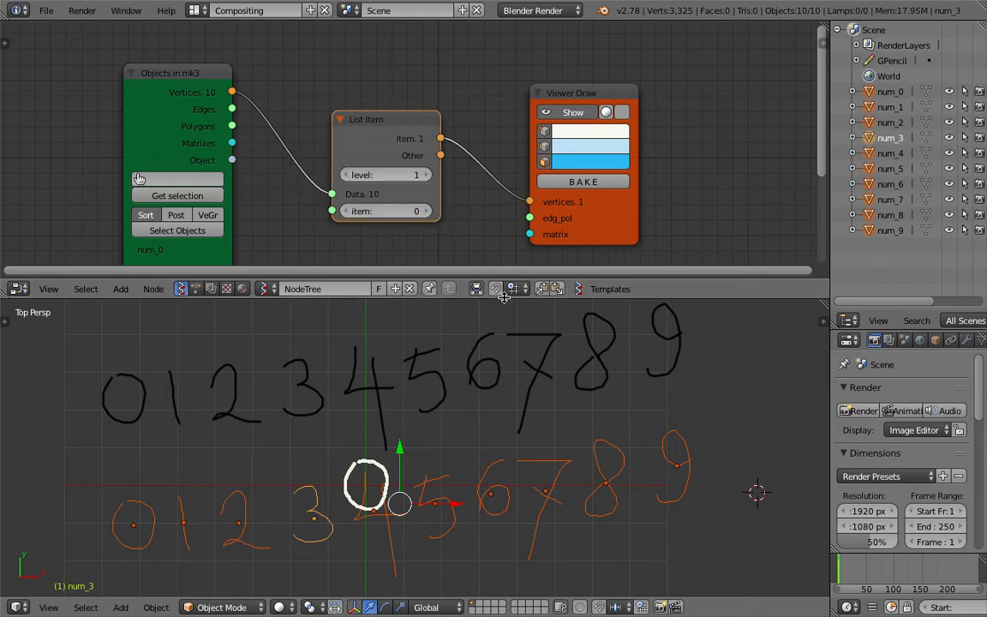
- Make the node editor taller, raise the List Item index stepwise to 6, and reset the item to 0
left_click_drag(504, 300, 503, 334)
left_click(427, 227)
left_click(428, 226)
left_click(427, 226)
left_click(427, 226)
left_click(427, 227)
left_click(428, 226)
left_click(389, 228)
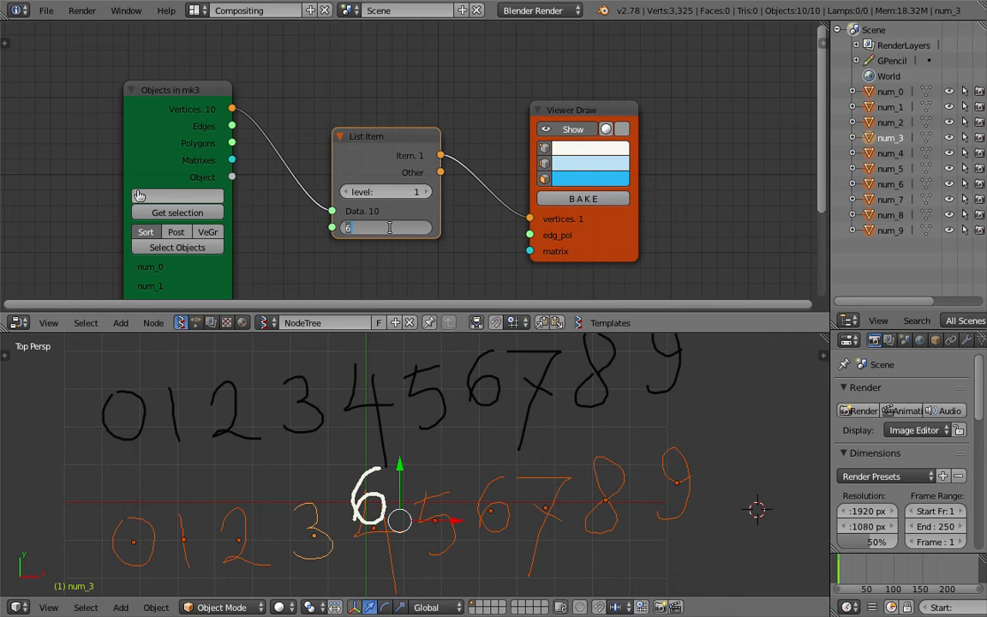
type("0")
key("Return")
- Enlarge the node editor further at the expense of the 3D view
scroll(390, 230, "up", 3)
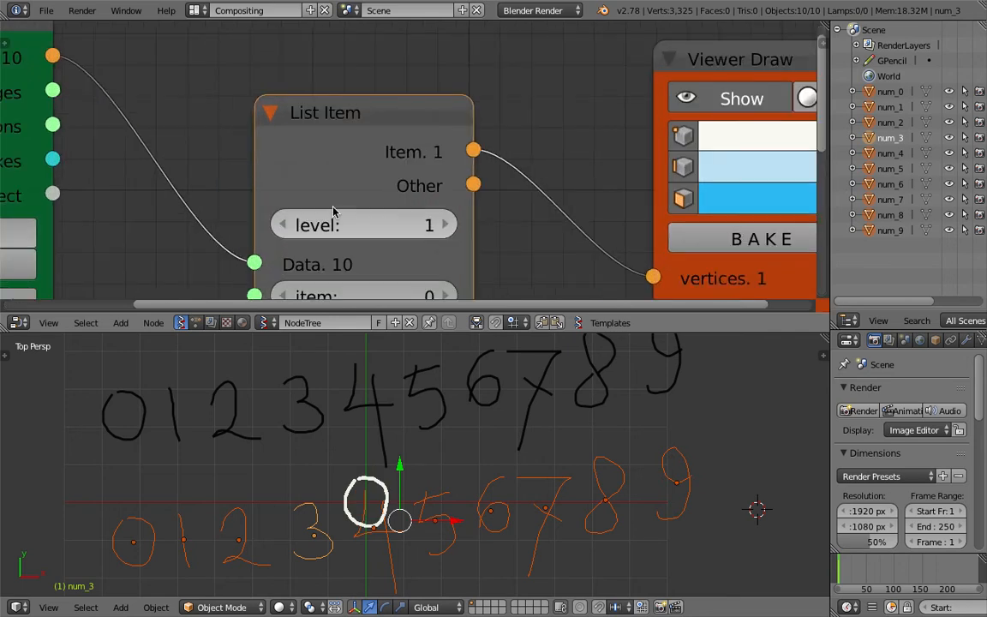
scroll(335, 128, "down", 1)
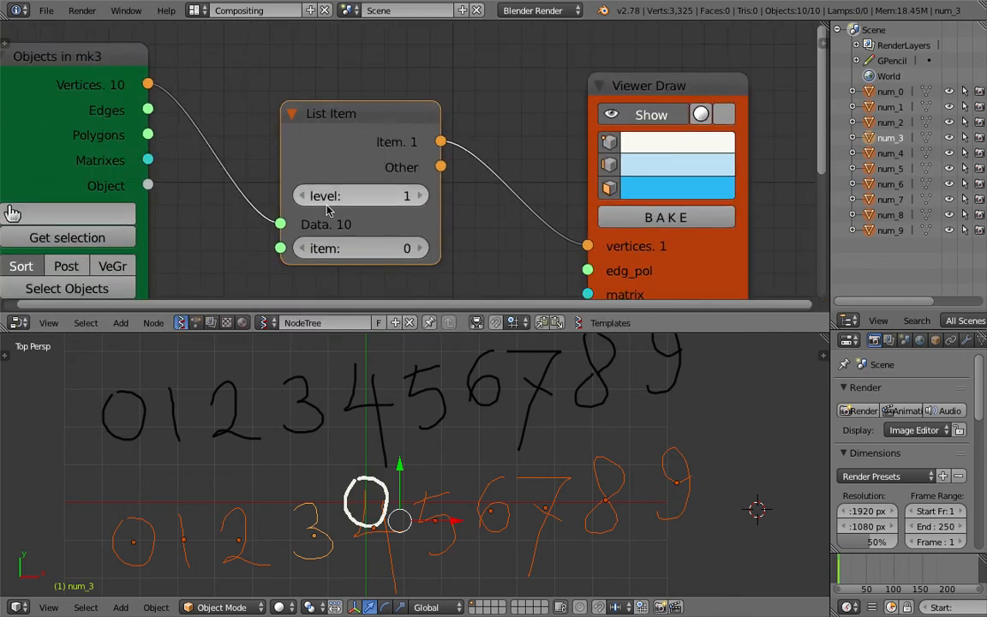
scroll(385, 193, "down", 2)
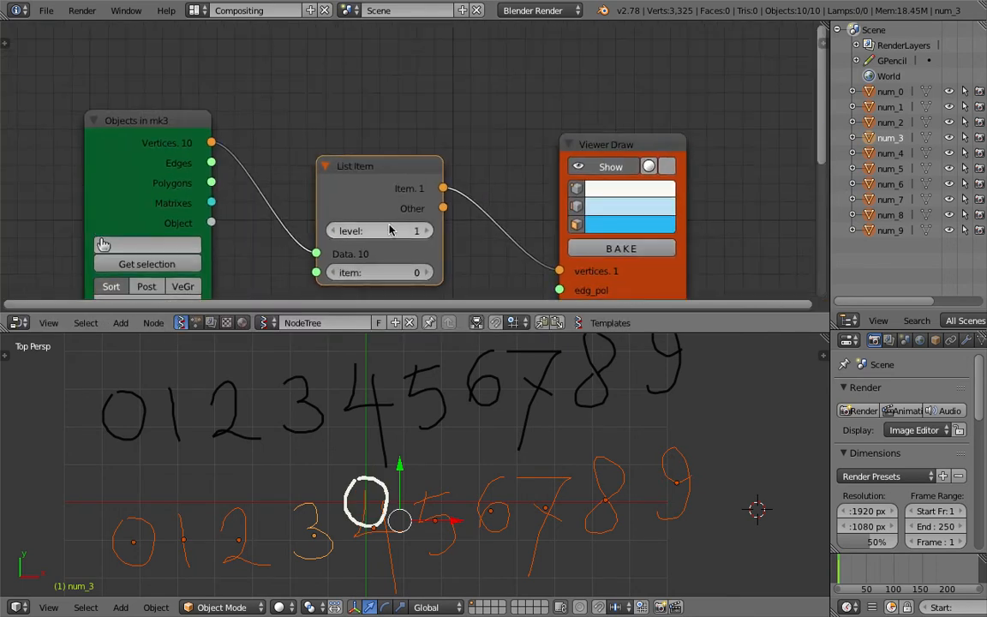
scroll(353, 210, "down", 1)
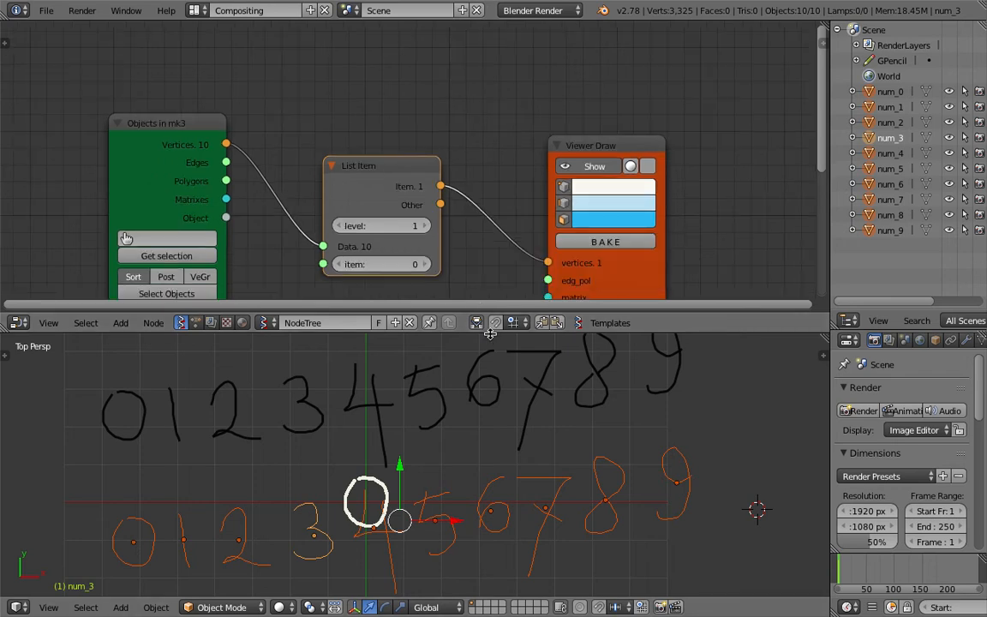
left_click_drag(444, 307, 444, 346)
scroll(399, 497, "down", 2)
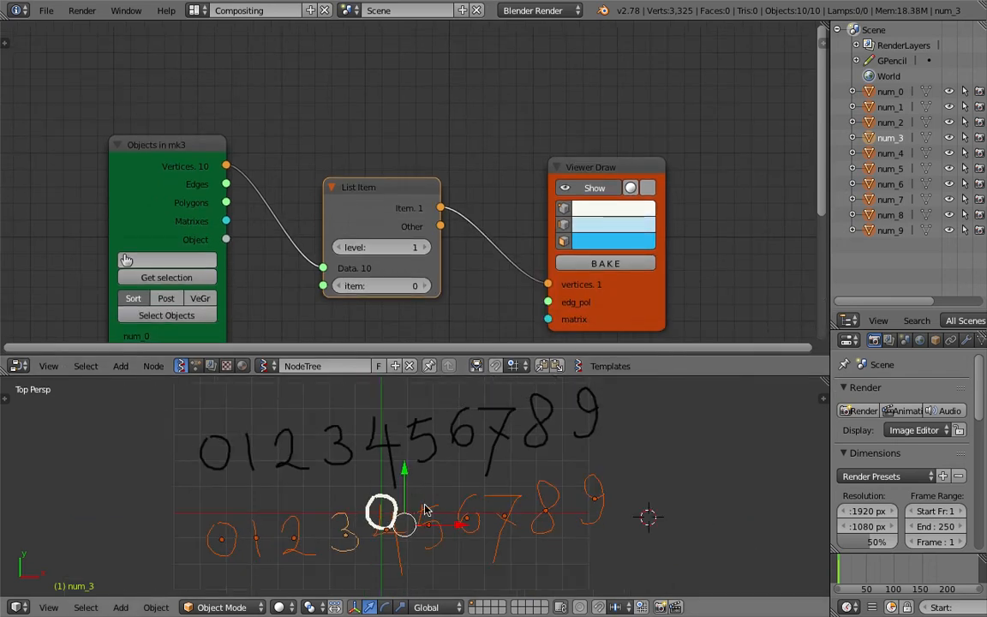
- Sketch a grease pencil box with a scribbled mark on its side in the empty space above the nodes
middle_click_drag(291, 66, 301, 123)
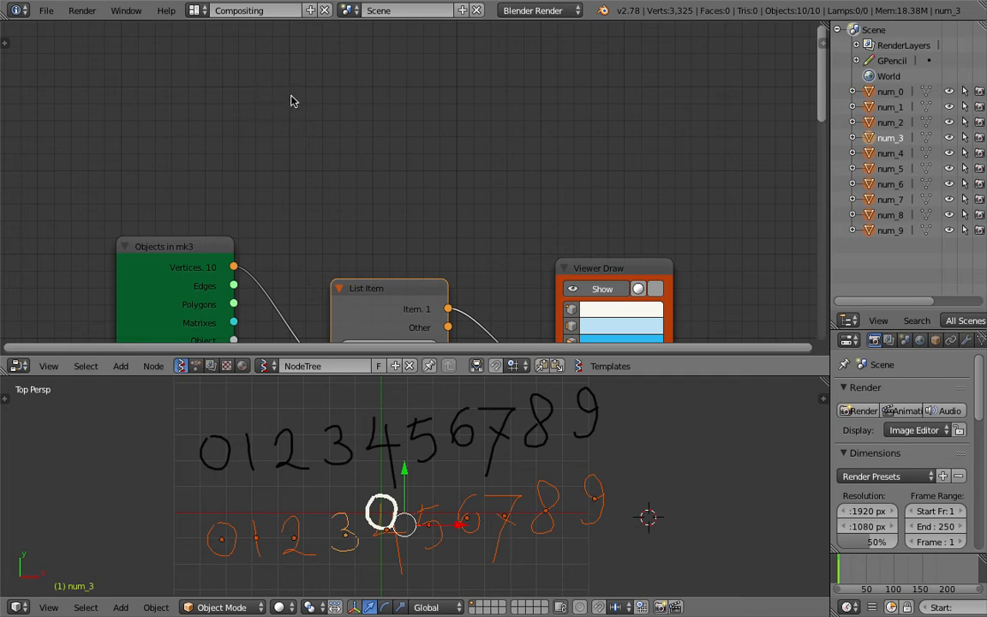
mouse_move(293, 81)
left_mouse_down()
mouse_move(248, 94)
mouse_move(286, 105)
mouse_move(294, 77)
mouse_move(288, 152)
mouse_move(290, 114)
mouse_move(322, 139)
mouse_move(285, 158)
left_mouse_up()
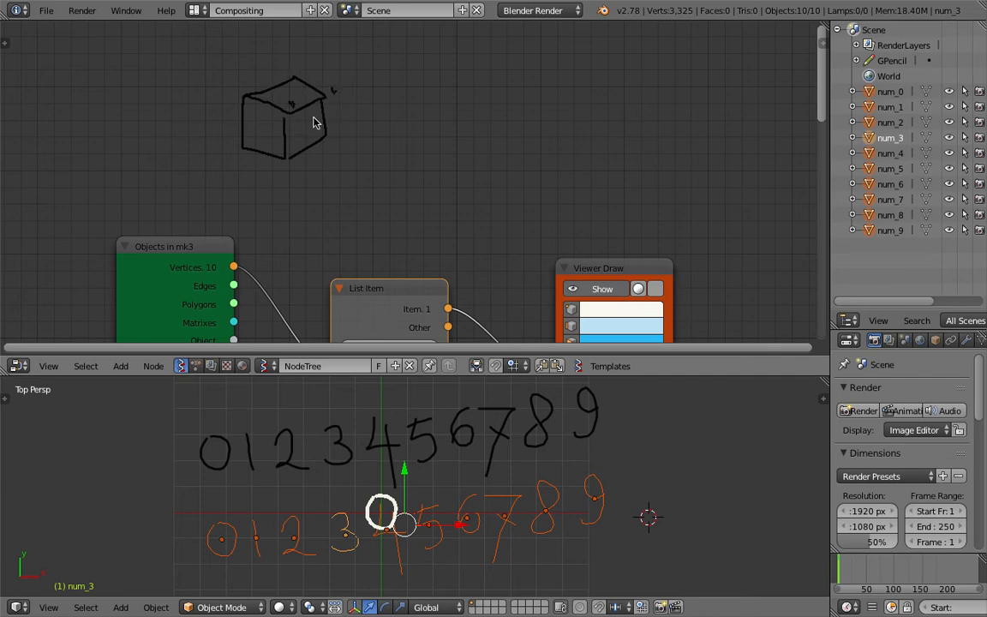
mouse_move(335, 102)
left_mouse_down()
mouse_move(307, 112)
mouse_move(315, 124)
mouse_move(301, 126)
left_mouse_up()
middle_click_drag(409, 115, 313, 168)
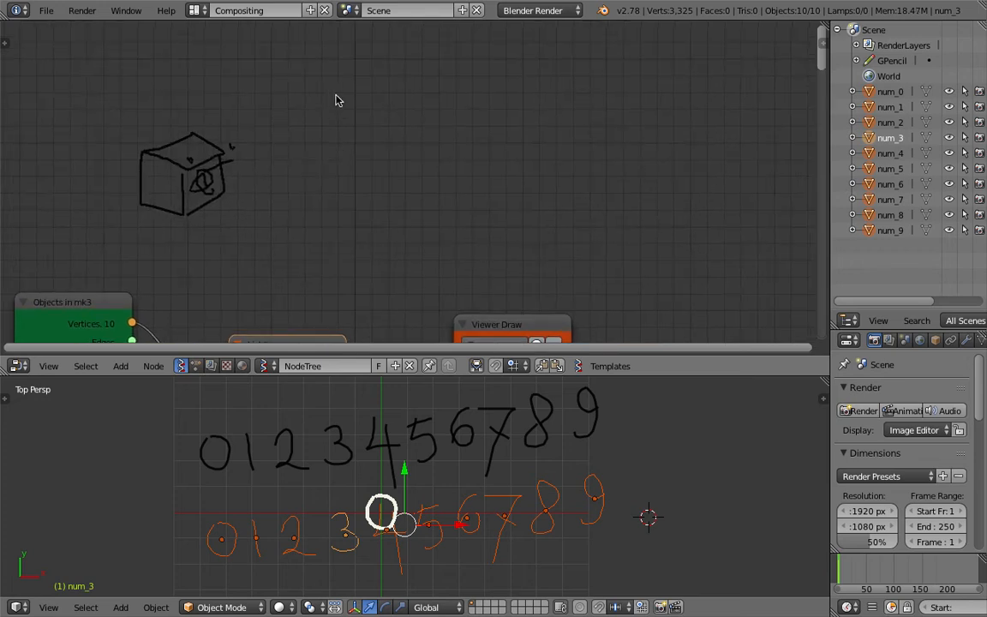
- Sketch a tall cabinet divided into six drawers, with dashes and small squares beside them, and save the file
scroll(336, 101, "down", 1)
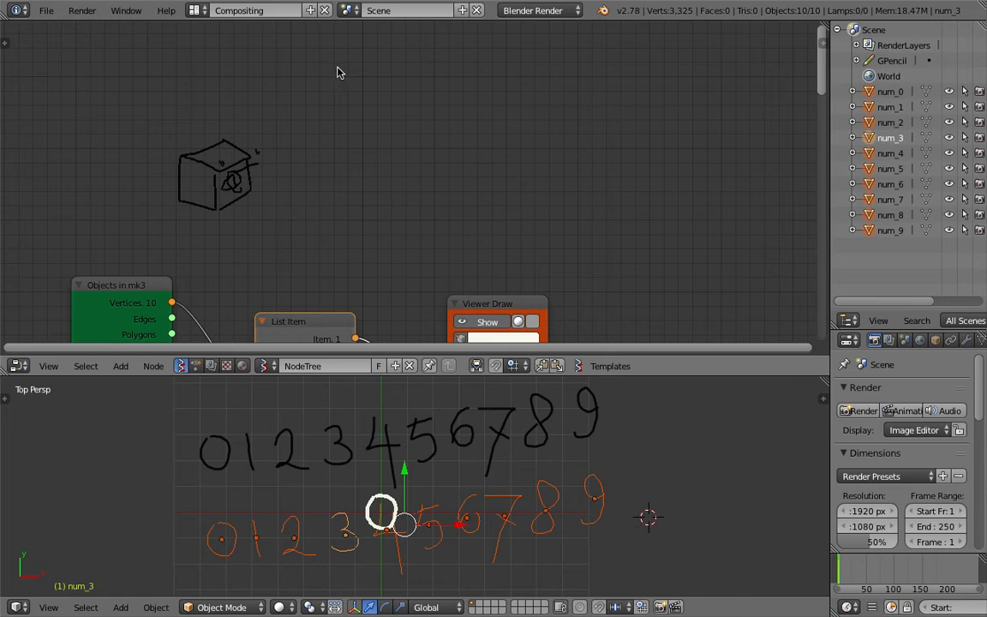
mouse_move(334, 66)
left_mouse_down()
mouse_move(335, 200)
mouse_move(392, 201)
mouse_move(364, 59)
mouse_move(335, 65)
mouse_move(383, 83)
left_mouse_up()
left_click_drag(336, 107, 382, 108)
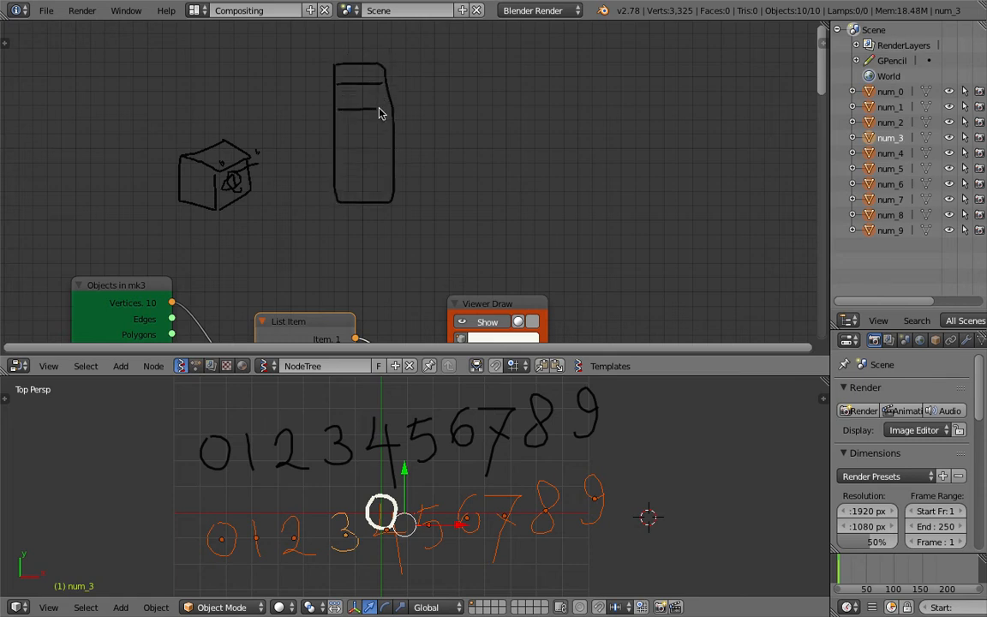
left_click_drag(333, 134, 409, 134)
left_click_drag(334, 180, 394, 178)
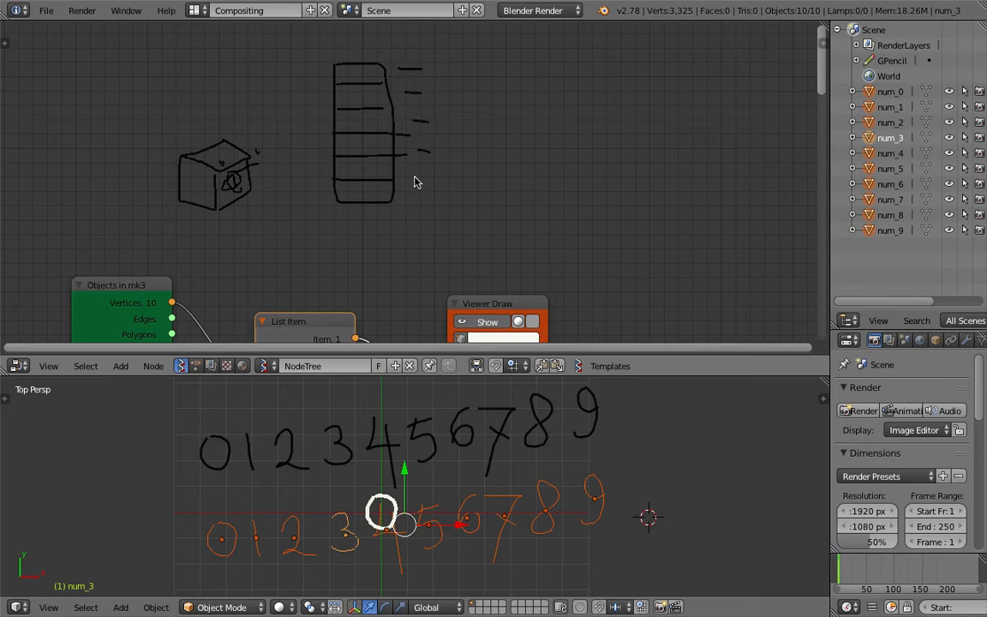
left_click_drag(413, 198, 424, 197)
left_click_drag(371, 66, 373, 78)
left_click_drag(443, 62, 443, 64)
key("ctrl+s")
left_click(442, 113)
- Delete the grease pencil layer holding the sketches in the node editor and close the sidebar
key("n")
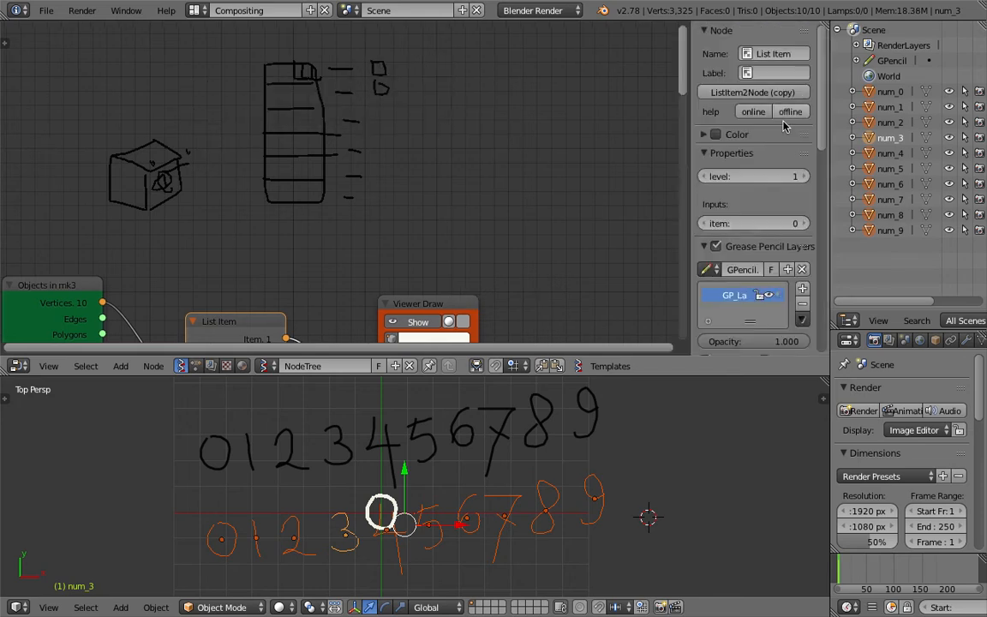
left_click(803, 303)
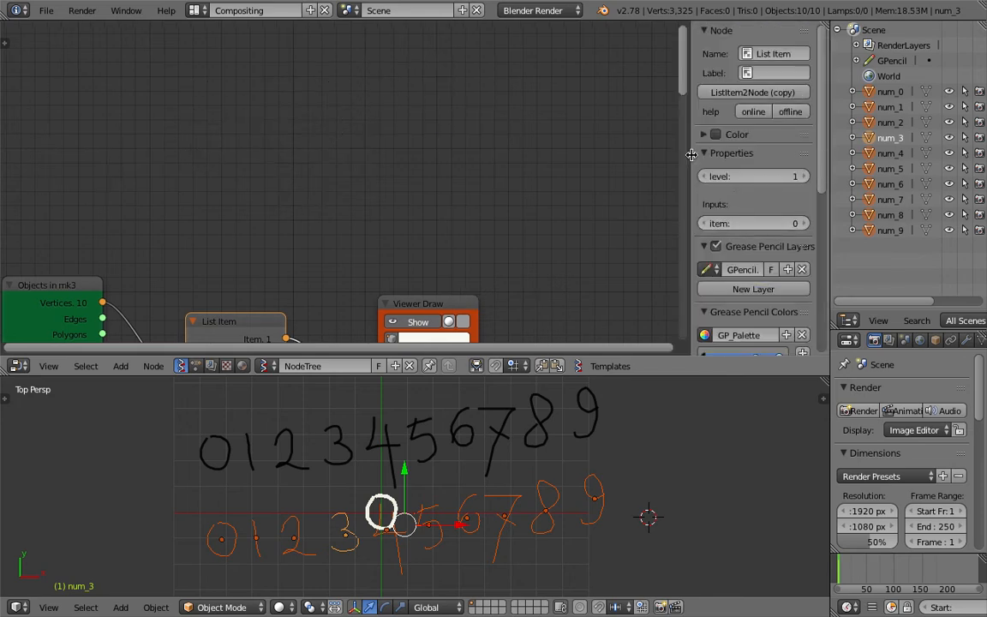
left_click_drag(691, 155, 873, 186)
- Arrange the Objects in mk3, List Item and Viewer Draw nodes closer together in a row and save the file
middle_click_drag(440, 267, 444, 79)
left_click_drag(480, 115, 439, 109)
scroll(96, 112, "down", 3)
middle_click_drag(101, 114, 95, 97)
left_click_drag(171, 102, 103, 91)
left_click_drag(333, 135, 247, 119)
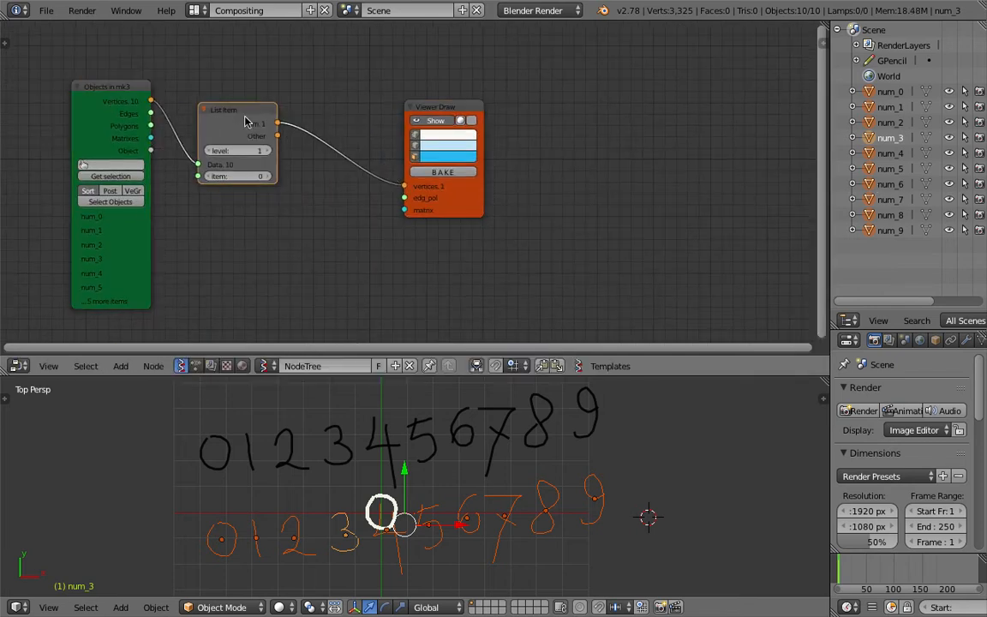
key("ctrl+s")
key("Return")
left_click_drag(462, 112, 392, 98)
key("ctrl+s")
left_click(391, 99)
scroll(271, 115, "up", 3)
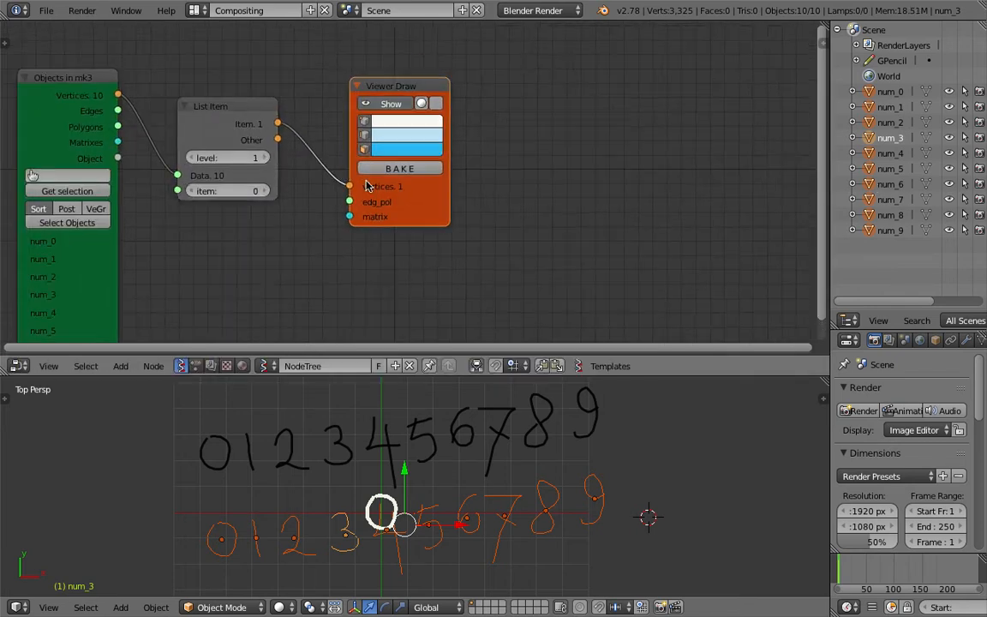
- Set the List Item node's level to 2 and save the file
middle_click_drag(182, 149, 205, 152)
left_click(216, 163)
left_click(291, 162)
left_click(290, 162)
key("ctrl+s")
left_click(291, 164)
- Examine the individual vertices drawn in the 3D view and compare them with the digit meshes
scroll(336, 463, "up", 2)
scroll(337, 455, "down", 1)
key("ctrl+s")
left_click(317, 422)
scroll(349, 457, "up", 1)
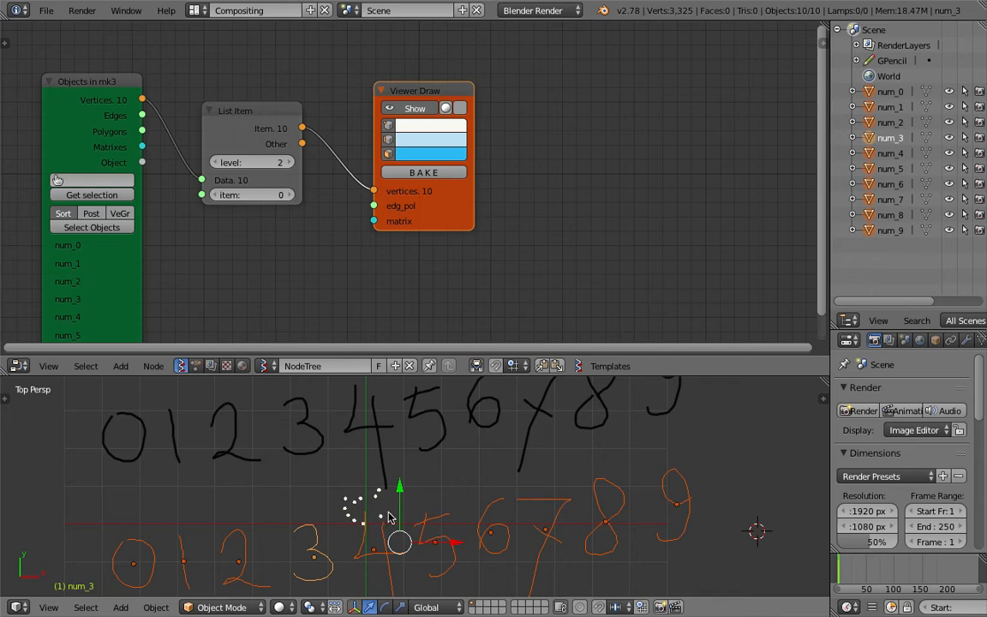
middle_click_drag(368, 523, 361, 499, "shift")
key("ctrl+s")
left_click(359, 493)
left_click(124, 527)
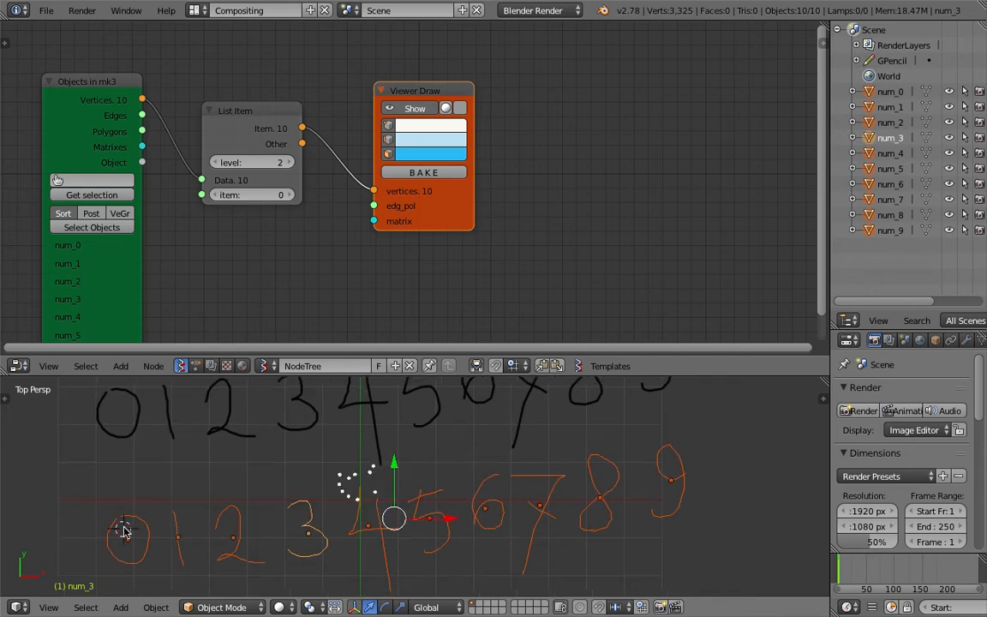
left_click(587, 490)
- Scrub through the List Item node's item values, reset the item to 0, and save the file
left_click_drag(272, 196, 813, 196)
left_click_drag(275, 195, 207, 195)
left_click(263, 197)
type("0")
key("Return")
key("ctrl+s")
left_click(263, 200)
- Set the List Item node's level to 1, save the file, and place the 3D cursor just above the digit 3
left_click(217, 163)
key("ctrl+s")
left_click(218, 165)
left_click(132, 523)
left_click(190, 517)
left_click(283, 469)
scroll(520, 468, "down", 2)
scroll(520, 468, "up", 2)
scroll(514, 463, "down", 2)
- Step through the digits with the List Item node's item value up to 8
left_click(288, 196)
left_click(289, 196)
left_click(289, 195)
left_click(289, 195)
left_click(289, 196)
left_click(289, 195)
left_click(289, 195)
mouse_move(273, 196)
left_mouse_down()
mouse_move(256, 196)
mouse_move(299, 196)
mouse_move(230, 196)
mouse_move(280, 196)
left_mouse_up()
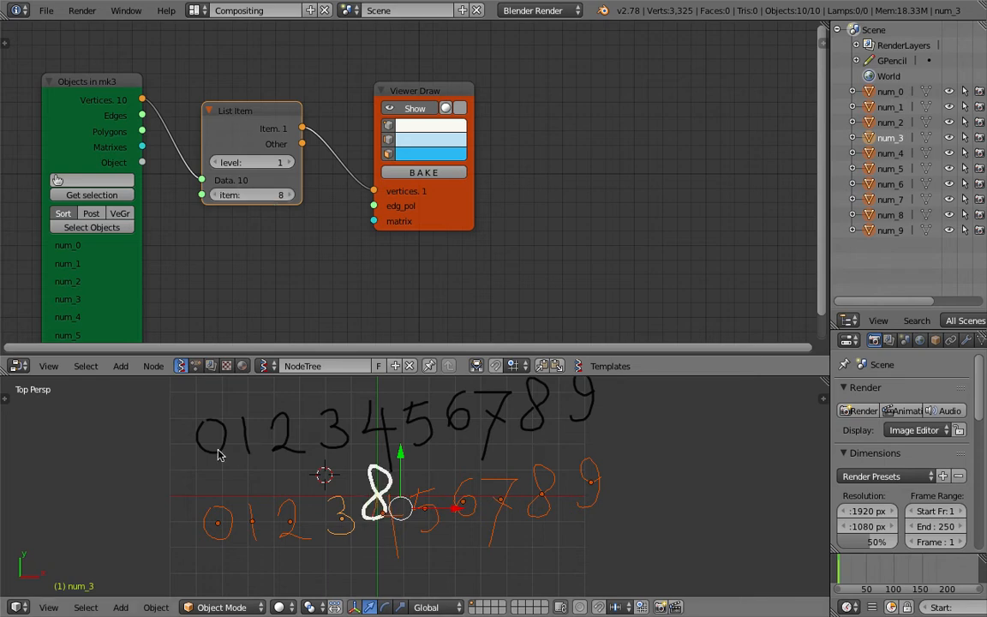
- Enlarge the 3D view and delete the Grease Pencil layer with the black handwritten digits
left_click_drag(549, 375, 549, 263)
left_click(820, 307)
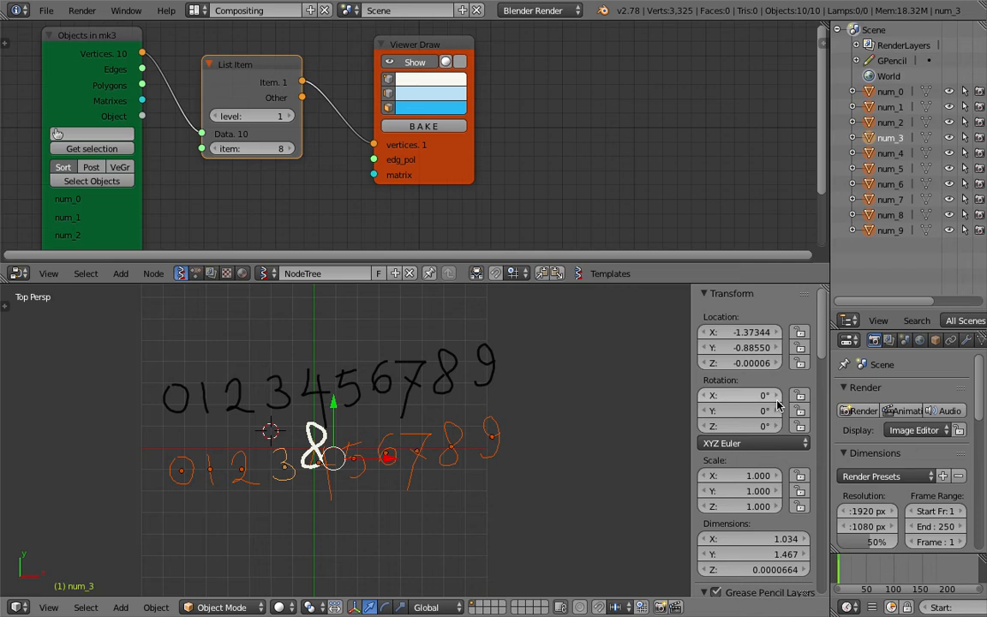
scroll(771, 459, "down", 4)
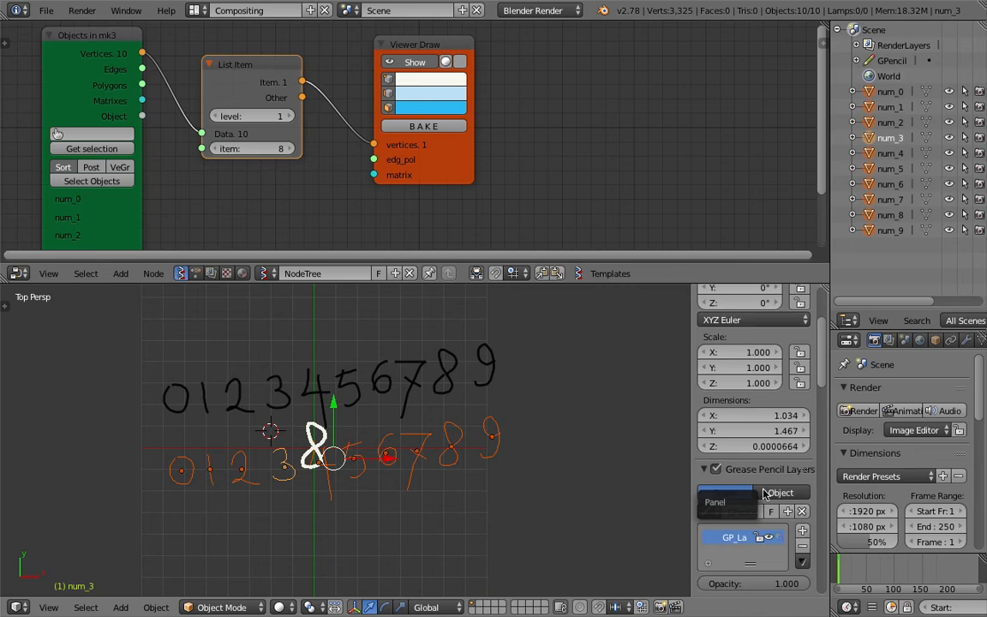
left_click(801, 546)
key("n")
- Move all the digit meshes clear of the grid along positive X, and save the file
scroll(463, 471, "down", 3)
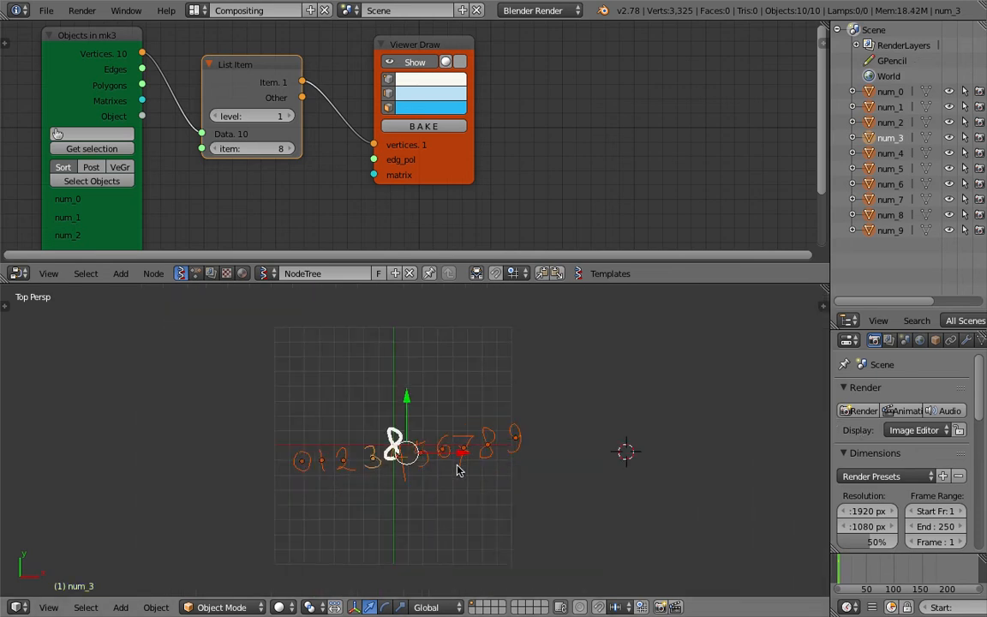
key("g")
left_click(615, 405)
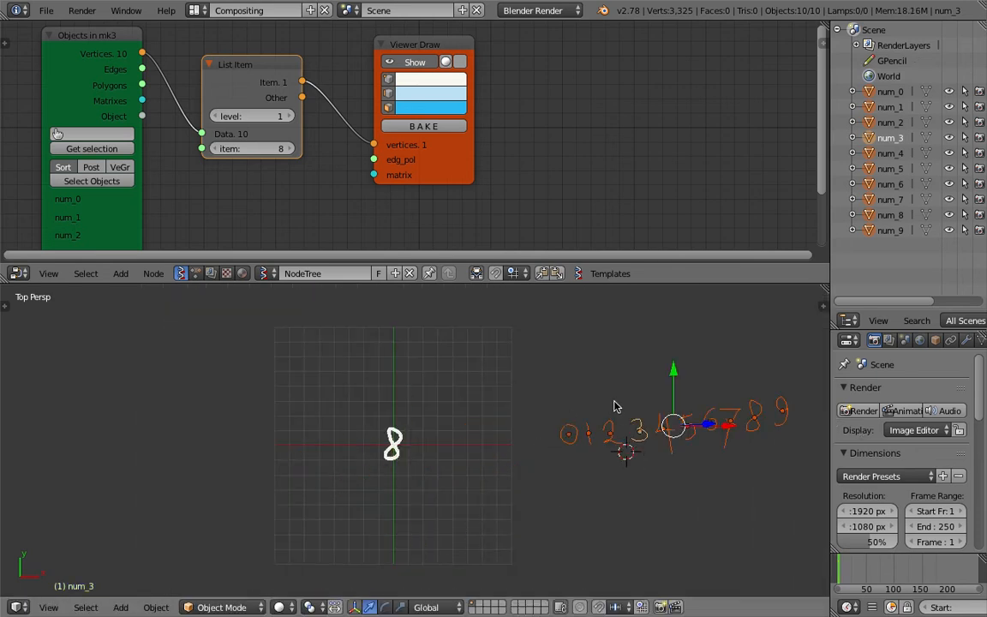
middle_click_drag(615, 406, 536, 426, "shift")
key("g")
left_click(617, 400)
scroll(255, 463, "up", 3)
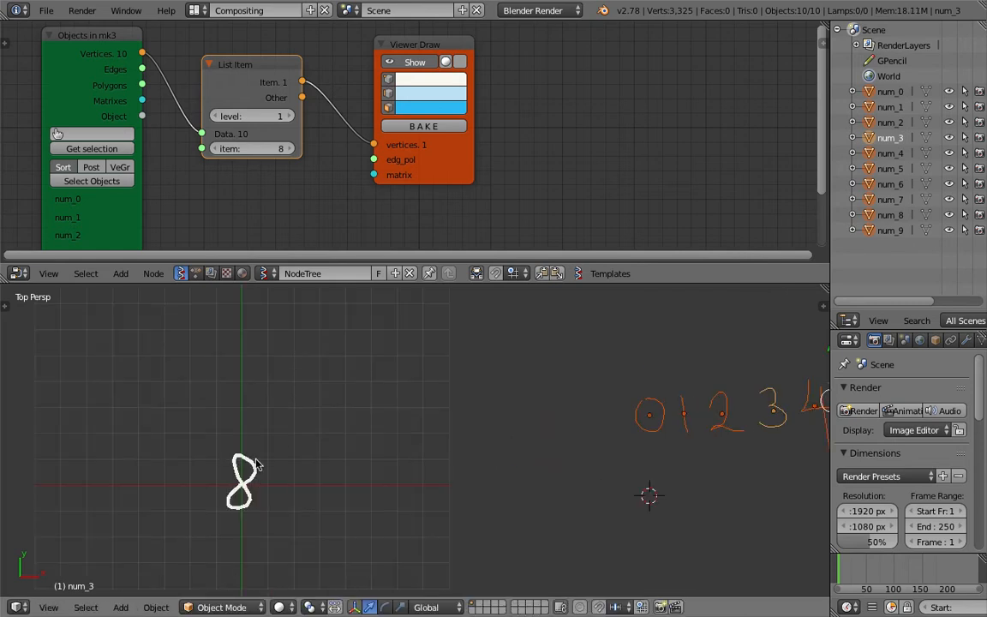
middle_click_drag(234, 464, 355, 452, "shift")
scroll(368, 457, "down", 2)
key("ctrl+s")
left_click(374, 465)
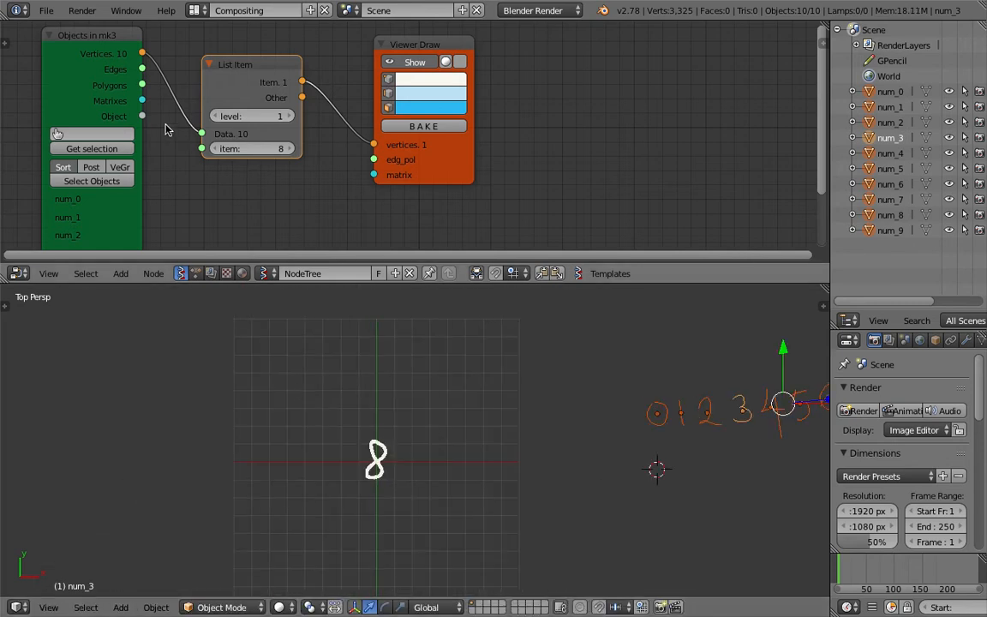
- Save the file as the next numbered version, sv_chicken_writing_numbers_004.blend
left_click(47, 14)
left_click(53, 137)
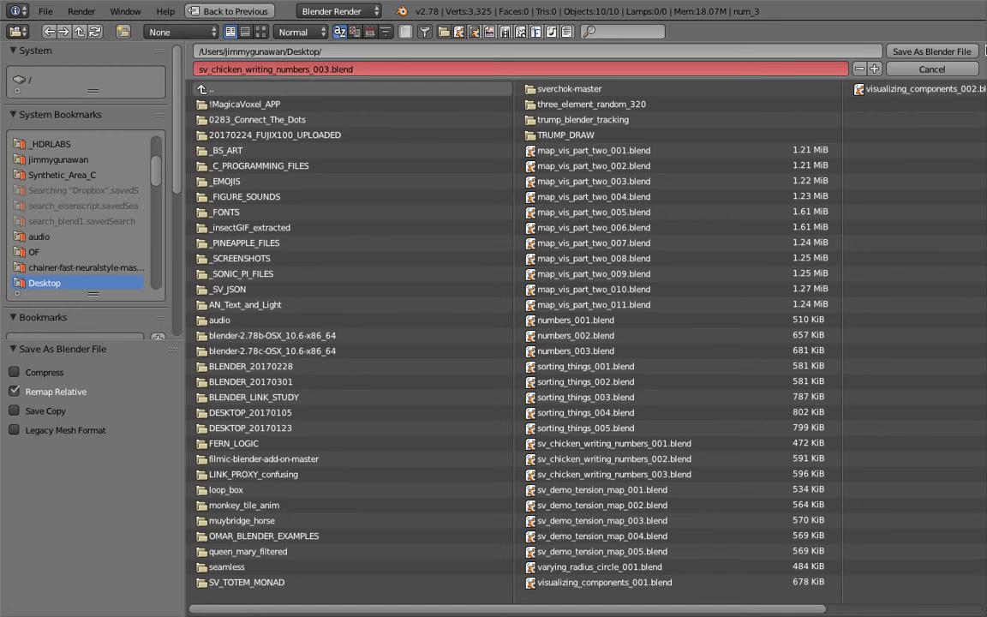
left_click(874, 68)
left_click(934, 51)
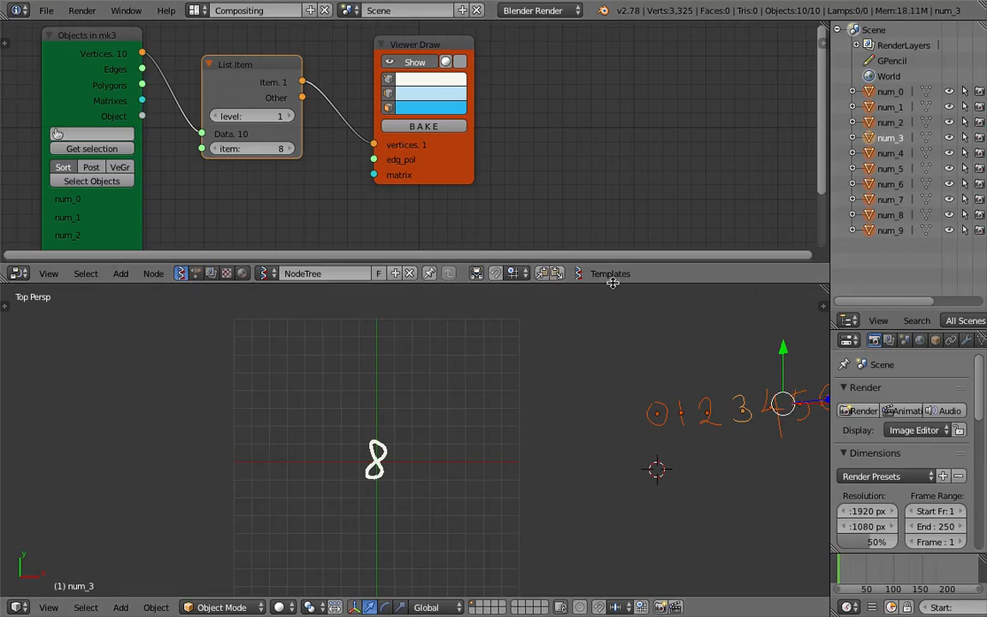
- Enlarge the node editor, spread the Viewer Draw, List Item and Objects in nodes apart, and save the file
middle_click_drag(372, 134, 441, 110)
left_click_drag(513, 177, 641, 167)
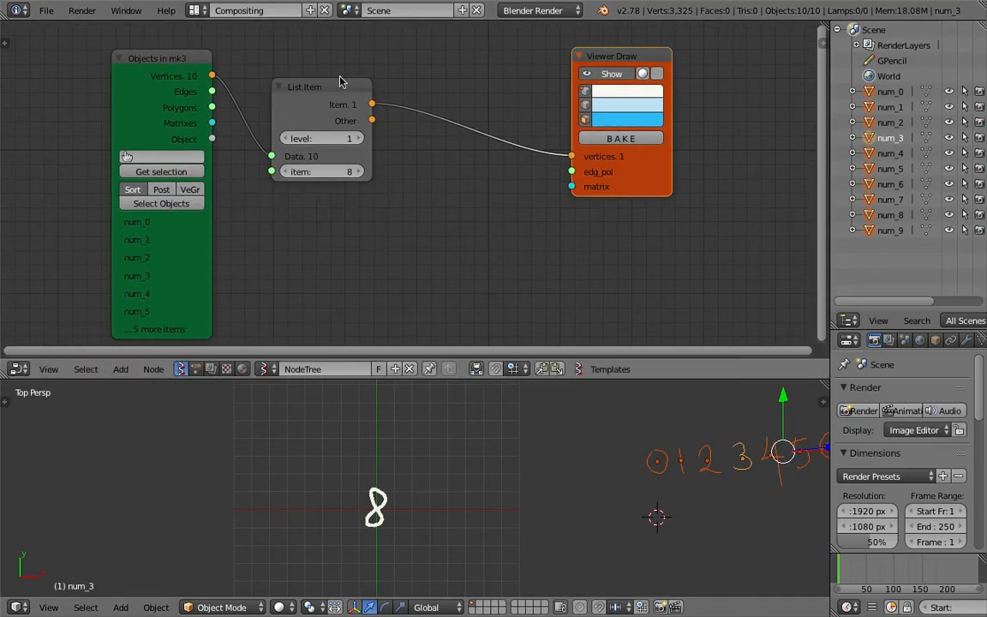
left_click_drag(326, 103, 311, 82)
left_click_drag(190, 60, 151, 43)
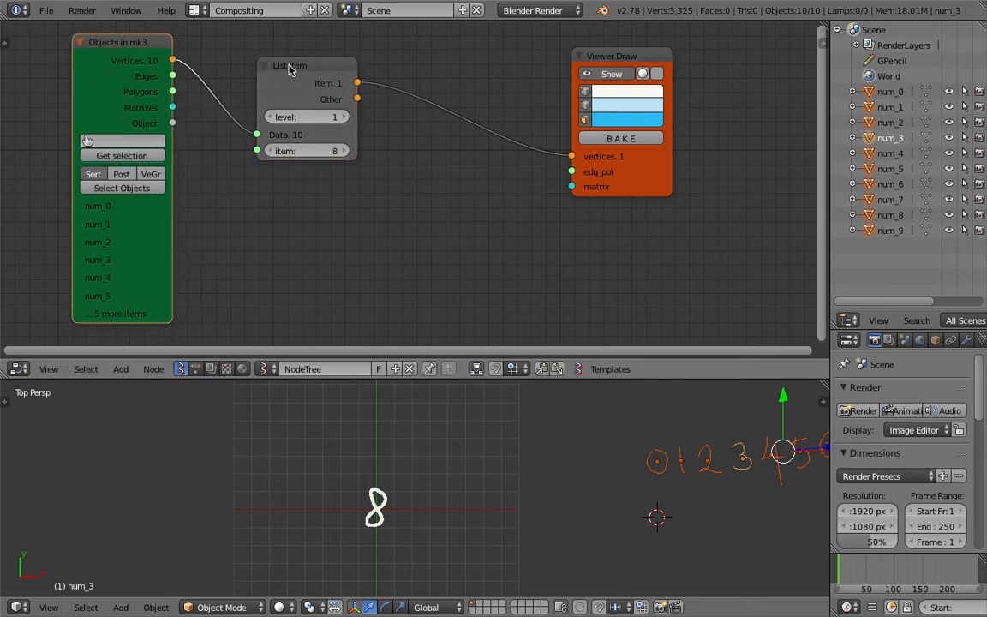
left_click_drag(290, 70, 290, 102)
key("ctrl+s")
left_click(290, 102)
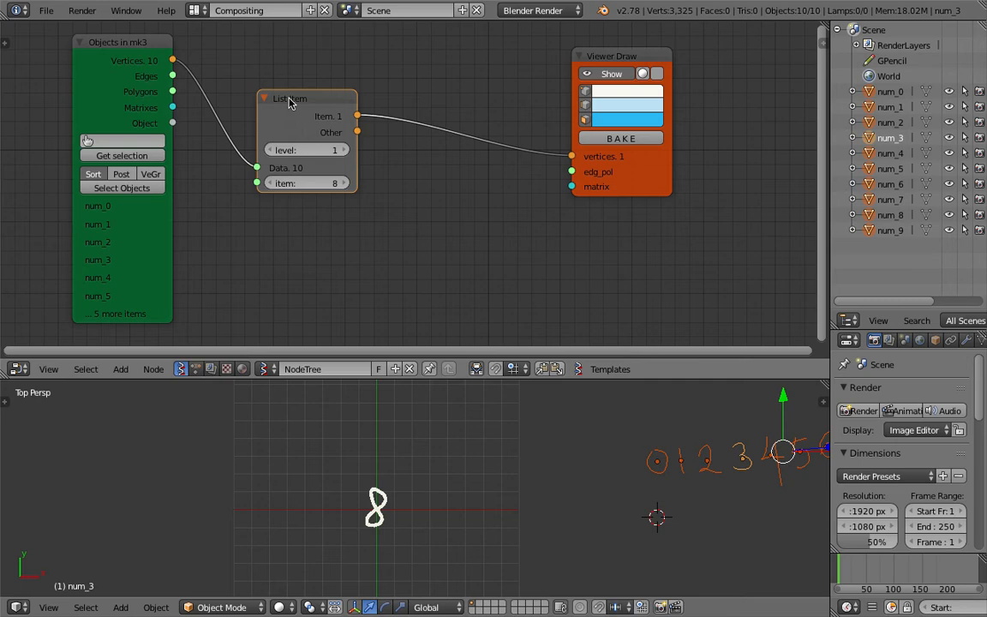
- Reposition the nodes so List Item sits above the gap between Objects in and Viewer Draw
left_click_drag(290, 101, 311, 192)
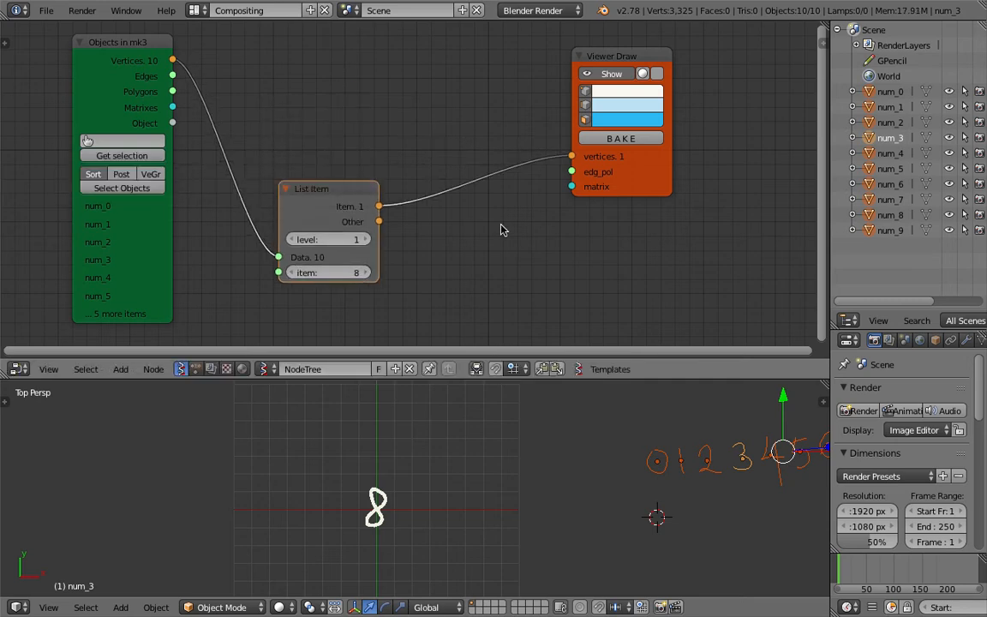
left_click_drag(634, 192, 682, 204)
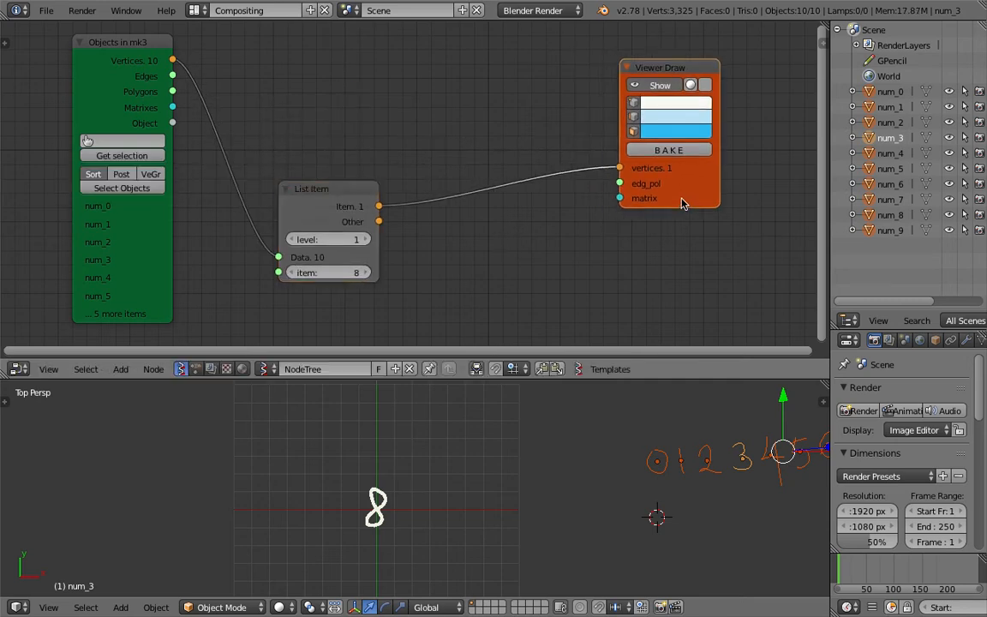
left_click_drag(356, 207, 384, 49)
middle_click_drag(374, 116, 391, 142)
left_click_drag(145, 73, 185, 72)
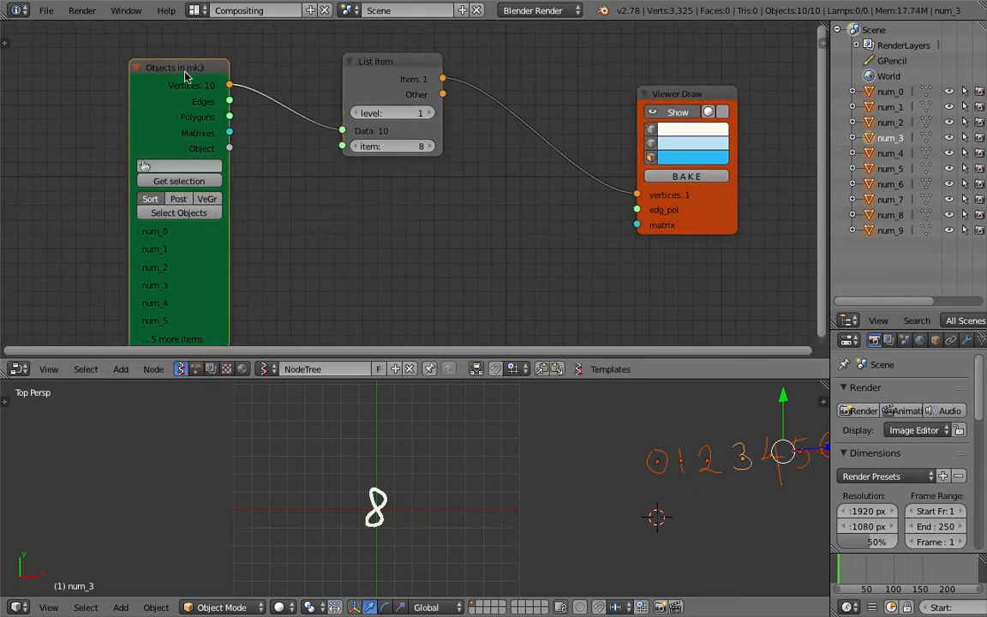
middle_click_drag(249, 93, 236, 89)
- Link the Objects in node's Vertices output directly to Viewer Draw's vertices input, and save over the file
mouse_move(219, 81)
left_mouse_down()
mouse_move(291, 126)
mouse_move(514, 184)
mouse_move(624, 190)
left_mouse_up()
key("ctrl+s")
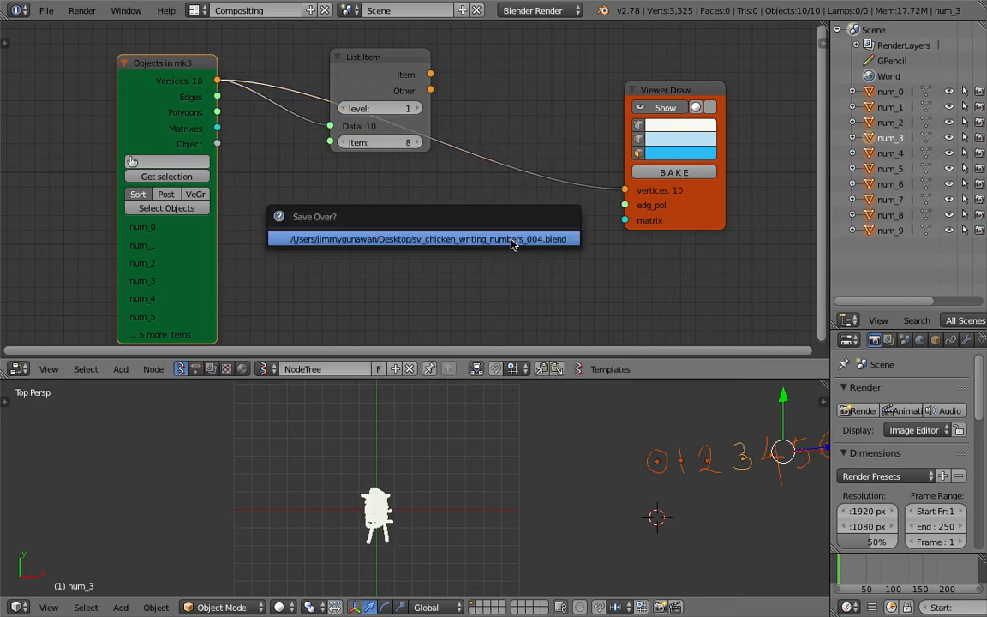
left_click(512, 244)
- Add a Matrix in node below Viewer Draw and link its Matrix output to Viewer Draw's matrix input
middle_click_drag(512, 244, 501, 218)
key("ctrl+a")
type("matrix i")
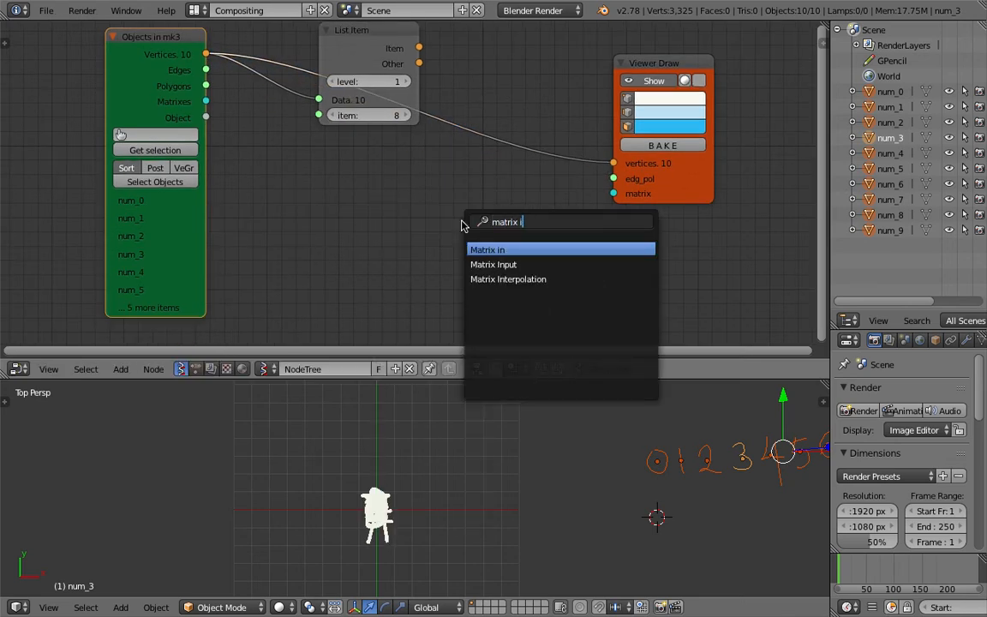
key("Return")
left_click(548, 242)
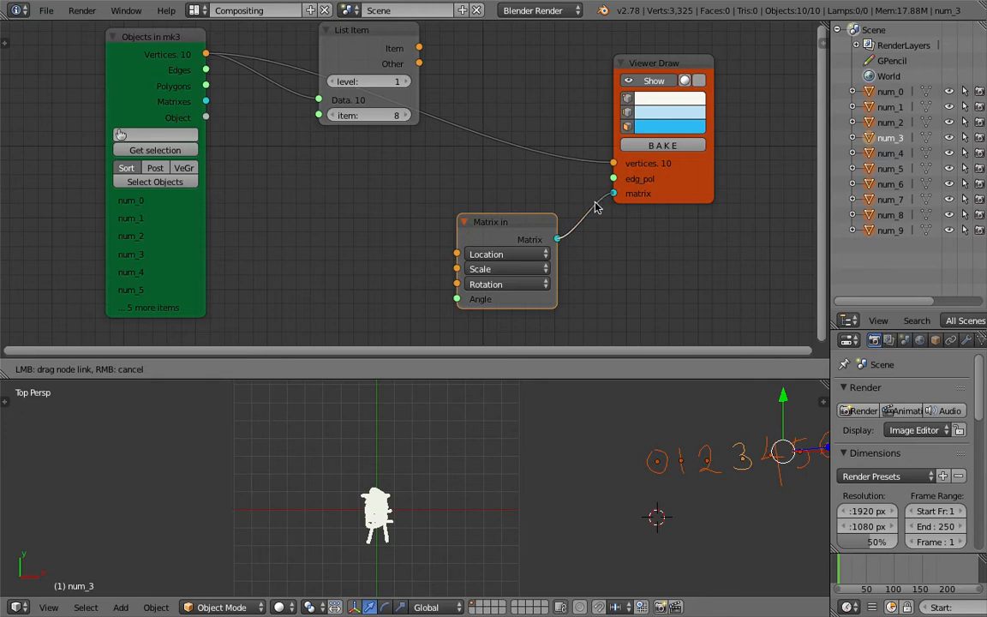
left_click_drag(597, 208, 597, 207)
- Add a Line node beside Matrix in and link its Vertices output to the Location input
key("ctrl+space")
type("line")
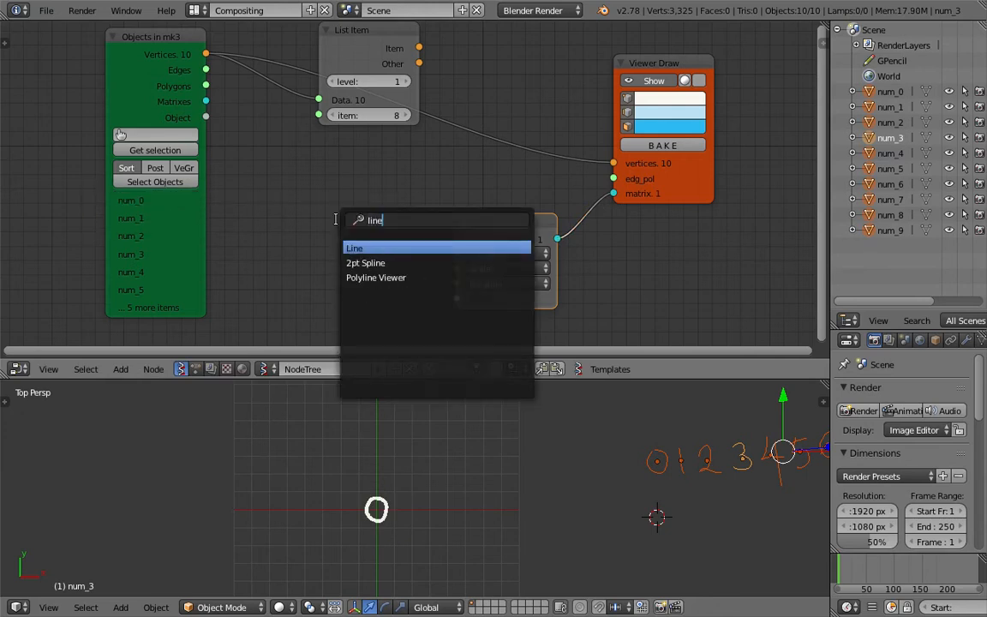
key("Return")
left_click(276, 221)
left_click_drag(383, 243, 456, 254)
- Set the Line node's N Verts to 10
left_click_drag(330, 295, 343, 295)
left_click(371, 296)
left_click(371, 295)
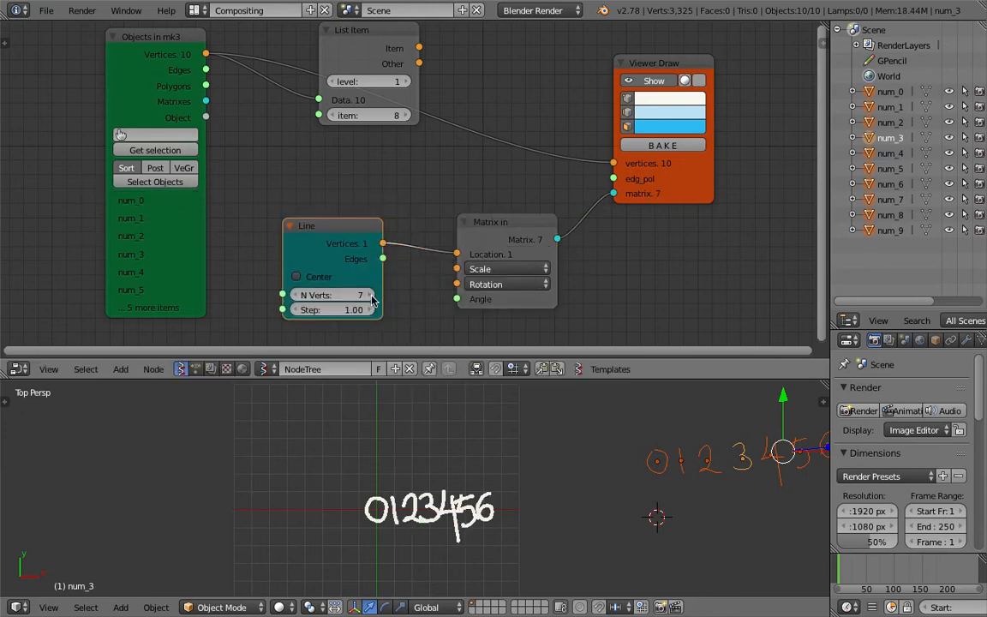
left_click(371, 296)
left_click(371, 295)
left_click(371, 295)
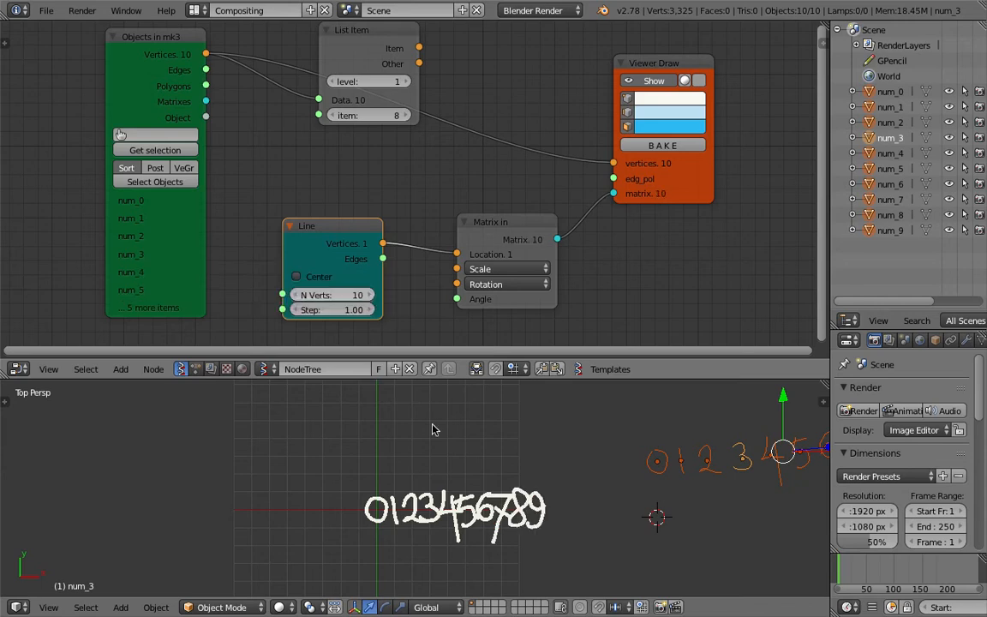
- Set the Line node's Step to 1.93 to space out the digits, and save the file
left_click_drag(339, 310, 368, 309)
middle_click_drag(500, 537, 385, 508, "shift")
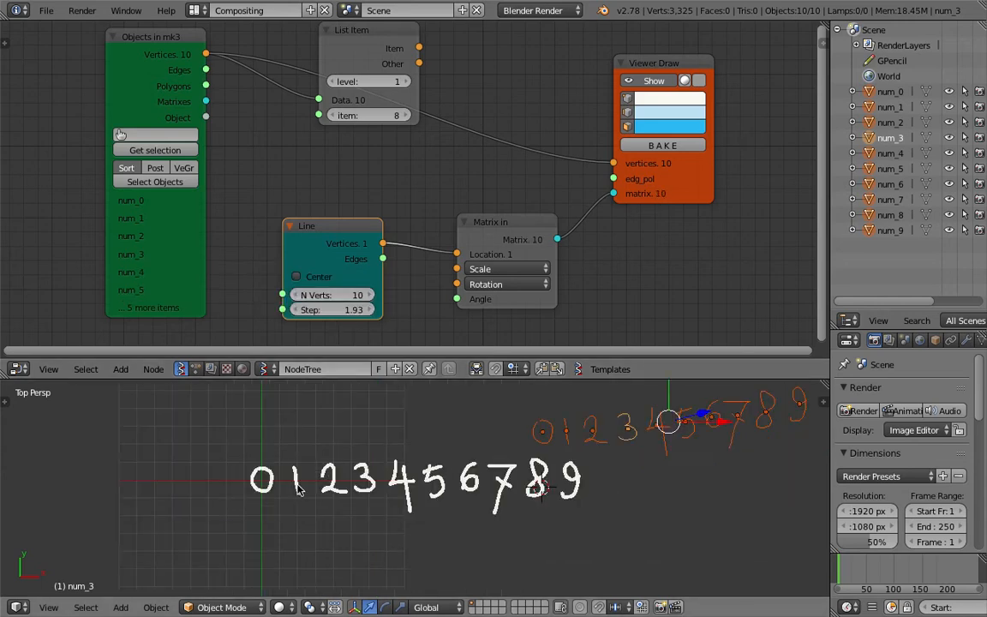
key("ctrl+s")
key("Return")
key("ctrl+s")
key("Return")
- Move the List Item and Objects in nodes farther apart, and save the file
scroll(358, 86, "down", 2)
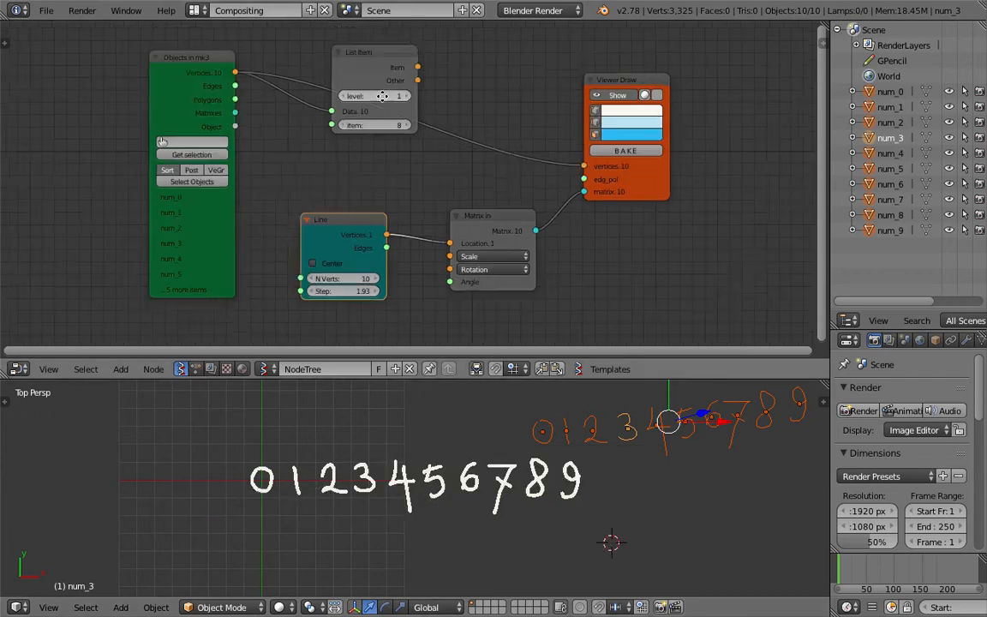
left_click_drag(358, 86, 394, 51)
left_click_drag(210, 93, 114, 82)
key("ctrl+s")
key("Return")
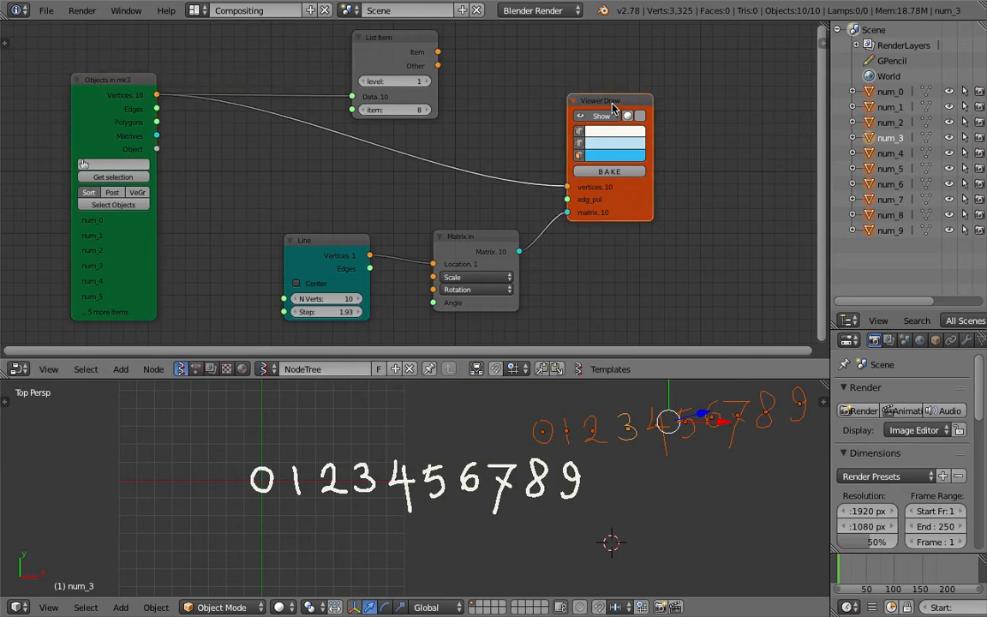
- Move the Viewer Draw node farther out and List Item closer to it, and save the file
left_click_drag(614, 104, 661, 106)
key("ctrl+s")
key("Return")
left_click_drag(433, 57, 458, 78)
key("ctrl+s")
key("Return")
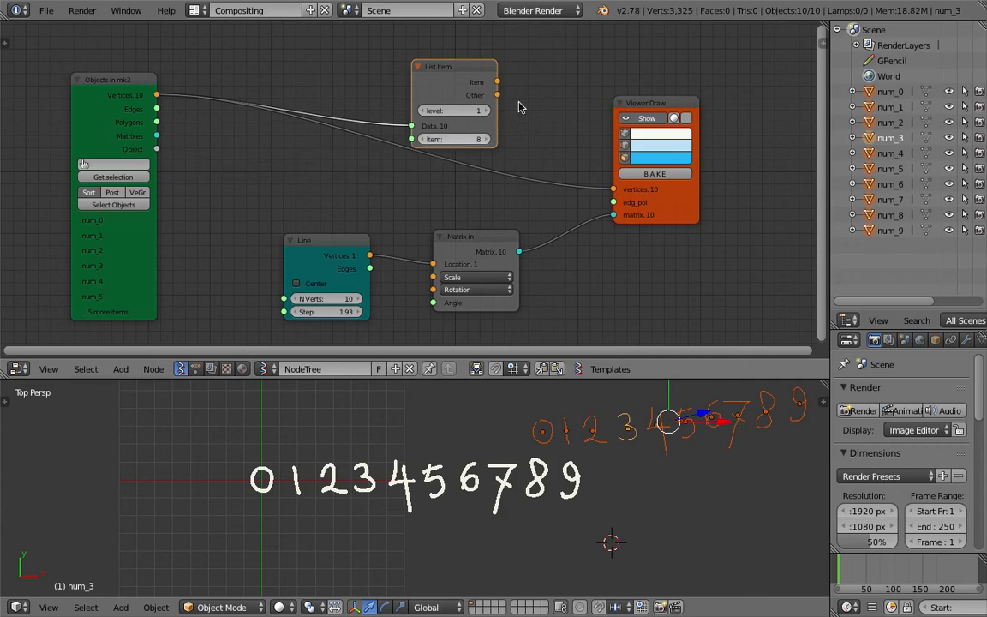
- Link the List Item node's Item output to Viewer Draw's vertices input, and lower the item value to 4
mouse_move(498, 82)
left_mouse_down()
mouse_move(587, 154)
mouse_move(613, 190)
left_mouse_up()
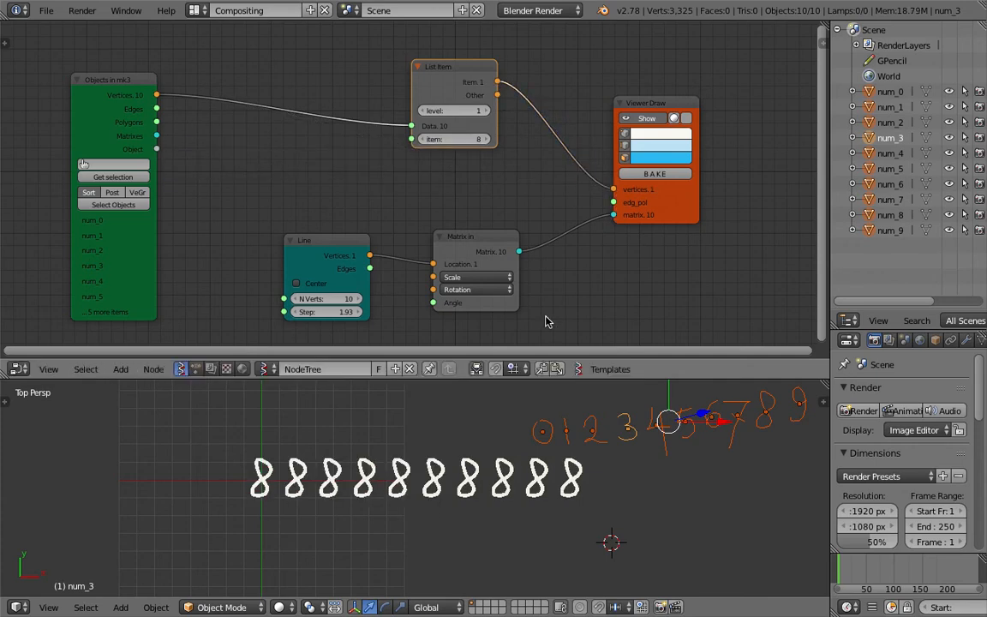
left_click(422, 140)
left_click(423, 140)
left_click(421, 140)
left_click(422, 140)
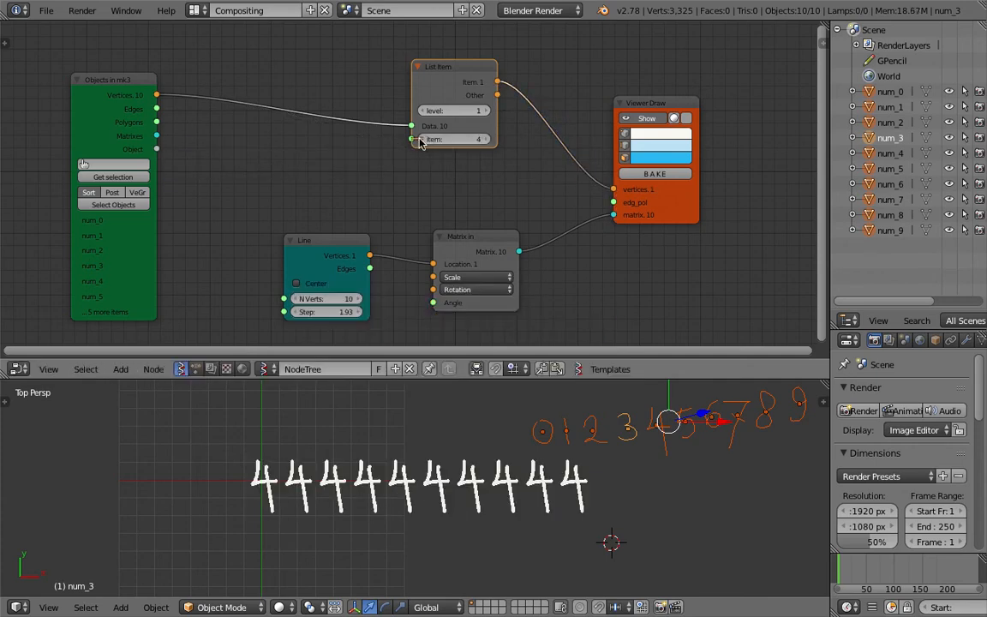
- Move the Line and Matrix in nodes closer to Viewer Draw, and lower List Item's item value to 0
left_click_drag(347, 244, 548, 226)
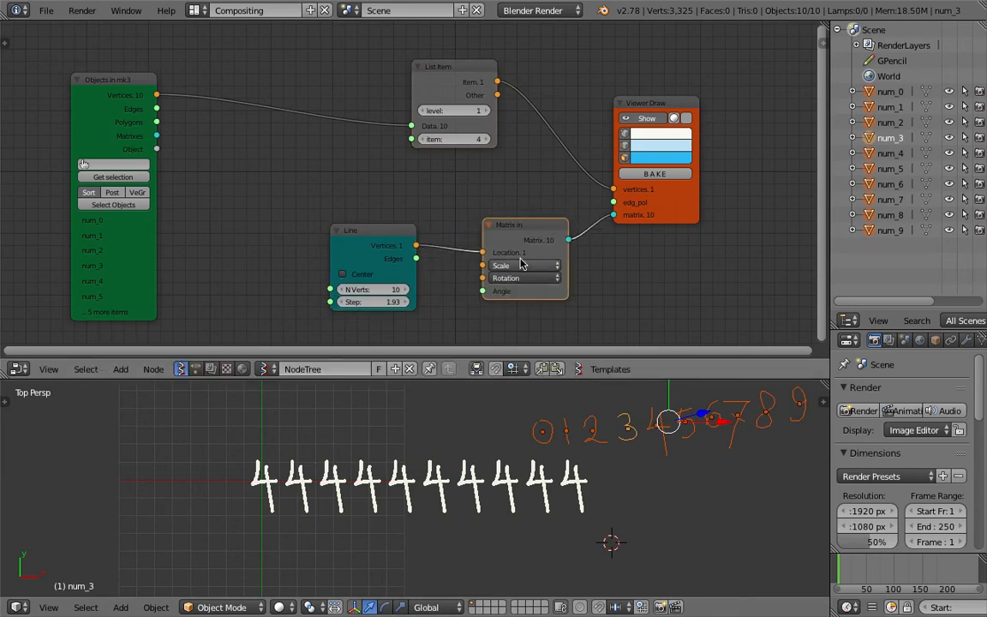
left_click(421, 139)
left_click(421, 140)
left_click(422, 139)
left_click(422, 140)
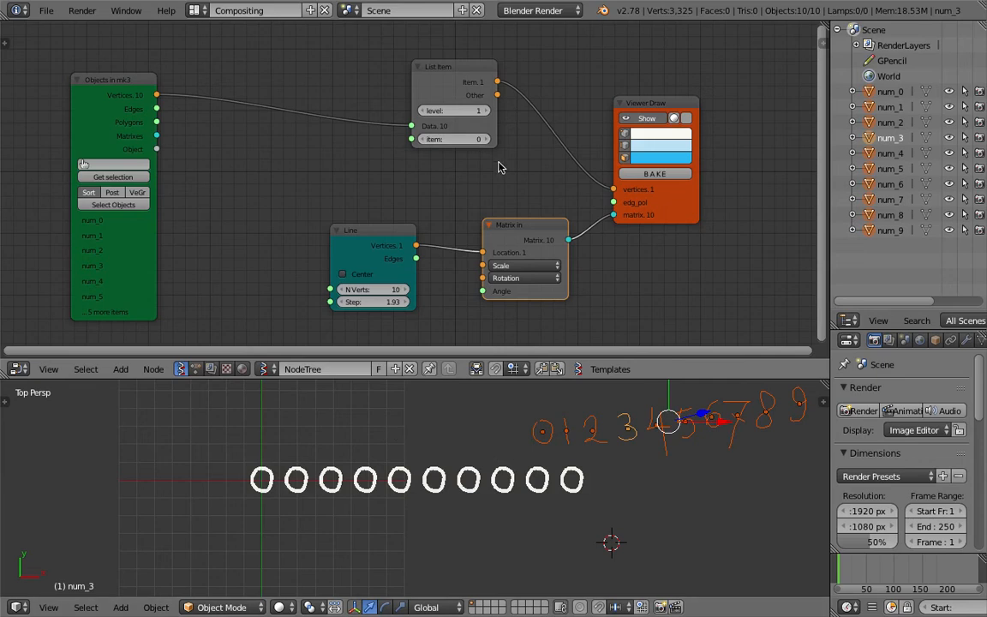
- Step the List Item node's item value up to 6
left_click(489, 141)
left_click(489, 141)
left_click(489, 141)
left_click(489, 141)
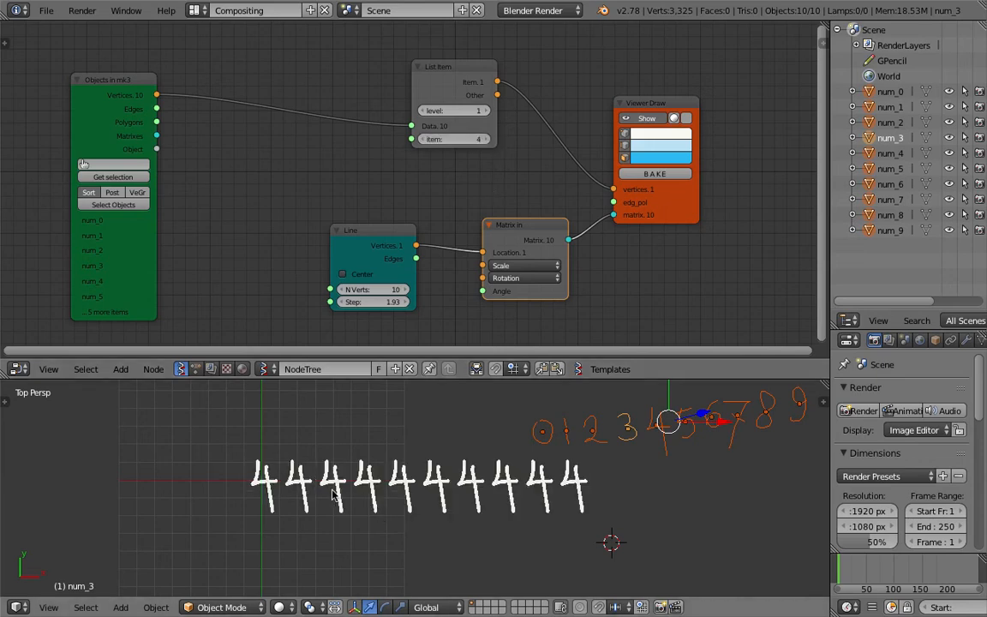
left_click_drag(452, 142, 468, 141)
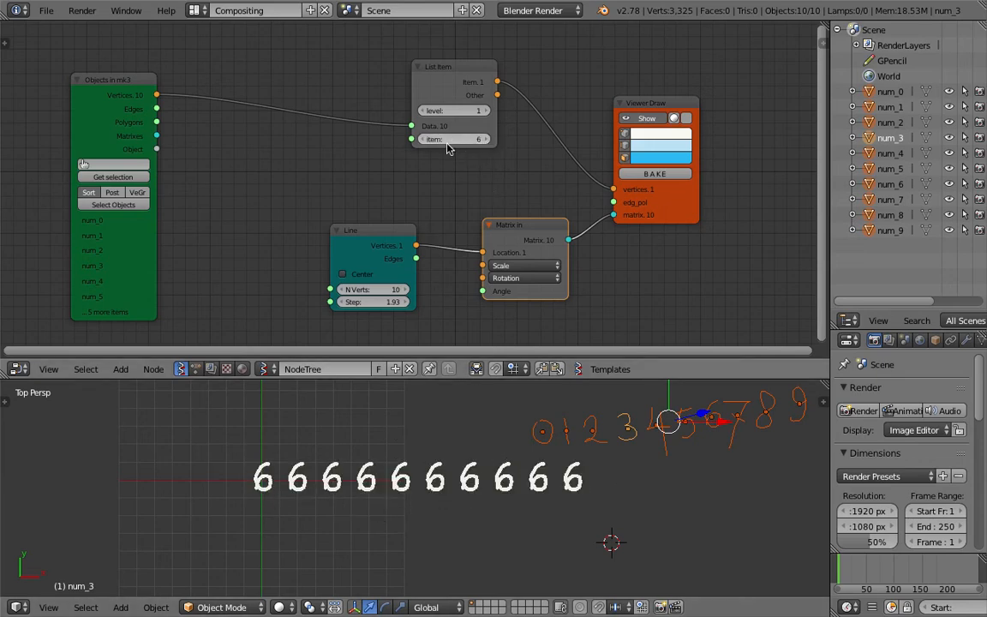
- Move the Objects in node closer to List Item, and lower the item value to 1
left_click_drag(141, 82, 214, 66)
left_click_drag(447, 67, 445, 75)
left_click_drag(424, 148, 399, 149)
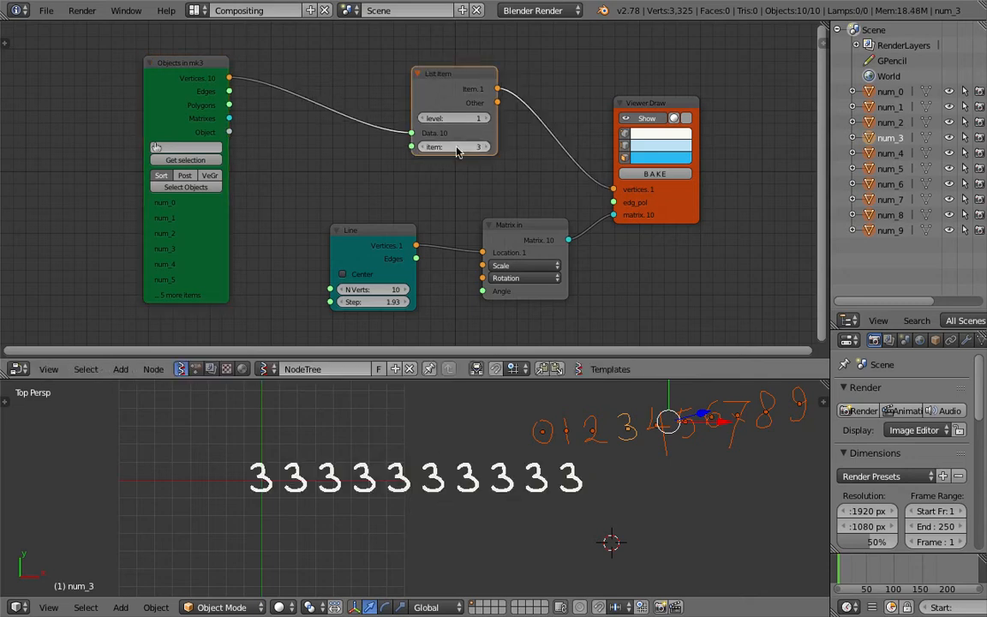
scroll(452, 146, "up", 1)
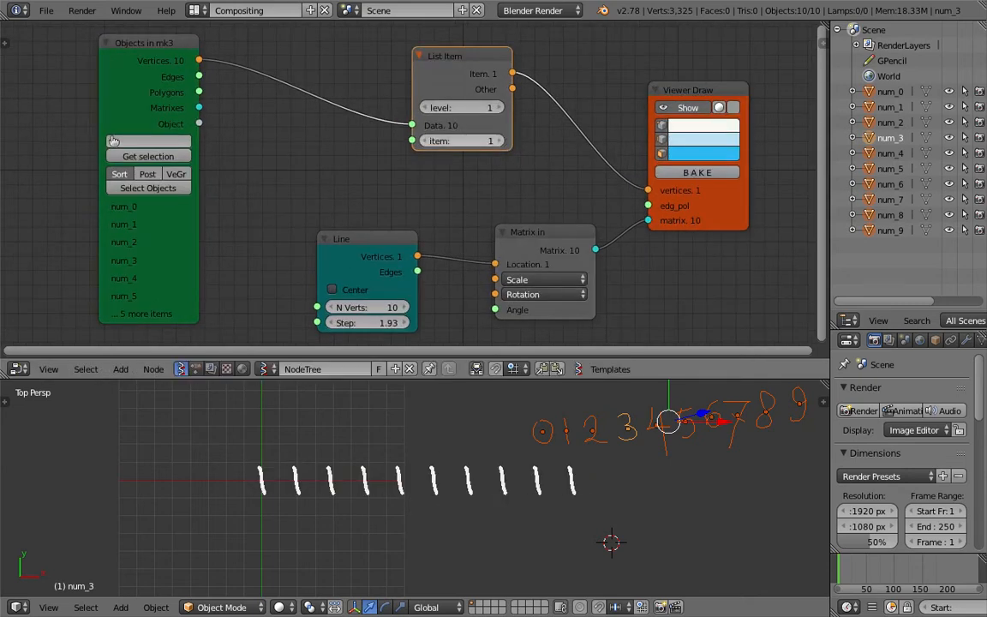
- Scrub the List Item node's item value up to 4, and reset it to 0
left_click_drag(430, 144, 406, 144)
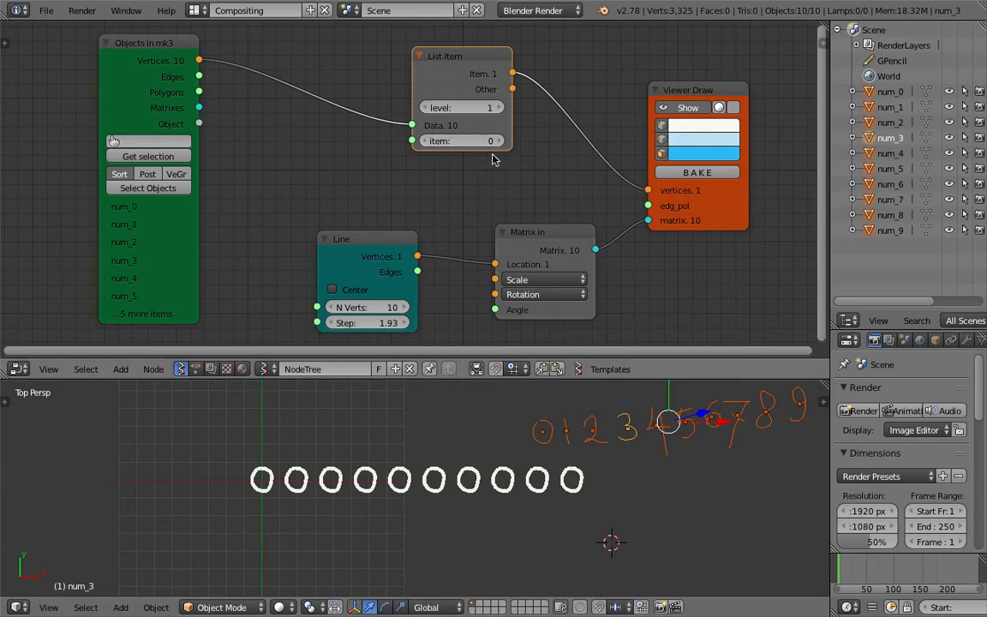
left_click_drag(467, 141, 478, 137)
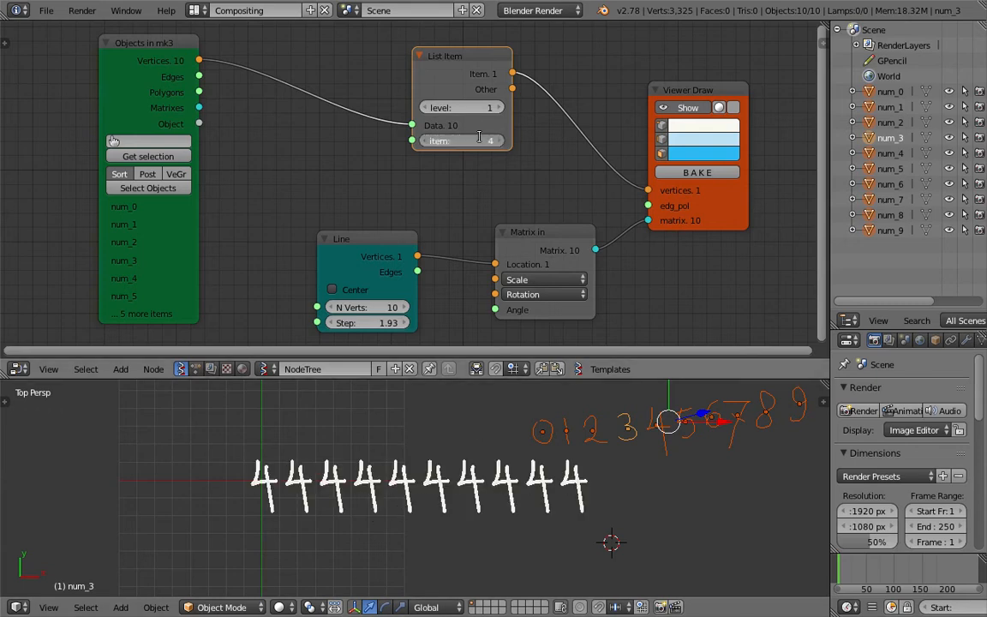
type("0")
key("Return")
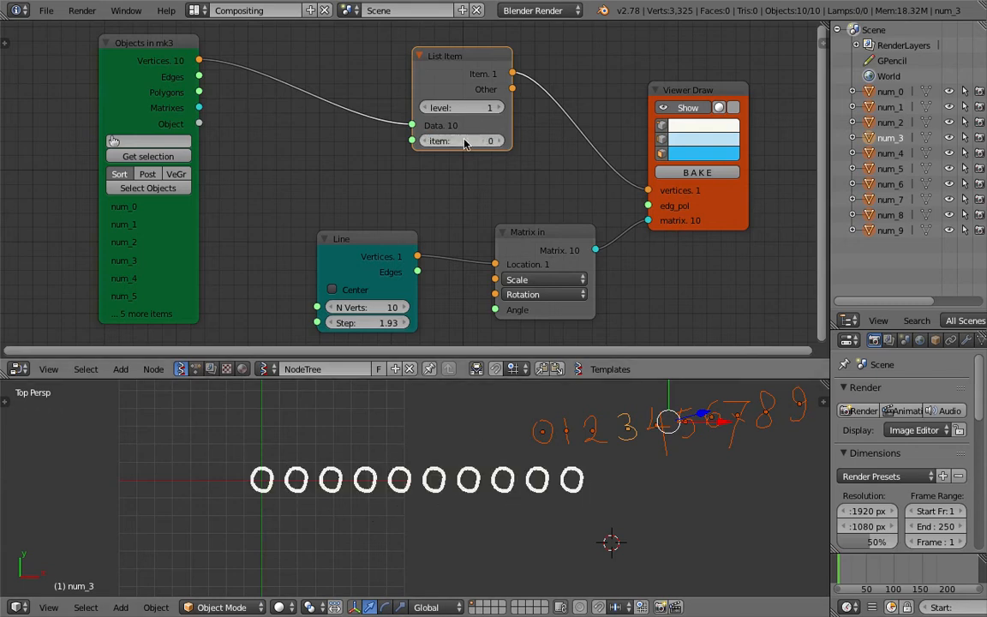
- Shift the List Item node slightly, step its item value up to 5, and save the file
left_click_drag(447, 73, 456, 86)
left_click(505, 154)
left_click(505, 154)
left_click(505, 154)
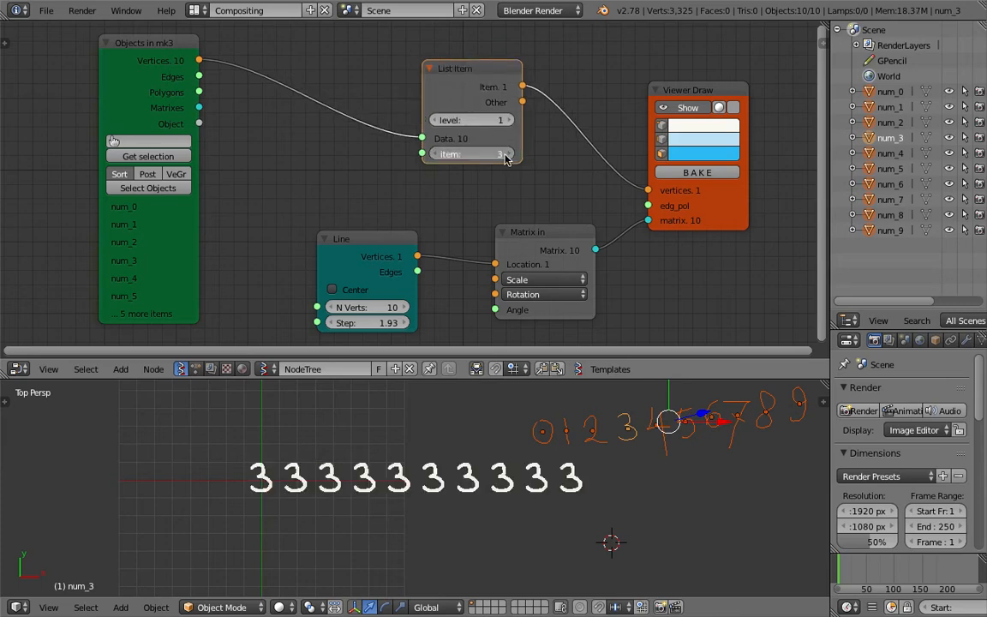
left_click(505, 154)
left_click(505, 154)
scroll(471, 198, "down", 3)
key("ctrl+s")
left_click(471, 198)
- Move the Objects in node farther away from List Item, and save the file
middle_click_drag(393, 130, 441, 220)
left_click_drag(242, 159, 203, 158)
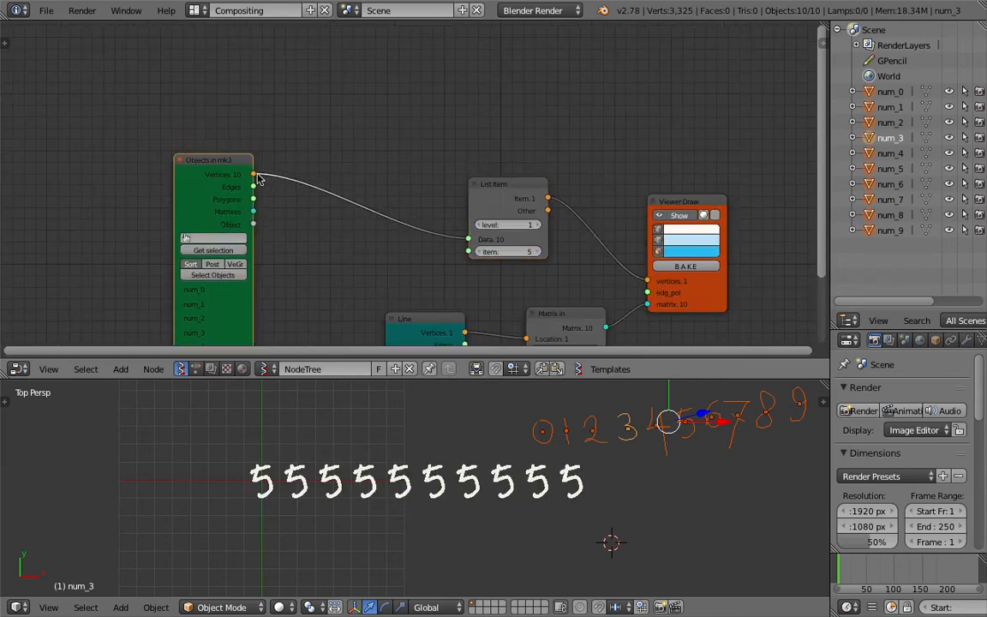
middle_click_drag(269, 169, 263, 109)
key("ctrl+s")
left_click(262, 112)
middle_click_drag(364, 100, 325, 111)
scroll(325, 110, "up", 2)
- Add a Random Num Gen node above the link between Objects in and List Item
key("shift+a")
left_click(314, 104)
type("num r")
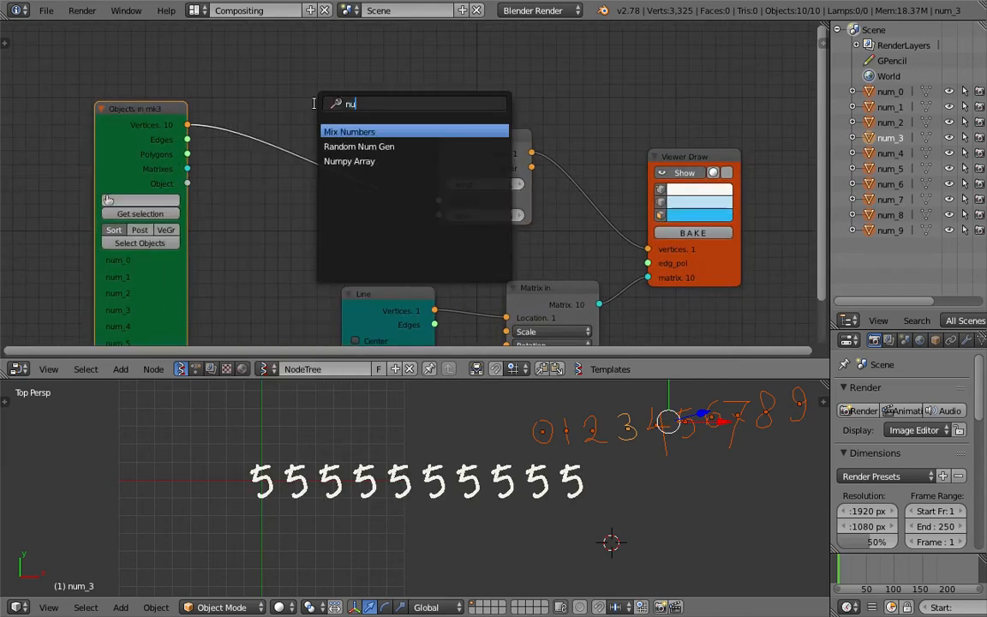
key("BackSpace")
key("BackSpace")
key("BackSpace")
key("BackSpace")
key("BackSpace")
type("random n")
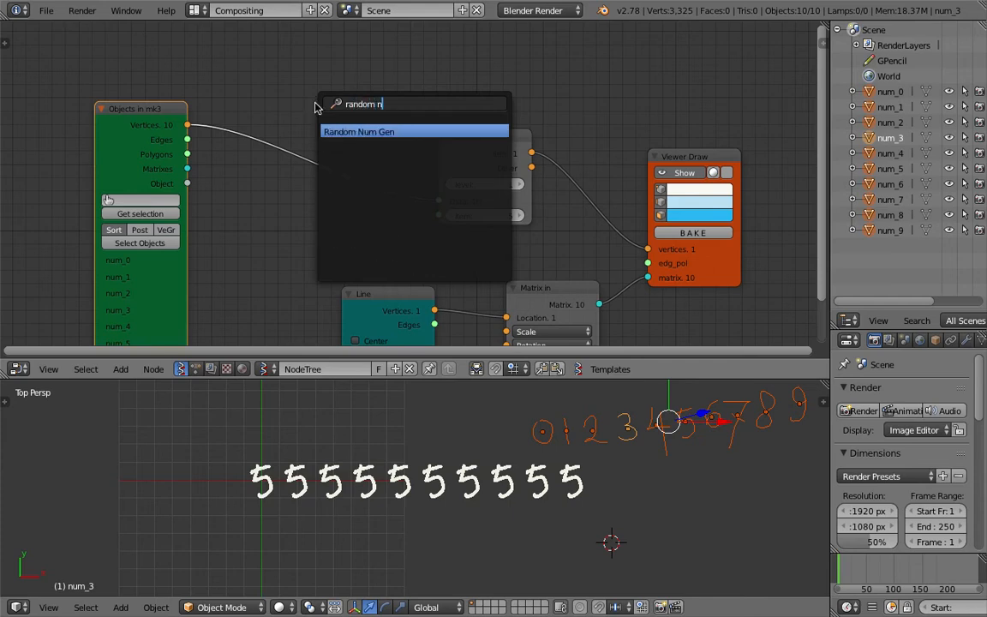
key("Return")
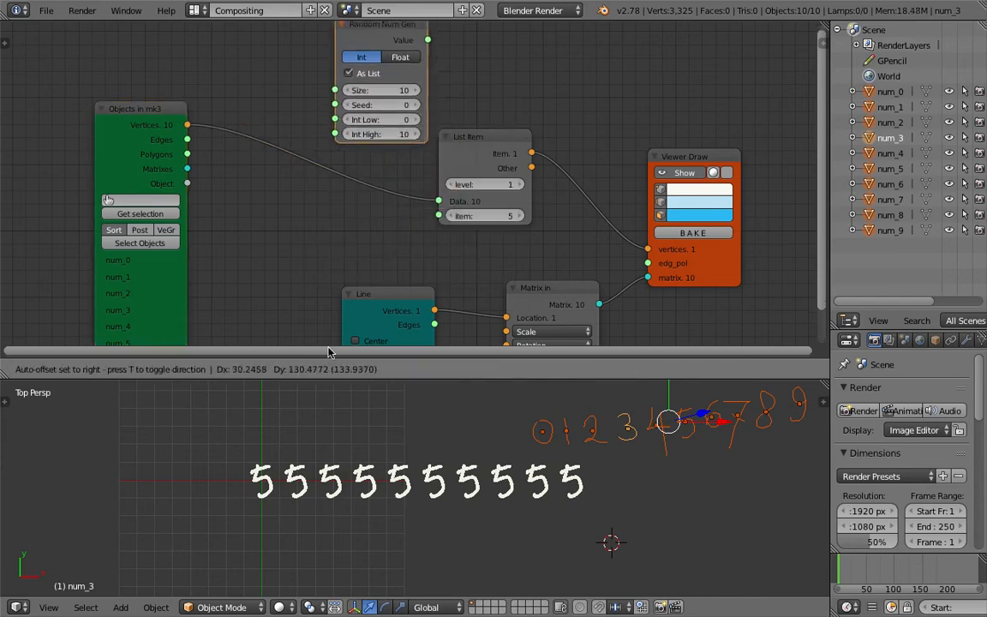
left_click(332, 58)
- Move List Item closer to Viewer Draw, and connect Random Num Gen's Value output to List Item's item input
left_click_drag(462, 210, 522, 213)
left_click_drag(357, 79, 325, 73)
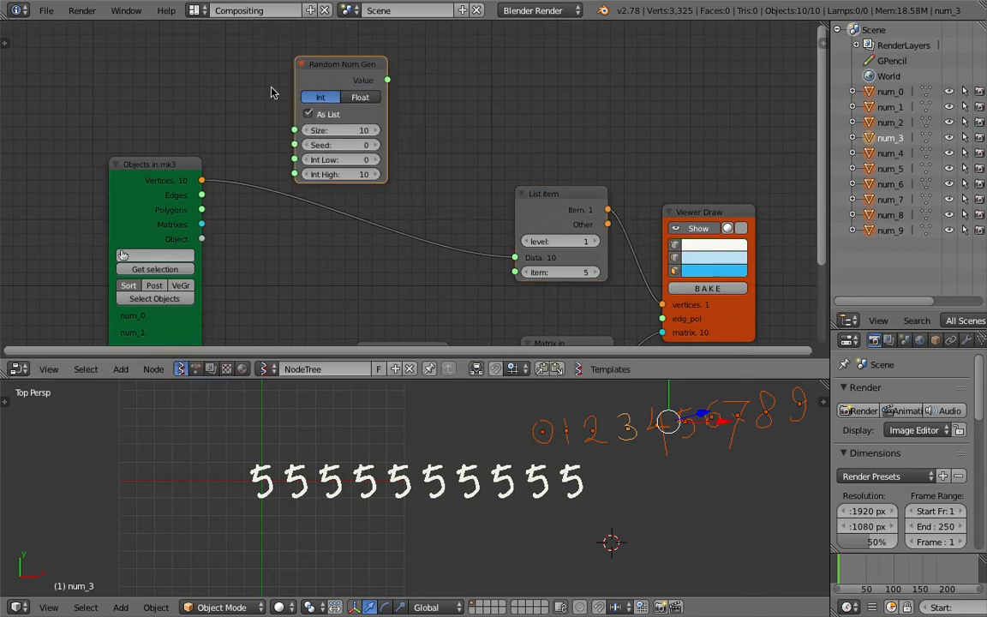
scroll(361, 128, "up", 1)
middle_click_drag(361, 127, 344, 131)
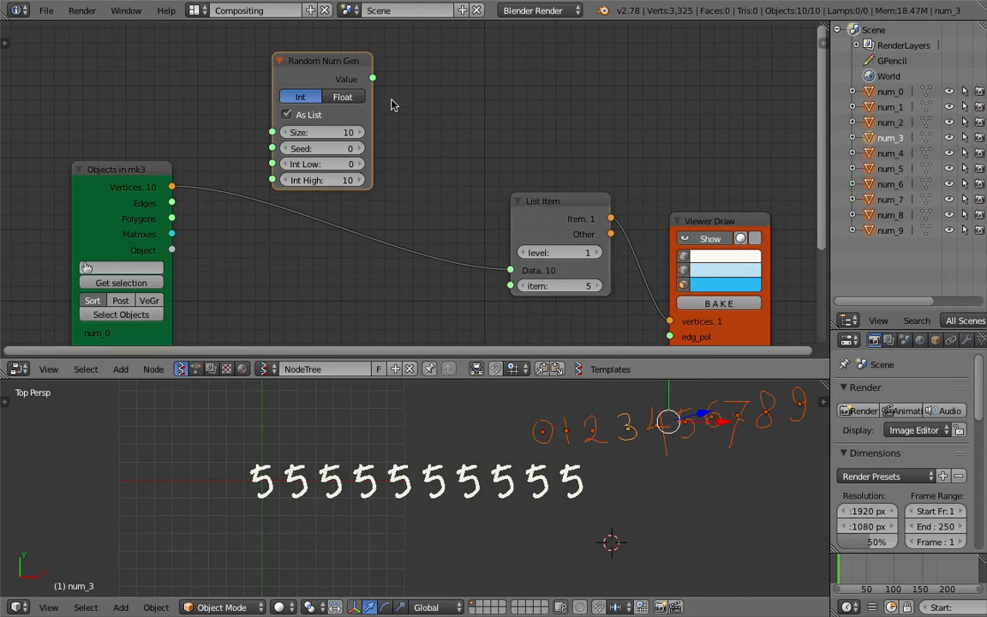
left_click_drag(373, 79, 510, 285)
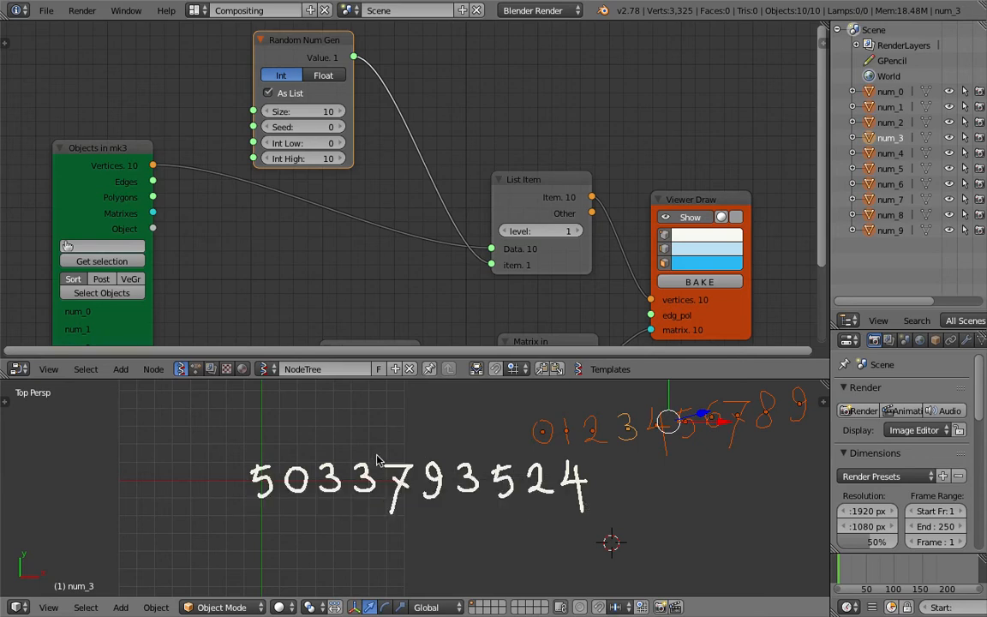
- Try different random digits by scrubbing Random Num Gen's Seed to 91 and on to 204
middle_click_drag(402, 255, 392, 252)
left_click_drag(300, 123, 305, 127)
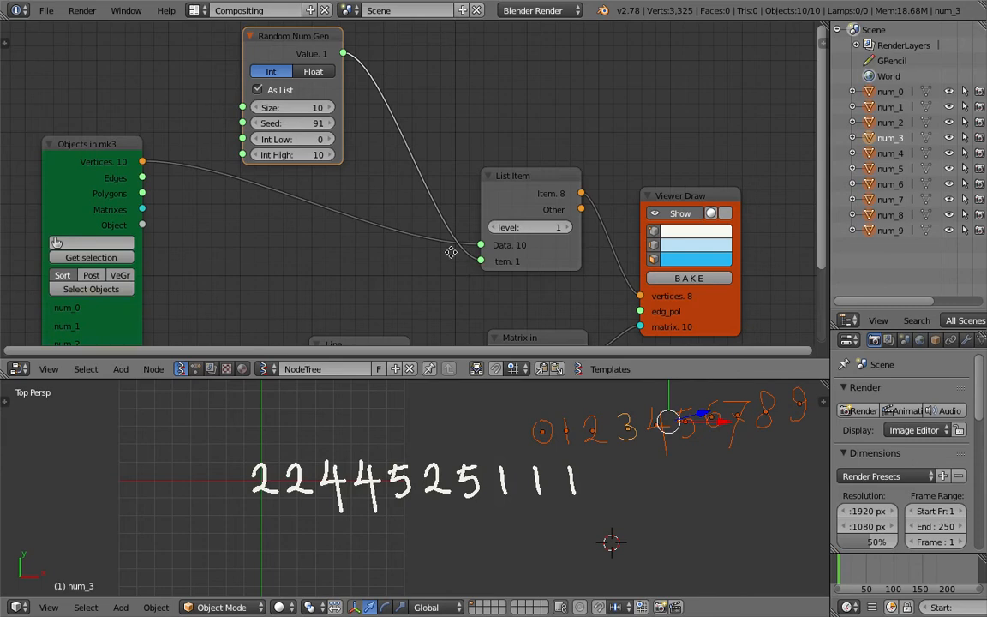
middle_click_drag(452, 251, 428, 233)
scroll(521, 484, "up", 1)
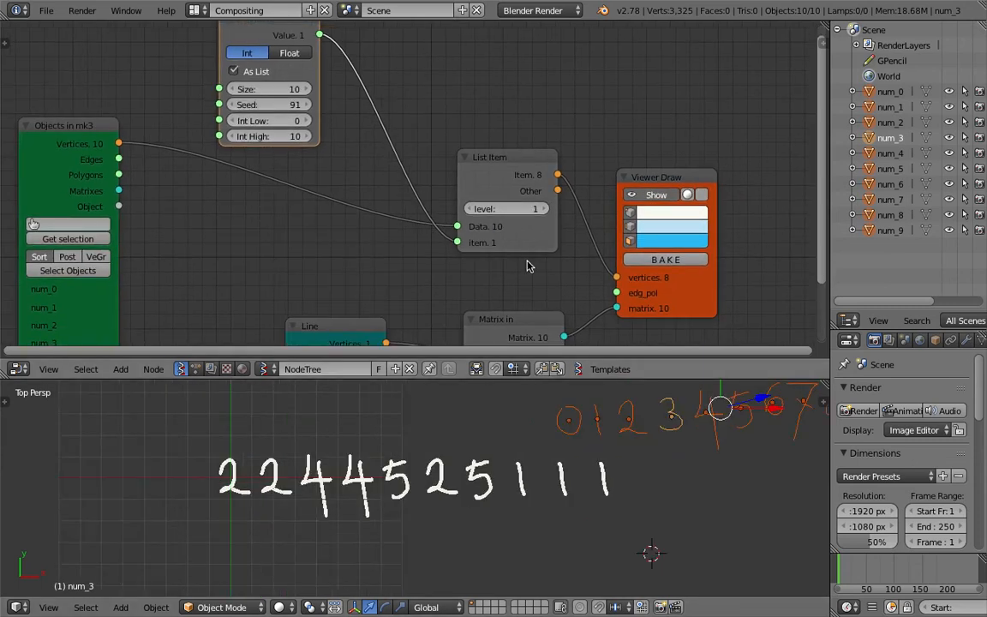
scroll(535, 428, "down", 2)
middle_click_drag(551, 284, 528, 226)
scroll(528, 223, "down", 4)
middle_click_drag(396, 168, 405, 179)
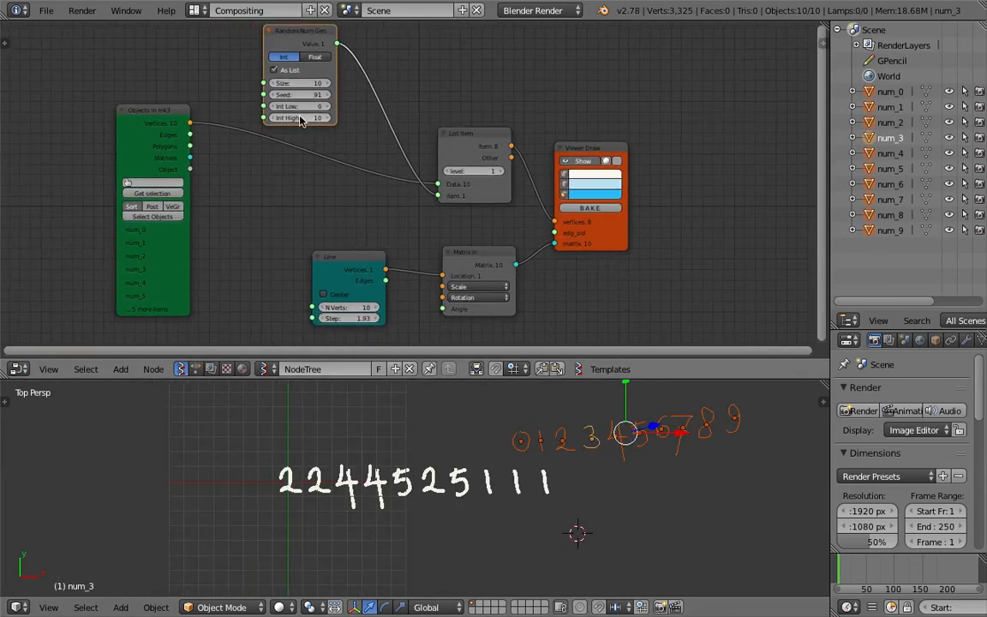
left_click_drag(295, 95, 413, 96)
left_click_drag(334, 258, 338, 260)
key("ctrl+s")
- Move the Viewer Draw node farther away from List Item, and save the file
left_click_drag(591, 230, 722, 197)
key("ctrl+s")
left_click(500, 259)
- Delete the Line and Matrix in nodes
left_click(364, 266)
scroll(358, 266, "up", 1)
middle_click_drag(342, 261, 320, 233)
left_click_drag(447, 227, 520, 214)
key("x")
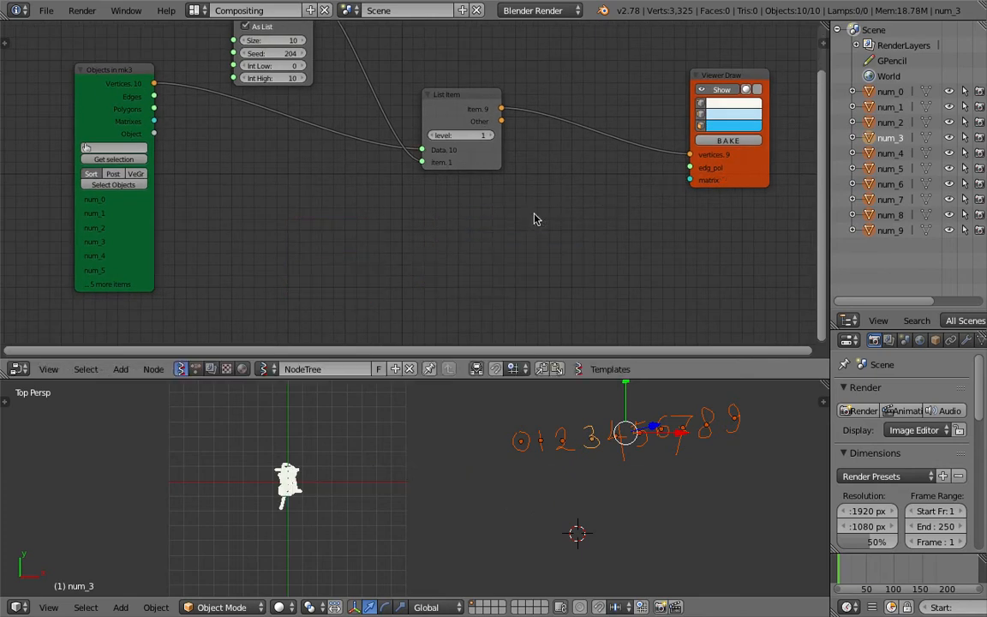
- Search the available nodes for "points" and for "grid", clearing each query
key("shift+a")
left_click(518, 213)
type("points")
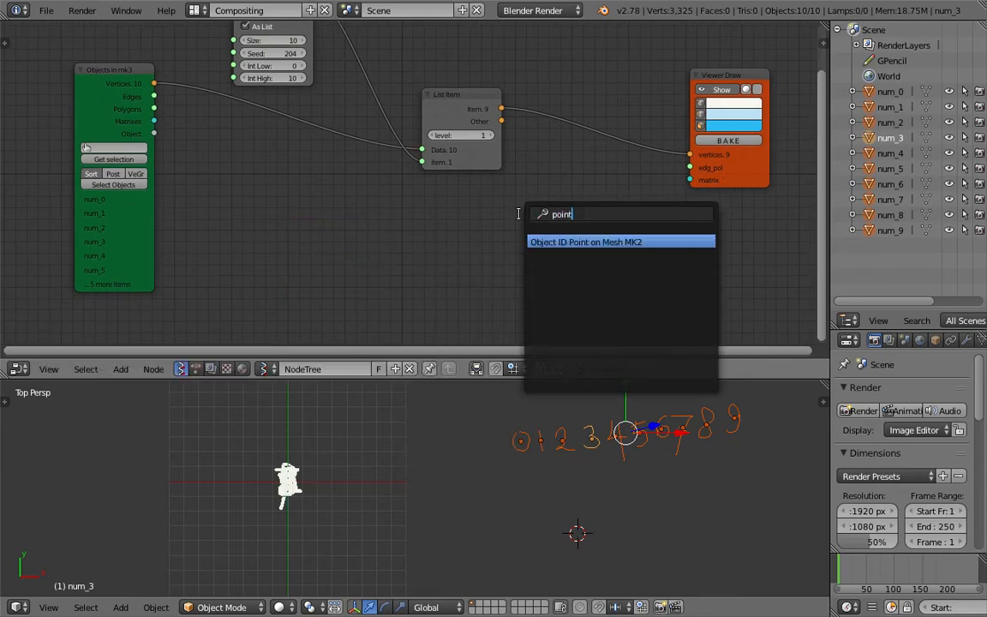
key("BackSpace")
key("BackSpace")
key("BackSpace")
key("BackSpace")
key("BackSpace")
key("BackSpace")
type("grid")
key("BackSpace")
key("BackSpace")
key("BackSpace")
key("BackSpace")
- Add a Plane node below List Item, and connect its Vertices output to Viewer Draw's matrix input
type("plane")
key("Return")
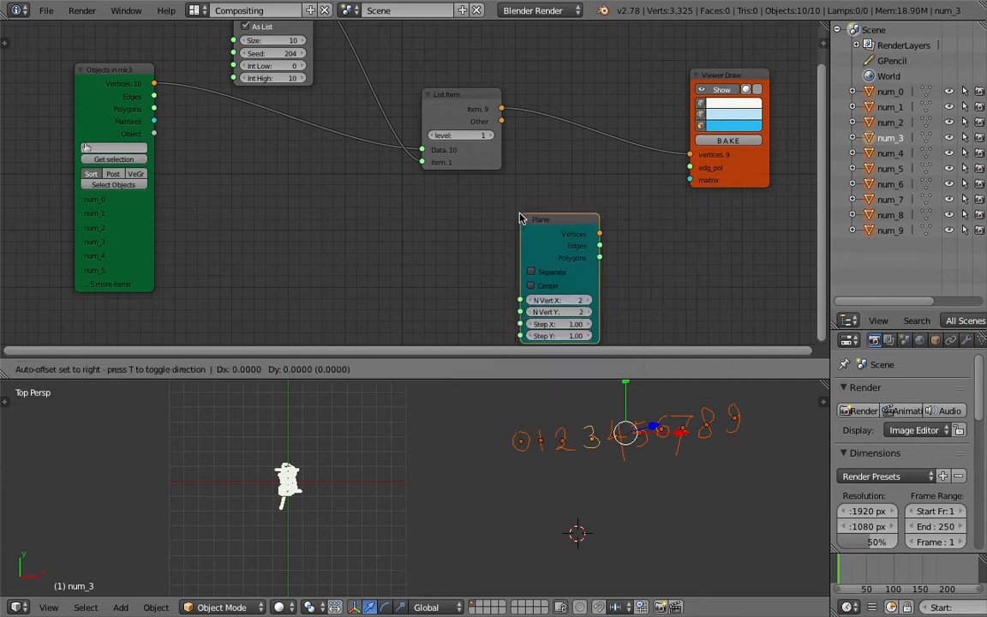
left_click(491, 211)
left_click_drag(572, 225, 580, 226)
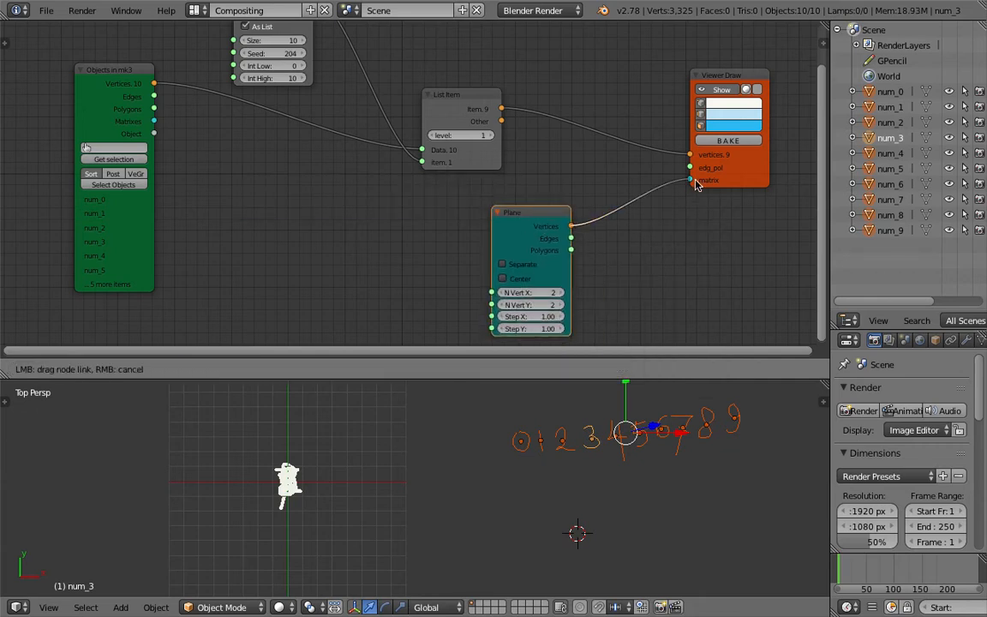
left_click_drag(695, 184, 692, 181)
left_click_drag(523, 214, 505, 211)
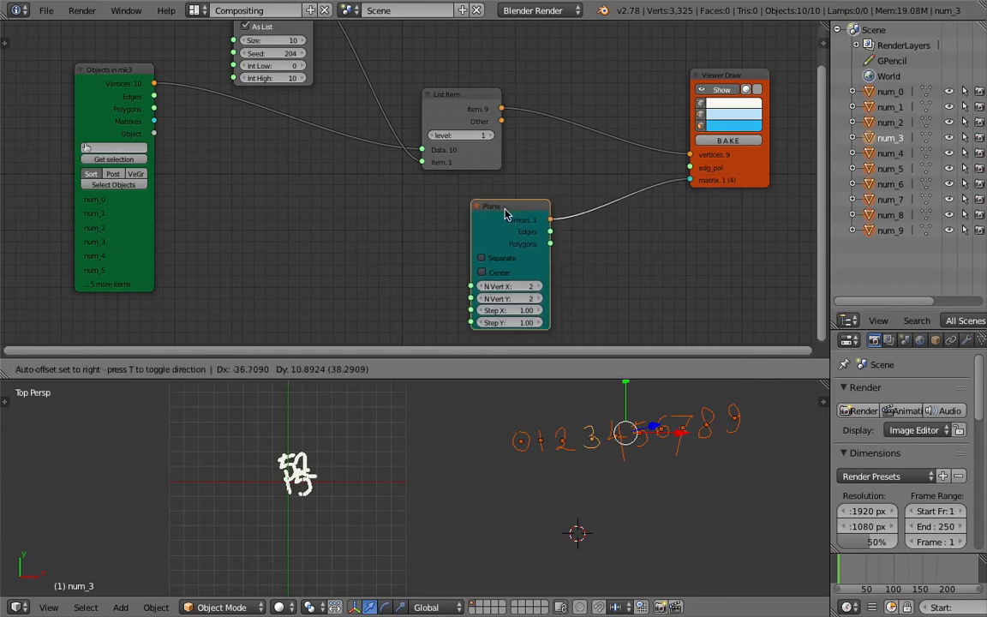
- Raise the Plane node's N Vert X and N Vert Y to 5 each
left_click(538, 287)
left_click(538, 287)
left_click(538, 287)
left_click(538, 297)
left_click(539, 297)
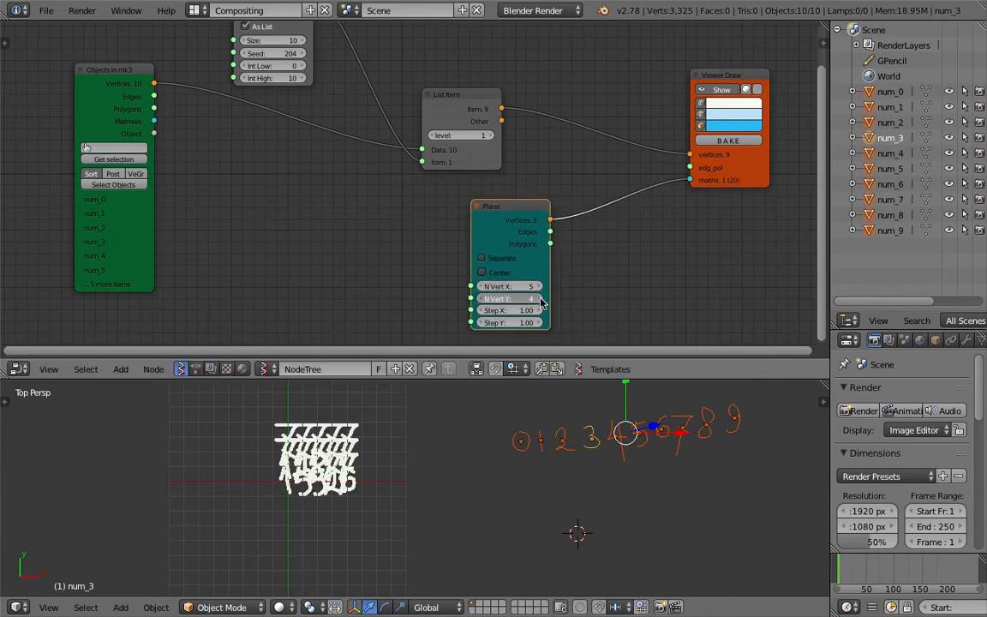
left_click(539, 298)
scroll(555, 301, "up", 3)
middle_click_drag(611, 303, 601, 281)
- Set Random Num Gen's Size to 25, and move List Item slightly closer to Viewer Draw
scroll(603, 238, "down", 1)
middle_click_drag(272, 104, 299, 166)
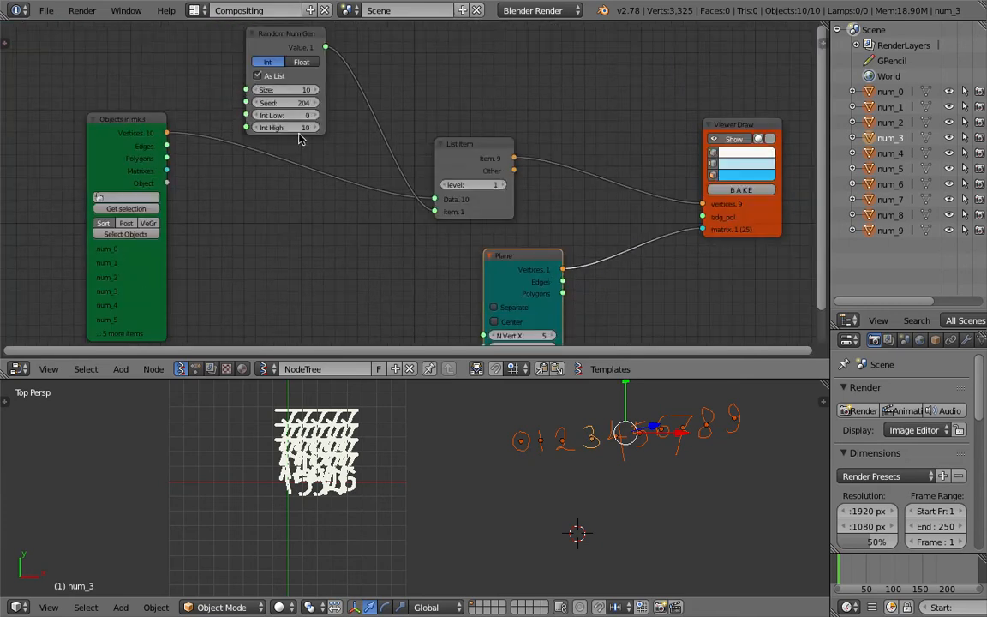
key("Return")
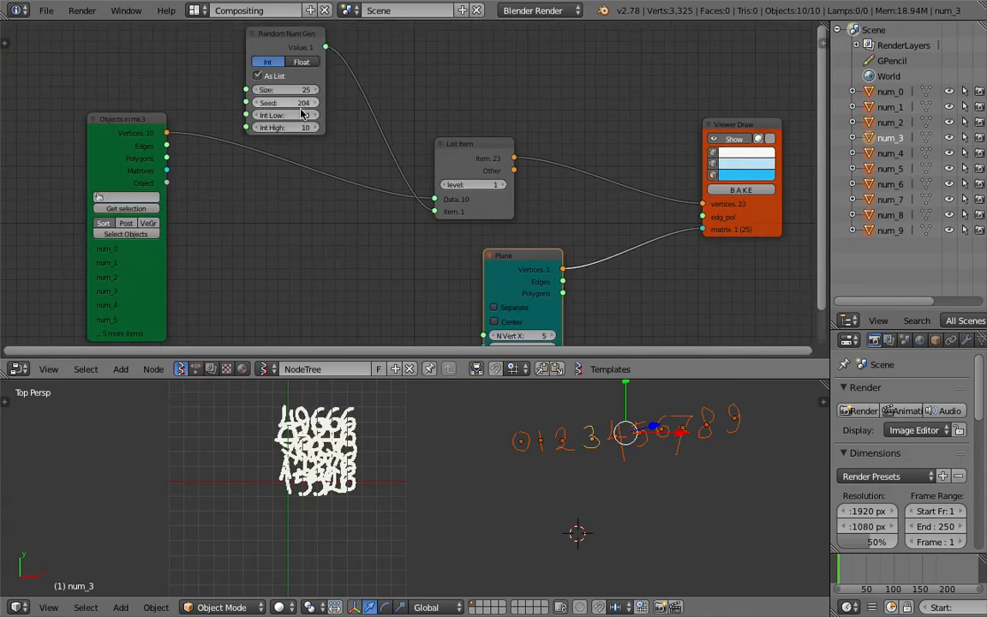
left_click_drag(446, 145, 481, 131)
- Increase the Plane node's Step X and Step Y together to 2.89
middle_click_drag(493, 250, 463, 181)
left_click_drag(499, 296, 507, 422)
middle_click_drag(462, 407, 439, 473, "shift")
scroll(452, 436, "down", 1)
left_click_drag(494, 291, 531, 304)
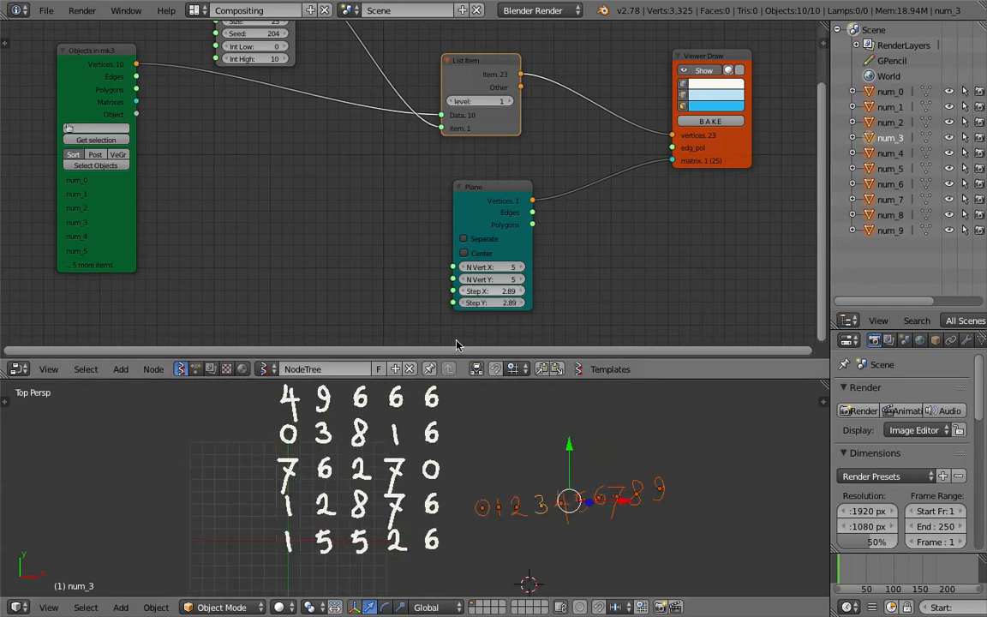
- Move the original handwritten digit objects farther away from the number grid along X, and save the file
key("g")
left_click(535, 476)
key("ctrl+s")
left_click(522, 468)
key("g")
left_click(642, 475)
middle_click_drag(472, 443, 501, 473, "shift")
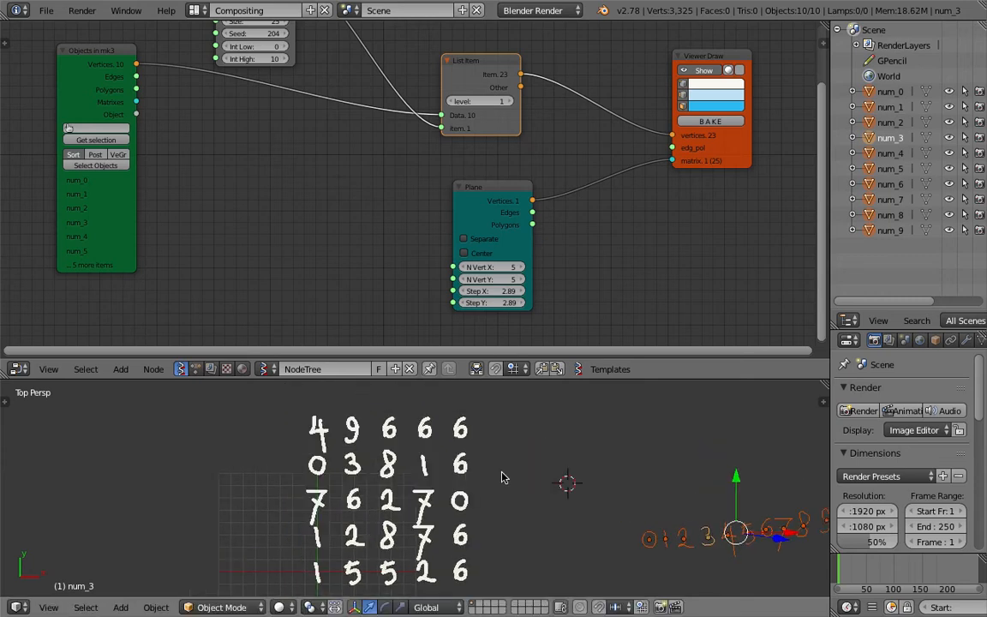
middle_click_drag(415, 267, 417, 256)
key("ctrl+s")
left_click(416, 256)
- Save the file, and enable Center on the Plane node
scroll(427, 460, "down", 1)
middle_click_drag(422, 461, 385, 450, "shift")
key("ctrl+s")
left_click(379, 451)
middle_click_drag(356, 325, 404, 323)
key("ctrl+s")
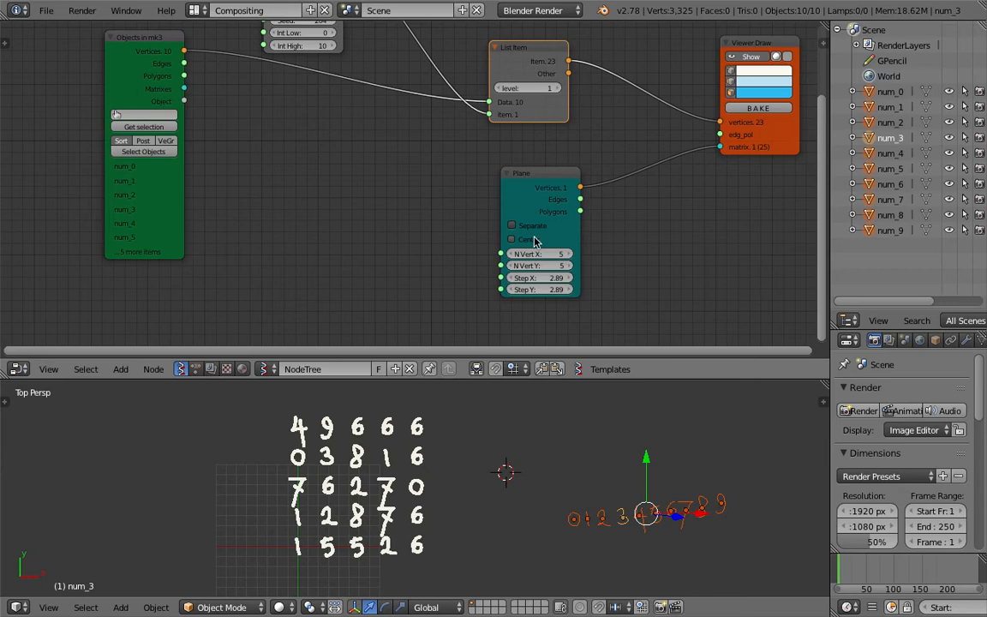
left_click(533, 242)
middle_click_drag(430, 491, 458, 449, "shift")
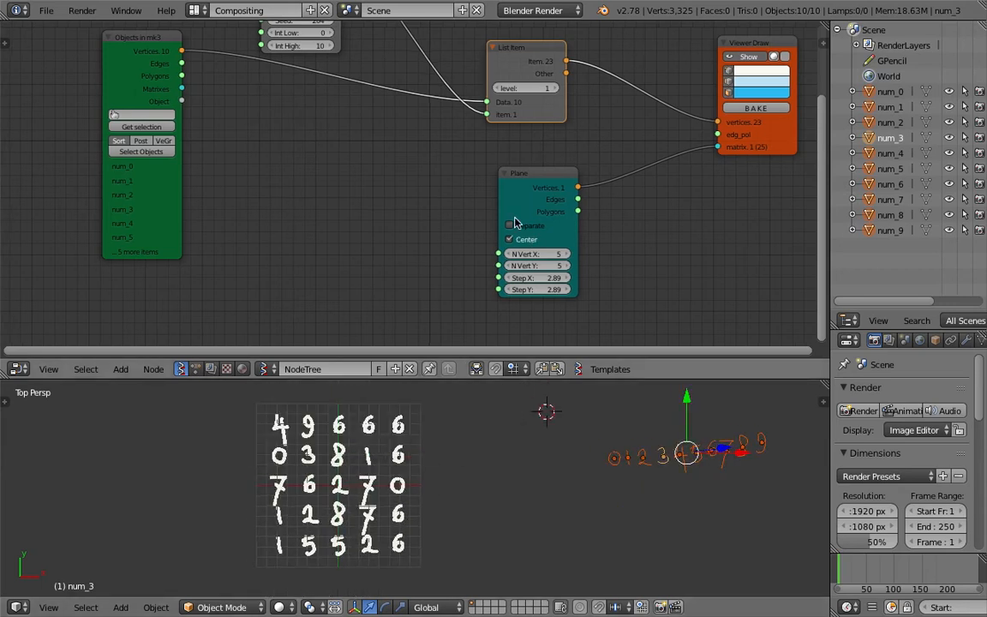
- Raise the Plane node's N Vert X to 10 and N Vert Y to 8
middle_click_drag(515, 222, 460, 214)
left_click(510, 246)
left_click(510, 246)
left_click(510, 246)
left_click(510, 245)
left_click(510, 246)
left_click(510, 258)
left_click(510, 258)
left_click(510, 257)
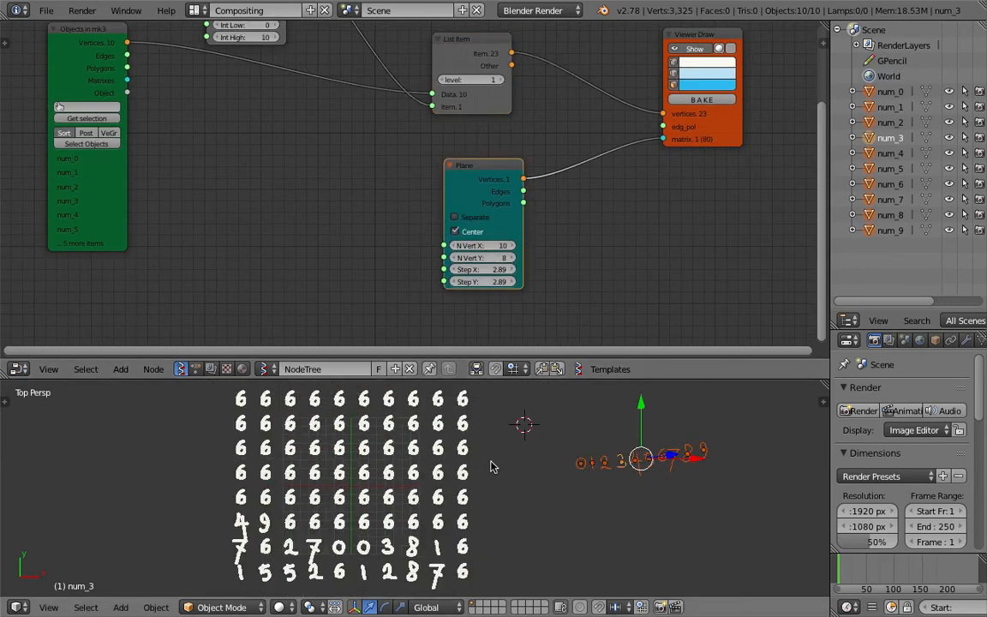
- Move the Plane node closer to Viewer Draw and the Random Num Gen node closer to List Item
key("g")
left_click(481, 253)
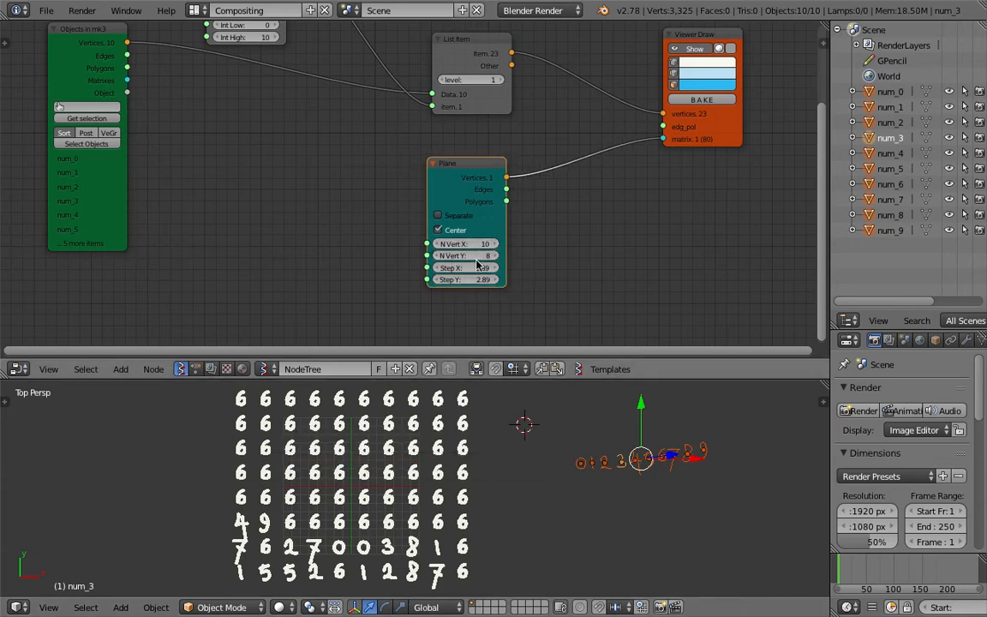
left_click_drag(461, 174, 553, 168)
middle_click_drag(409, 177, 396, 278)
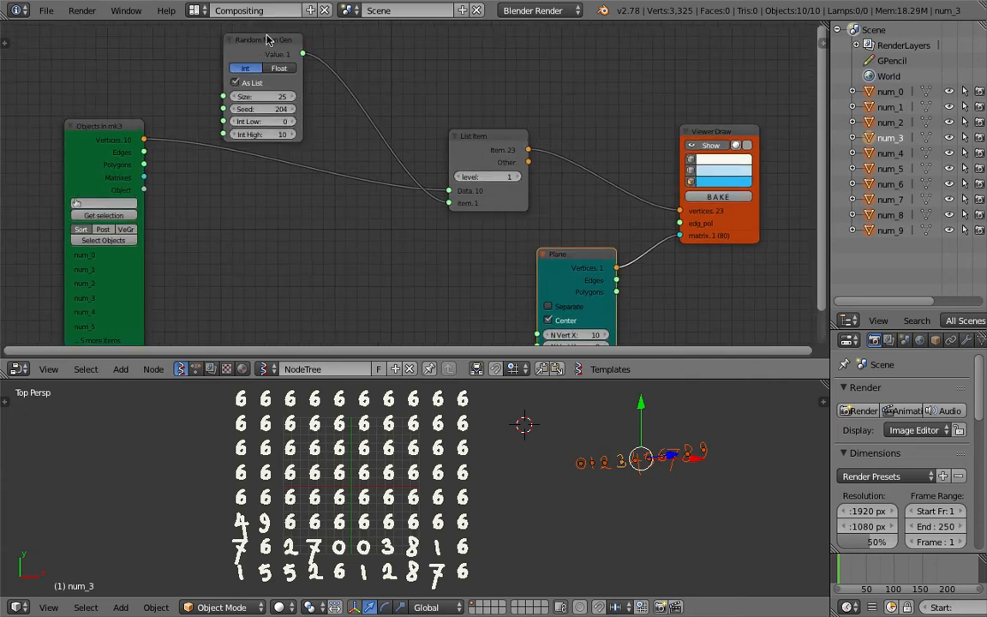
left_click_drag(267, 40, 312, 43)
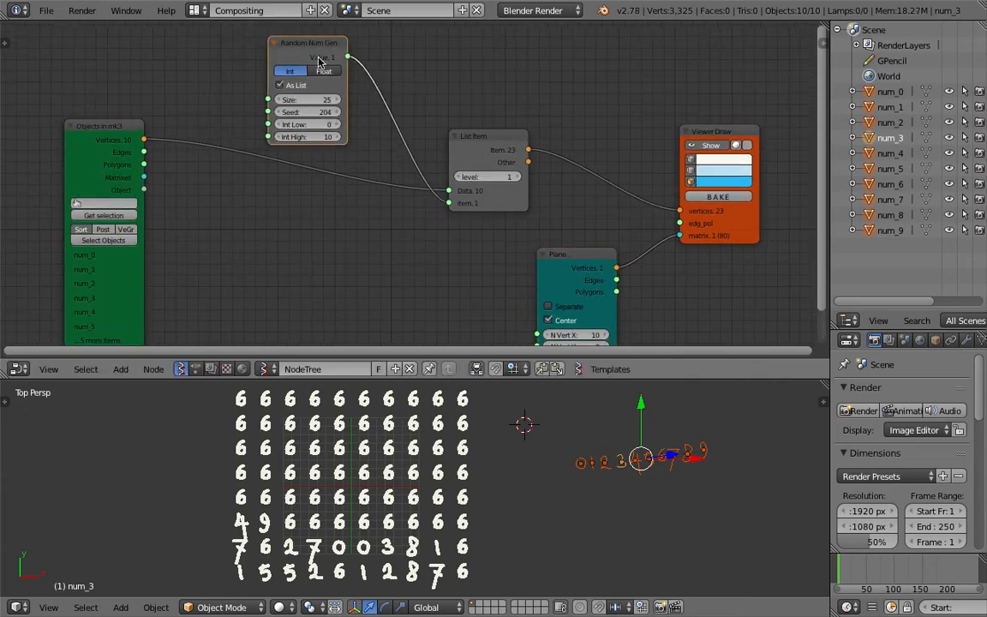
key("Home")
- Add a List Length node beside the Plane node, and connect Plane's Vertices output to its Data input
key("ctrl+s")
left_click(359, 223)
key("space")
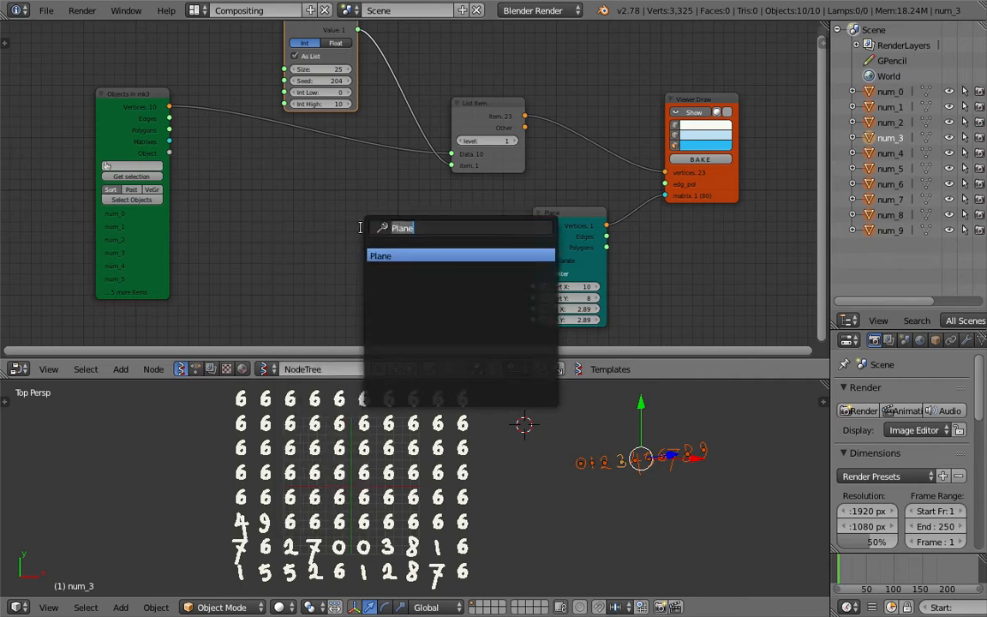
type("list l")
key("Return")
left_click(685, 240)
middle_click_drag(686, 240, 504, 215)
left_click_drag(453, 209, 526, 256)
- Add a Stethoscope node, and connect List Length's Length output to its Data input
middle_click_drag(677, 210, 608, 200)
key("shift+a")
left_click(609, 200)
type("ste")
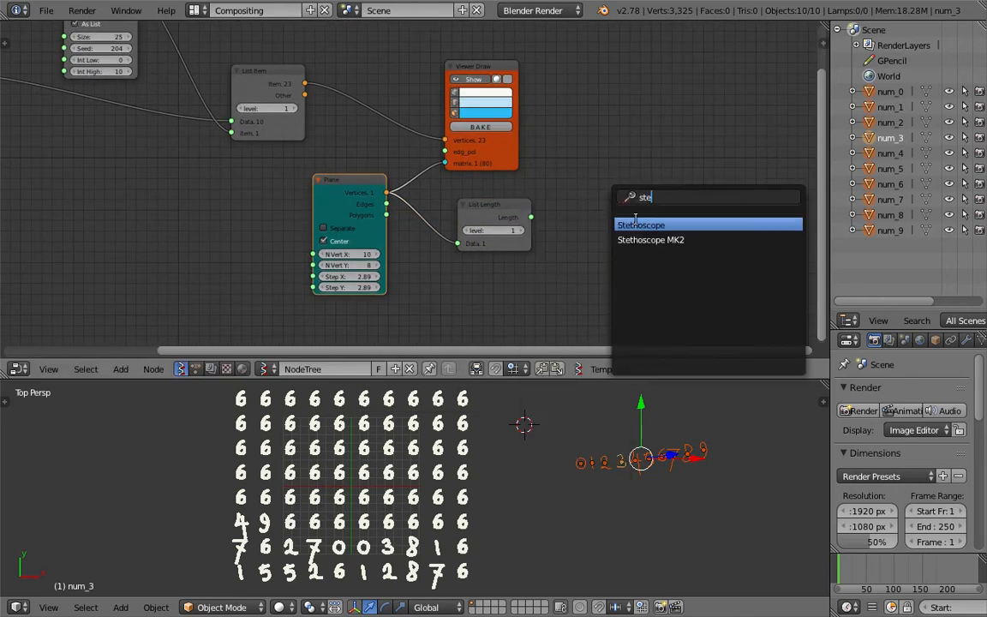
left_click(630, 222)
left_click(576, 194)
key("ctrl+s")
left_click(577, 195)
scroll(576, 197, "up", 3)
left_click_drag(564, 227, 619, 236)
middle_click_drag(633, 167, 532, 147)
scroll(512, 156, "up", 3)
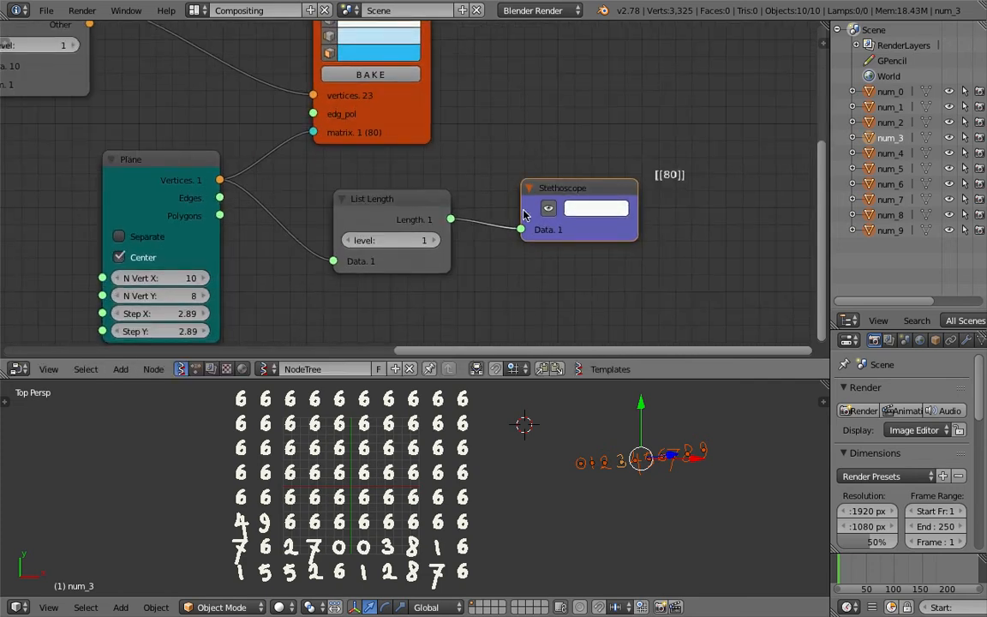
- Try other level values on the List Length node, and return the level to 1
left_click(348, 240)
left_click(433, 241)
left_click(434, 241)
left_click(348, 241)
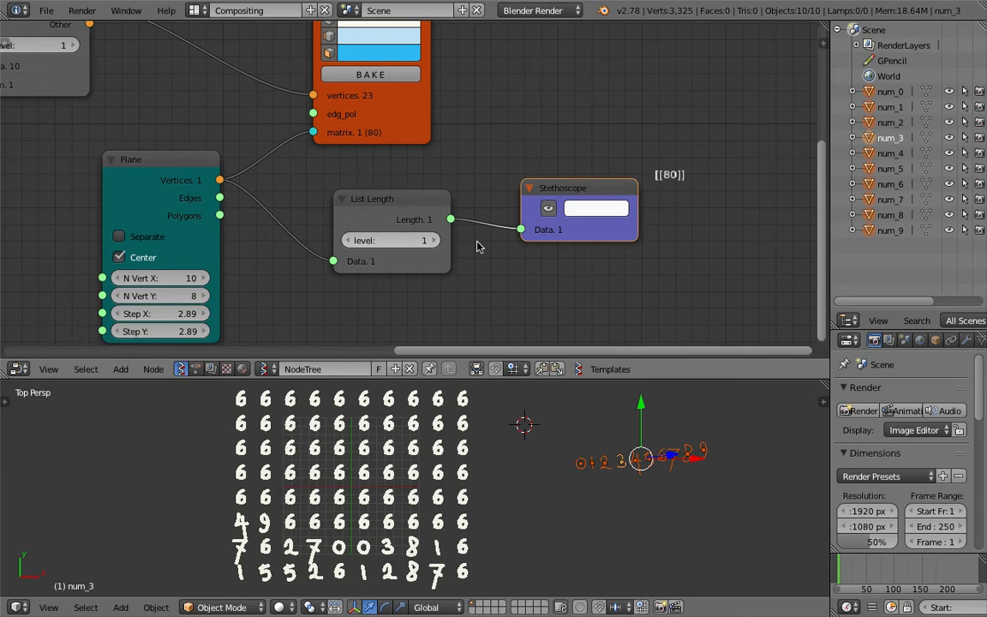
- Save over the current blend file
scroll(565, 187, "down", 4)
middle_click_drag(387, 142, 486, 141)
key("ctrl+s")
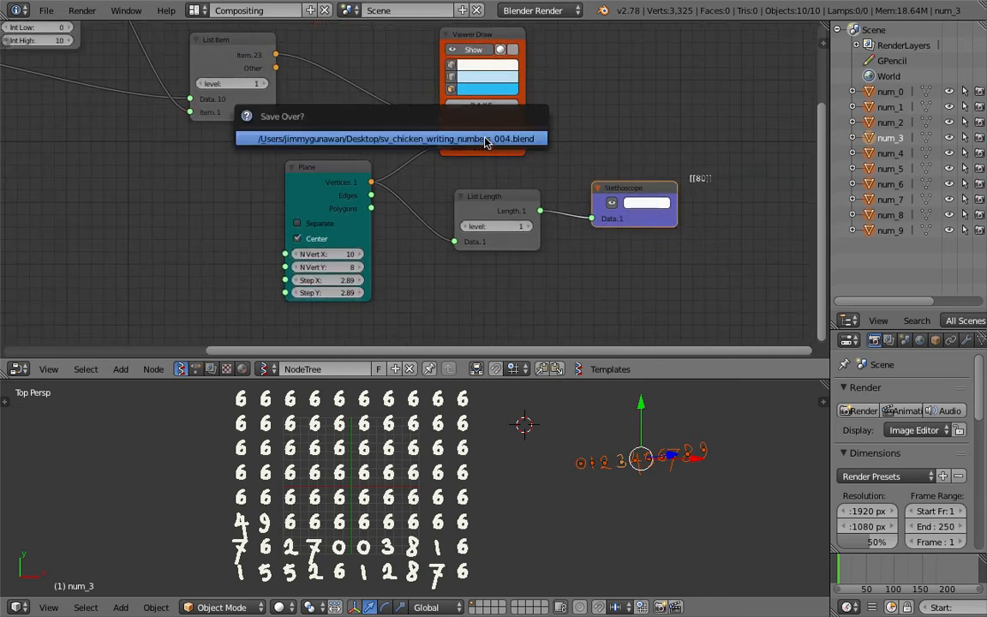
left_click(486, 143)
- Connect List Length's Length output to Random Num Gen's Size input, and move List Length next to Random Num Gen
middle_click_drag(523, 177, 626, 248)
scroll(563, 254, "down", 1)
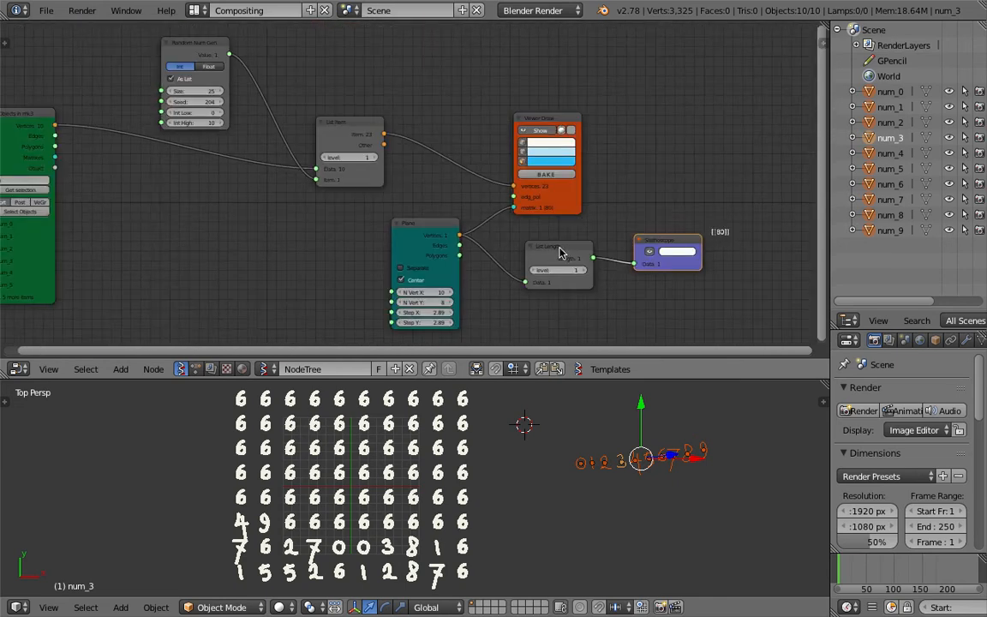
left_click_drag(591, 260, 596, 262)
left_click_drag(600, 191, 161, 90)
left_click_drag(568, 250, 87, 60)
key("ctrl+s")
left_click(86, 61)
- Spread out the List Item, Plane and Viewer Draw nodes, and delete the Stethoscope node
left_click_drag(343, 135, 452, 67)
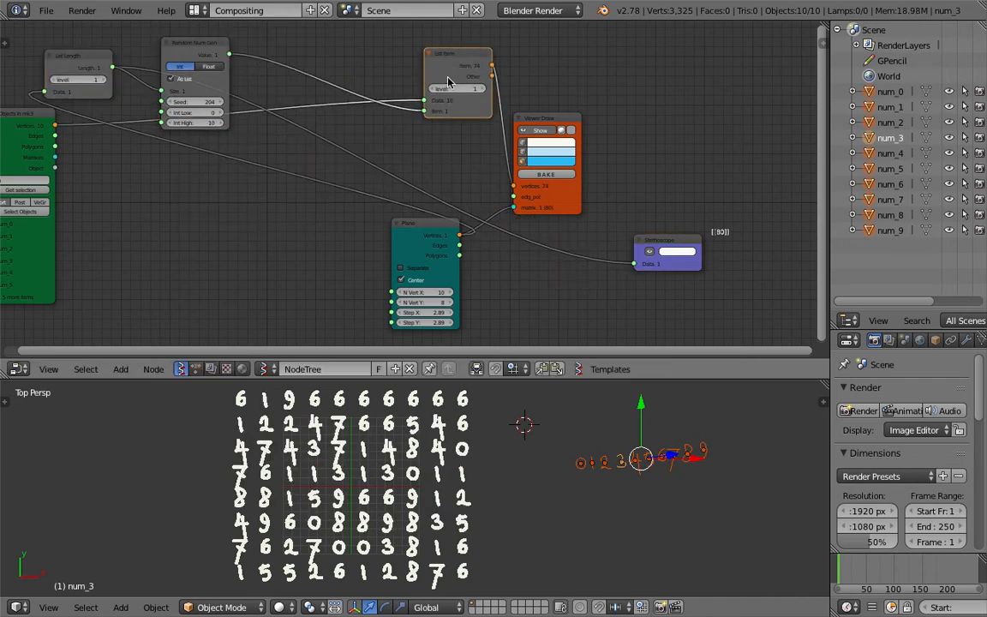
mouse_move(418, 243)
left_mouse_down()
mouse_move(340, 235)
mouse_move(362, 254)
left_mouse_up()
left_click_drag(550, 119, 580, 112)
key("x")
key("ctrl+s")
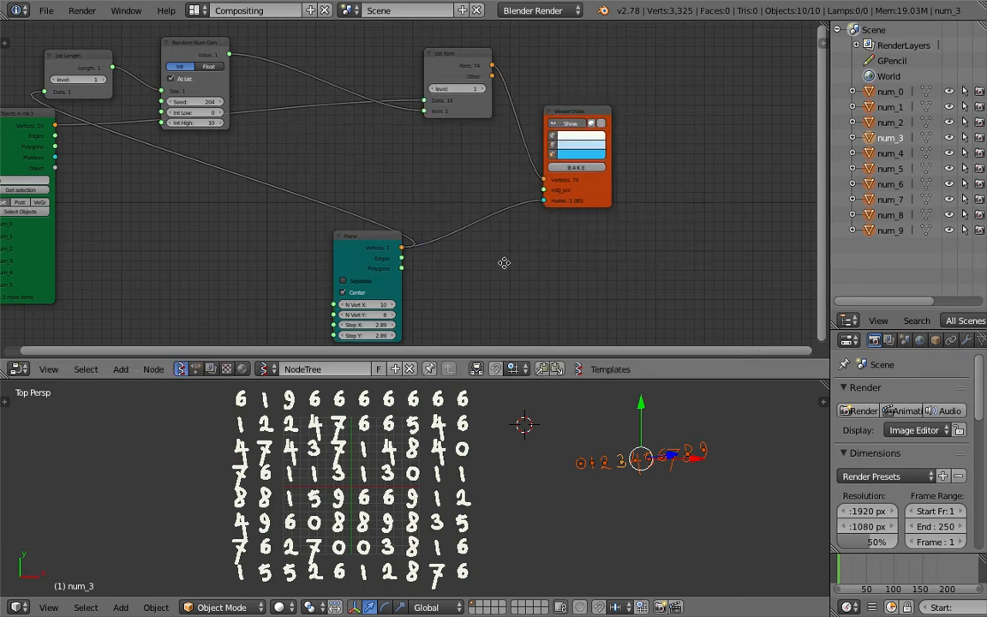
left_click(672, 243)
middle_click_drag(505, 282, 545, 255)
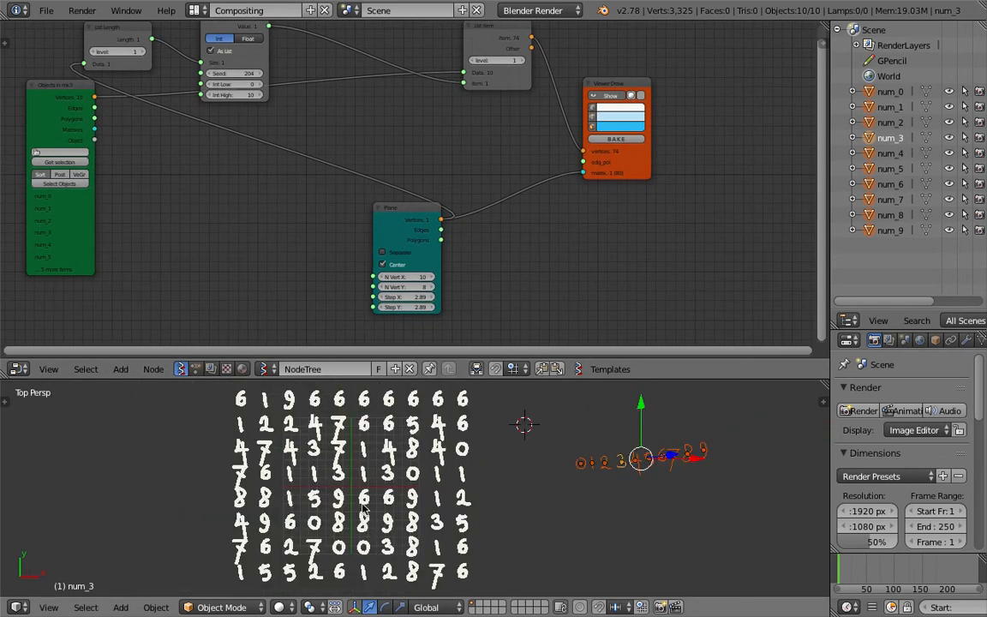
- Reposition the Plane and Viewer Draw nodes so Plane's Vertices output lines up with Viewer Draw's matrix input
scroll(360, 474, "up", 1)
middle_click_drag(259, 201, 430, 225)
left_click_drag(430, 226, 418, 223)
middle_click_drag(561, 150, 581, 143)
middle_click_drag(555, 227, 405, 205)
scroll(409, 203, "up", 5)
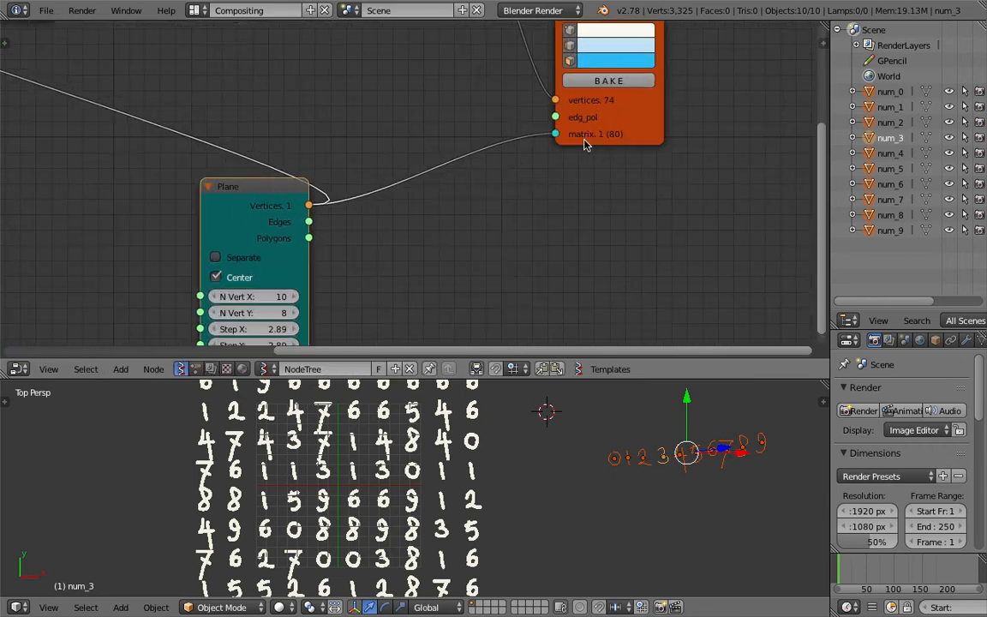
left_click_drag(642, 133, 625, 157)
left_click(451, 161)
left_click_drag(307, 202, 310, 178)
scroll(386, 176, "down", 1)
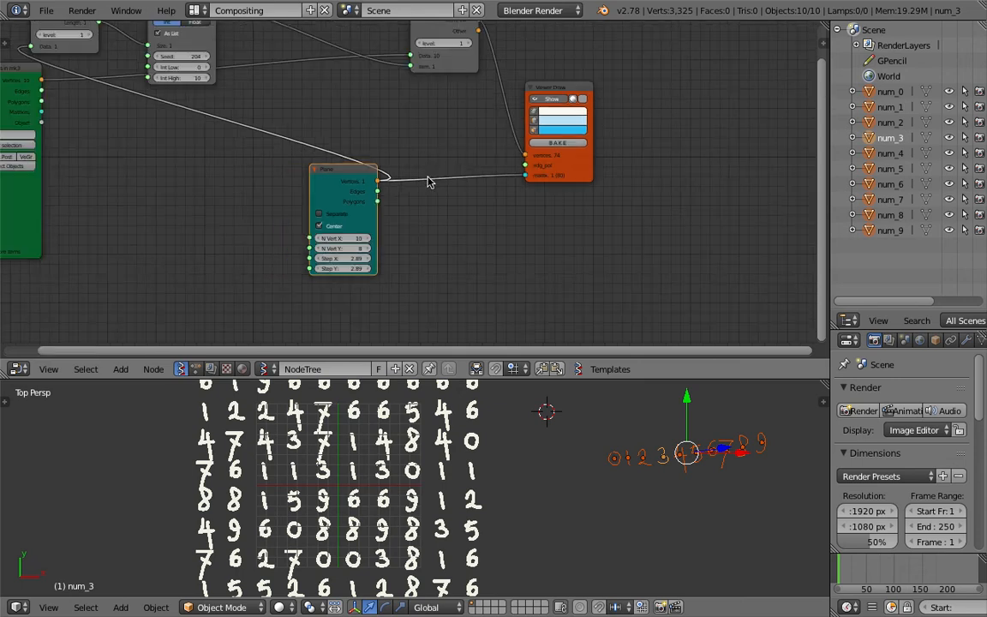
- Move the Plane node closer to the Viewer Draw node
scroll(408, 227, "up", 1)
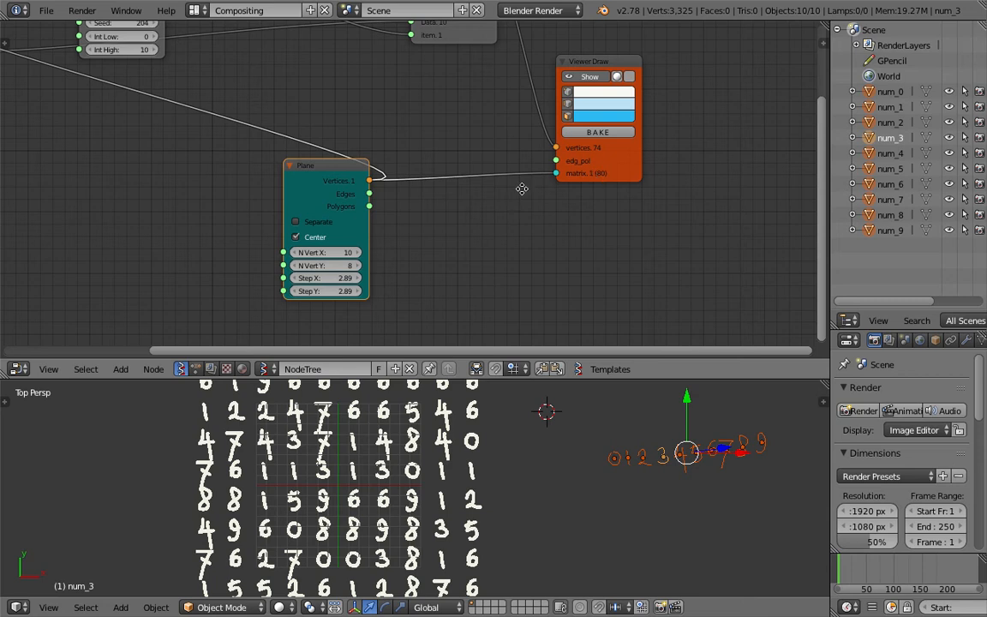
middle_click_drag(512, 196, 539, 188)
left_click_drag(352, 160, 404, 164)
scroll(396, 164, "down", 1)
middle_click_drag(318, 143, 360, 169)
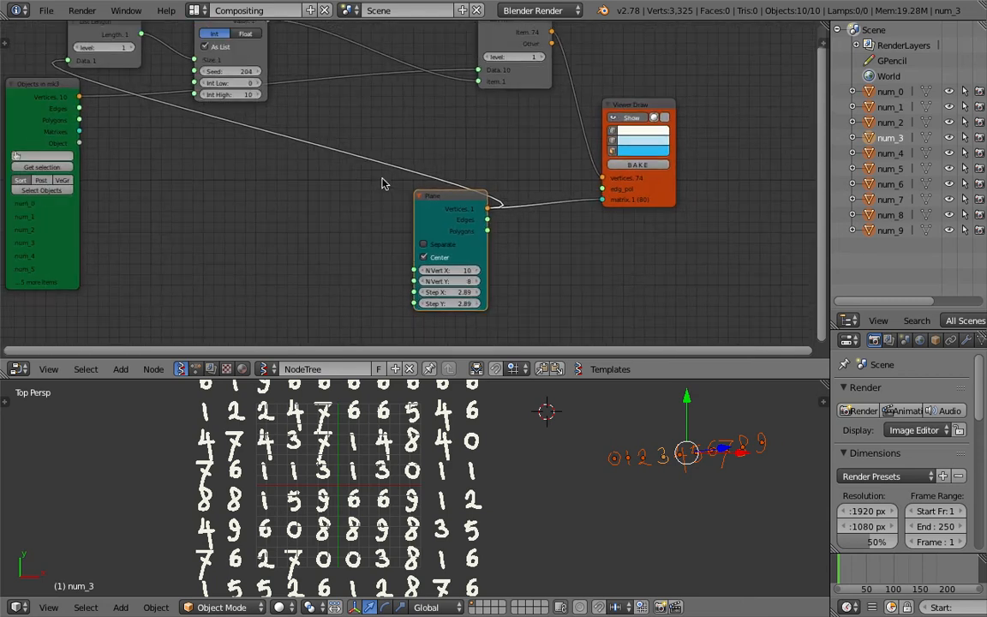
- Try a larger N Vert X on the Plane node, and set it to 20
middle_click_drag(506, 234, 505, 200)
mouse_move(446, 229)
left_mouse_down()
mouse_move(511, 230)
mouse_move(461, 234)
left_mouse_up()
left_click(460, 230)
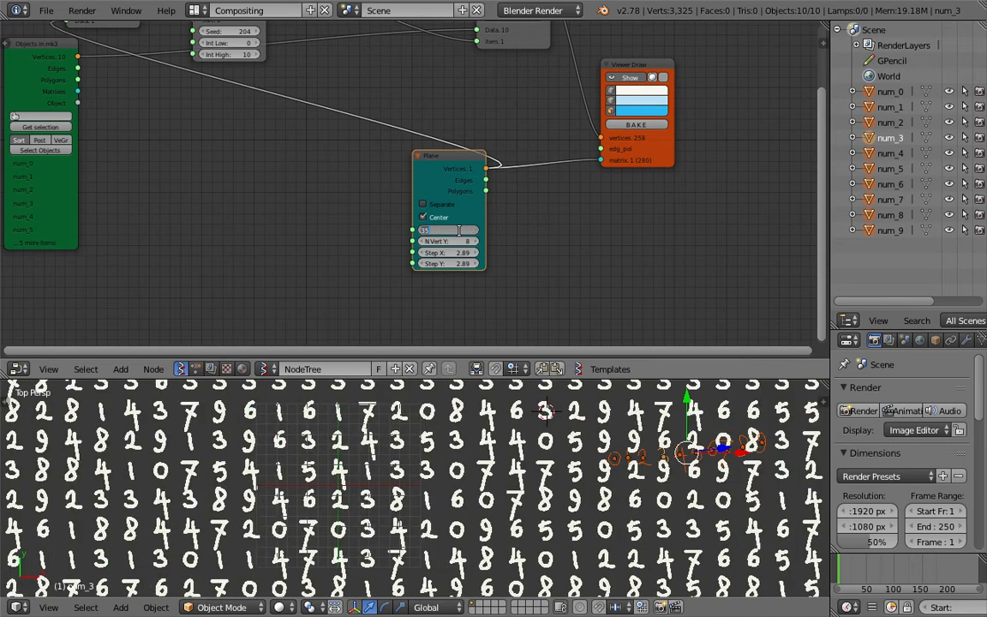
type("20")
key("Return")
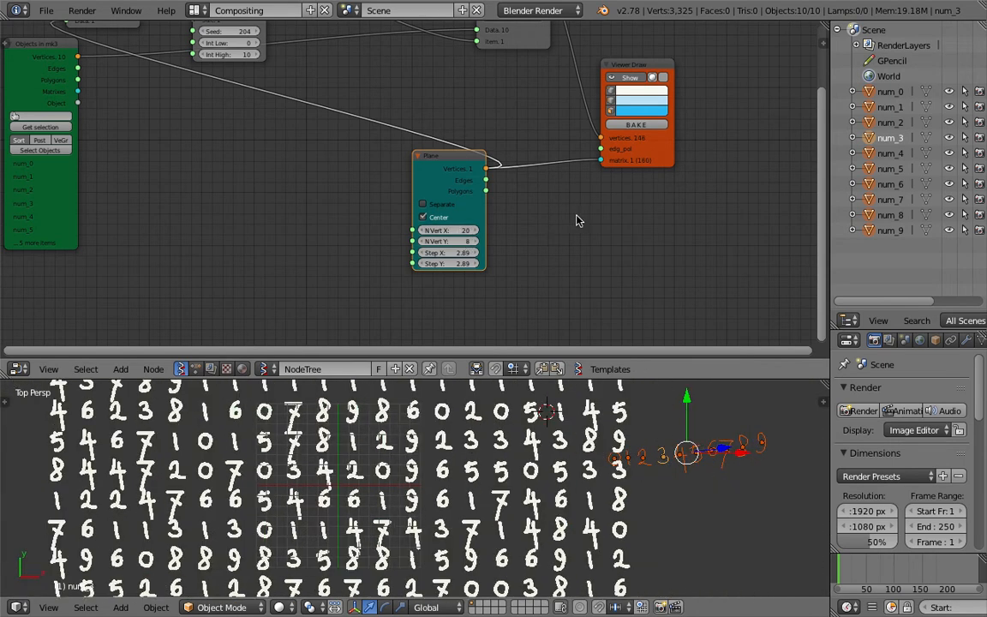
scroll(456, 463, "down", 2)
scroll(409, 412, "down", 2)
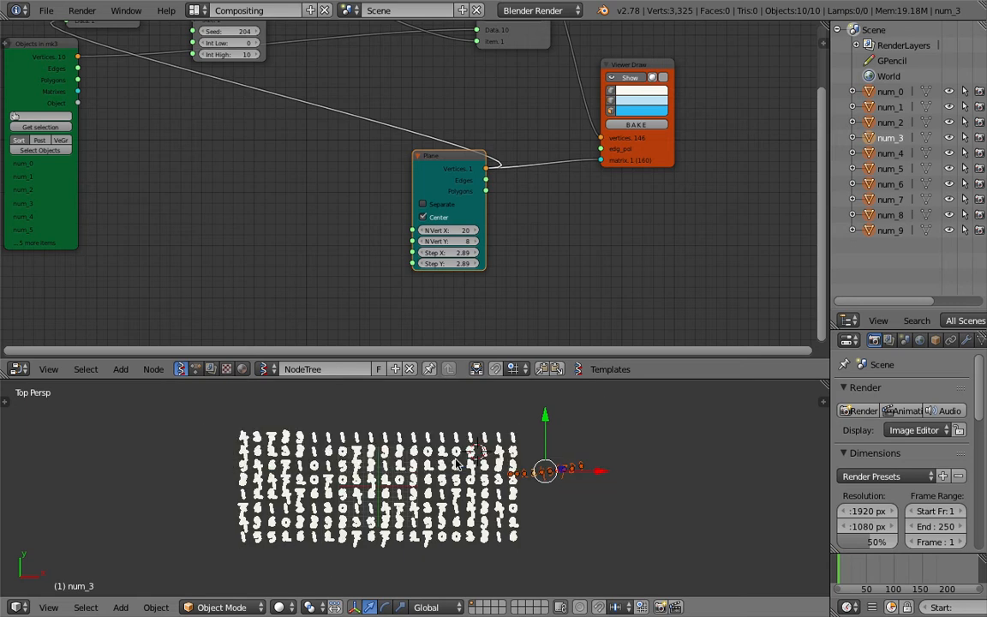
- Set Random Num Gen's Seed to 225, and move the Plane node away from Viewer Draw to below Random Num Gen
scroll(410, 412, "up", 3)
middle_click_drag(362, 199, 381, 241)
middle_click_drag(242, 106, 258, 130)
left_click_drag(266, 98, 266, 98)
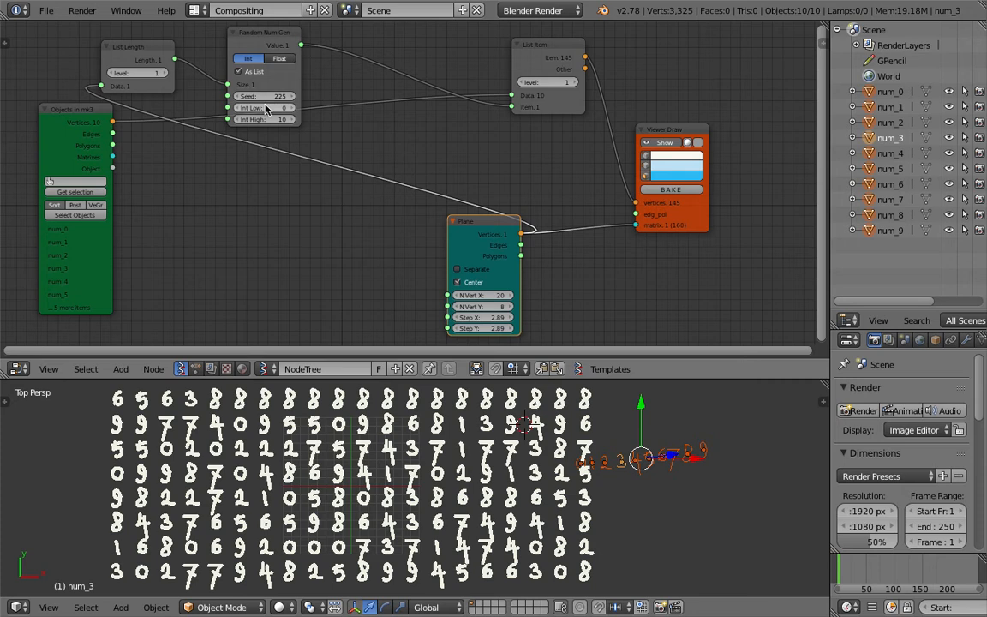
left_click_drag(468, 223, 308, 219)
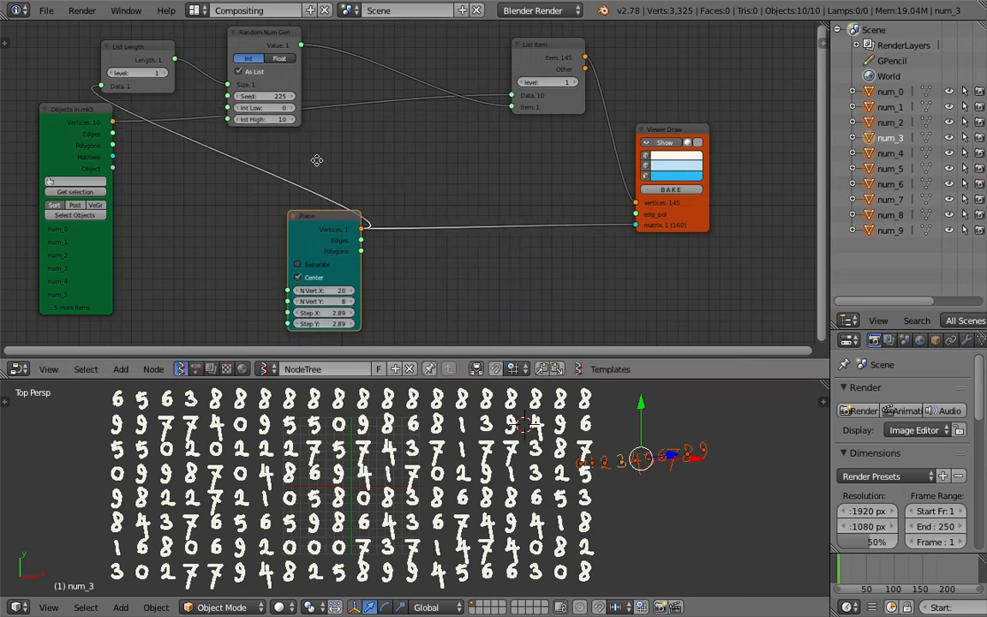
- Add a Stethoscope node above Random Num Gen, and connect List Length's Length output to its Data input
middle_click_drag(317, 161, 334, 279)
key("shift+a")
left_click(293, 95)
type("ste")
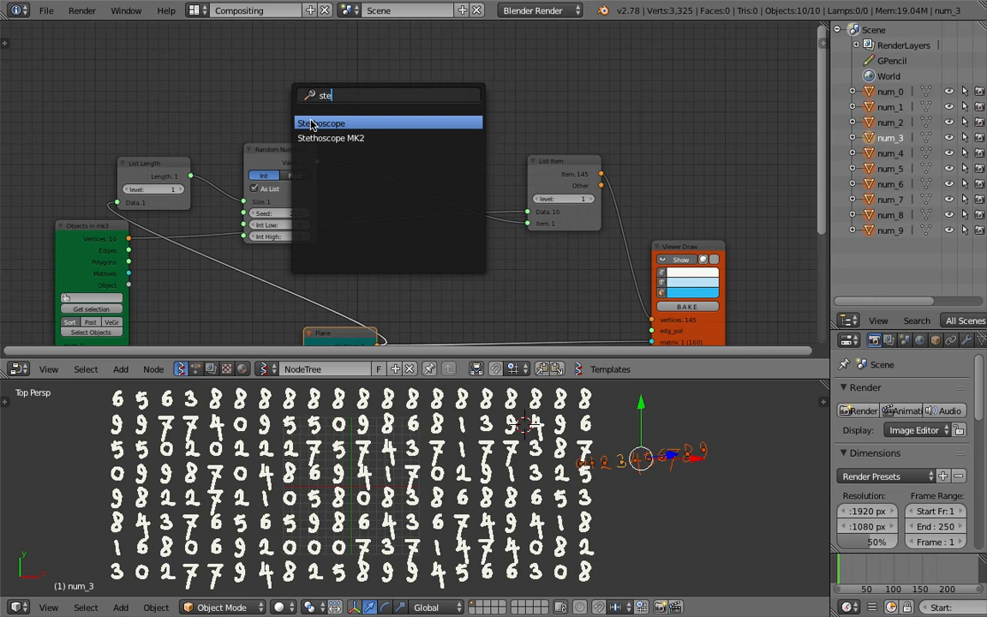
key("Return")
left_click(261, 92)
left_click_drag(190, 176, 265, 120)
scroll(324, 100, "up", 3)
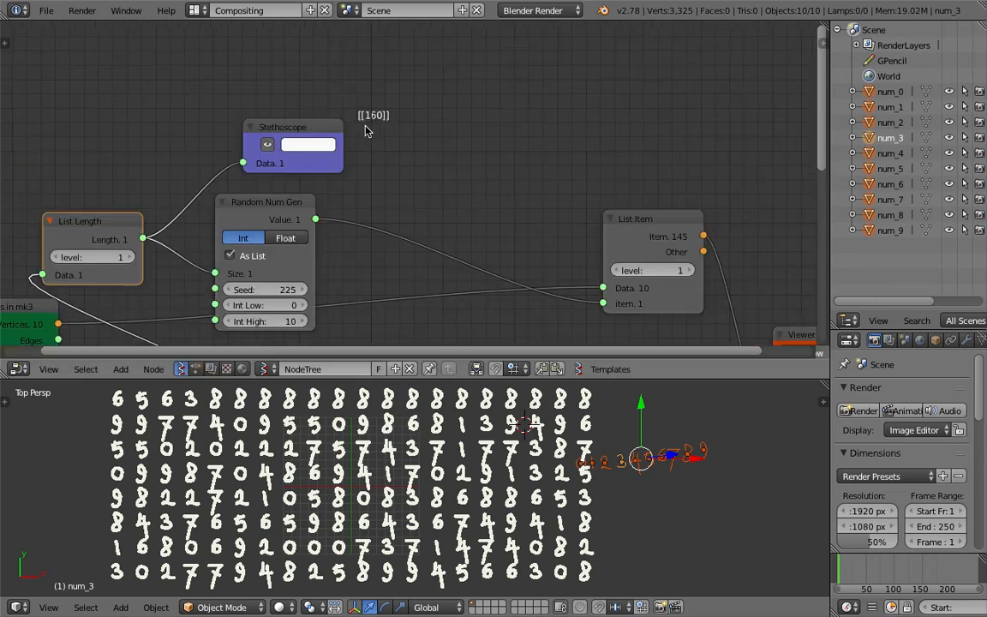
- Move the Objects In node and the List Length node farther away from Random Num Gen
scroll(329, 109, "down", 5)
middle_click_drag(386, 258, 390, 111)
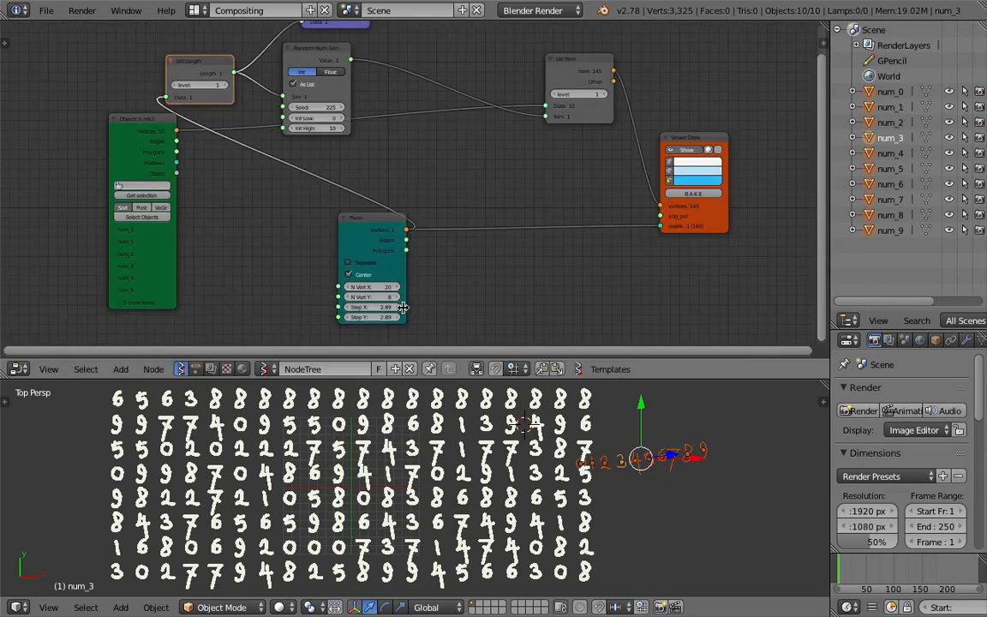
middle_click_drag(443, 289, 439, 275)
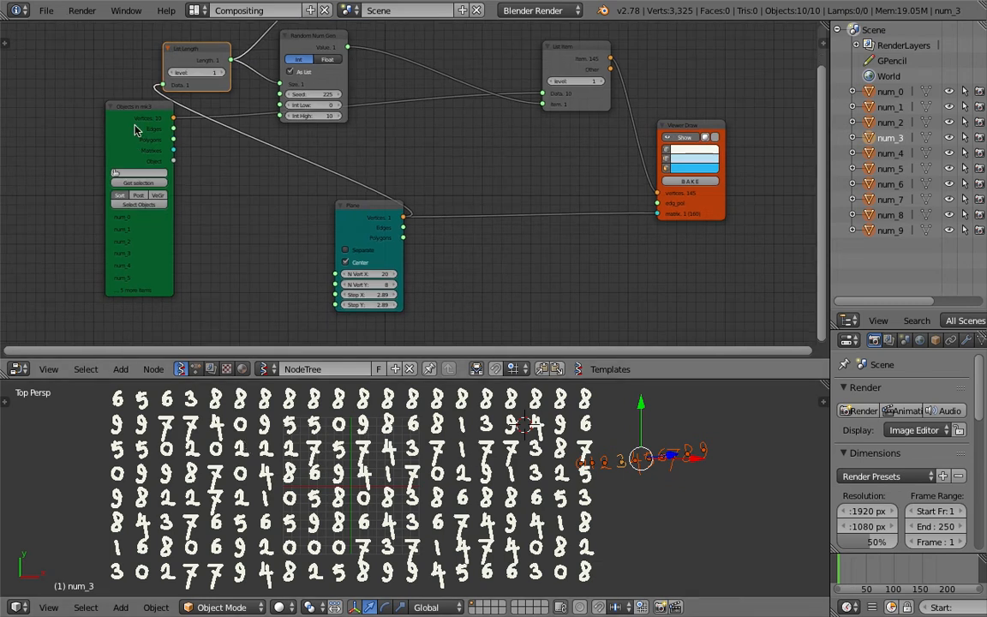
middle_click_drag(156, 133, 180, 167)
left_click_drag(177, 140, 85, 158)
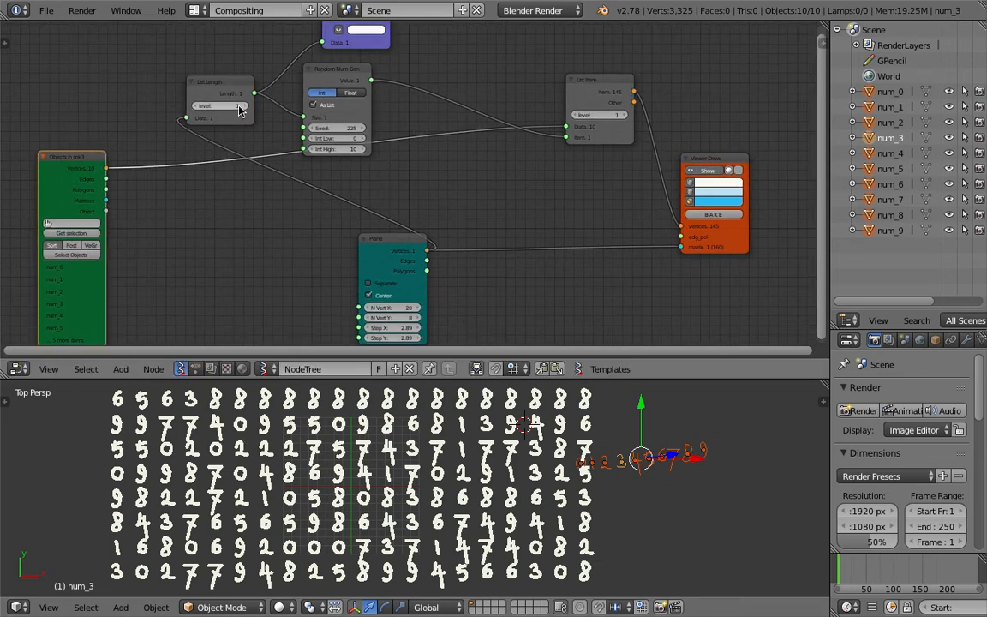
left_click_drag(209, 84, 172, 70)
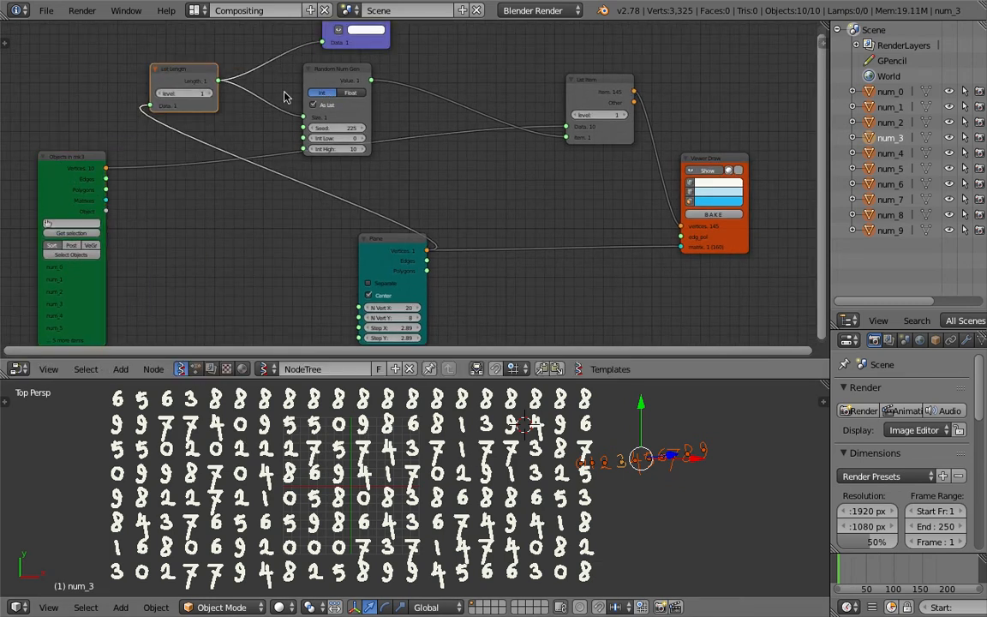
middle_click_drag(246, 95, 250, 118)
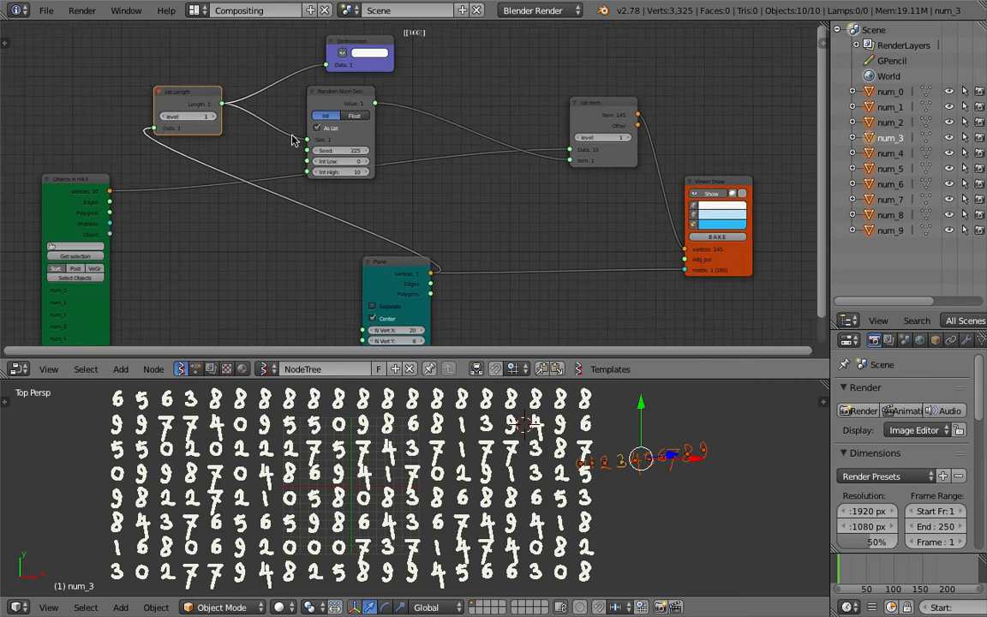
- Set Random Num Gen's Seed to 332, and enlarge the 3D view below the node editor
left_click_drag(343, 151, 411, 151)
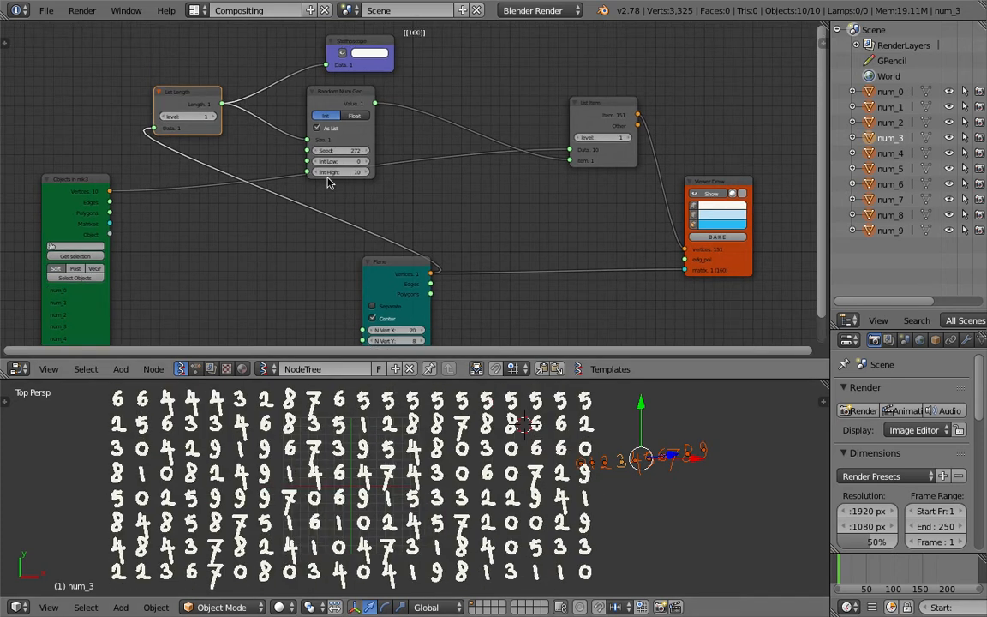
mouse_move(339, 151)
left_mouse_down()
mouse_move(378, 151)
mouse_move(341, 151)
left_mouse_up()
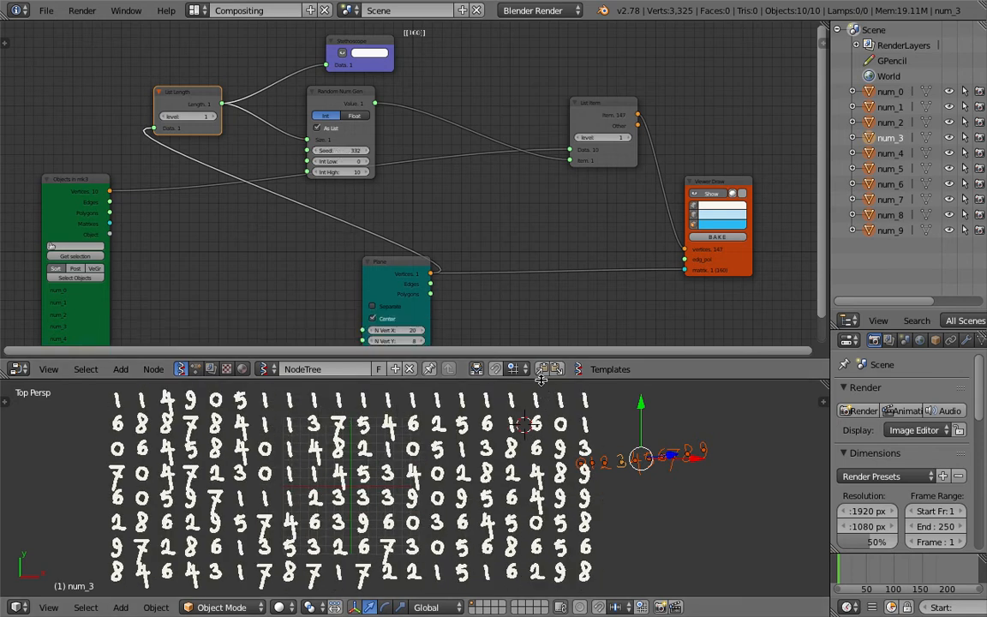
left_click_drag(542, 379, 541, 352)
- Cut the link between List Length and Random Num Gen's Size input, and set Size to 160
middle_click_drag(304, 186, 321, 164)
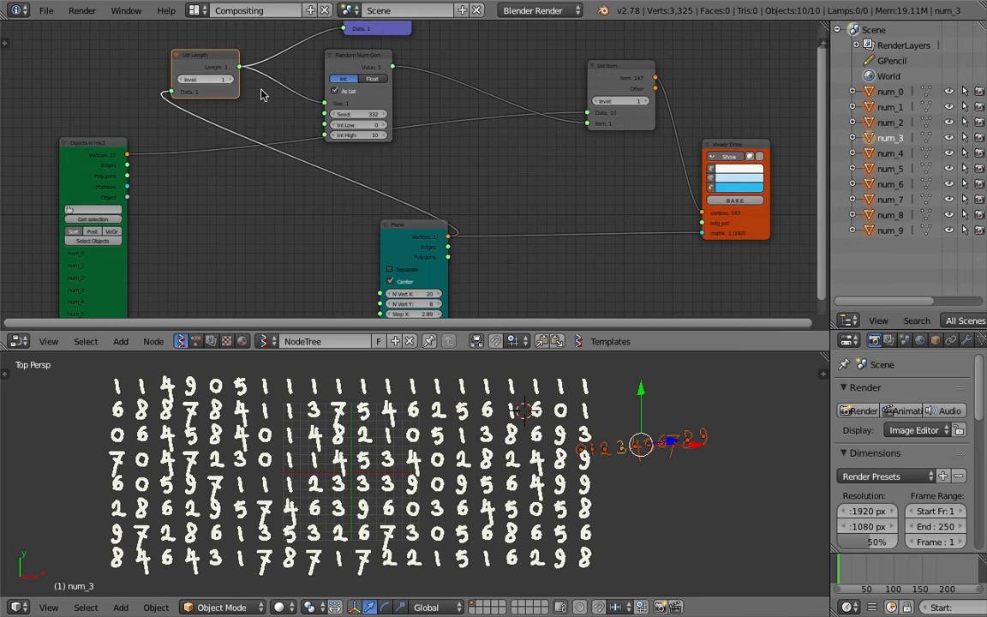
left_click_drag(286, 82, 267, 128, "ctrl")
left_click(358, 104)
type("160")
key("Return")
key("ctrl+s")
- Raise Random Num Gen's Size gradually to 172
left_click(381, 103)
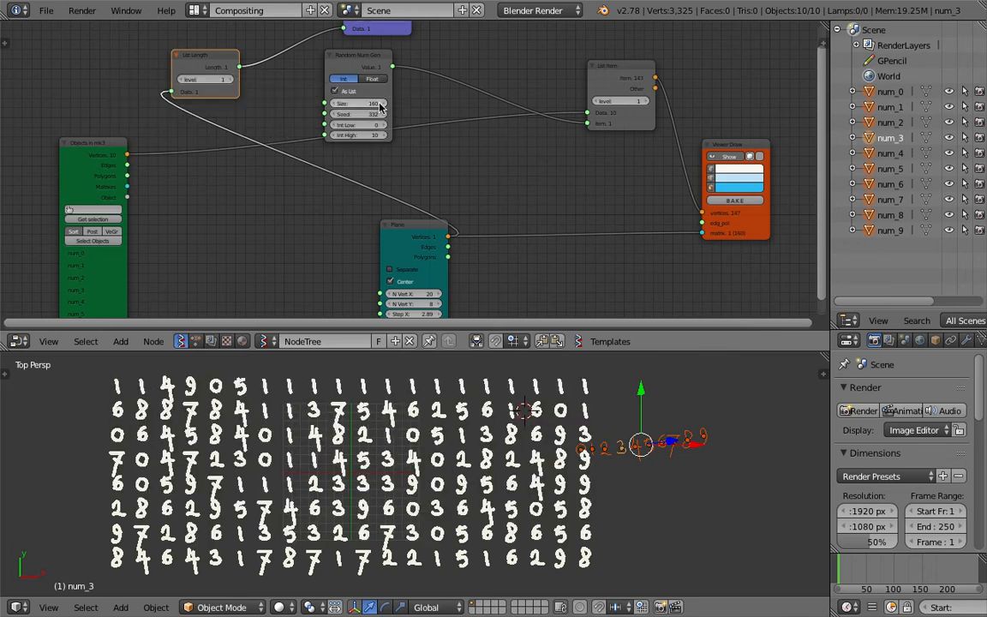
left_click(378, 104)
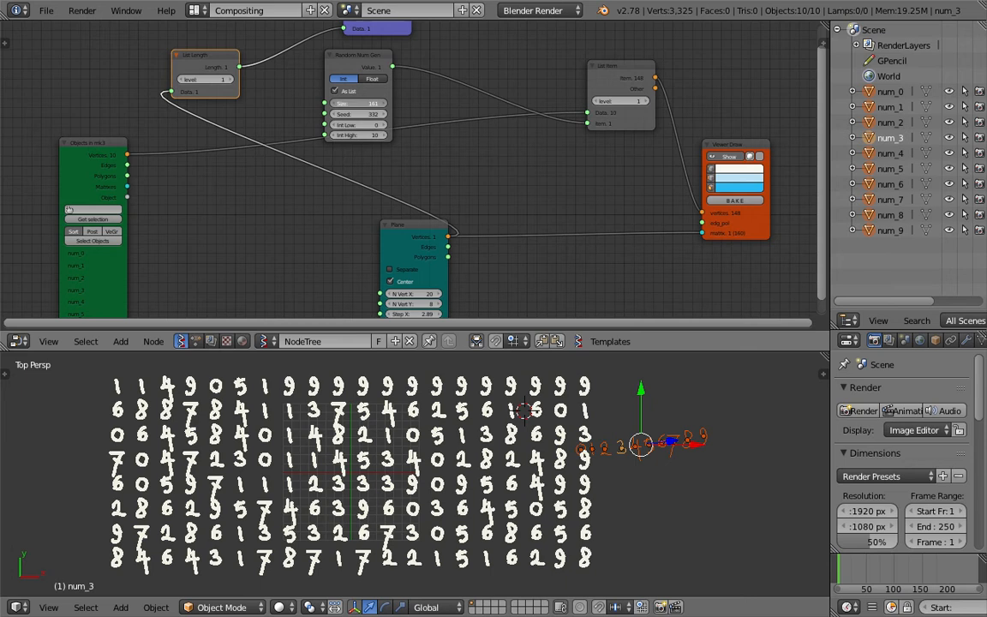
left_click_drag(371, 104, 379, 104)
key("ctrl+s")
left_click(371, 104)
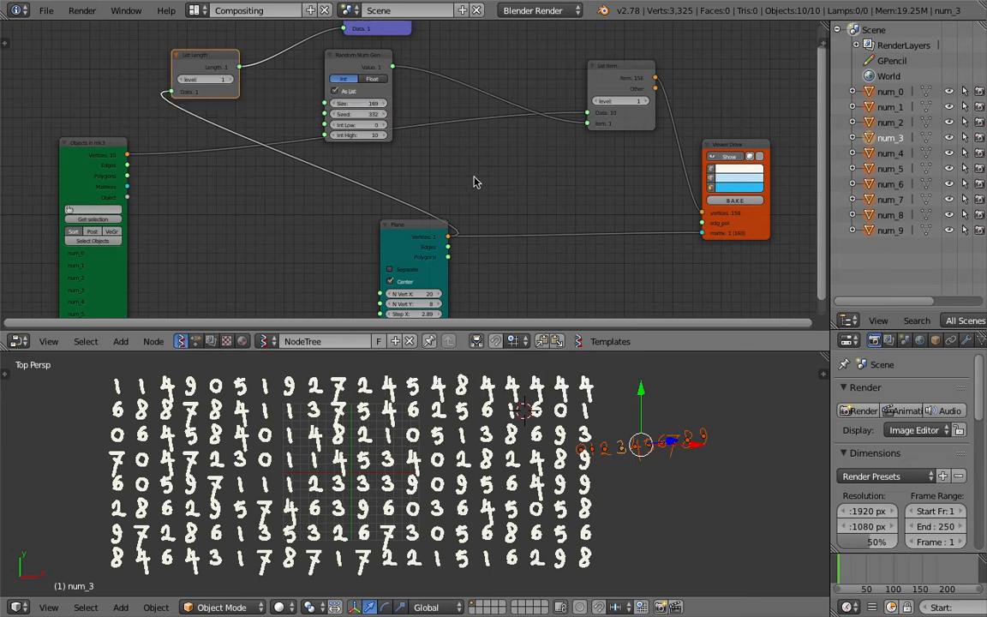
left_click(385, 104)
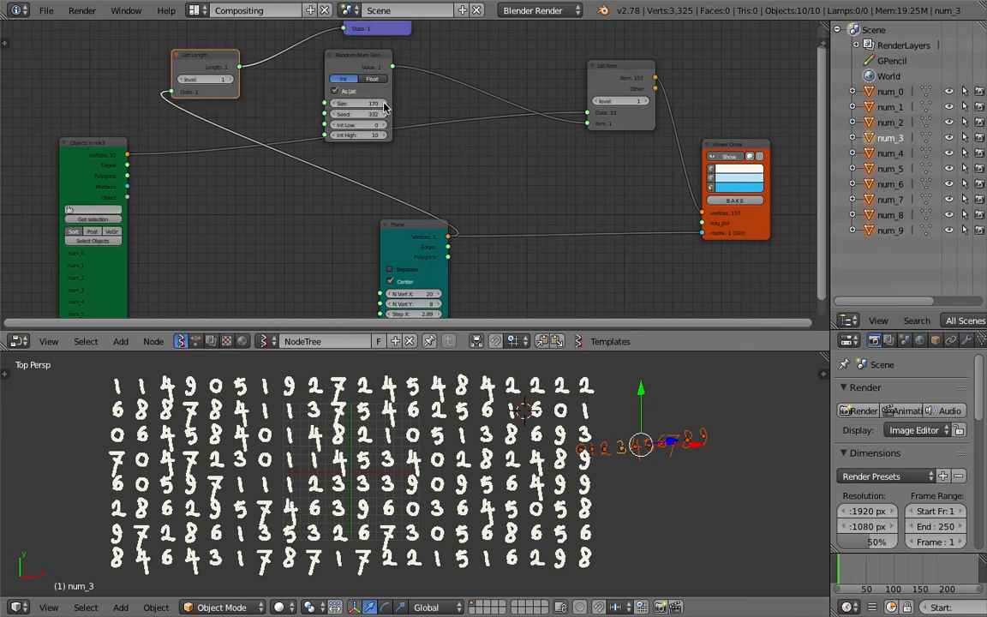
left_click(385, 104)
left_click(385, 105)
key("ctrl+s")
left_click(386, 106)
key("ctrl+s")
- Try level 2 on the List Item node, and return the level to 1
left_click_drag(597, 78, 517, 114)
left_click(491, 93)
scroll(517, 114, "up", 1)
left_click(583, 127)
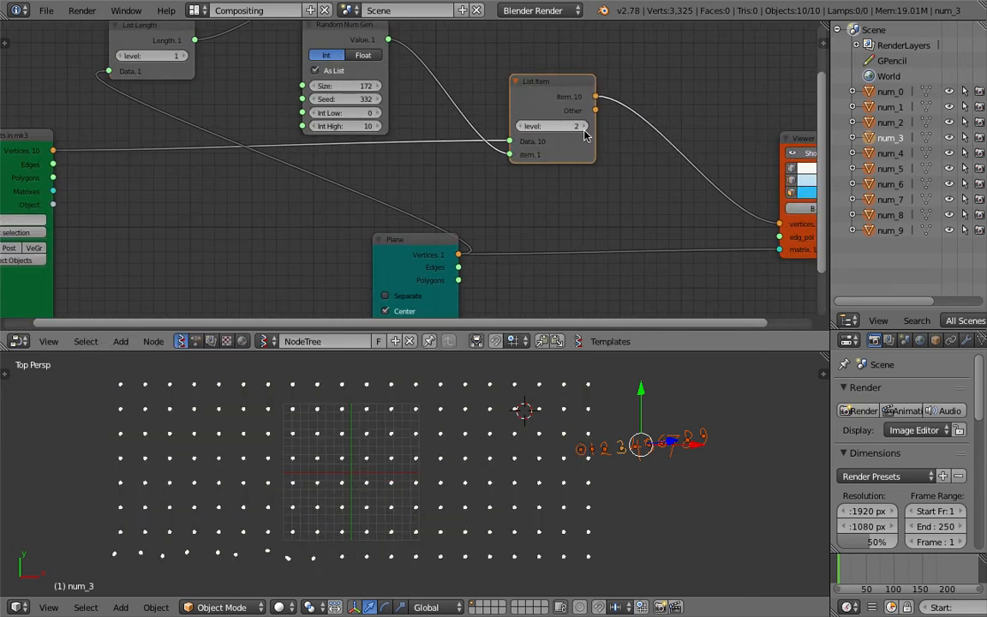
left_click(519, 127)
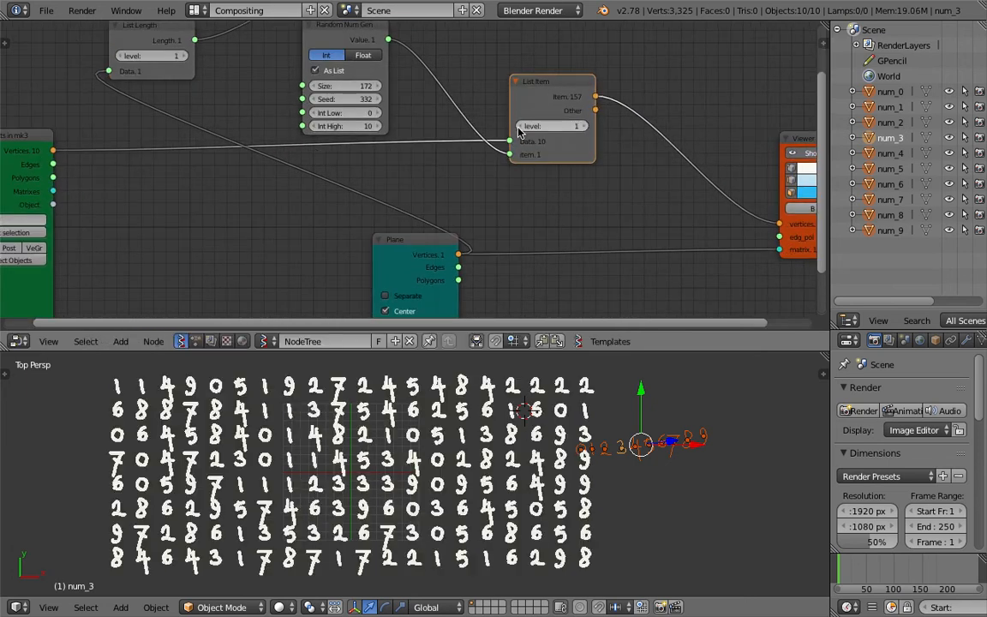
left_click(588, 130)
scroll(568, 126, "down", 1)
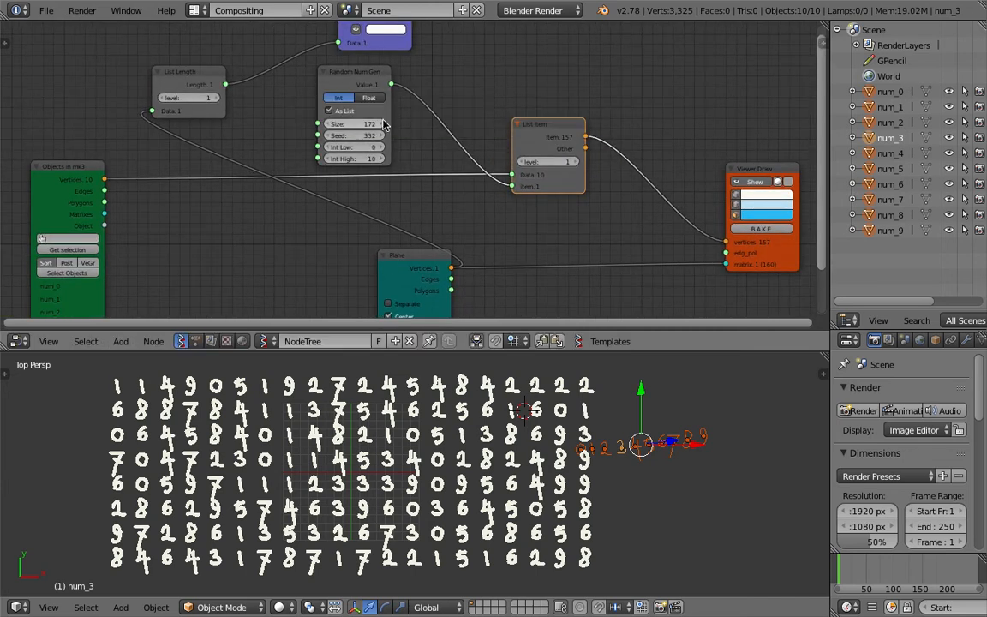
- Rearrange the Random Num Gen, Viewer Draw and List Item nodes, placing List Item nearer to Viewer Draw
left_click_drag(348, 83, 326, 85)
scroll(547, 168, "up", 2)
middle_click_drag(548, 169, 442, 169)
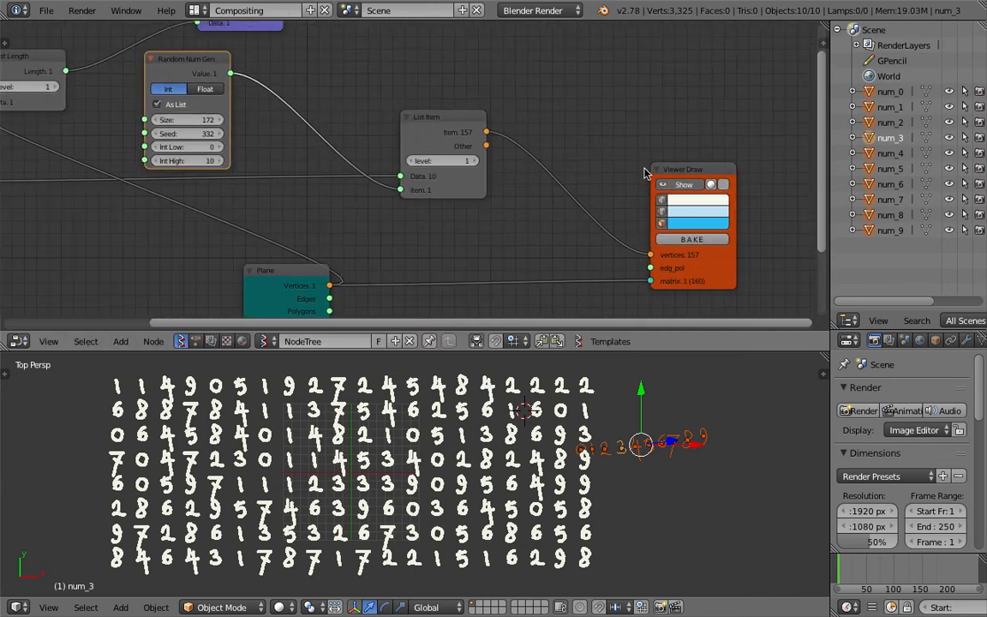
left_click_drag(677, 173, 631, 143)
scroll(528, 148, "down", 2)
middle_click_drag(498, 159, 513, 158)
scroll(505, 156, "up", 2)
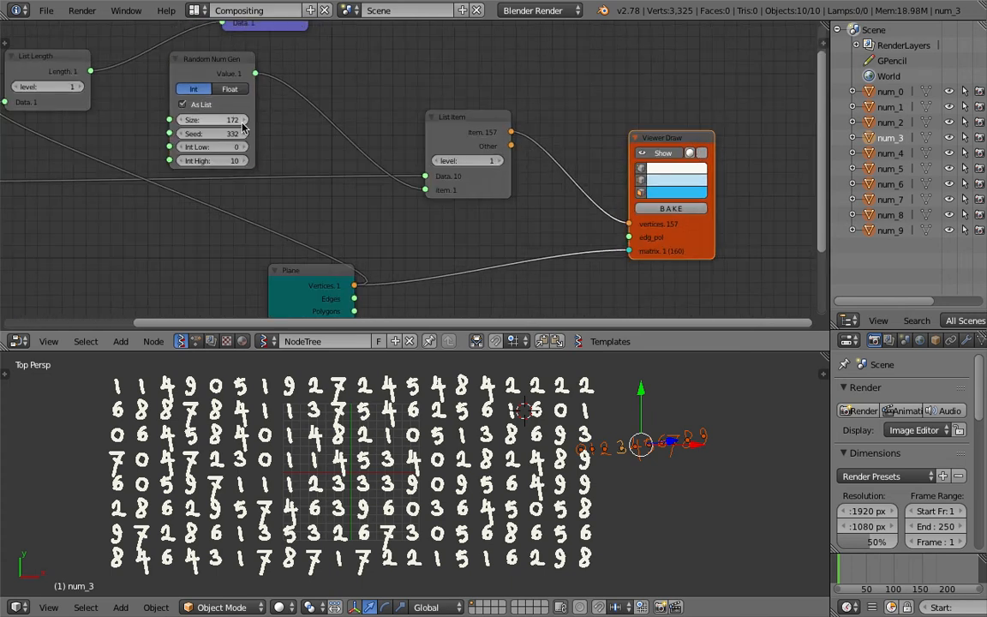
left_click_drag(445, 127, 488, 152)
- Try an Int High of 8 on Random Num Gen, and return it to 10
left_click(182, 164)
left_click(241, 161)
left_click(182, 162)
left_click(181, 162)
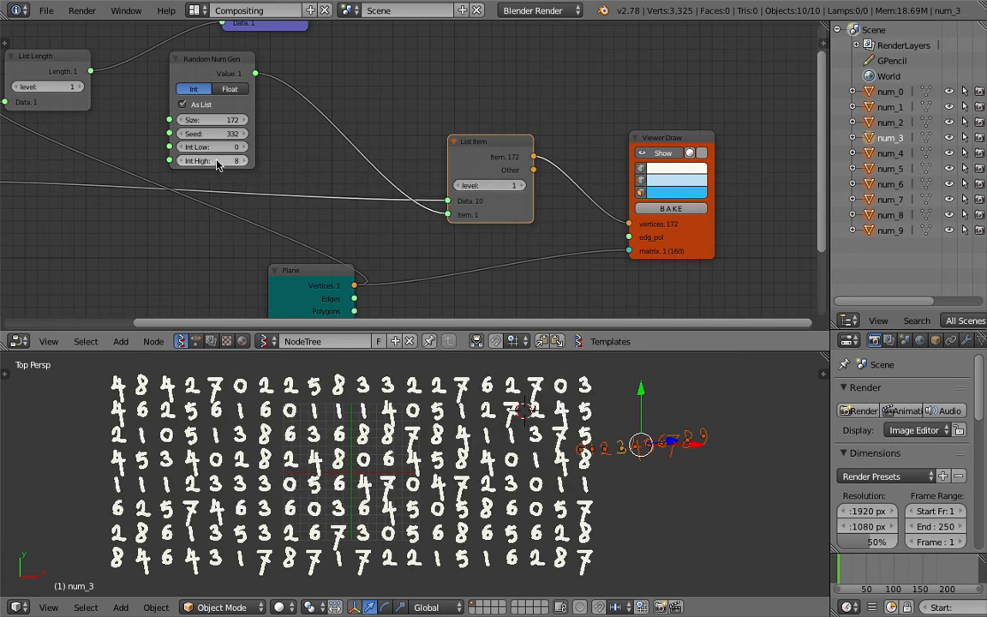
left_click(242, 162)
left_click(242, 161)
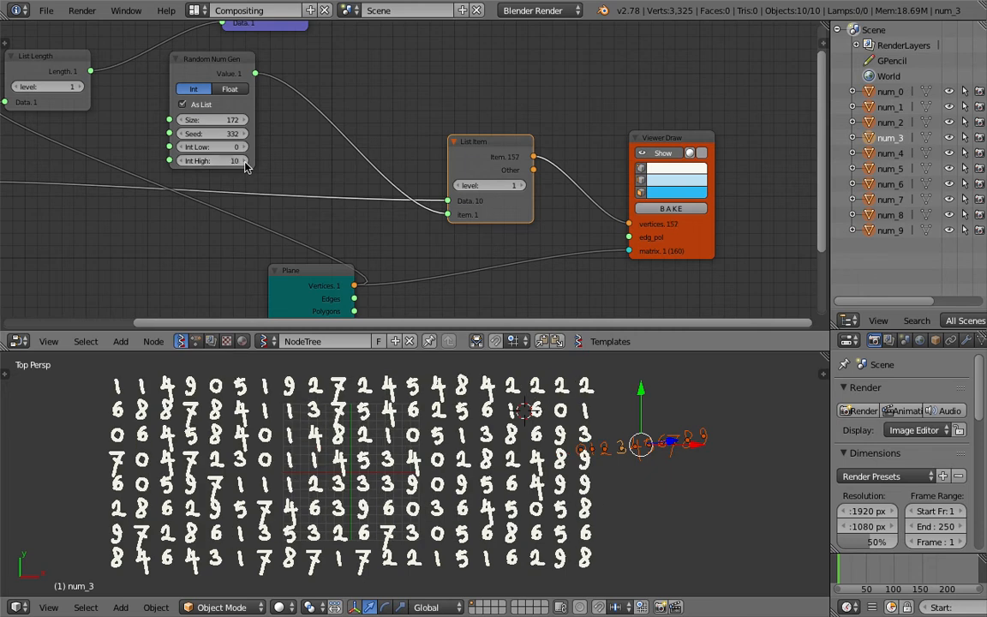
- Set Random Num Gen's Size to 180
left_click(227, 121)
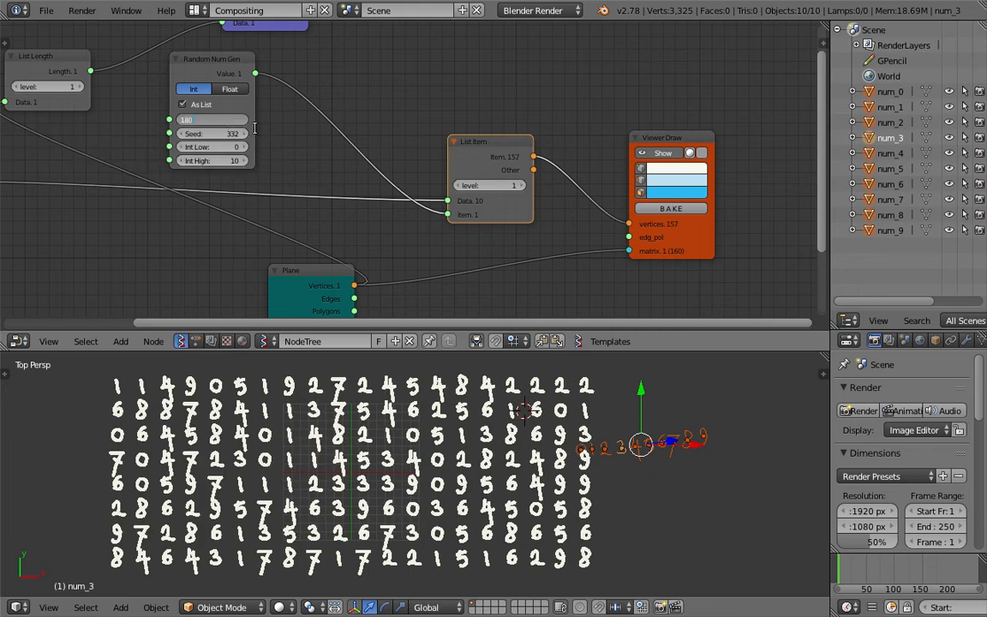
key("Return")
middle_click_drag(257, 187, 278, 125)
middle_click_drag(315, 194, 313, 156)
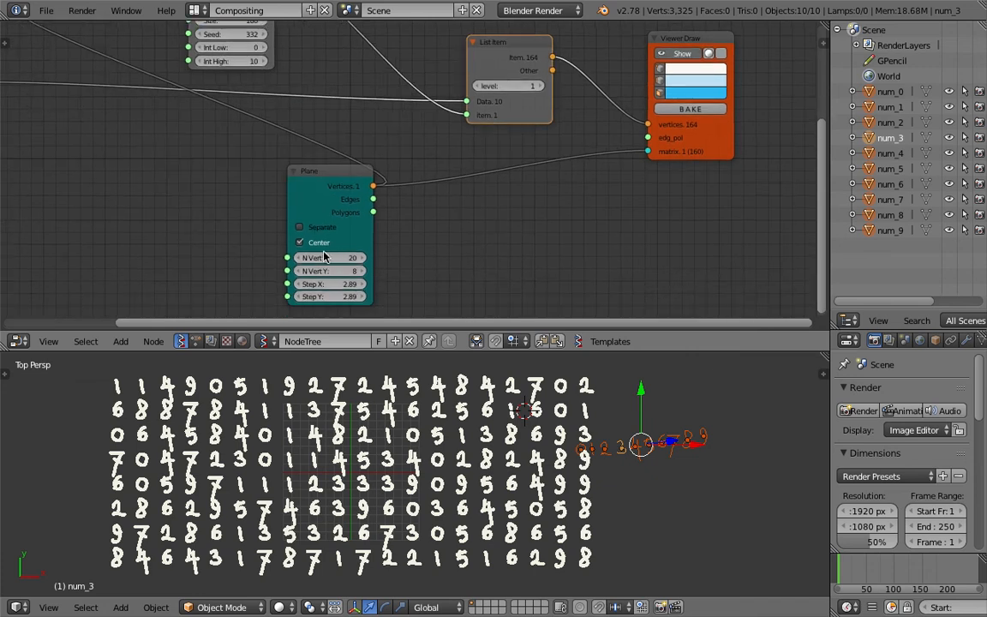
- Set the Plane node's N Vert X and N Vert Y to 20 and Random Num Gen's Size to 400
left_click(327, 258)
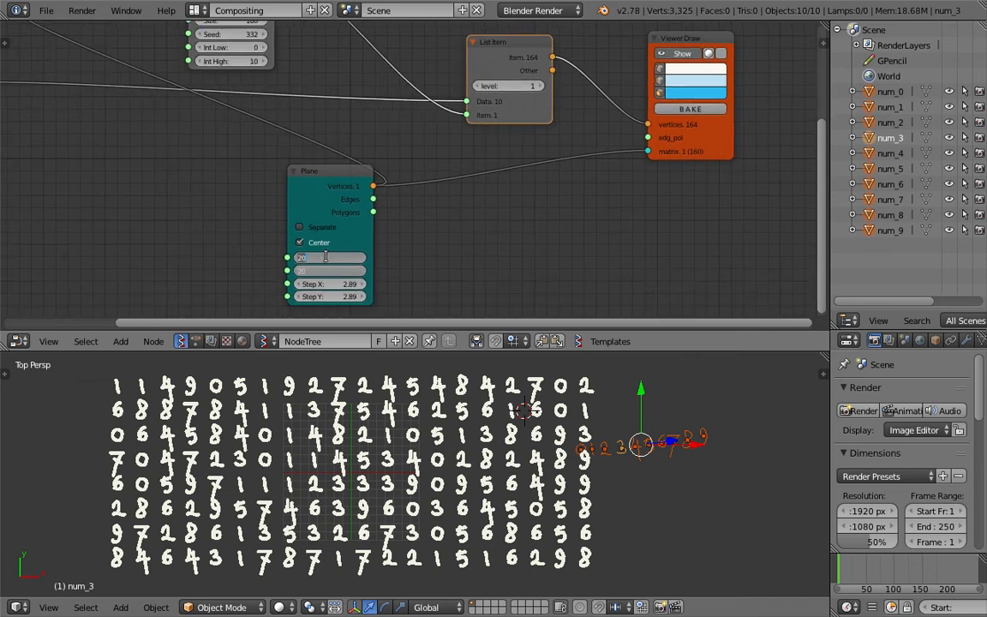
key("Return")
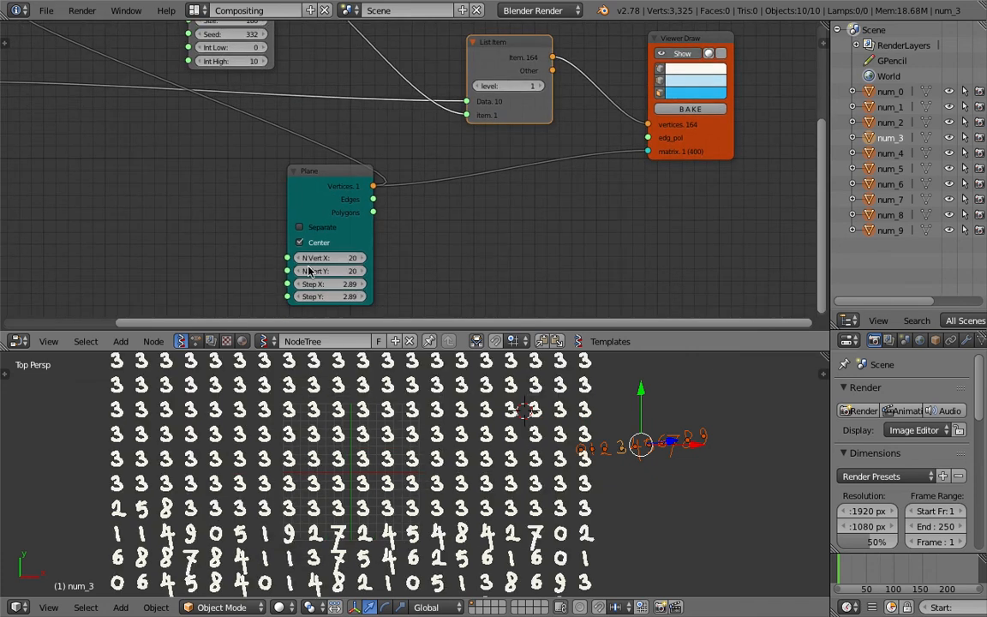
scroll(368, 214, "up", 1)
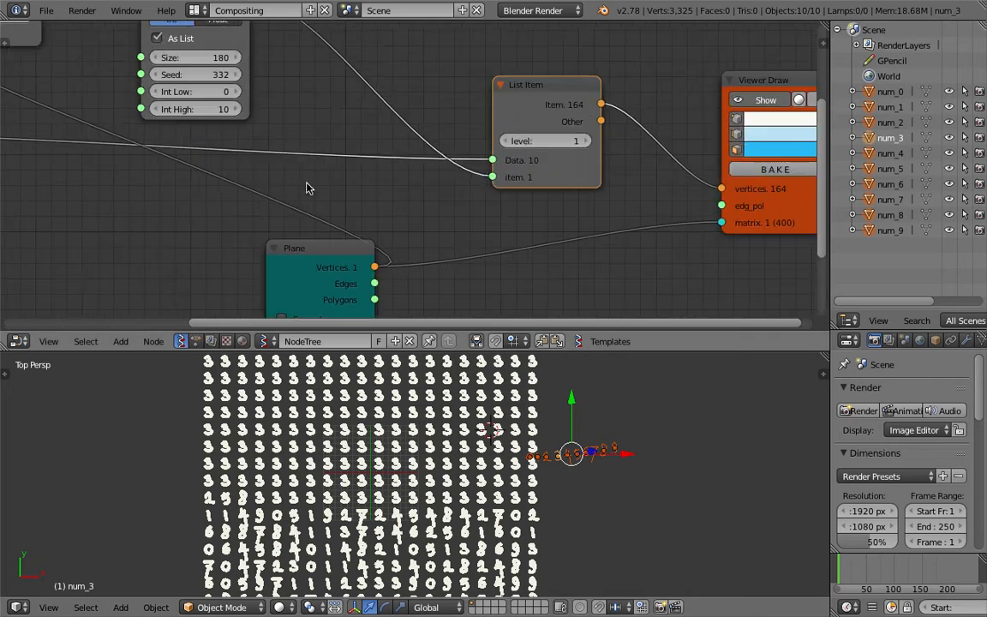
left_click(200, 57)
type("400")
key("Return")
- Save the file, and shift the List Item and Viewer Draw nodes slightly away from the Random Num Gen node
middle_click_drag(286, 109, 287, 144)
scroll(501, 125, "up", 2)
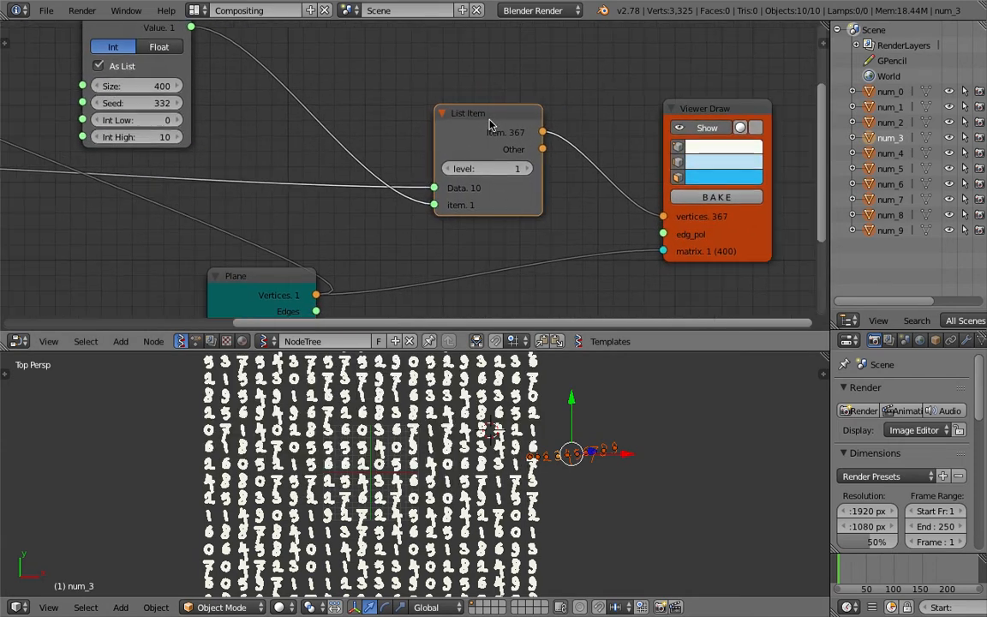
scroll(542, 125, "down", 1)
middle_click_drag(501, 142, 491, 173)
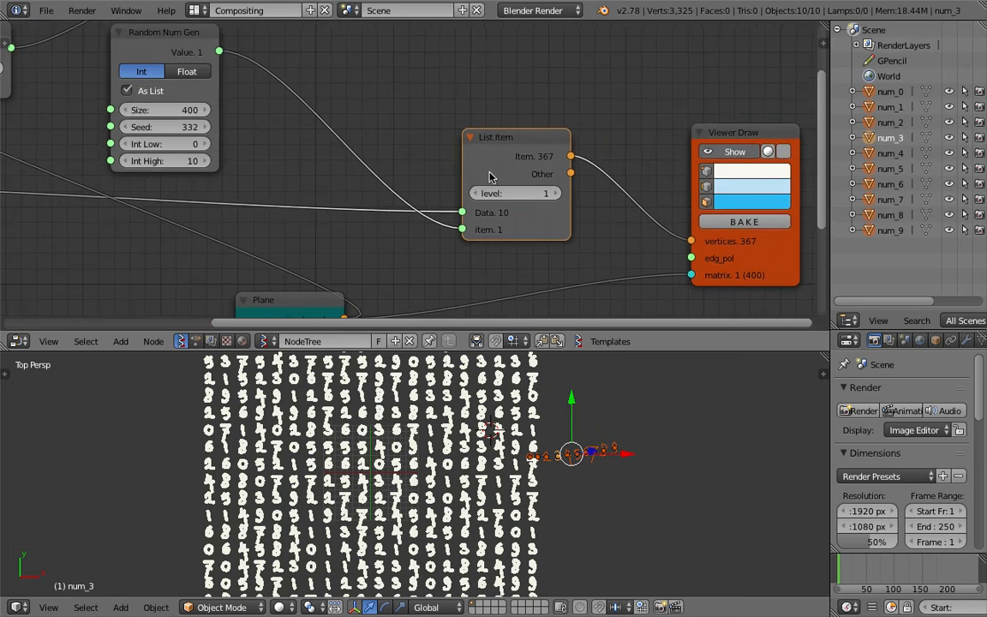
scroll(494, 177, "down", 1)
key("ctrl+s")
left_click(498, 179)
left_click_drag(497, 154, 511, 137)
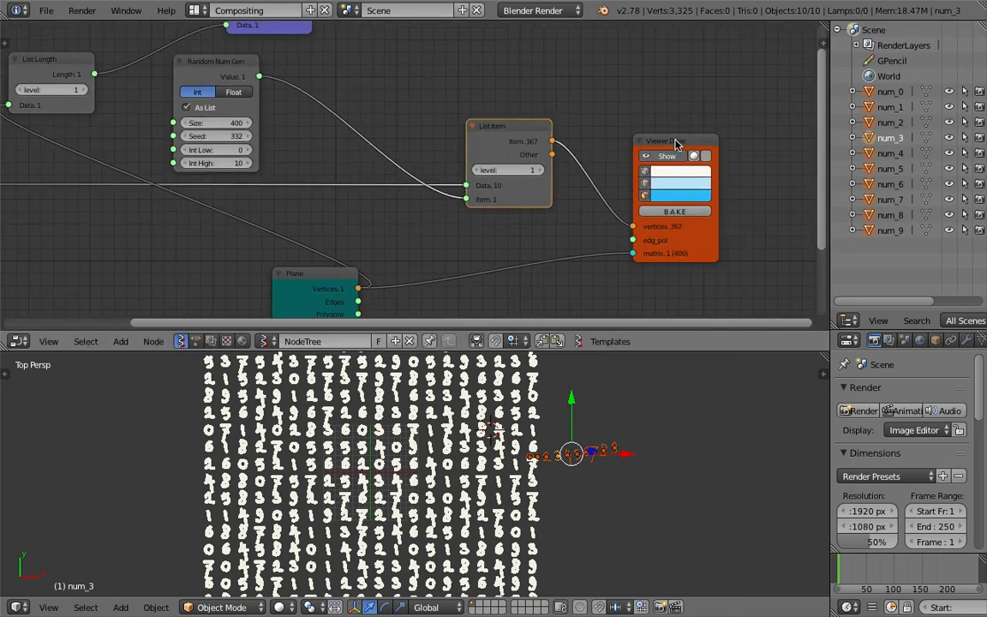
left_click_drag(678, 145, 708, 139)
- Move Random Num Gen nearer to List Item, shift the Objects in mk3 node, and save the file
middle_click_drag(430, 171, 535, 208)
scroll(534, 209, "down", 1)
middle_click_drag(402, 154, 407, 159)
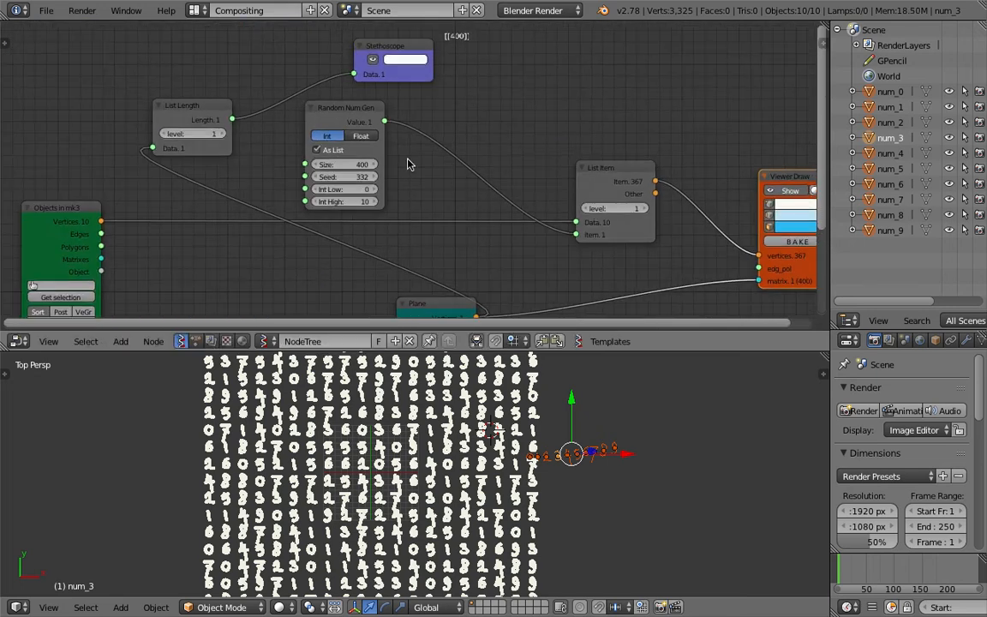
left_click_drag(362, 111, 488, 117)
middle_click_drag(368, 176, 352, 126)
left_click_drag(56, 159, 95, 154)
key("ctrl+s")
left_click(143, 153)
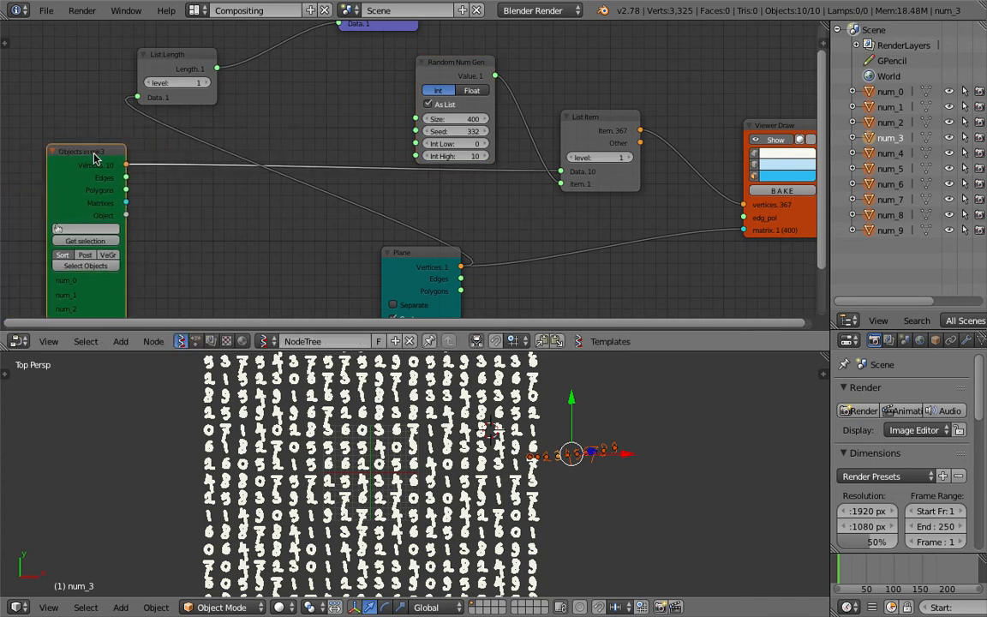
- Lower the List Item node slightly, and set Random Num Gen's Seed to 409
scroll(231, 182, "down", 1)
scroll(227, 181, "up", 3)
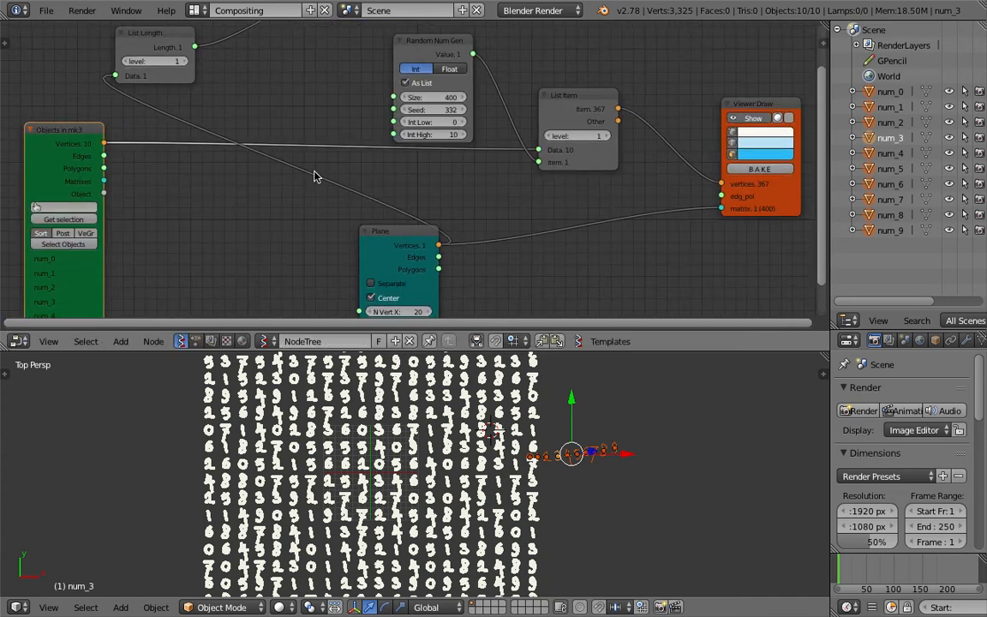
middle_click_drag(377, 188, 366, 197)
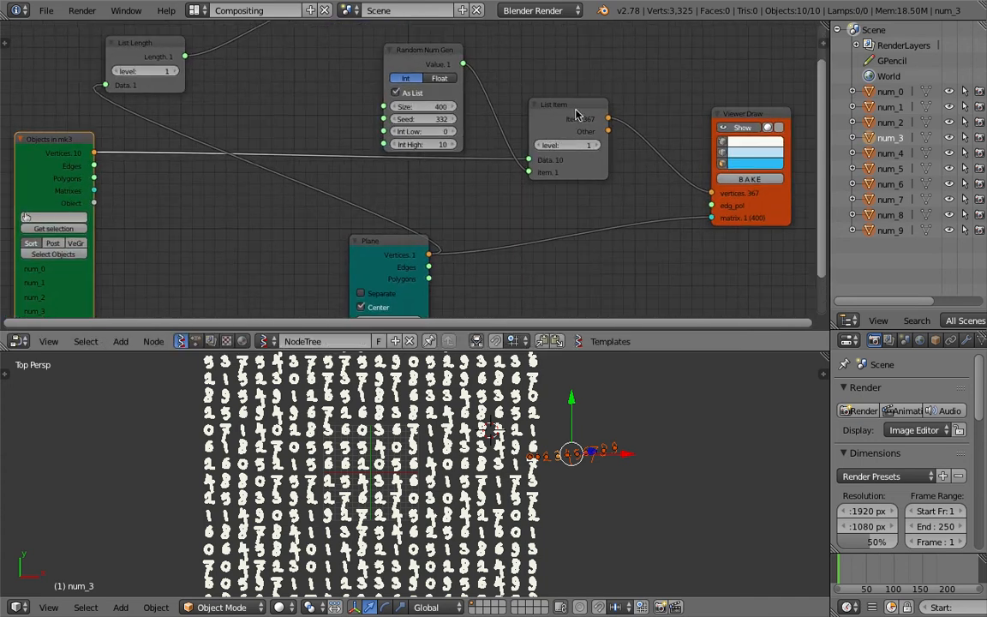
left_click_drag(575, 109, 565, 119)
middle_click_drag(533, 159, 495, 160)
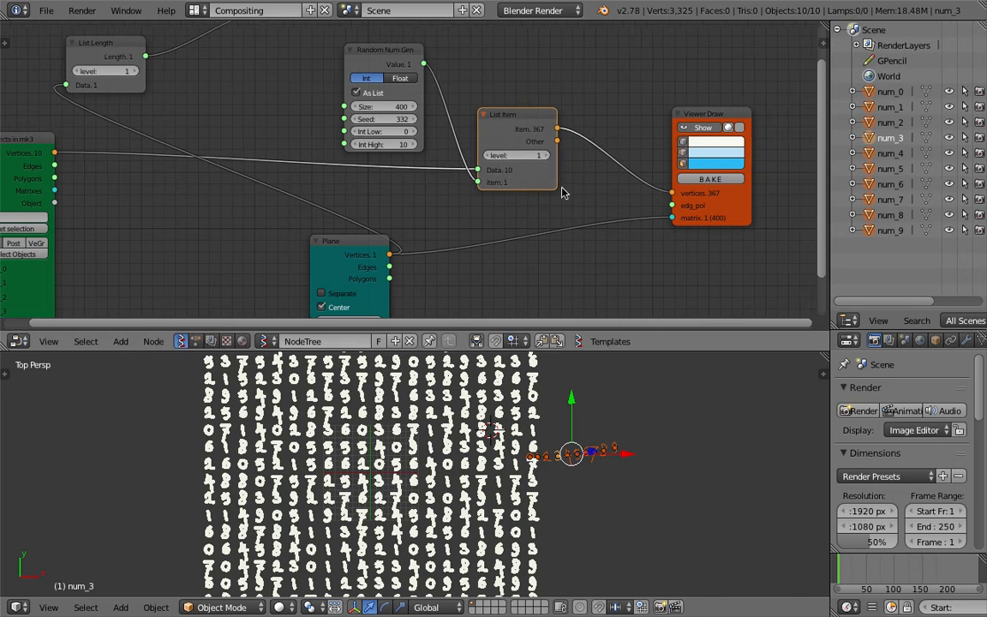
left_click(415, 119)
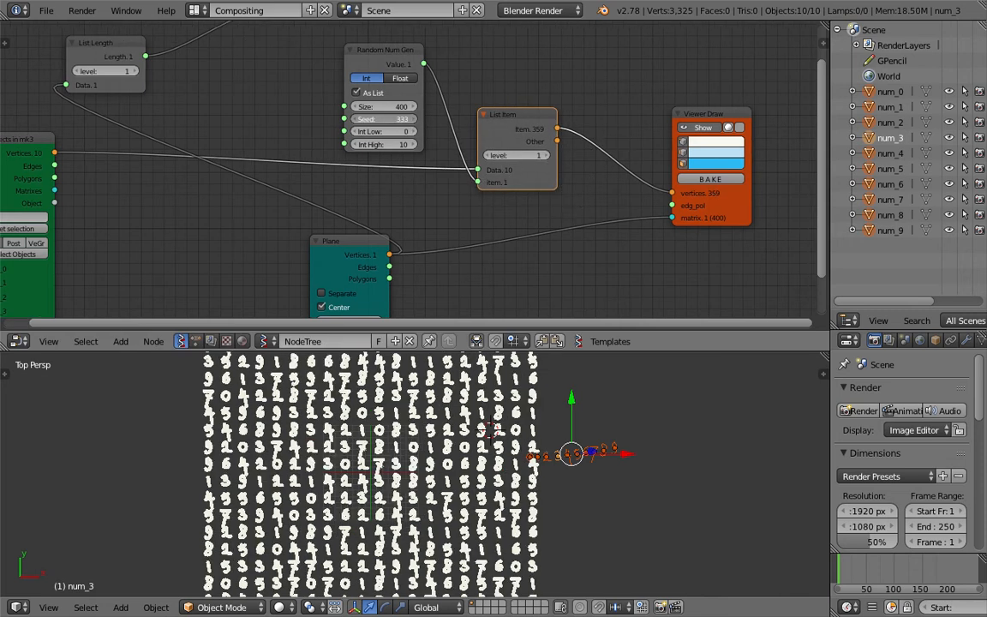
left_click_drag(414, 119, 479, 119)
- Try the Float mode on Random Num Gen, return it to Int, and shift the node slightly away from List Item
left_click(403, 78)
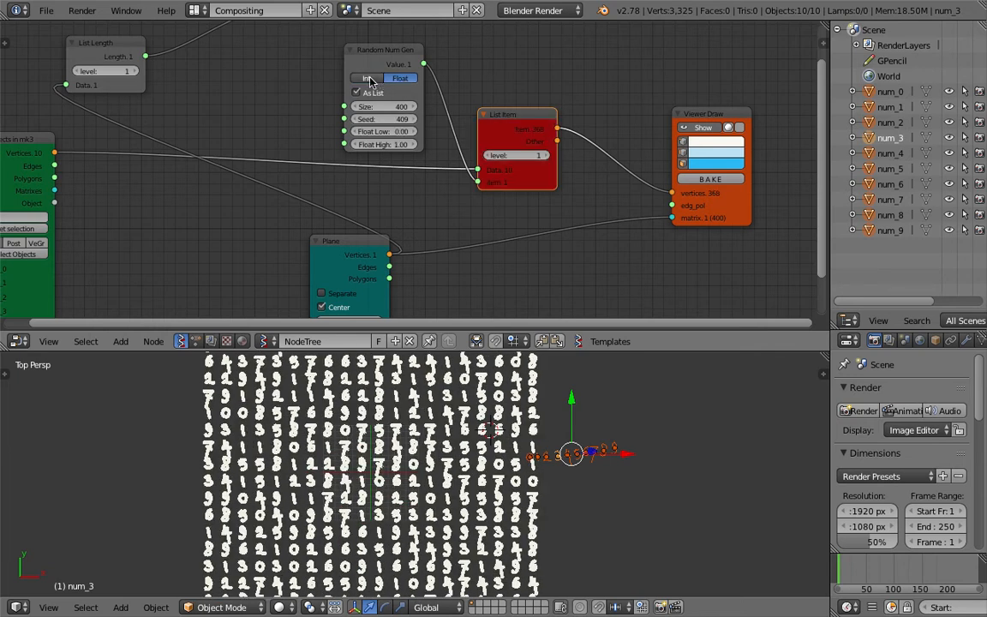
left_click(370, 80)
left_click_drag(384, 61, 358, 63)
- Add a Stethoscope MK2 node above List Item, fed by Random Num Gen's Value, and set it to graphical display
middle_click_drag(454, 128, 439, 176)
scroll(439, 177, "up", 3)
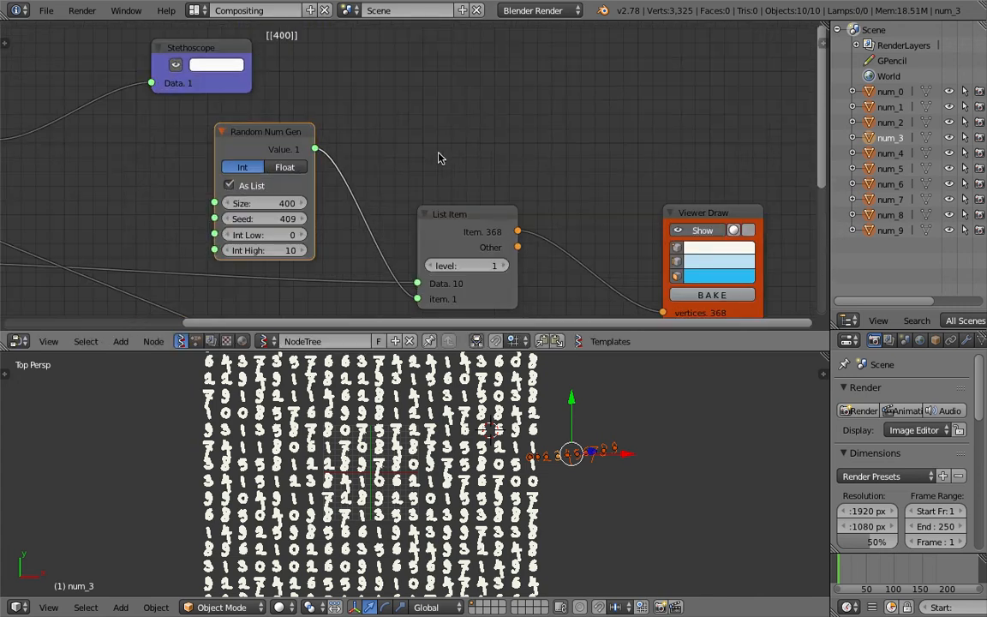
key("shift+a")
type("sste")
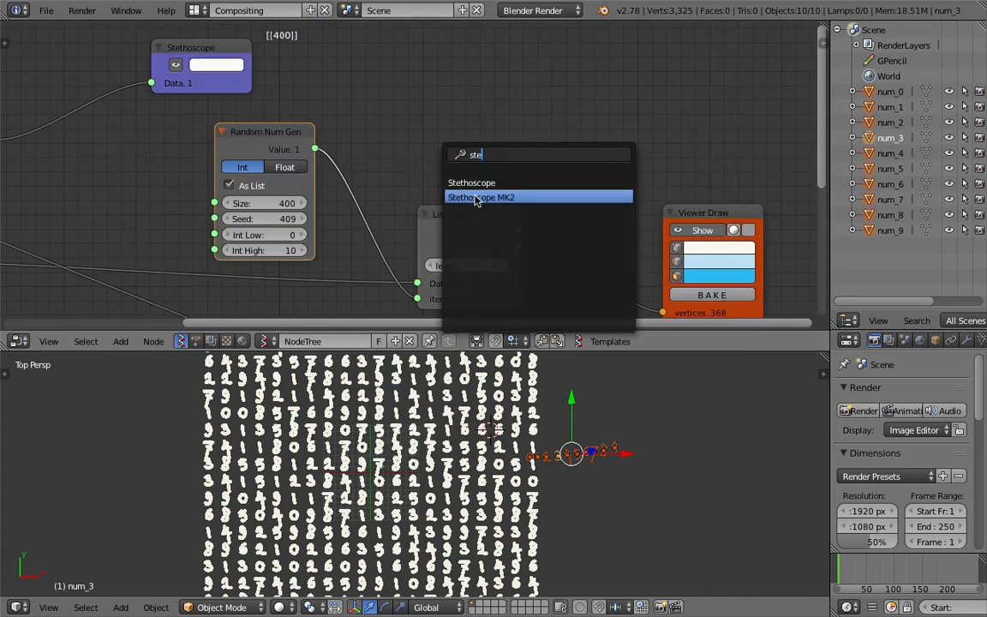
left_click(476, 200)
left_click(475, 198)
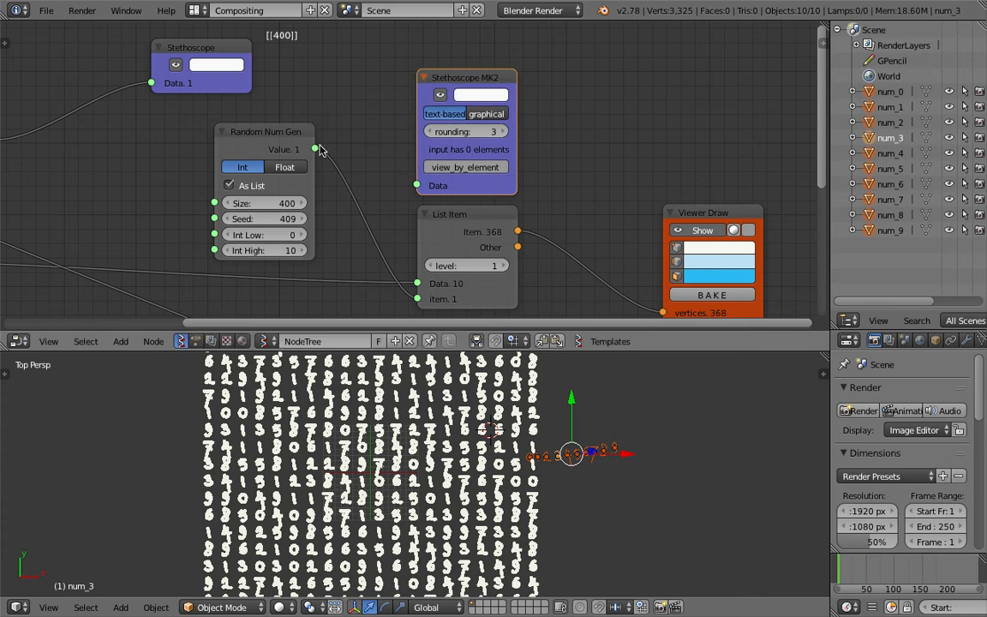
left_click_drag(315, 149, 414, 187)
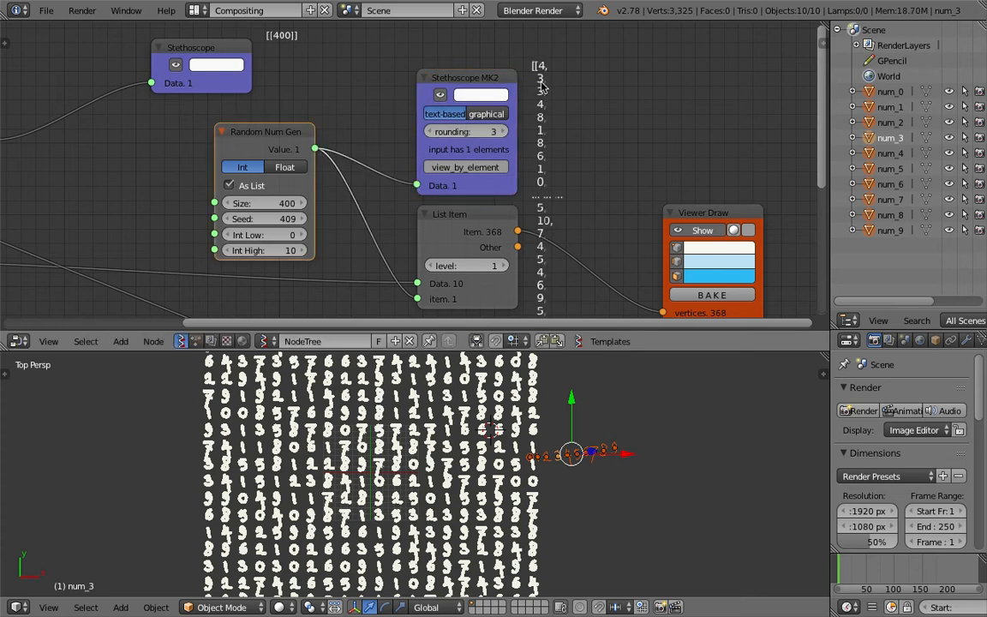
left_click(488, 114)
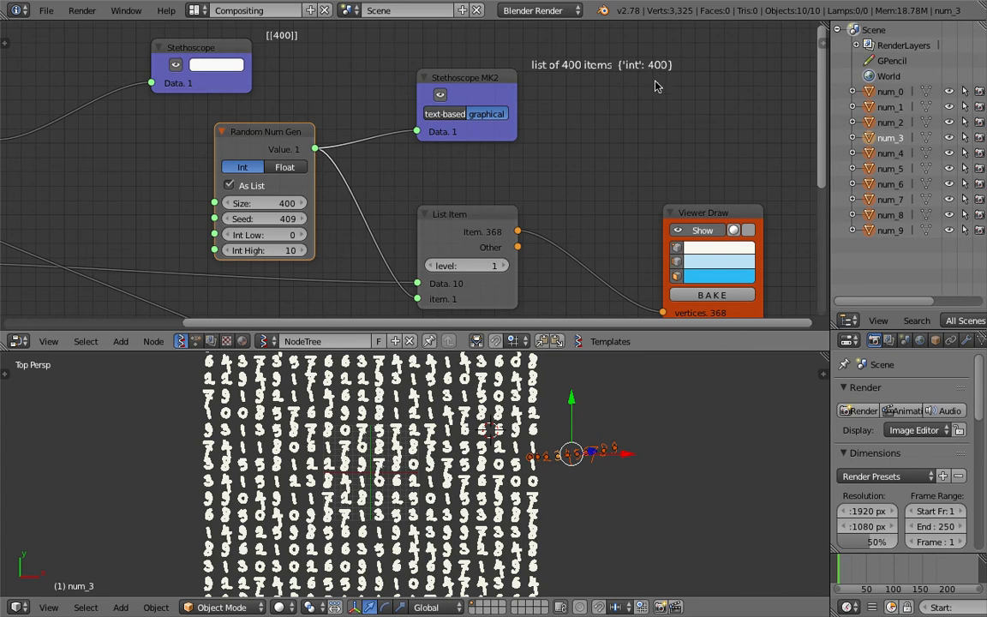
- Move List Item and Viewer Draw farther from Random Num Gen, and save the file
scroll(603, 148, "down", 2)
middle_click_drag(519, 196, 567, 151)
key("ctrl+s")
left_click(563, 155)
left_click_drag(486, 141, 529, 151)
left_click_drag(711, 138, 764, 153)
left_click_drag(520, 168, 597, 174)
key("ctrl+s")
left_click(593, 170)
- Move Random Num Gen closer to the Stethoscope MK2 node, and save the file
middle_click_drag(368, 168, 377, 152)
left_click_drag(341, 55, 382, 45)
key("ctrl+s")
left_click(363, 67)
- Lower the Objects in mk3 node slightly, and save the file
middle_click_drag(288, 124, 382, 132)
scroll(382, 132, "down", 1)
left_click_drag(97, 166, 90, 190)
middle_click_drag(270, 231, 245, 199)
key("ctrl+s")
left_click(245, 200)
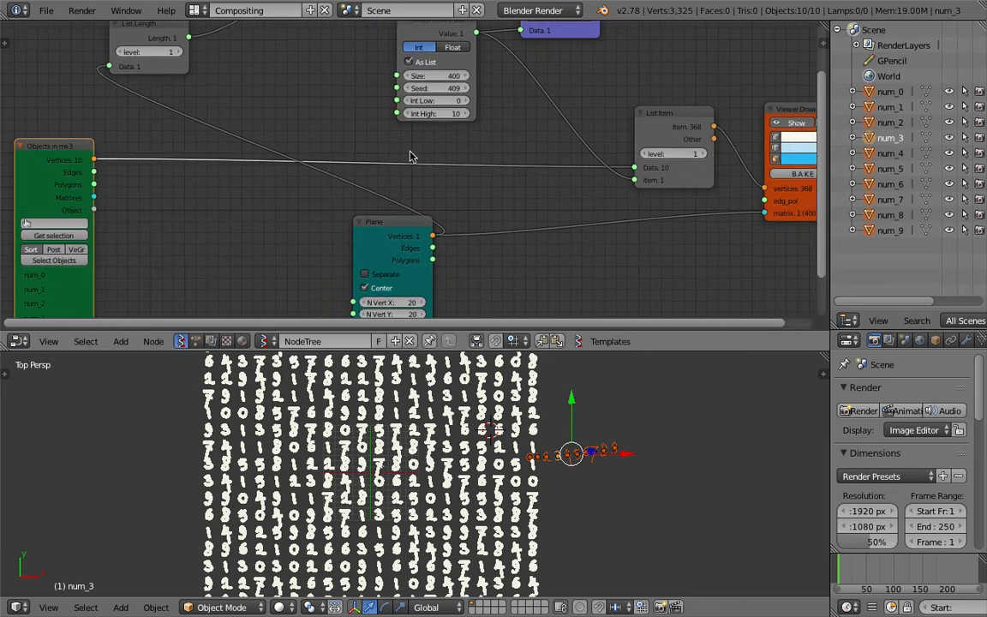
key("ctrl+s")
left_click(436, 156)
- Insert a List Join node into the link between Objects in mk3's Vertices and List Item's Data
key("space")
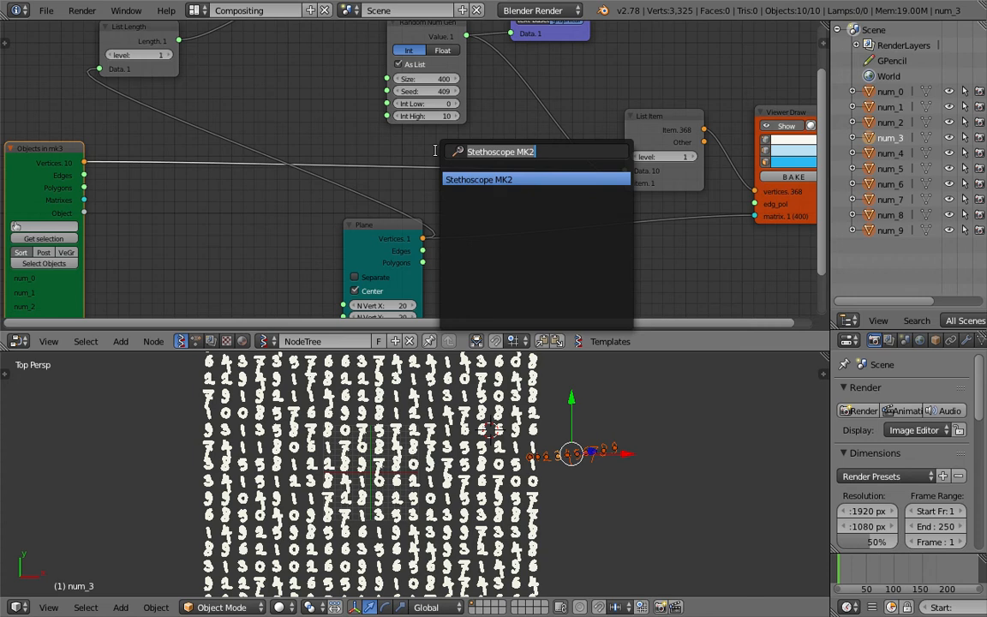
type("list")
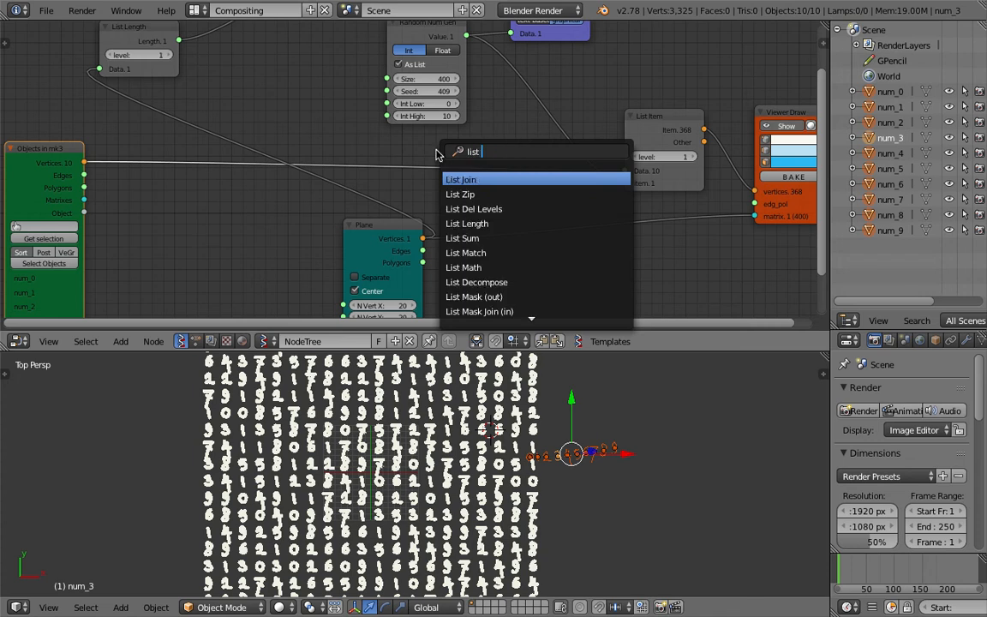
key("Return")
left_click(447, 139)
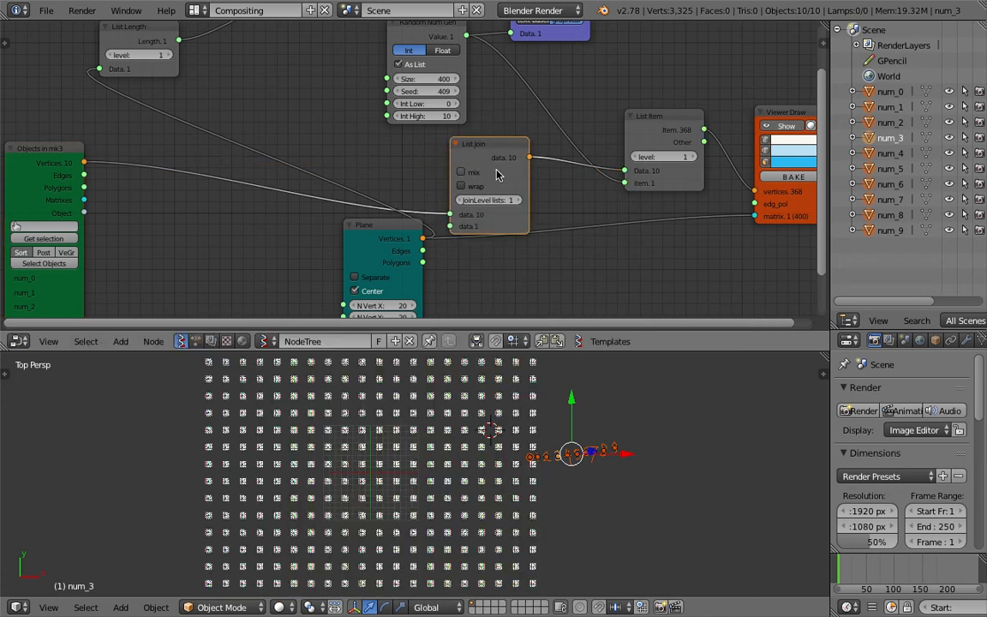
- Try the join level, wrap and mix options of the List Join node
left_click(515, 201)
left_click(473, 184)
left_click(464, 199)
left_click(464, 173)
left_click(464, 184)
left_click(463, 173)
- Delete the List Join node and reconnect Objects in mk3's Vertices directly to List Item's Data
key("x")
left_click_drag(84, 162, 625, 170)
- Connect Objects in mk3's Vertices to Stethoscope MK2 and examine the structure of the vertex lists
middle_click_drag(488, 159, 393, 210)
middle_click_drag(90, 214, 149, 205)
left_click_drag(81, 197, 507, 70)
left_click_drag(613, 105, 614, 105)
middle_click_drag(613, 105, 602, 129)
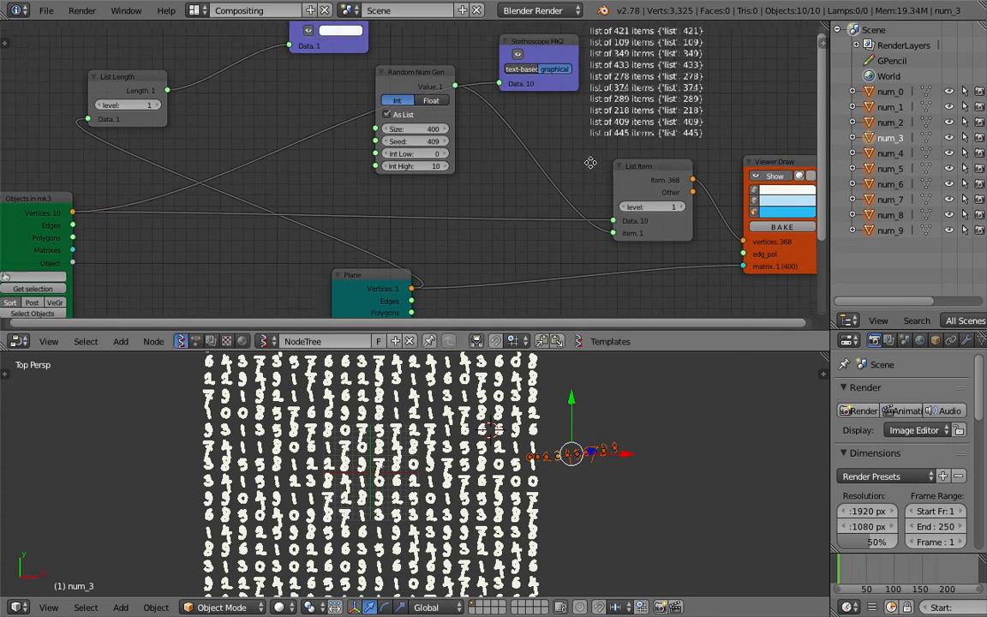
scroll(593, 124, "up", 1)
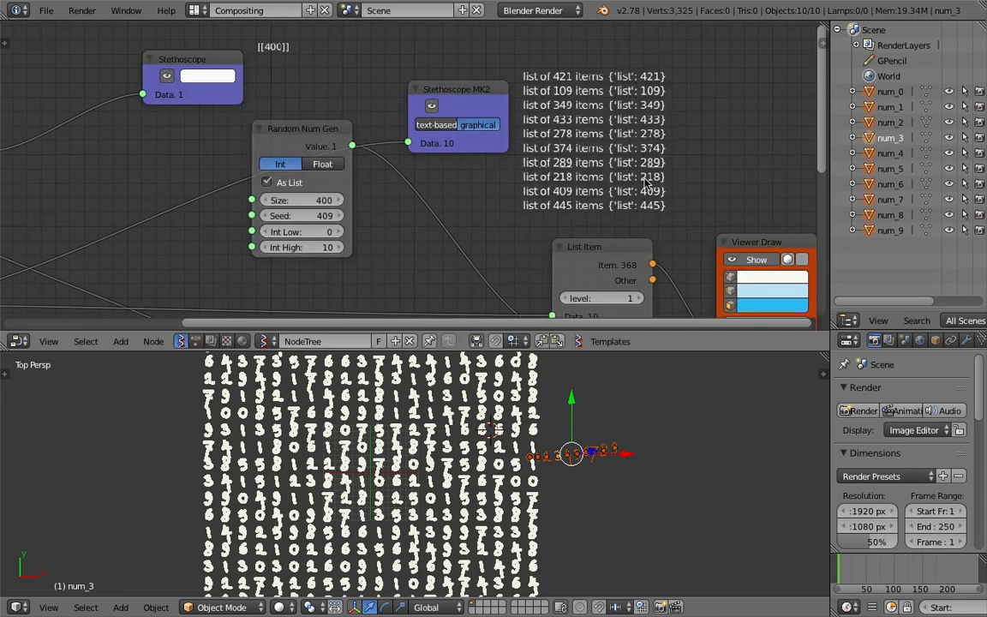
scroll(343, 180, "down", 1)
middle_click_drag(344, 179, 389, 144)
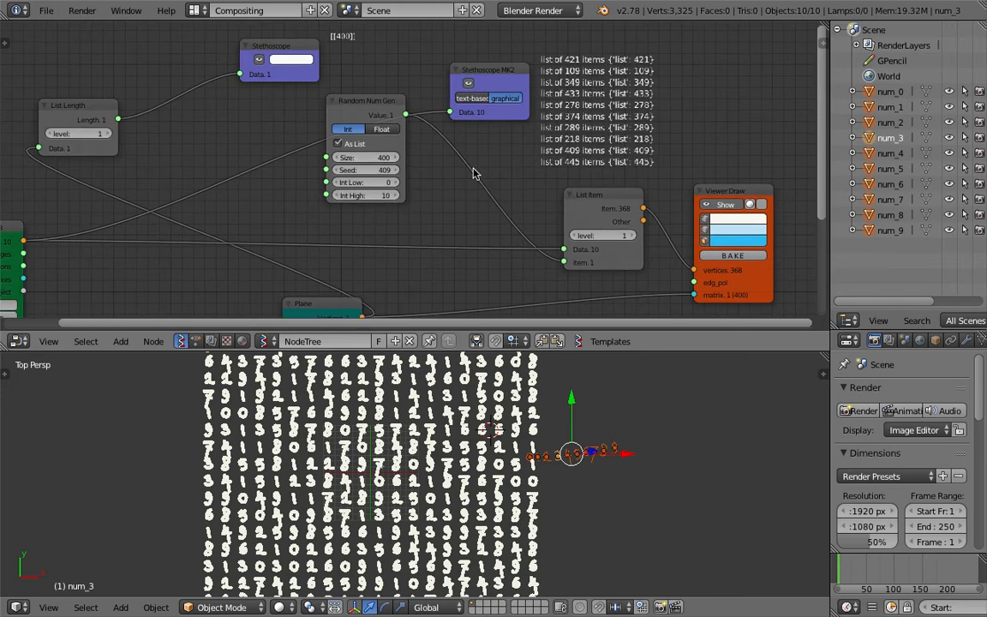
- Move the List Item node nearer to Random Num Gen
middle_click_drag(589, 209, 566, 178)
left_click_drag(566, 182, 527, 178)
middle_click_drag(494, 160, 482, 150)
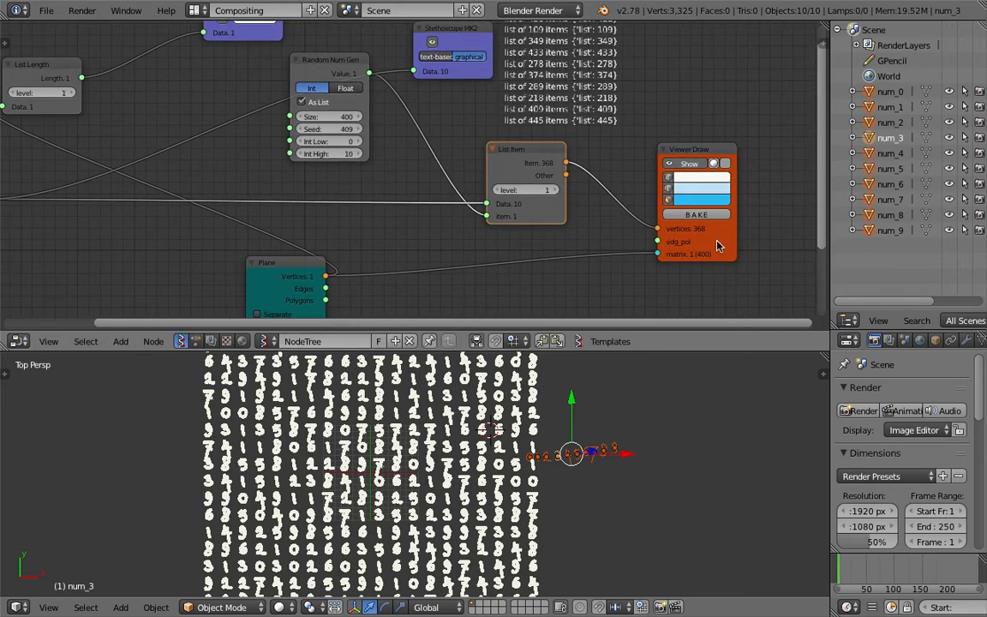
- Try several Size values on Random Num Gen, ending at 481, and set its Seed to 466
left_click_drag(346, 116, 348, 117)
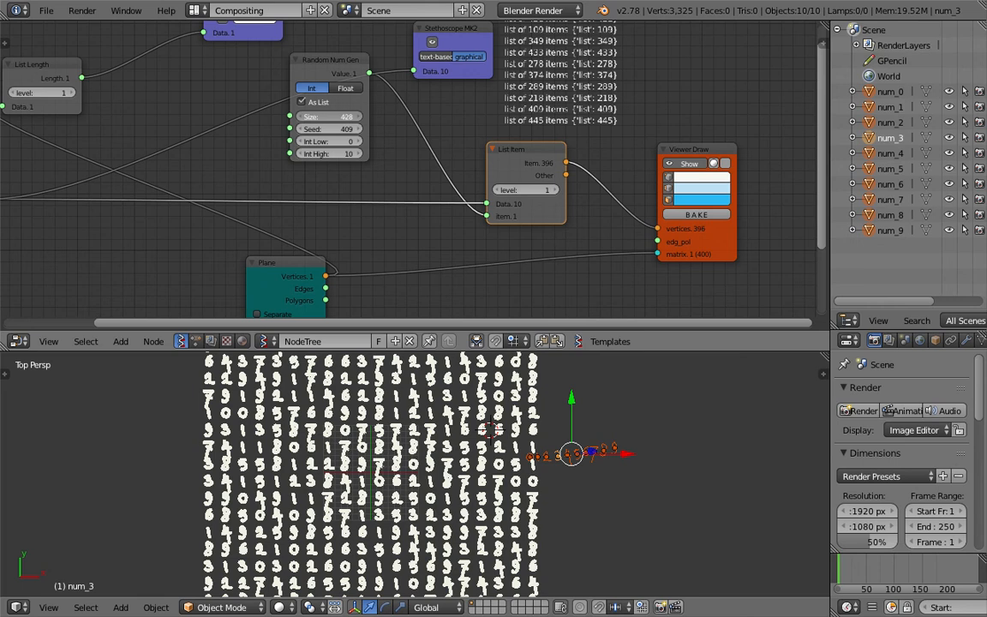
left_click_drag(346, 125, 348, 120)
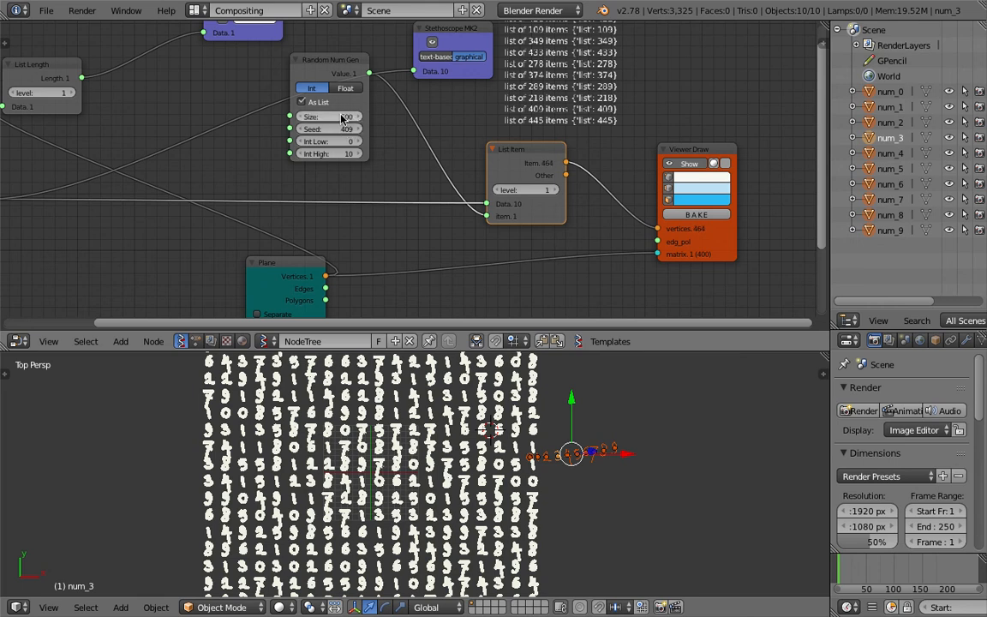
left_click_drag(343, 118, 343, 117)
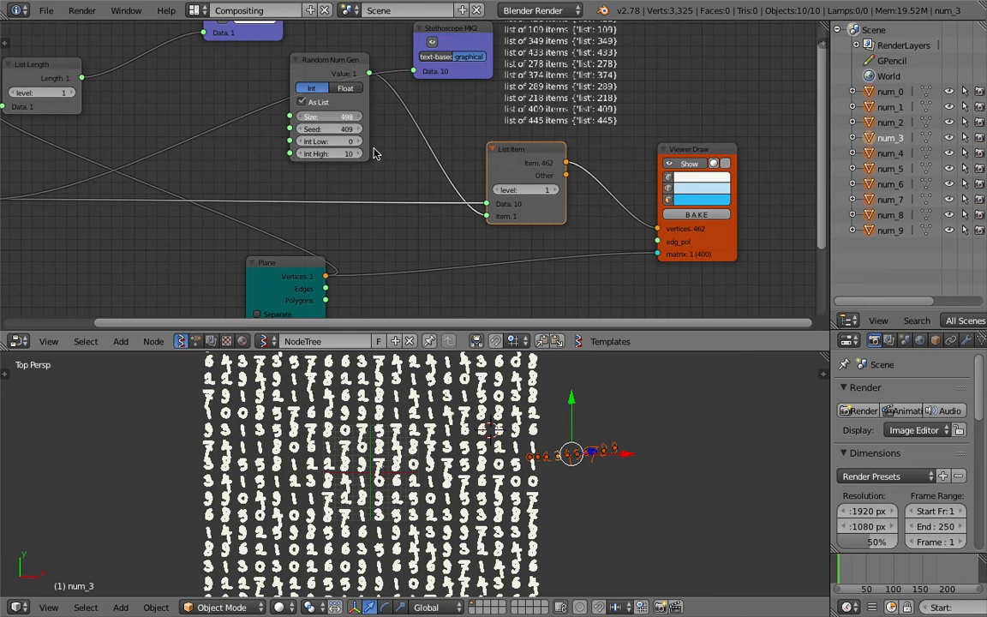
left_click_drag(403, 174, 396, 176)
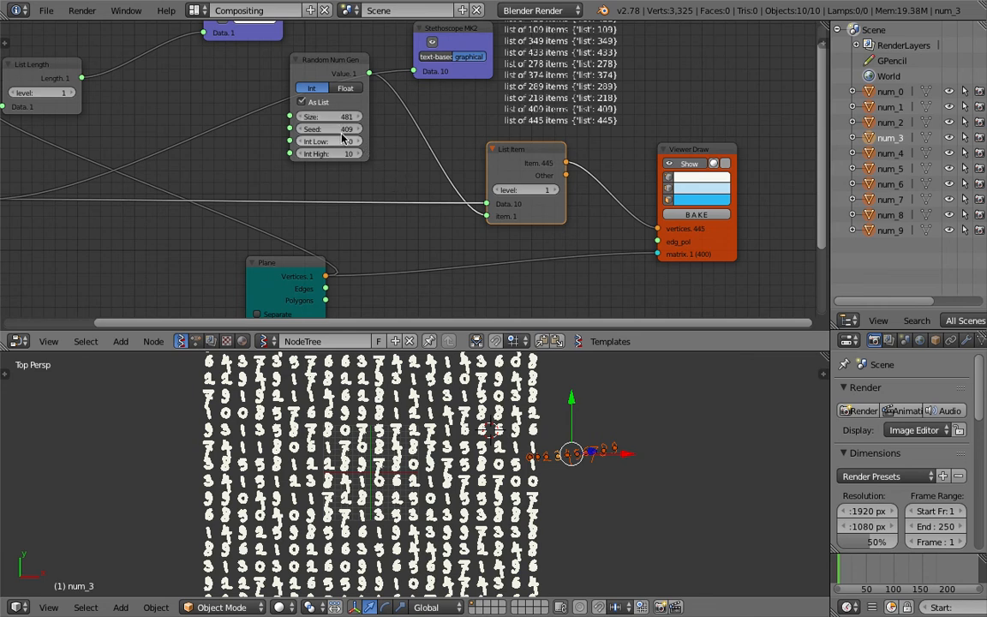
left_click_drag(340, 130, 347, 141)
- Move the List Item node even closer to Random Num Gen, and save the file
left_click_drag(678, 272, 718, 243)
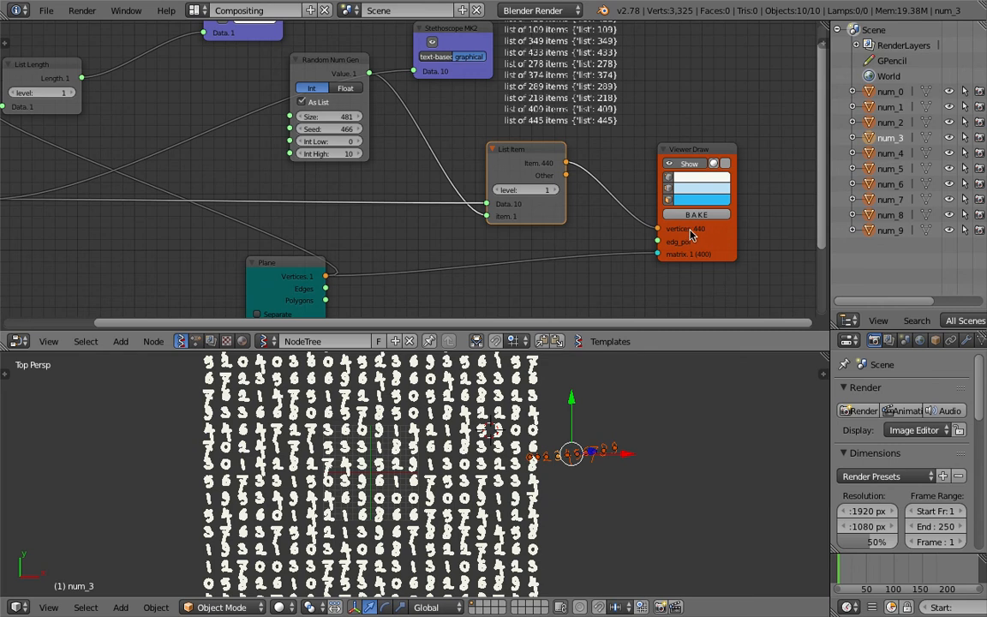
left_click_drag(548, 158, 501, 151)
scroll(517, 220, "down", 4)
scroll(429, 216, "up", 2)
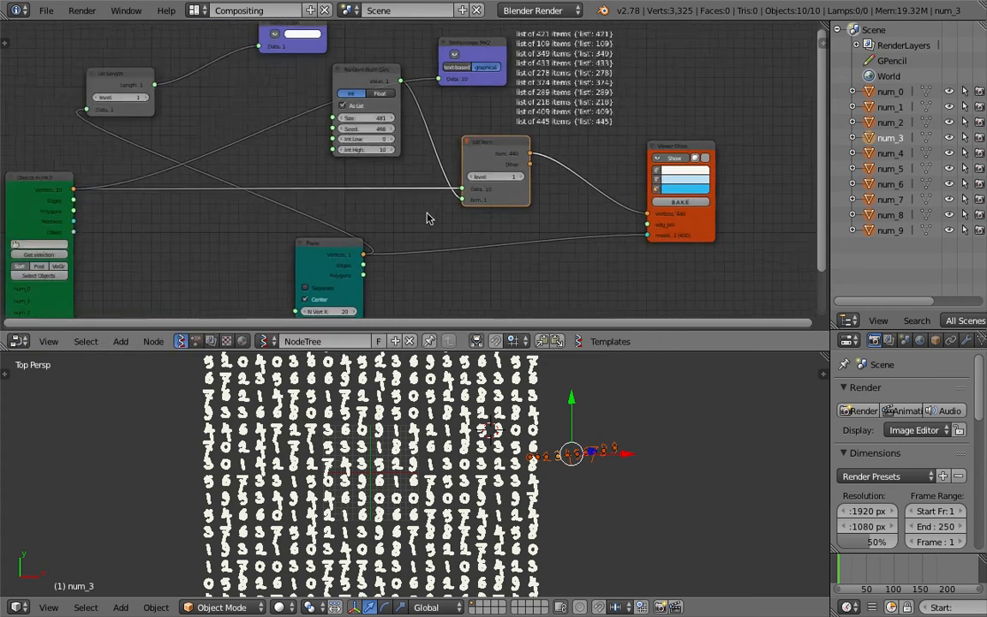
key("ctrl+s")
left_click(479, 473)
- Move the Objects in mk3 node slightly closer to the other nodes, and save the file over the existing one
middle_click_drag(438, 181, 485, 139)
left_click_drag(101, 131, 132, 108)
left_click(45, 11)
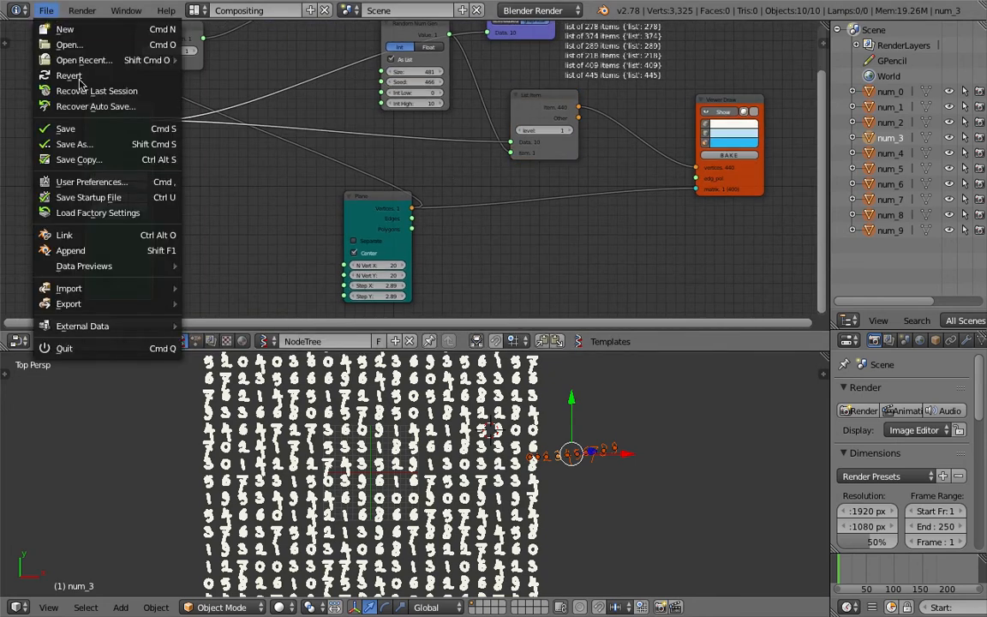
left_click(60, 130)
left_click(874, 68)
key("Return")
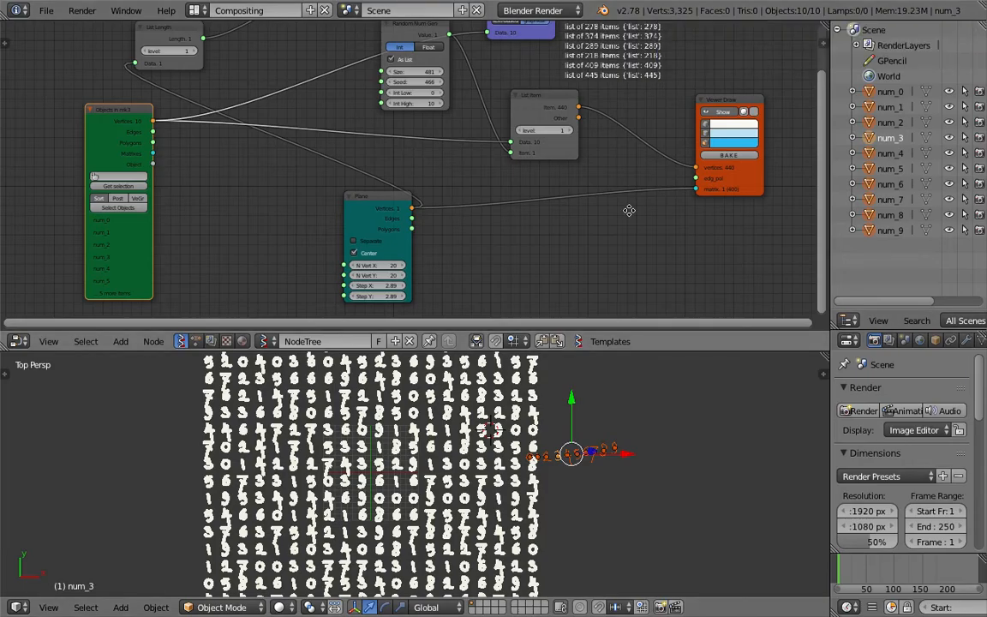
- Move the Plane node slightly toward Objects in mk3, and save the file
left_click_drag(379, 216, 340, 208)
key("ctrl+s")
left_click(341, 207)
scroll(463, 502, "up", 2)
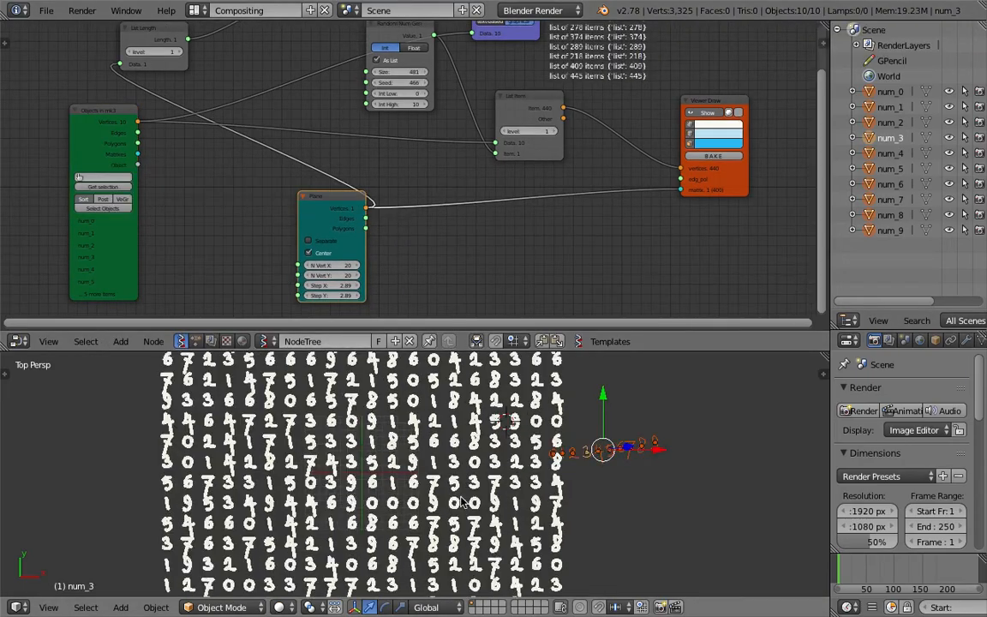
- Save the file, and set the Plane node's N Vert Y to 5
key("ctrl+s")
left_click(465, 503)
middle_click_drag(362, 275, 382, 257)
left_click(377, 257)
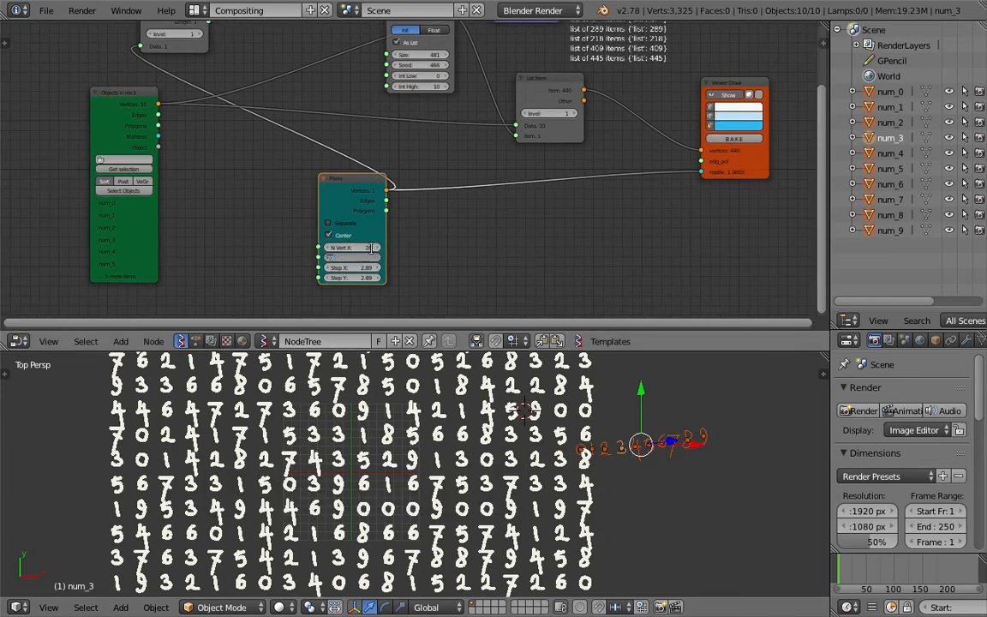
type("5")
key("Return")
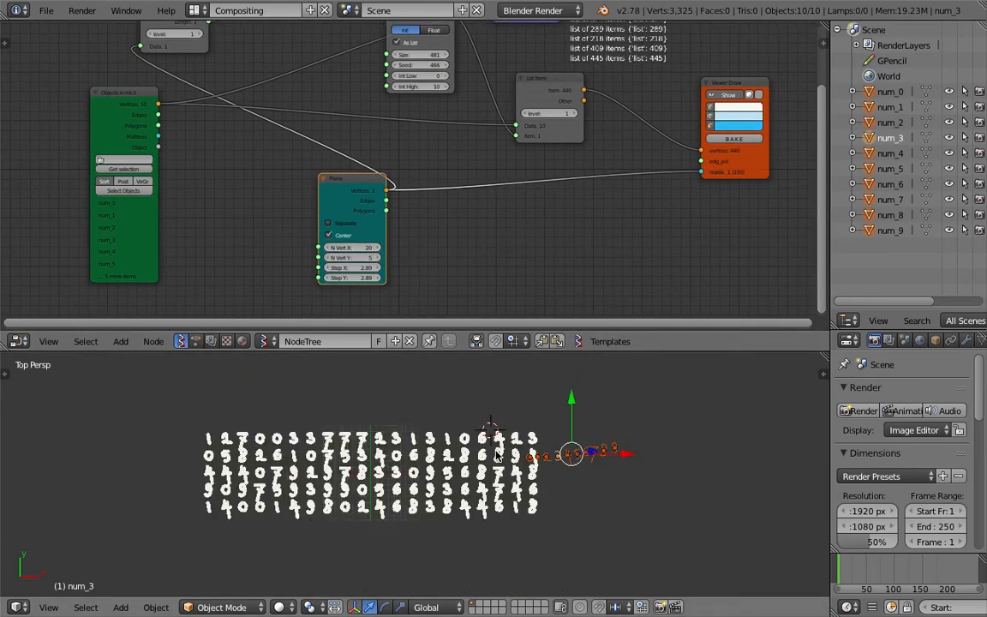
scroll(509, 433, "up", 2)
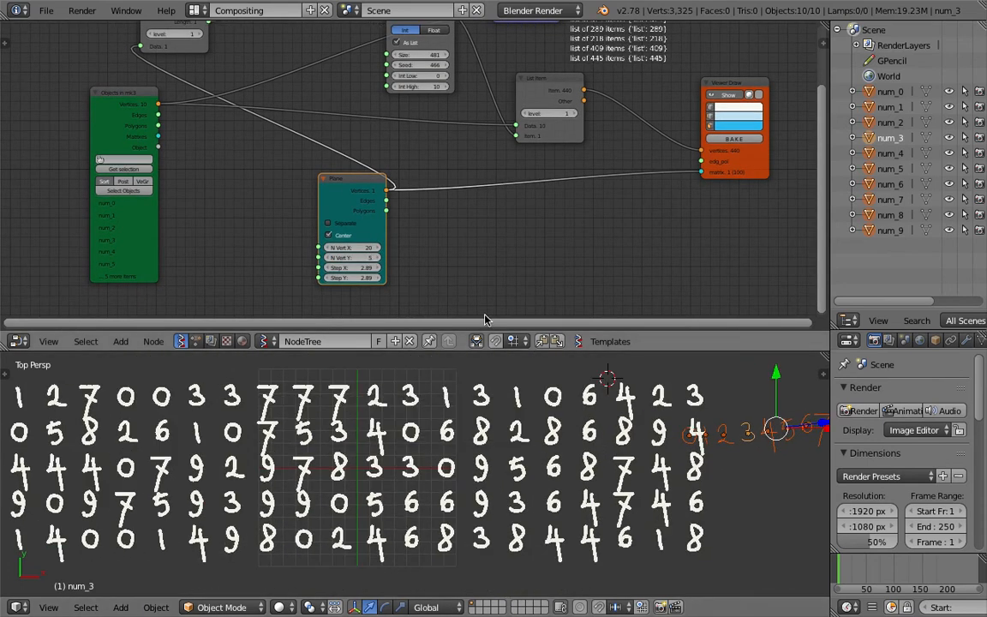
scroll(502, 392, "down", 3)
scroll(502, 393, "up", 2)
middle_click_drag(502, 392, 543, 399, "shift")
- Set the Random Num Gen node's Size to 200, and save the file over the existing one
middle_click_drag(461, 97, 454, 159)
scroll(452, 159, "up", 2)
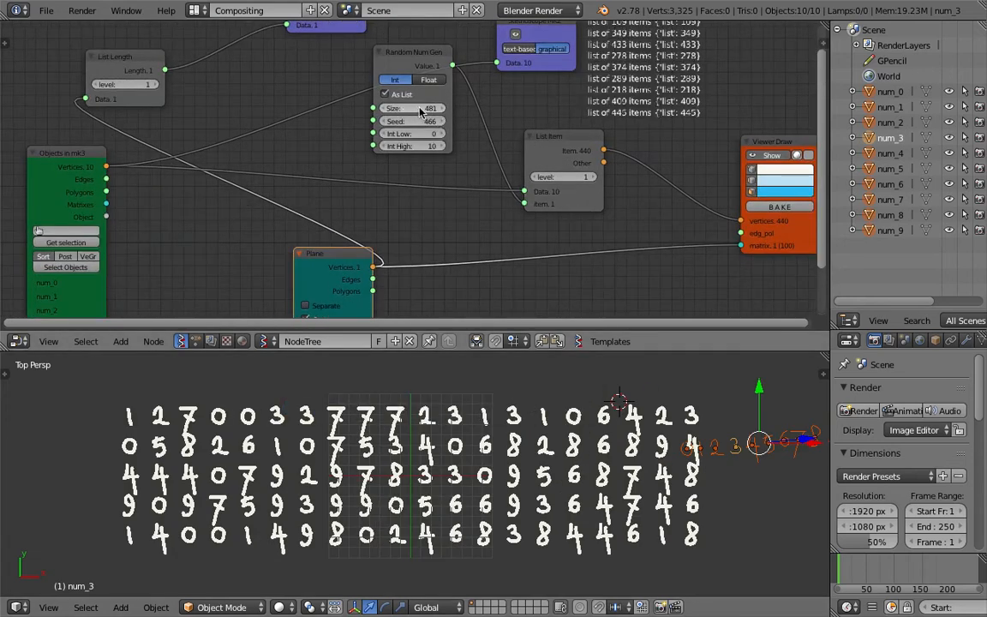
left_click(412, 109)
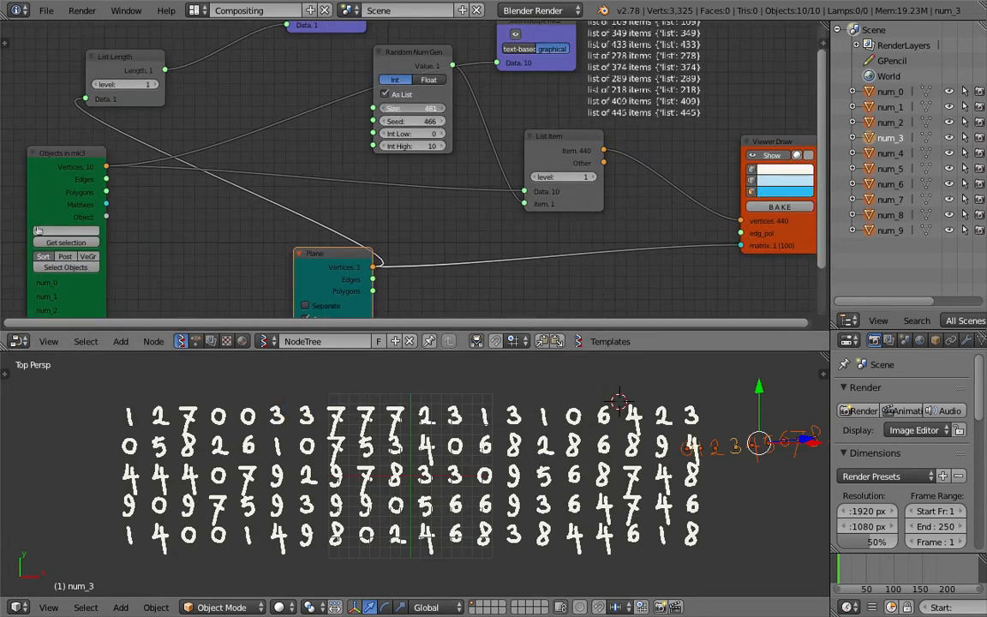
left_click_drag(418, 109, 414, 107)
left_click(414, 107)
key("Return")
key("ctrl+s")
left_click(434, 127)
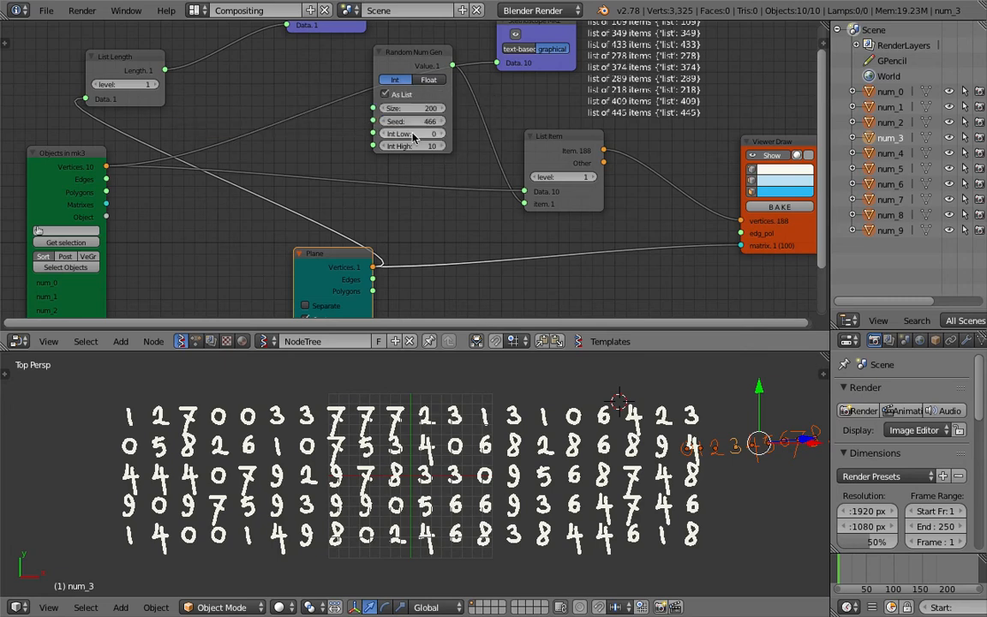
- Set the Random Num Gen node's Seed to 514, and save the file
left_click_drag(412, 120, 452, 121)
scroll(490, 455, "down", 2)
key("ctrl+s")
left_click(490, 455)
- Move the selected source digit objects below the grid of generated digits, and save the file
scroll(490, 455, "up", 2)
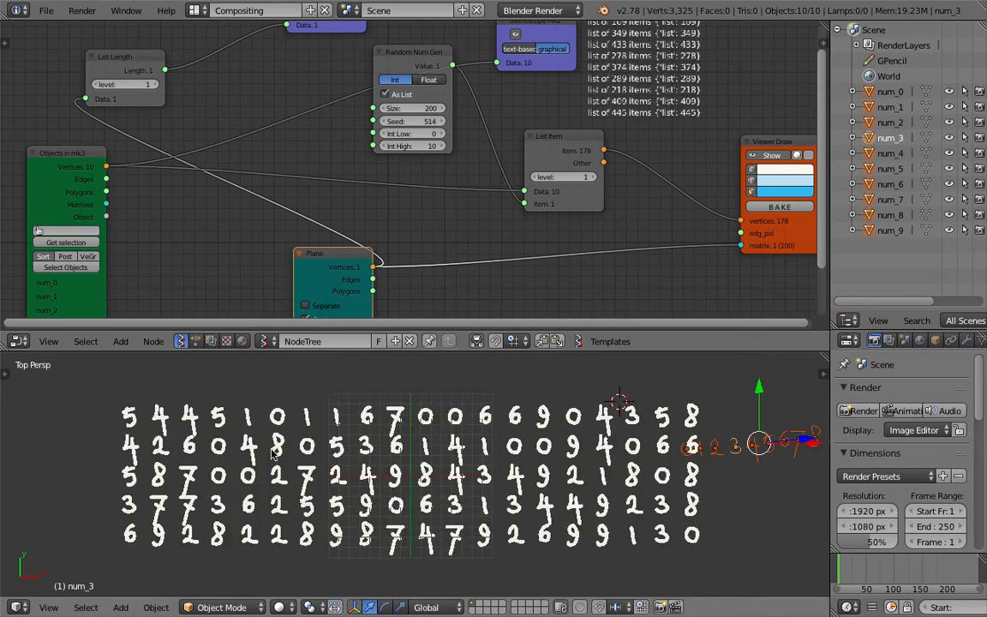
scroll(390, 434, "up", 2)
scroll(391, 435, "down", 2)
scroll(711, 467, "down", 3)
key("g")
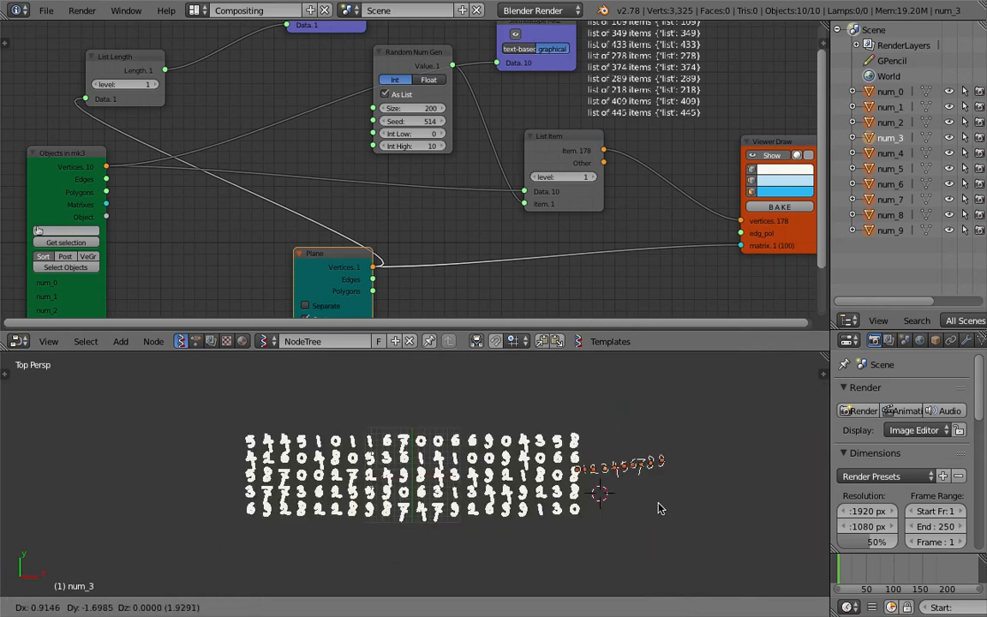
left_click(438, 548)
scroll(438, 549, "up", 3)
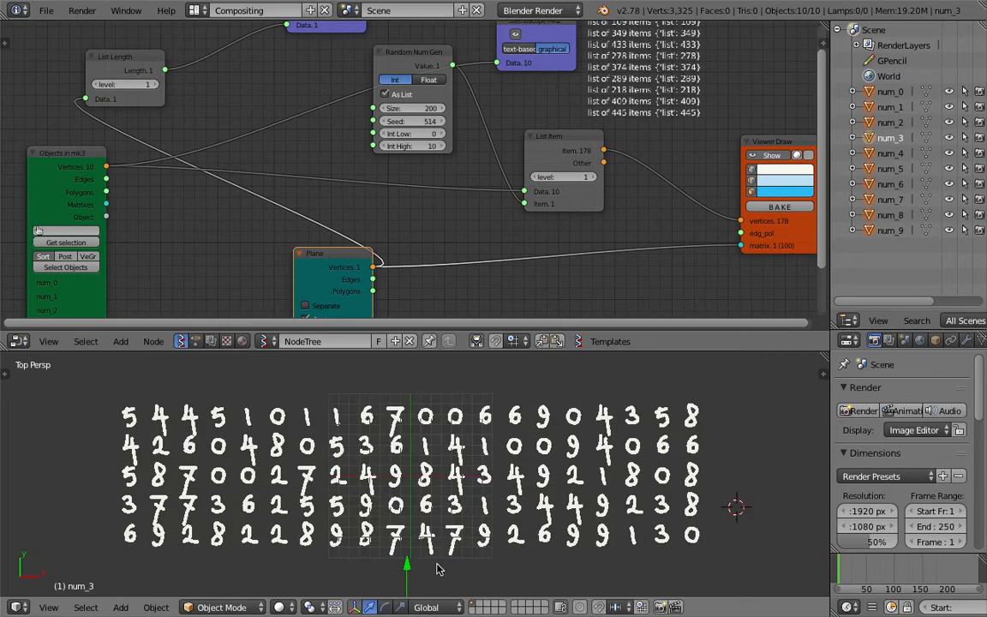
middle_click_drag(484, 556, 490, 543, "shift")
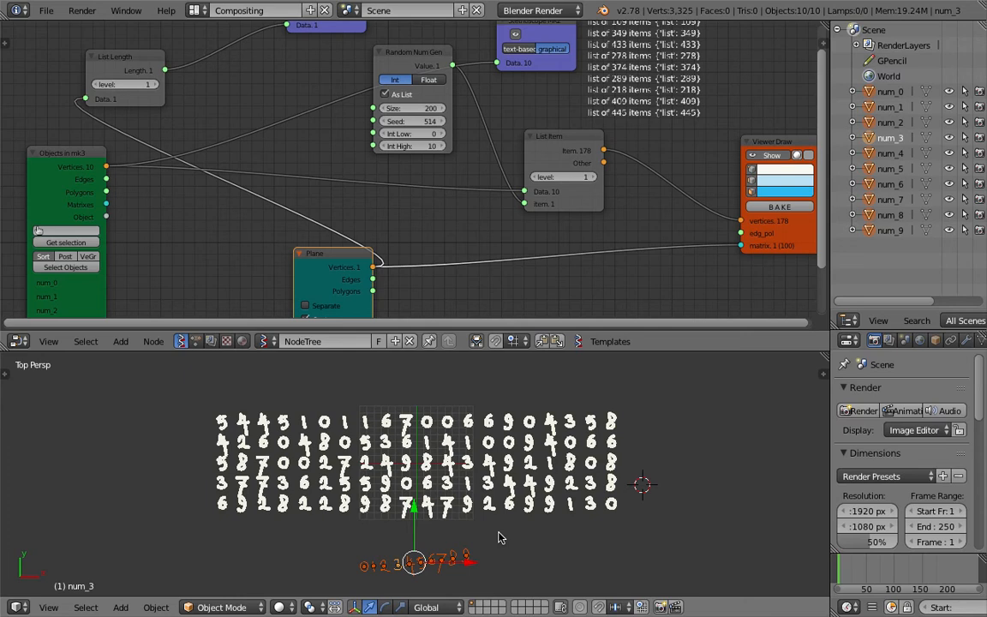
scroll(501, 538, "up", 2)
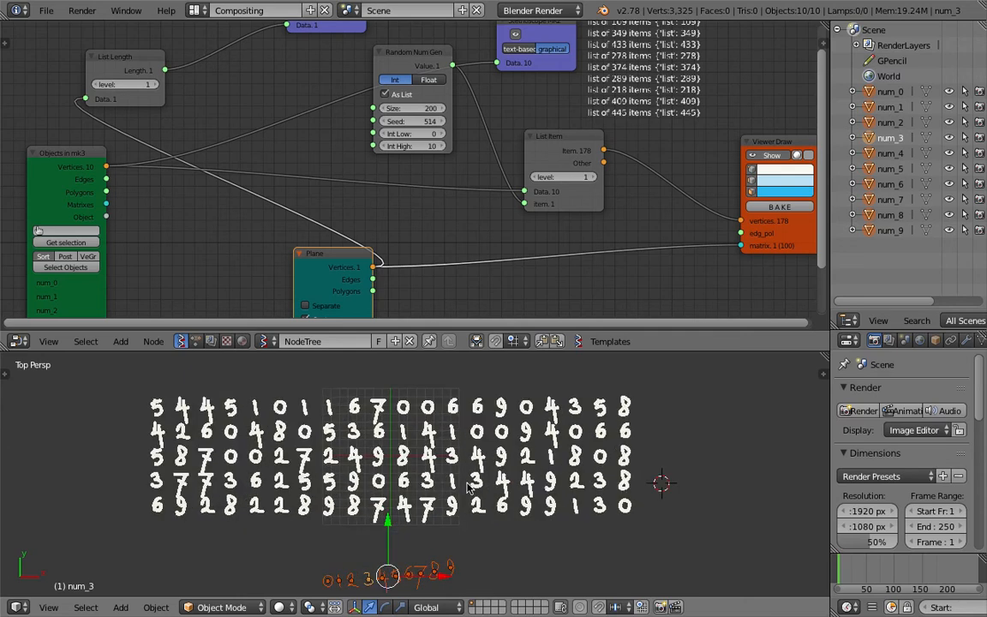
middle_click_drag(377, 408, 332, 415, "shift")
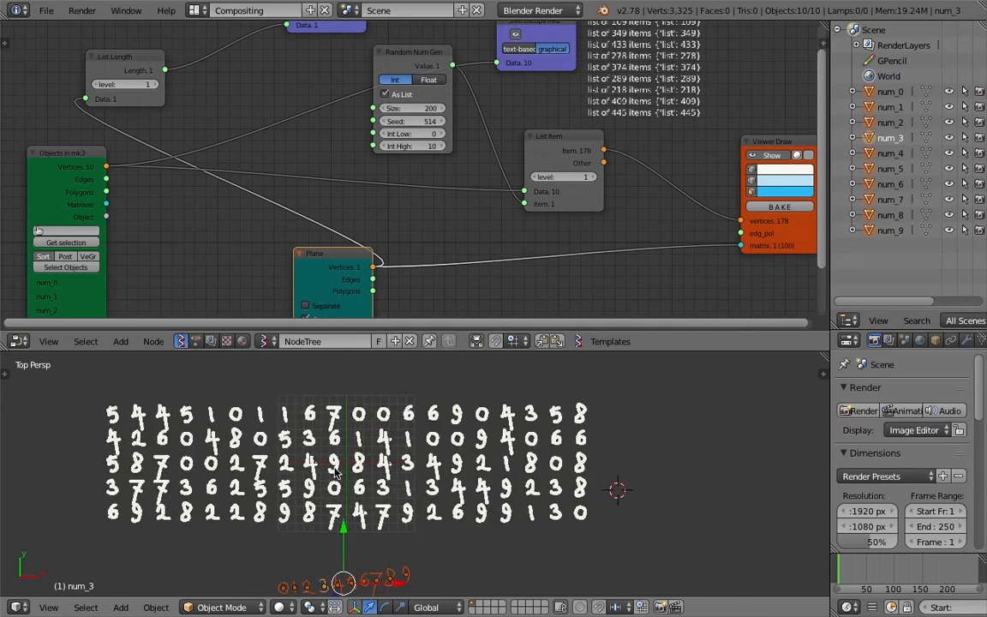
scroll(441, 472, "down", 1)
key("ctrl+s")
left_click(444, 474)
- Look along the rows of generated random digits, and save the file again
middle_click_drag(594, 444, 588, 445, "shift")
scroll(589, 445, "up", 1)
middle_click_drag(663, 440, 557, 445, "shift")
middle_click_drag(347, 424, 436, 424, "shift")
key("ctrl+s")
left_click(436, 424)
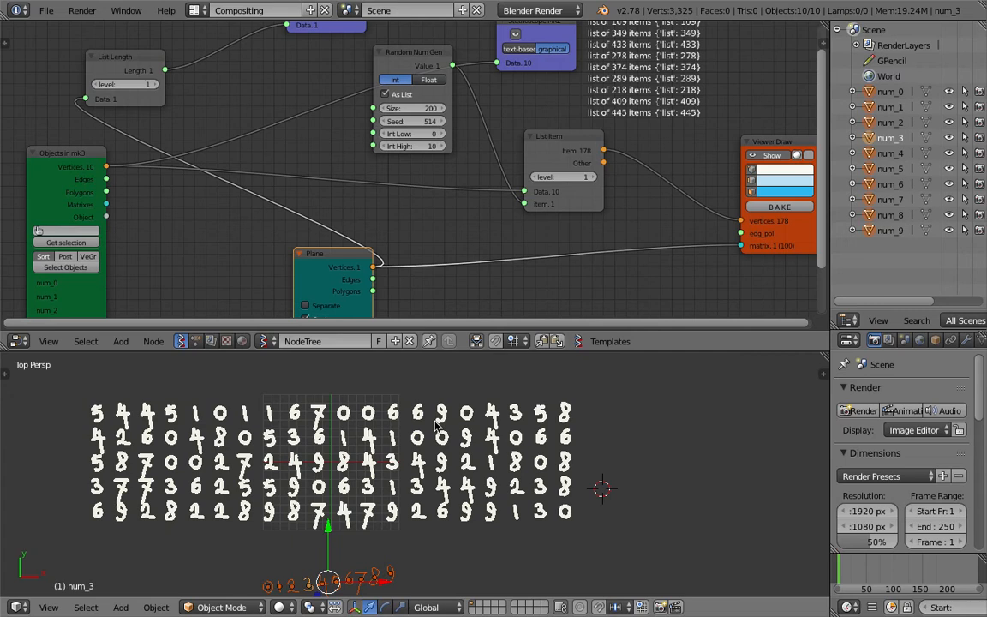
scroll(343, 437, "up", 1)
scroll(369, 440, "down", 1)
middle_click_drag(369, 439, 396, 439, "shift")
- Insert a Randomize input vertices node into the link between the Plane and Viewer Draw nodes
scroll(398, 207, "down", 4)
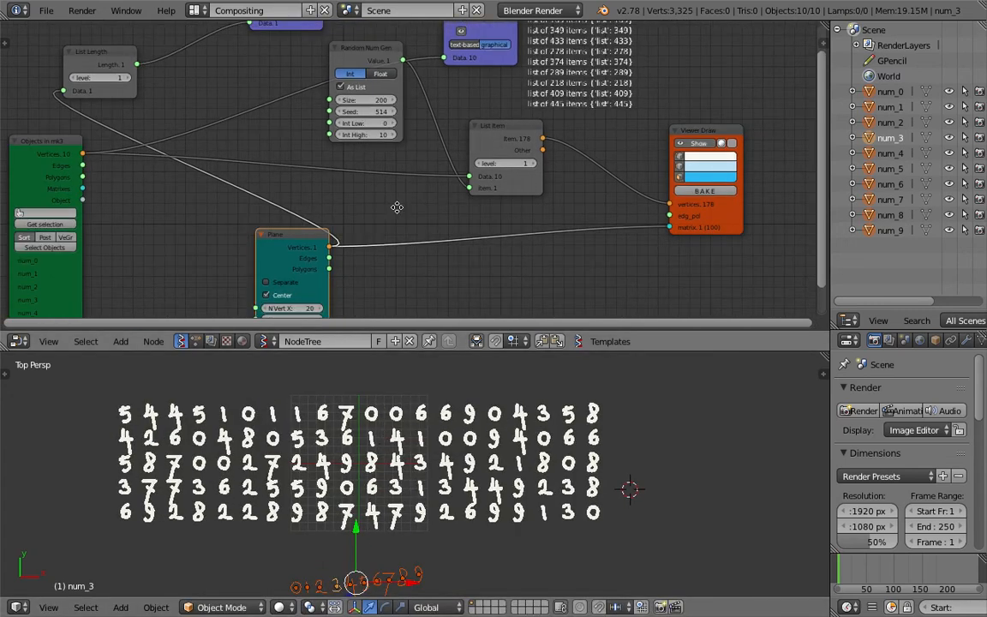
scroll(746, 179, "up", 2)
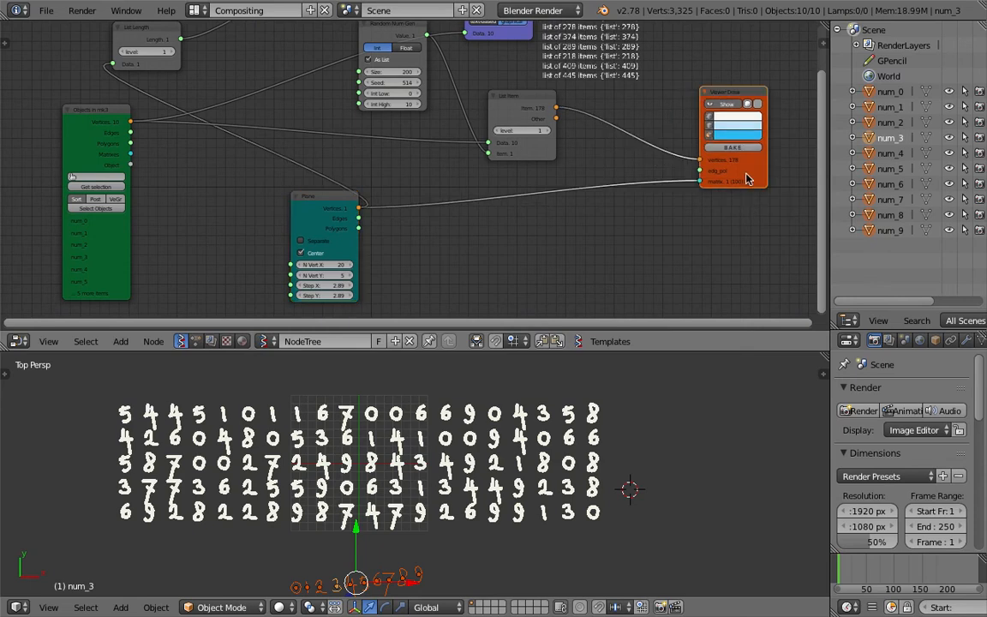
key("space")
key("BackSpace")
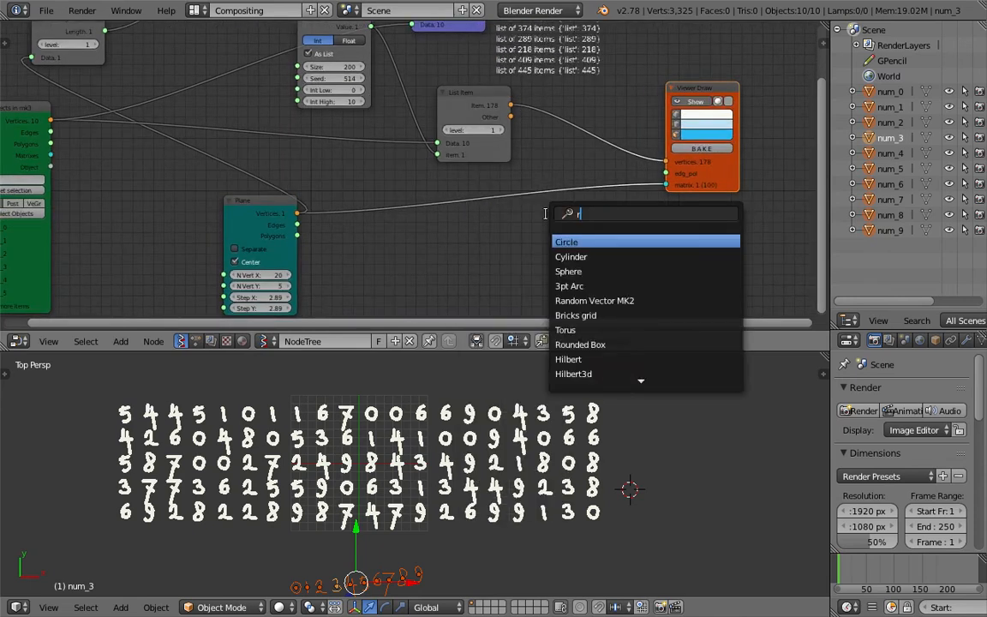
type("random")
key("Down")
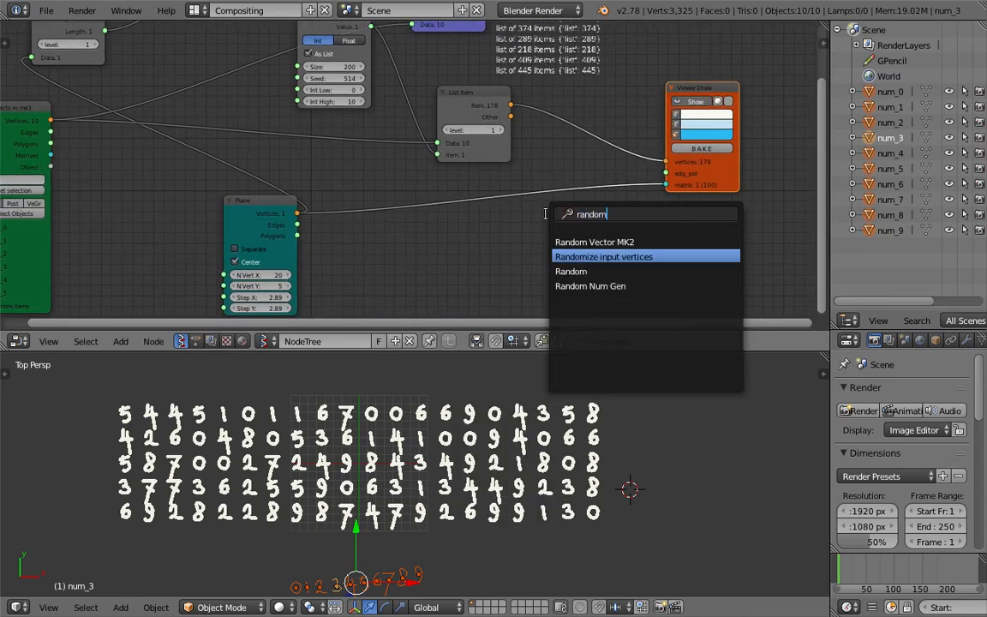
key("Return")
left_click(514, 189)
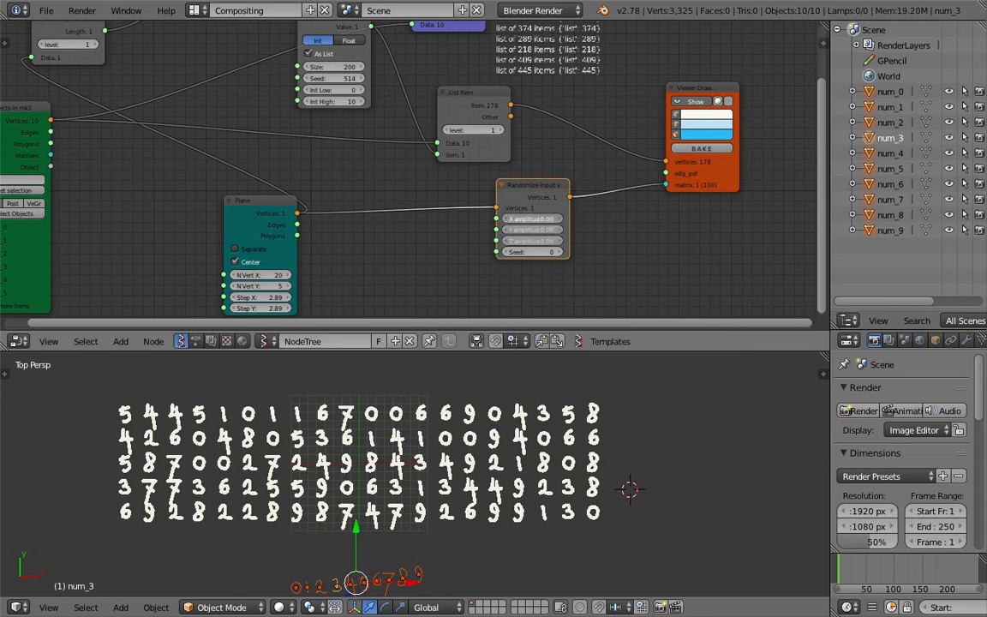
- Set the X, Y and Z amplitudes of Randomize input vertices to 1.38, and save the file
left_click_drag(546, 243, 547, 257)
left_click_drag(545, 219, 599, 242)
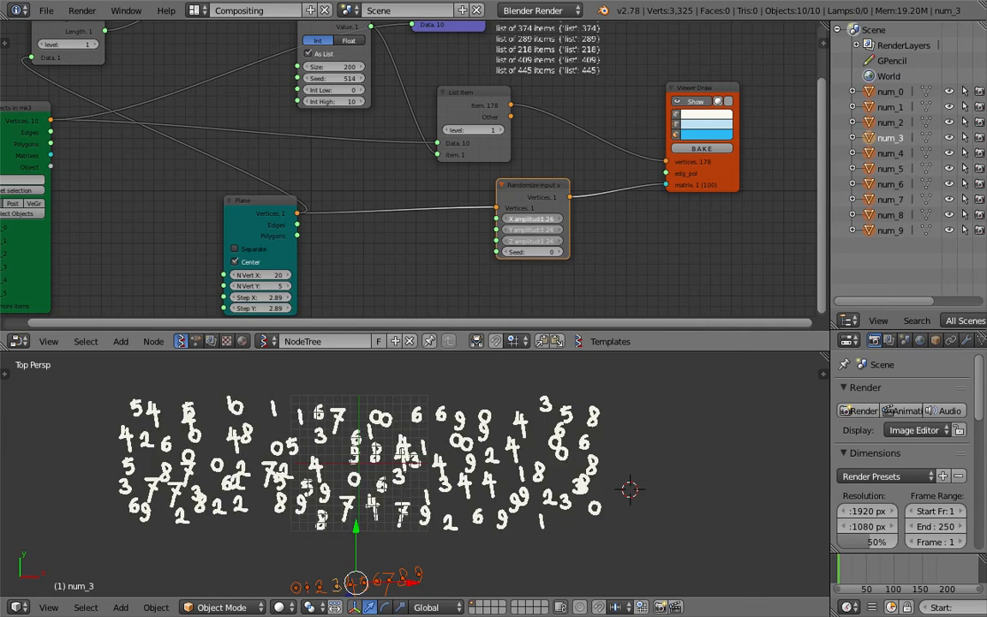
scroll(502, 529, "up", 2)
key("ctrl+s")
left_click(502, 531)
middle_click_drag(502, 530, 509, 492)
key("ctrl+s")
left_click(481, 474)
- Move the Viewer Draw node farther away from the List Item and Randomize input vertices nodes
scroll(467, 495, "down", 3)
middle_click_drag(426, 495, 485, 482)
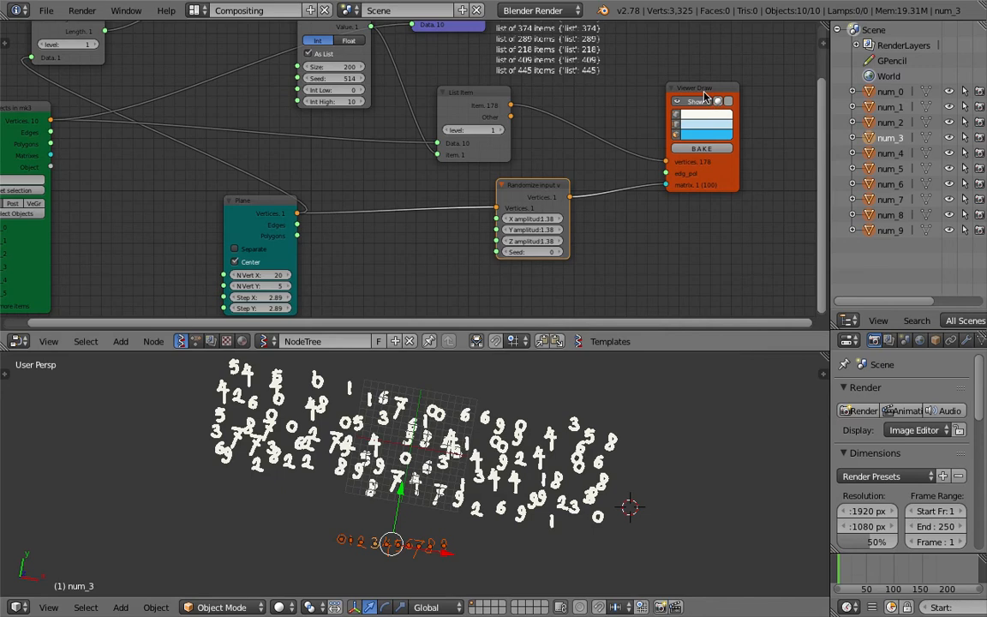
left_click_drag(700, 92, 740, 99)
mouse_move(587, 166)
middle_mouse_down()
mouse_move(580, 185)
mouse_move(510, 222)
middle_mouse_up()
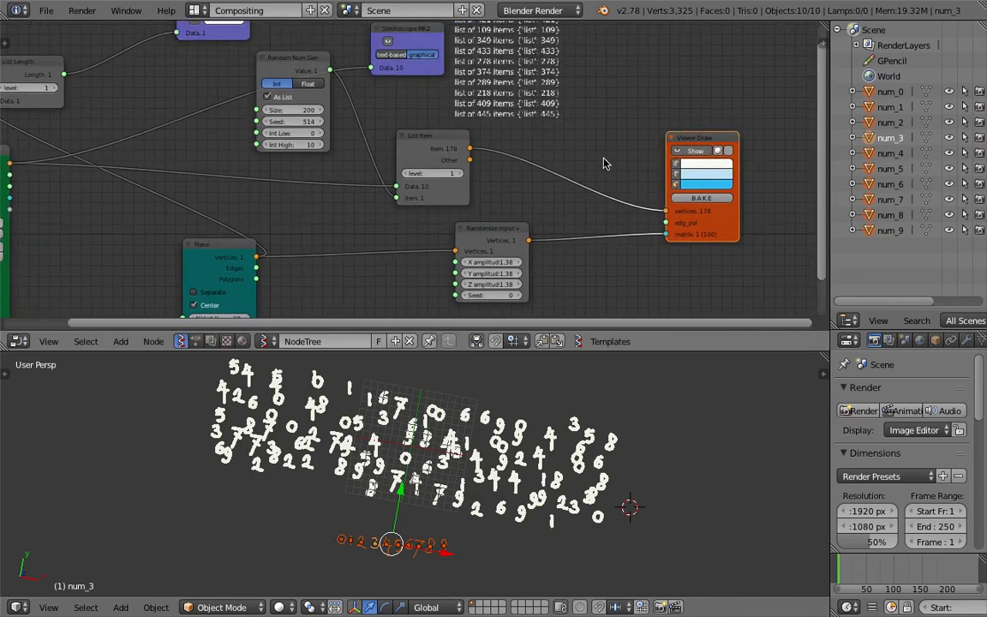
- Insert a Vector Interpolation mk3 node into the link between Objects in mk3 and List Item
key("space")
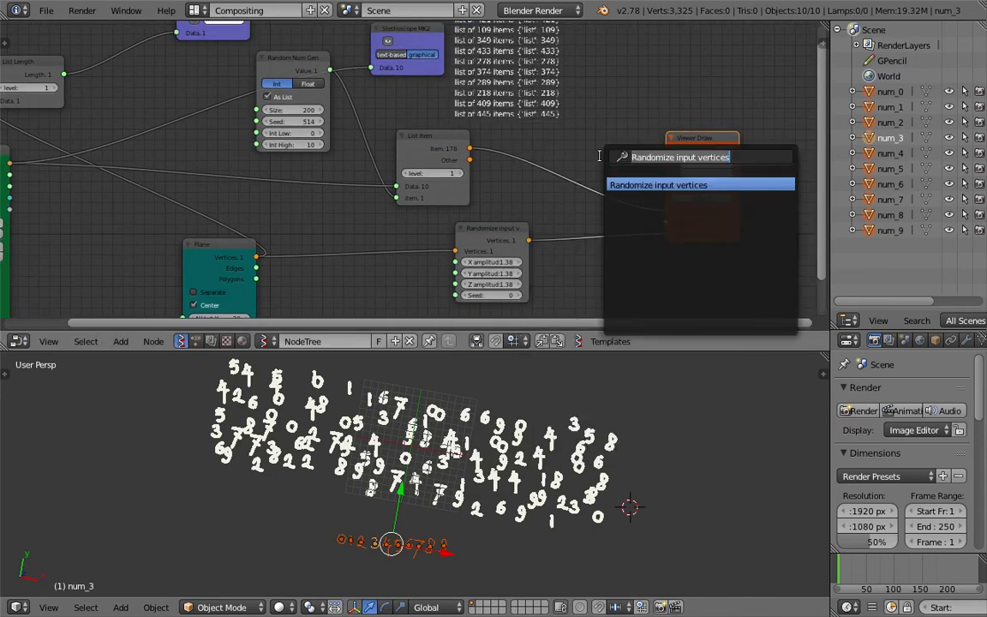
type("vectorize")
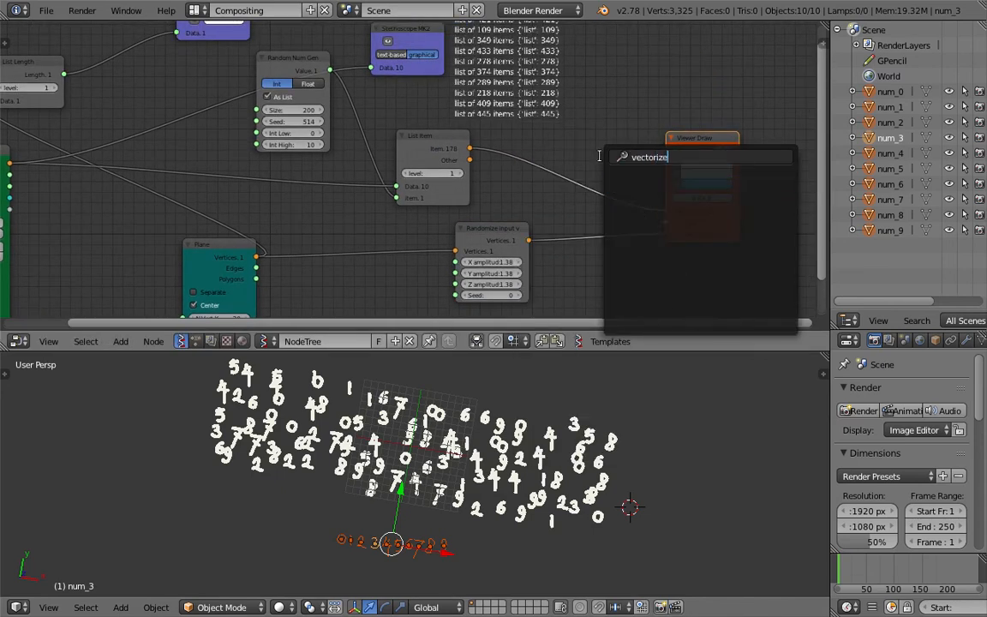
key("ctrl+a")
type("inter")
key("Down")
key("Down")
key("Down")
key("Down")
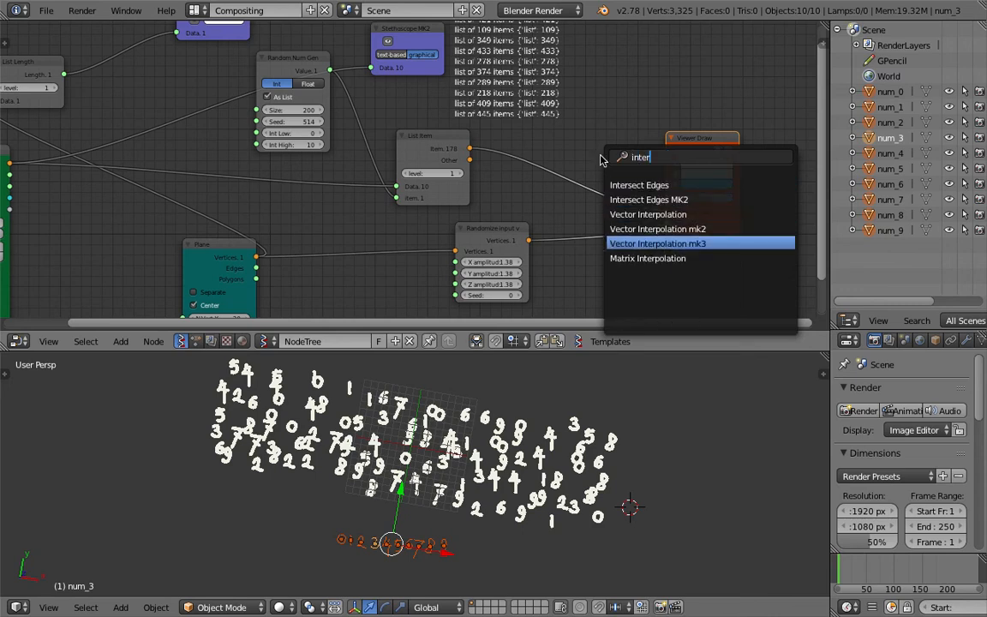
key("Return")
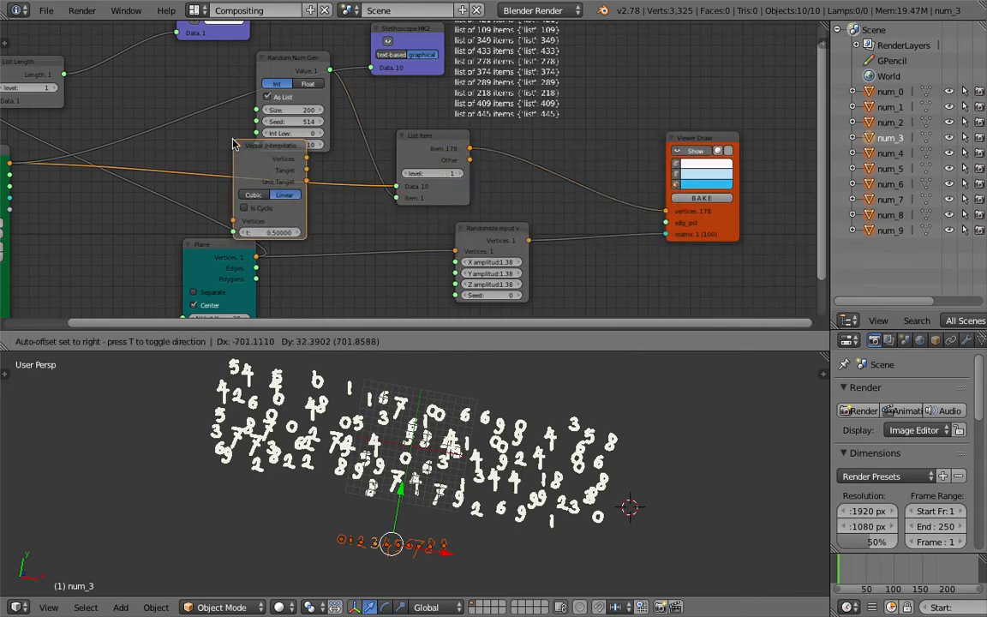
left_click(191, 135)
middle_click_drag(242, 188, 319, 190)
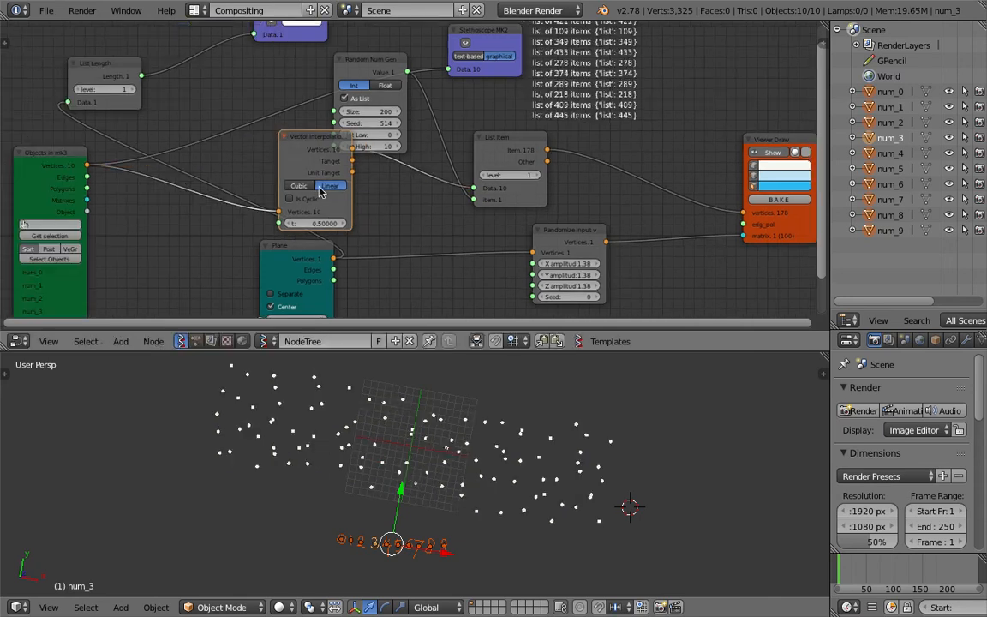
- Set the Vector Interpolation node's t to 0.65, and move Objects in mk3 farther away from it
mouse_move(317, 223)
left_mouse_down()
mouse_move(356, 222)
mouse_move(329, 223)
left_mouse_up()
middle_click_drag(255, 205, 331, 195)
middle_click_drag(188, 241, 187, 232)
left_click_drag(111, 136, 68, 123)
- Add a Range Float node, and link its Range output to the Vector Interpolation node's t input
key("shift+a")
left_click(234, 192)
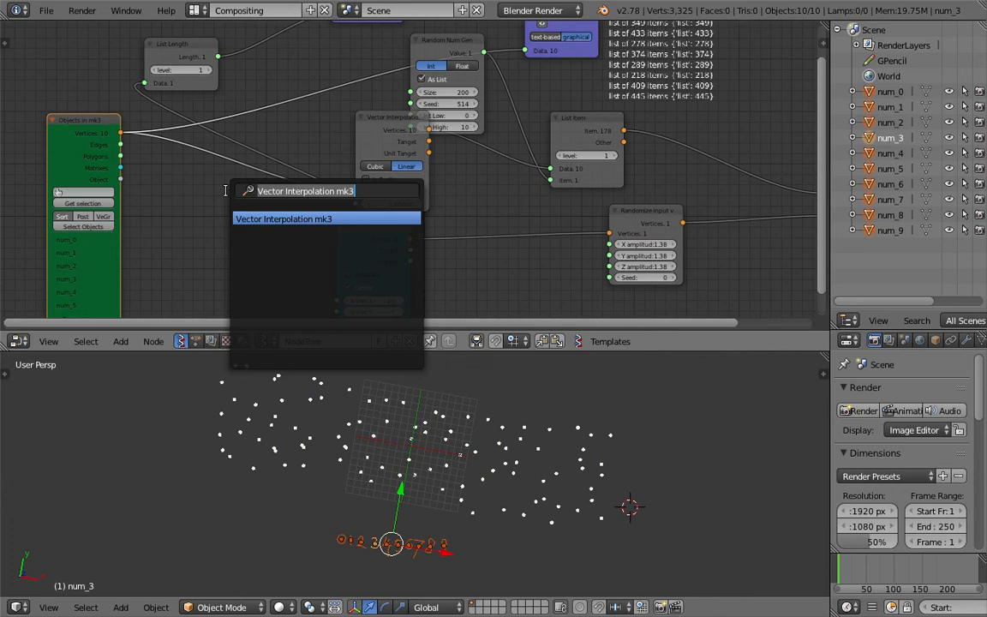
type("float")
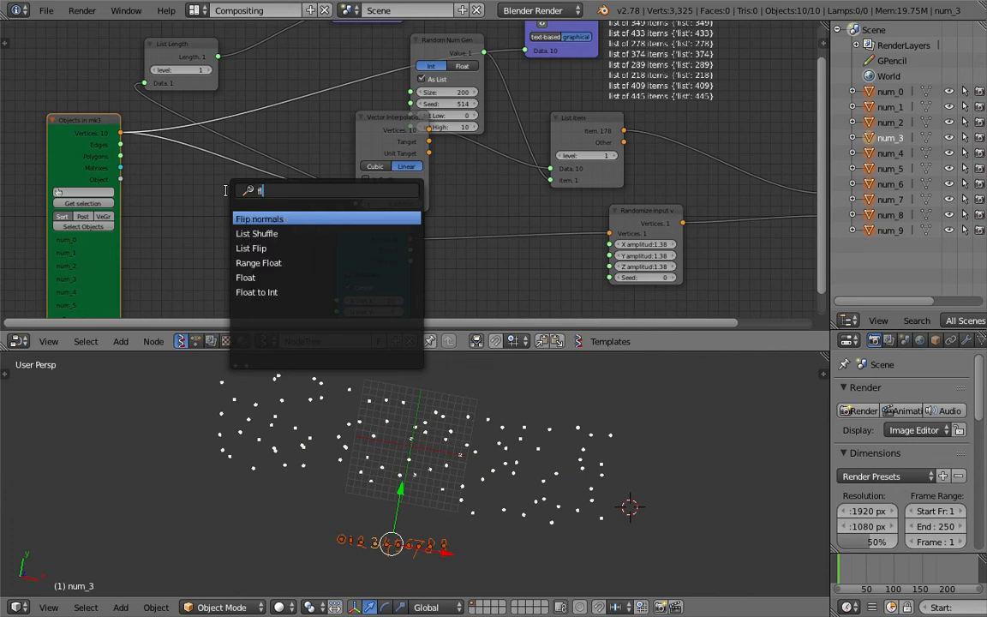
key("Return")
left_click(243, 210)
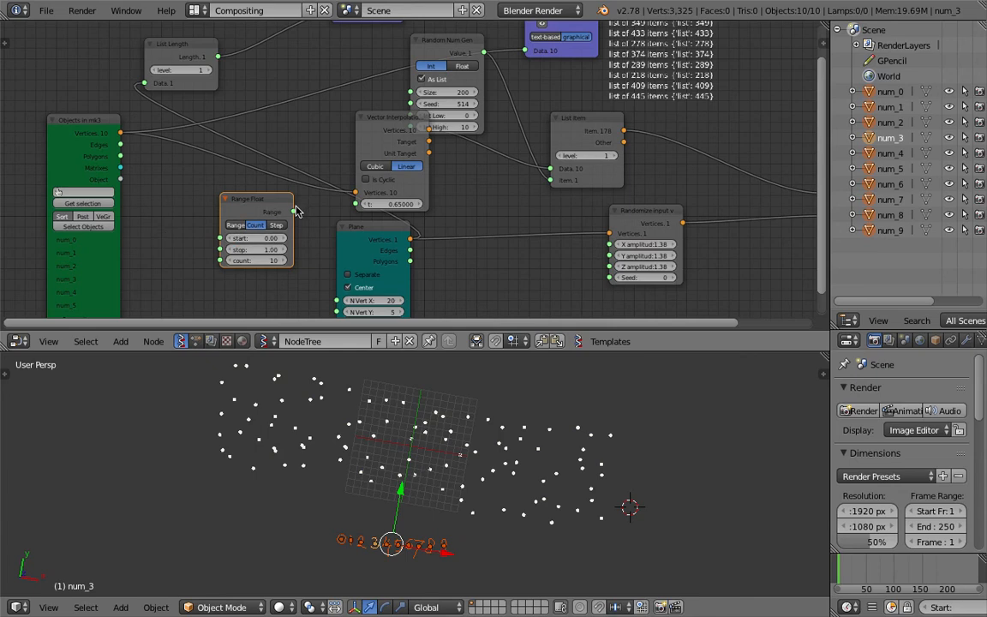
key("g")
left_click(262, 218)
left_click_drag(262, 217, 355, 204)
- Try Range Float counts of 7 and 10, set the count to 14, and save the file
mouse_move(225, 266)
left_mouse_down()
mouse_move(257, 267)
mouse_move(219, 266)
left_mouse_up()
scroll(376, 438, "up", 2)
mouse_move(377, 439)
middle_mouse_down()
mouse_move(353, 442)
mouse_move(380, 440)
middle_mouse_up()
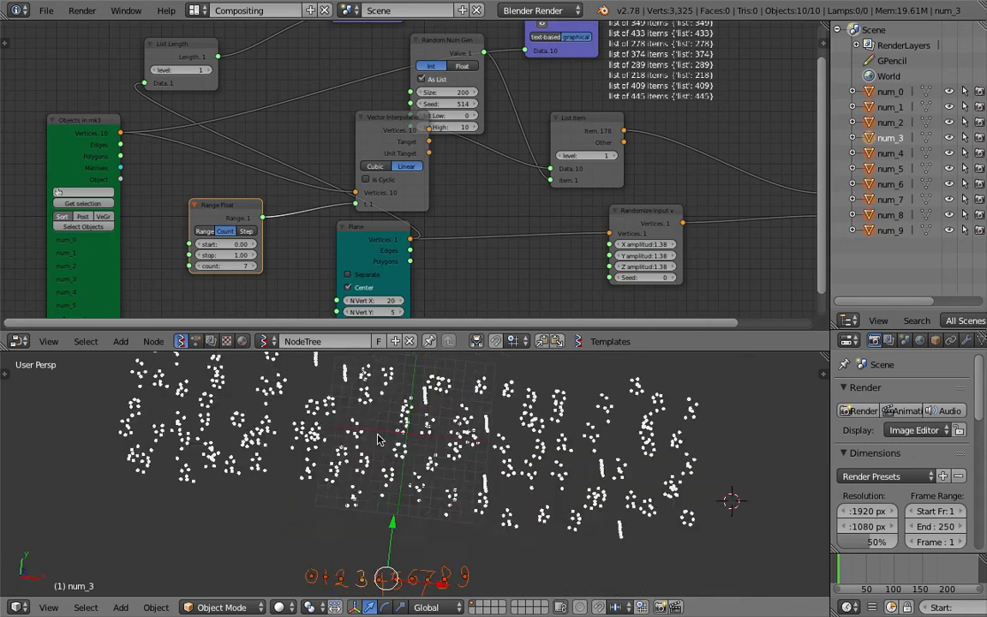
left_click_drag(225, 267, 250, 267)
middle_click_drag(505, 441, 509, 457)
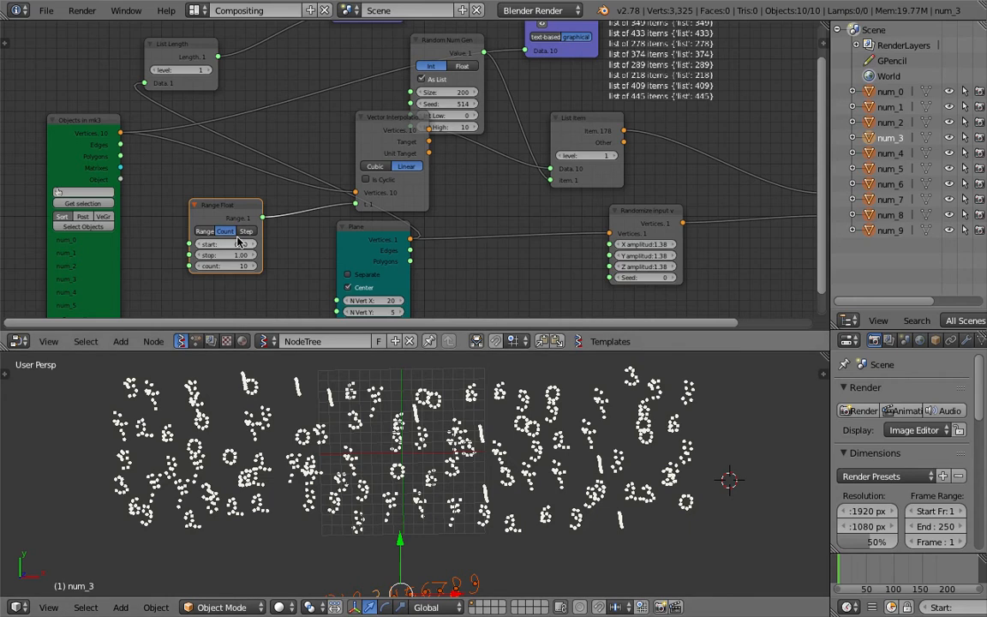
left_click_drag(243, 266, 269, 267)
key("ctrl+s")
left_click(235, 267)
scroll(412, 486, "up", 5)
scroll(414, 487, "down", 3)
key("ctrl+s")
left_click(416, 485)
- Save the file again, and move the List Item and Viewer Draw nodes to widen the gap between them
mouse_move(486, 226)
middle_mouse_down()
mouse_move(449, 215)
mouse_move(420, 236)
mouse_move(436, 211)
mouse_move(347, 241)
middle_mouse_up()
key("ctrl+s")
left_click(421, 235)
scroll(420, 236, "down", 4)
left_click_drag(405, 166, 416, 159)
left_click_drag(609, 166, 670, 171)
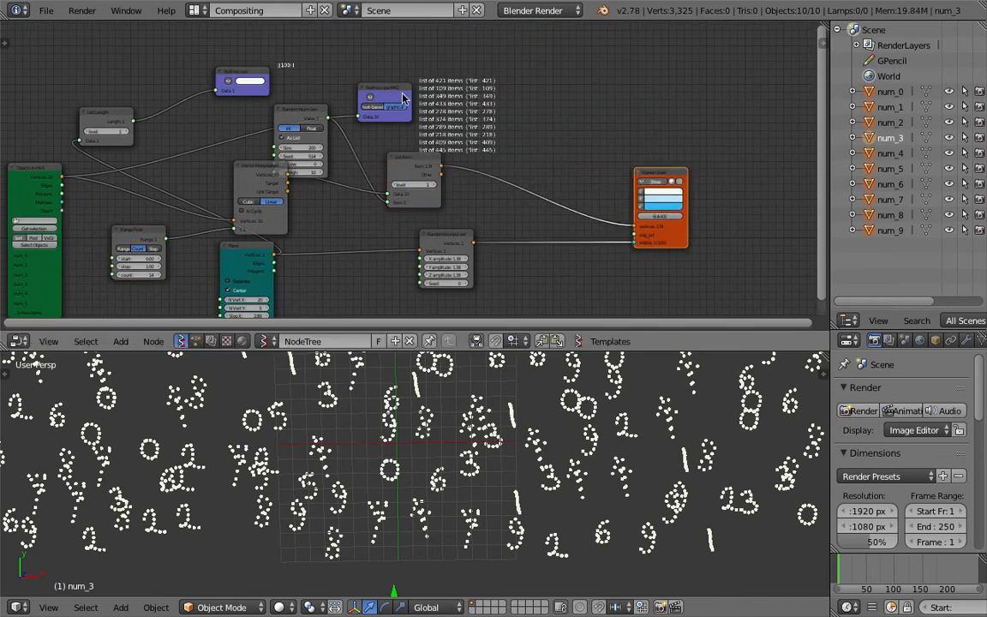
- Delete the two Stethoscope nodes, and save over sv_chicken_writing_numbers_005.blend
key("x")
key("ctrl+s")
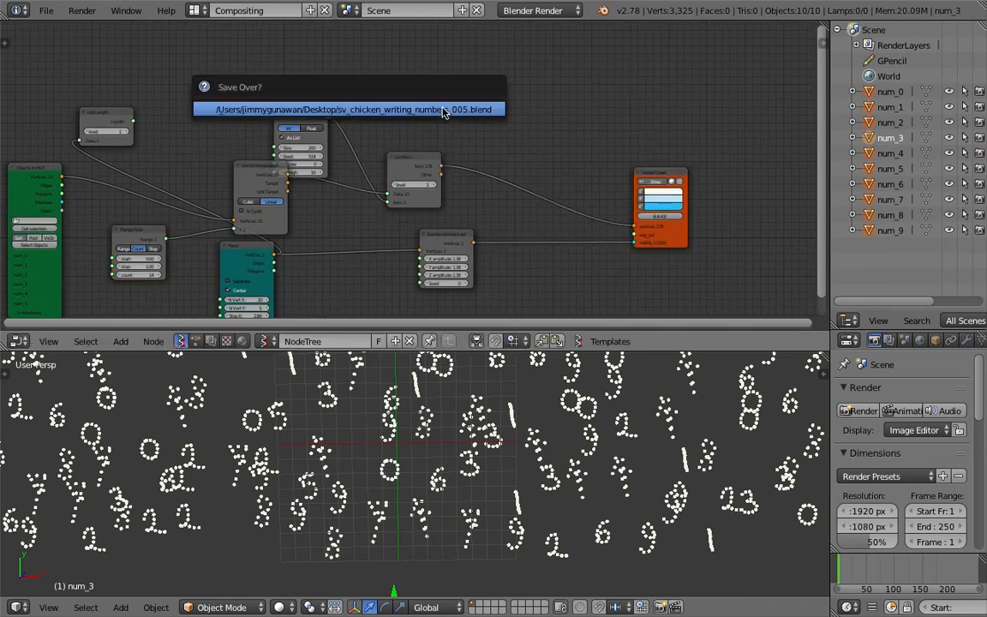
left_click(443, 110)
- Insert a UV Connection node between List Item and Viewer Draw, linking its vertices output to vertices and its data output to edg_pol
scroll(531, 132, "up", 2)
key("space")
type("uv")
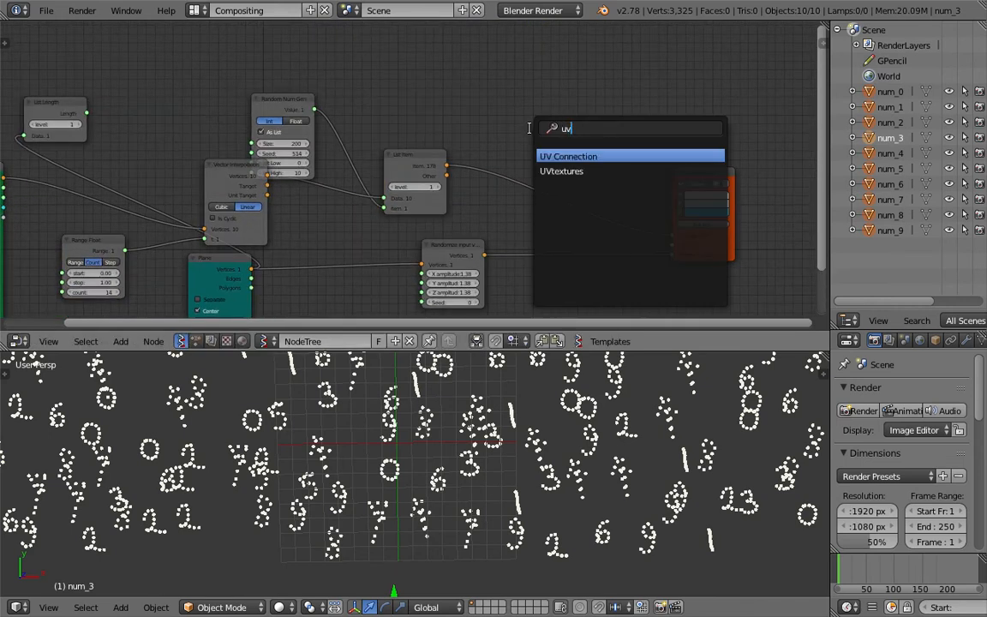
key("Return")
left_click(530, 88)
left_click_drag(446, 165, 529, 166)
mouse_move(592, 99)
left_mouse_down()
mouse_move(675, 250)
mouse_move(672, 233)
left_mouse_up()
left_click_drag(591, 108, 671, 245)
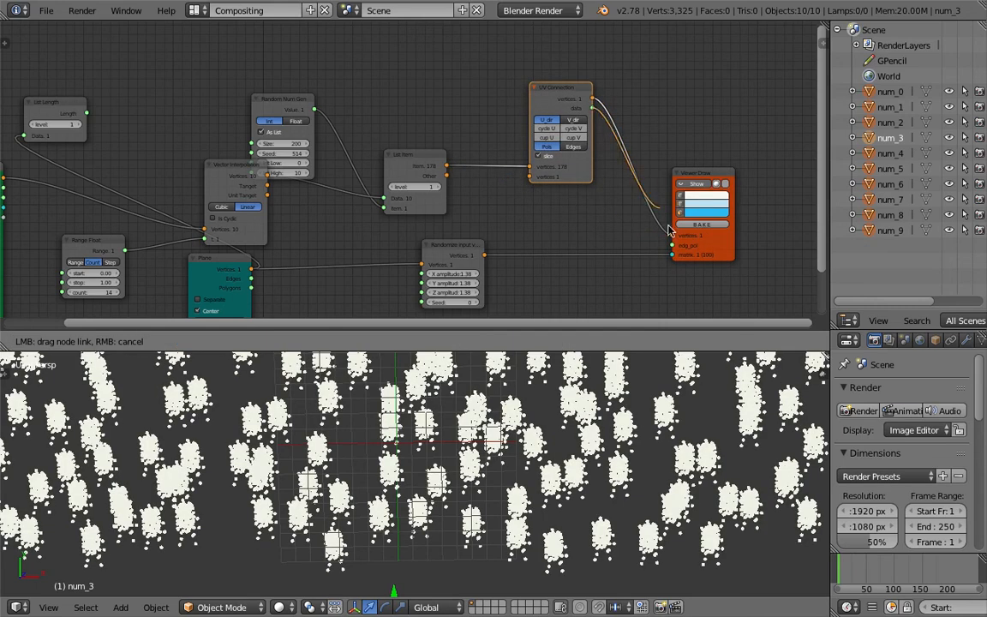
- Set the UV Connection node to Edges output, turn its slice option off, and try cycle U
left_click(580, 152)
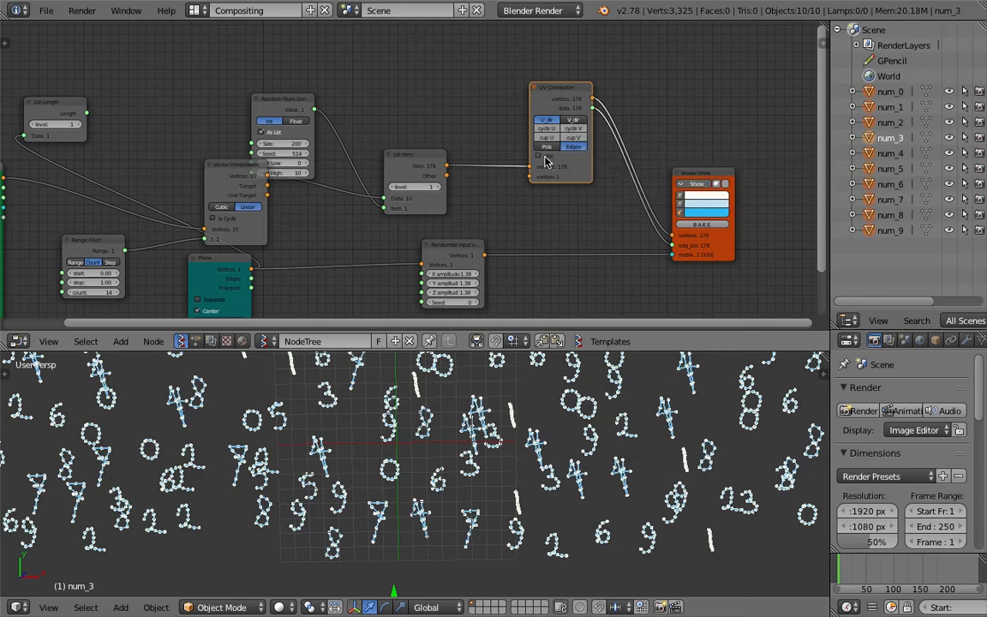
scroll(493, 426, "up", 4)
scroll(436, 446, "up", 3)
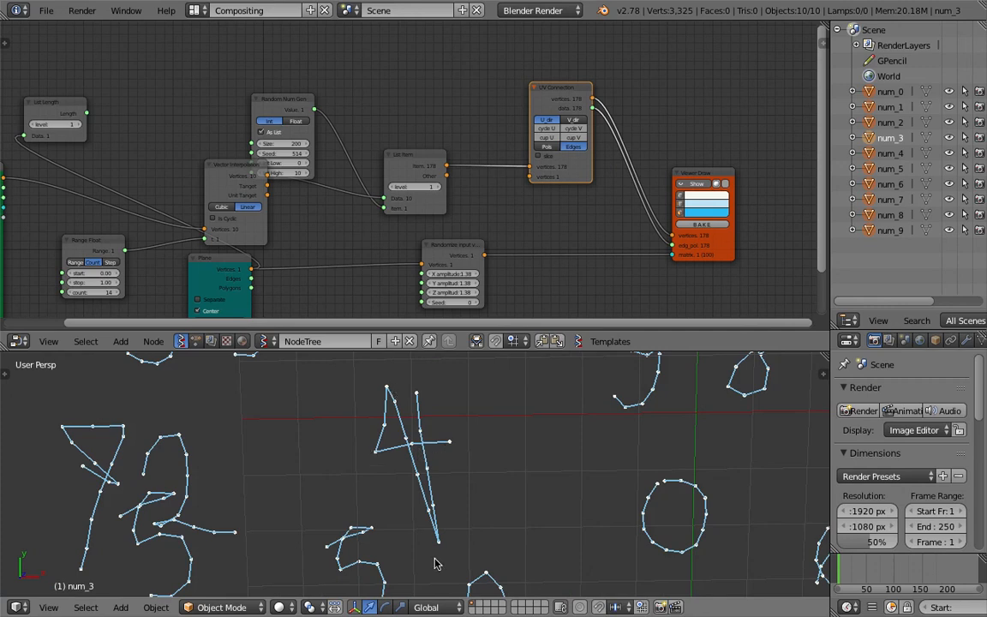
left_click_drag(579, 97, 584, 107)
middle_click_drag(613, 180, 549, 169)
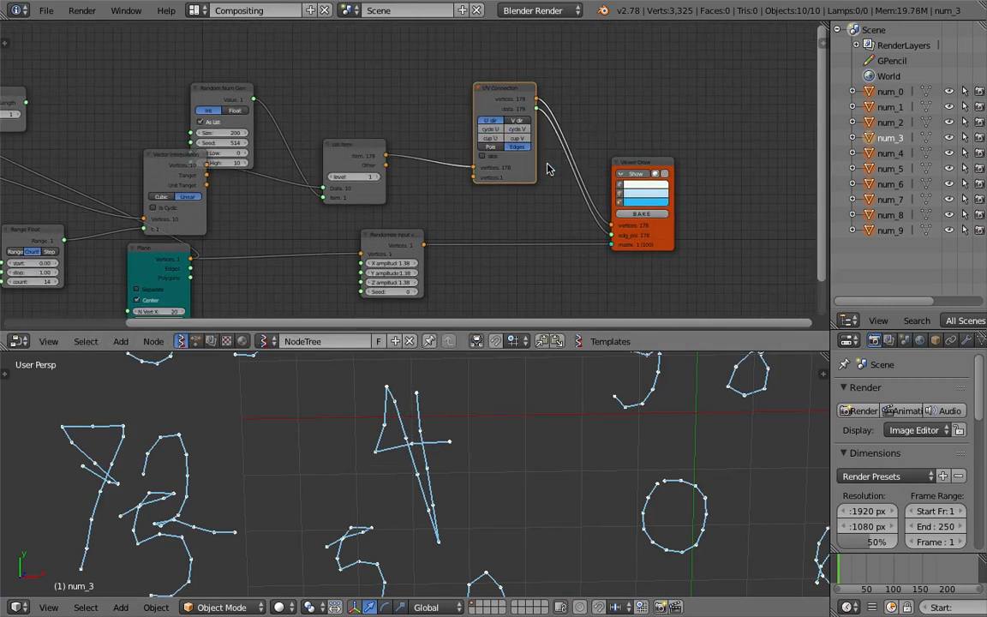
middle_click_drag(489, 160, 494, 137)
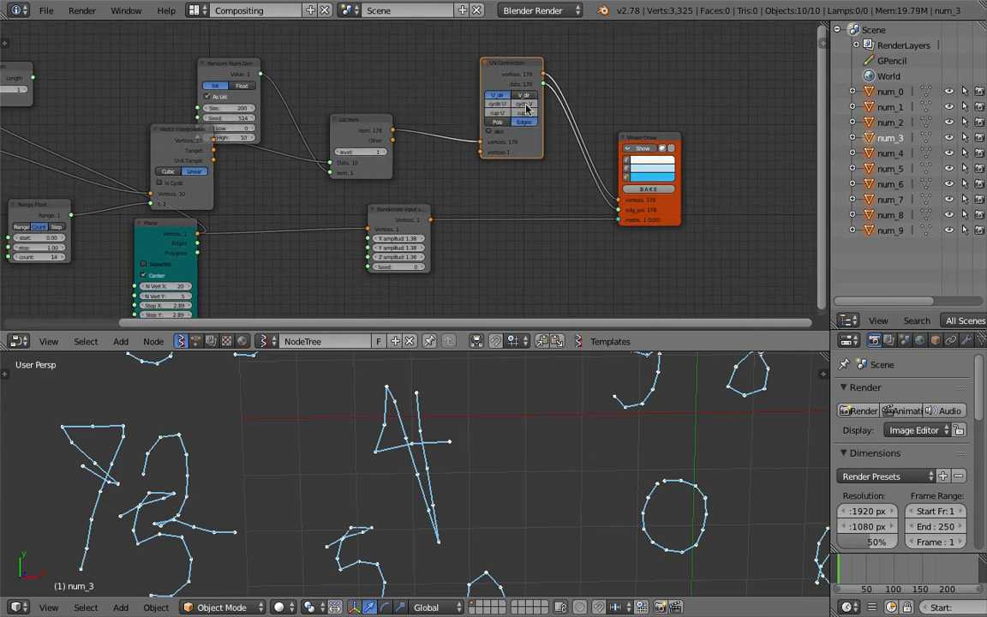
scroll(538, 106, "up", 1)
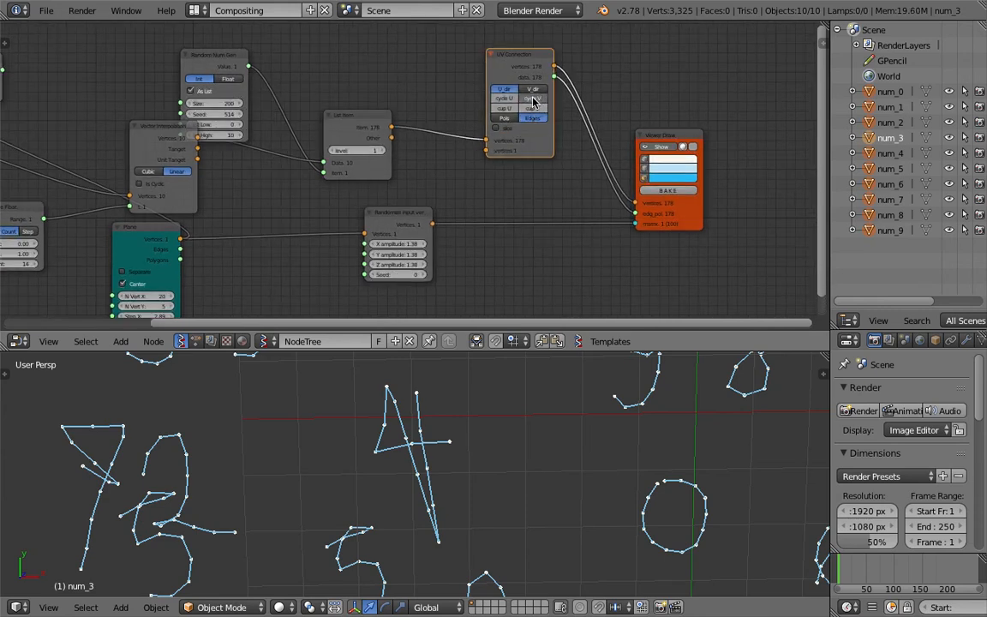
left_click(500, 98)
left_click(502, 99)
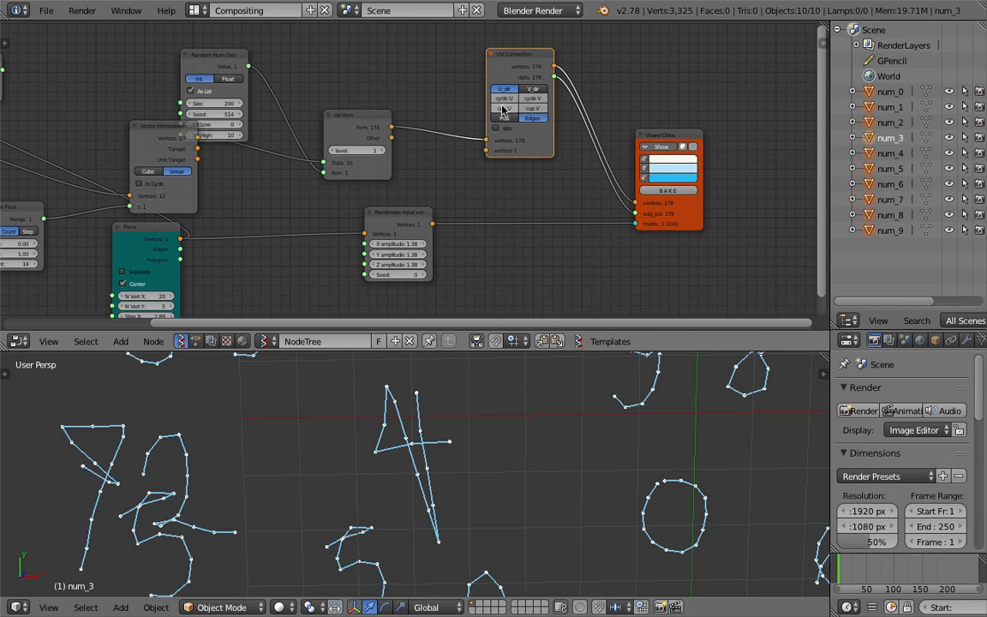
- Examine the connected digits across the whole grid, up close and from a distance
scroll(597, 474, "down", 4)
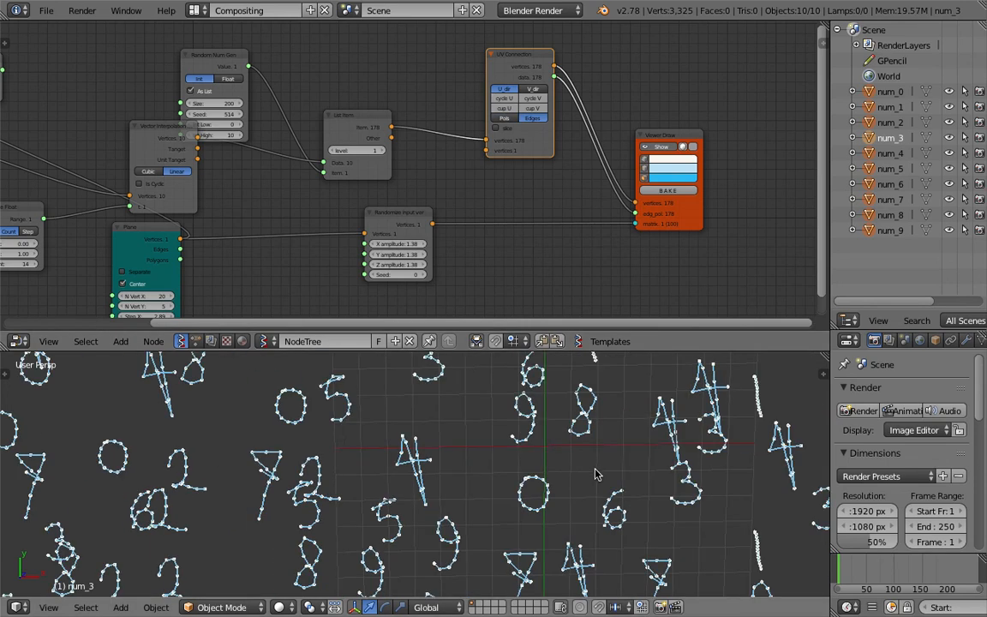
scroll(597, 469, "down", 5)
middle_click_drag(597, 469, 344, 478, "shift")
scroll(418, 448, "up", 5)
scroll(385, 470, "down", 5)
middle_click_drag(345, 478, 418, 512, "shift")
scroll(419, 504, "up", 3)
scroll(425, 521, "down", 1)
scroll(425, 519, "down", 4)
middle_click_drag(423, 467, 504, 486, "shift")
scroll(500, 477, "down", 1)
middle_click_drag(599, 193, 526, 209)
scroll(526, 210, "up", 2)
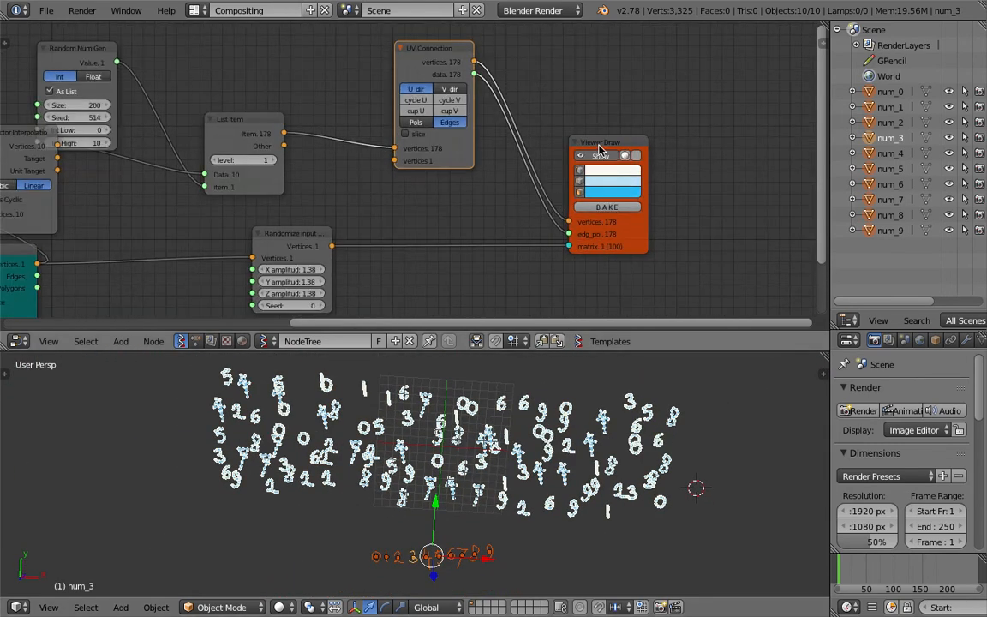
- Remove the UV Connection node and link the List Item's item output directly to Viewer Draw's vertices
left_click_drag(599, 144, 640, 136)
left_click_drag(486, 75, 489, 93, "ctrl")
mouse_move(285, 133)
left_mouse_down()
mouse_move(538, 161)
mouse_move(608, 213)
left_mouse_up()
left_click(450, 52)
left_click(537, 444)
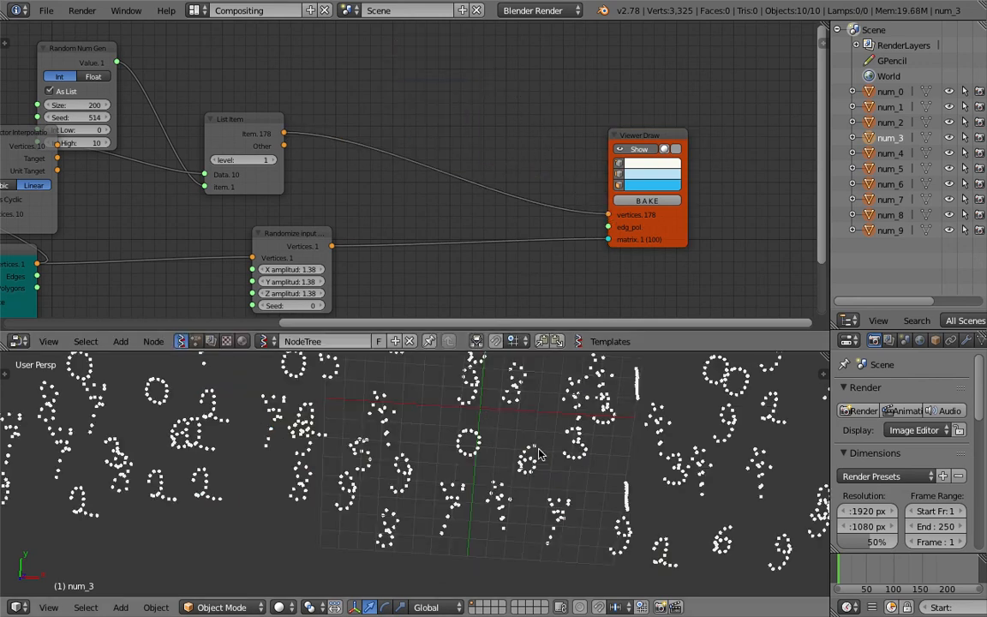
- Insert a Randomize Input Vectors node into the link between List Item and Viewer Draw
scroll(374, 165, "up", 2)
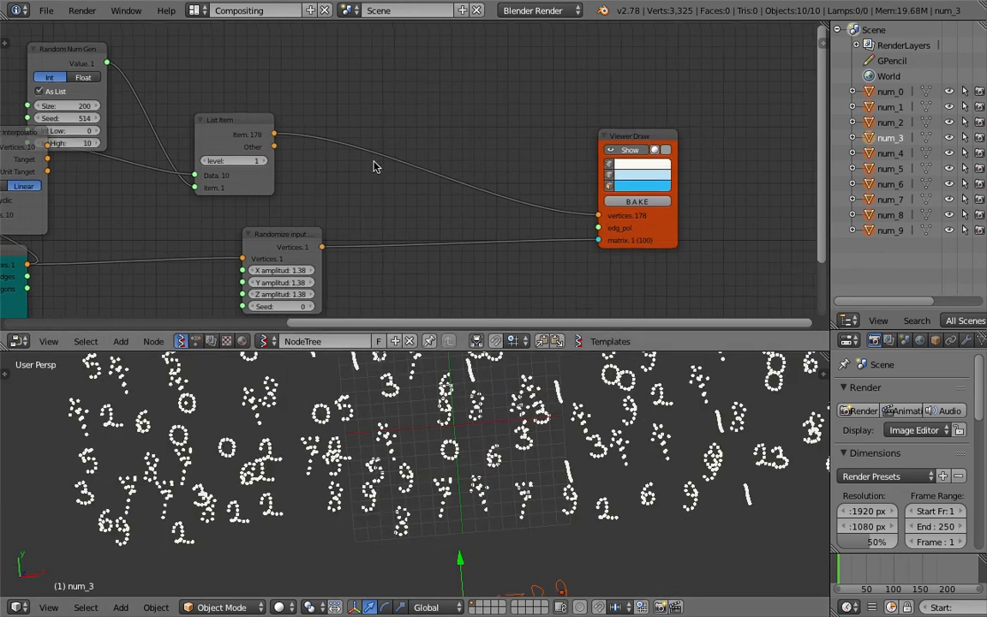
key("space")
type("rand")
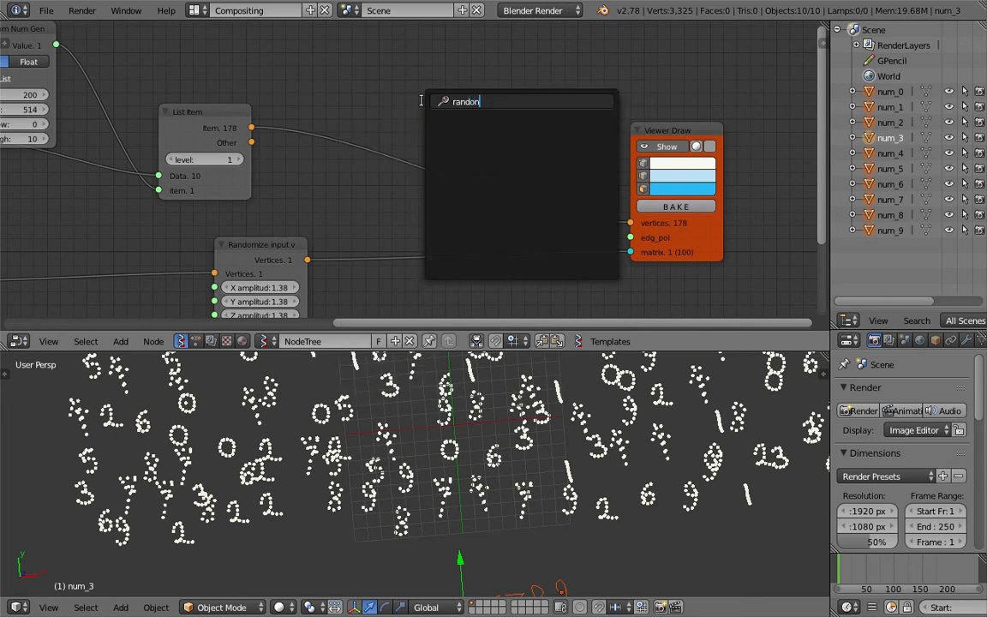
key("Down")
key("Return")
left_click(419, 108)
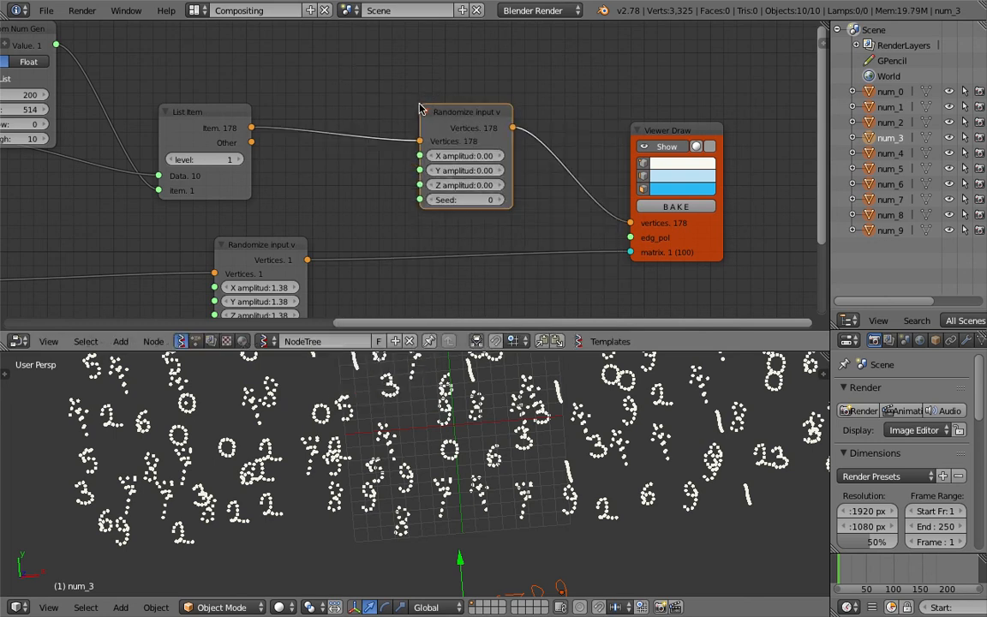
- Set the new Randomize node's X, Y and Z amplitudes to 0.21 and its seed to 109, and save the file
left_click_drag(468, 185, 532, 200)
key("ctrl+s")
left_click(471, 206)
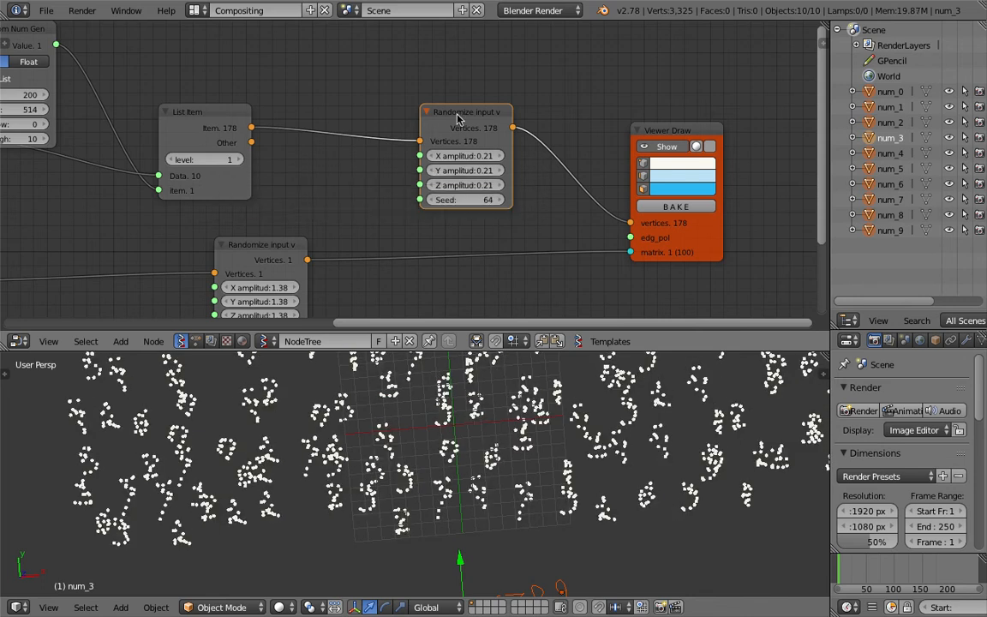
left_click_drag(457, 119, 431, 121)
mouse_move(443, 202)
left_mouse_down()
mouse_move(467, 202)
mouse_move(444, 202)
mouse_move(457, 202)
left_mouse_up()
scroll(480, 461, "down", 2)
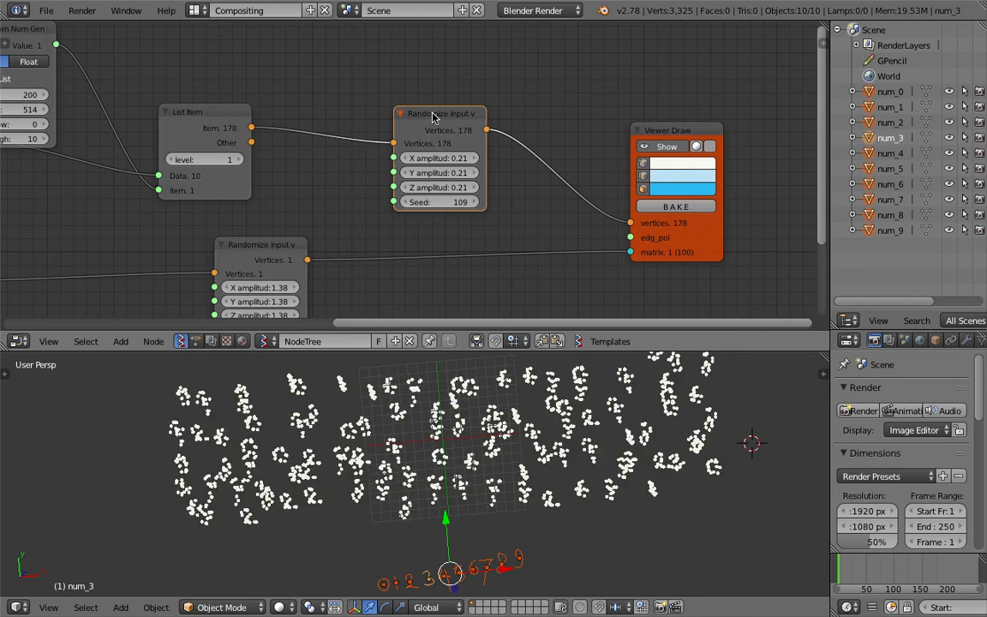
- Add a Range Int node above the List Item and Randomize nodes, and switch it to Count mode
left_click_drag(433, 118, 472, 127)
middle_click_drag(356, 81, 410, 152)
key("shift+a")
left_click(379, 123)
type("rnge i")
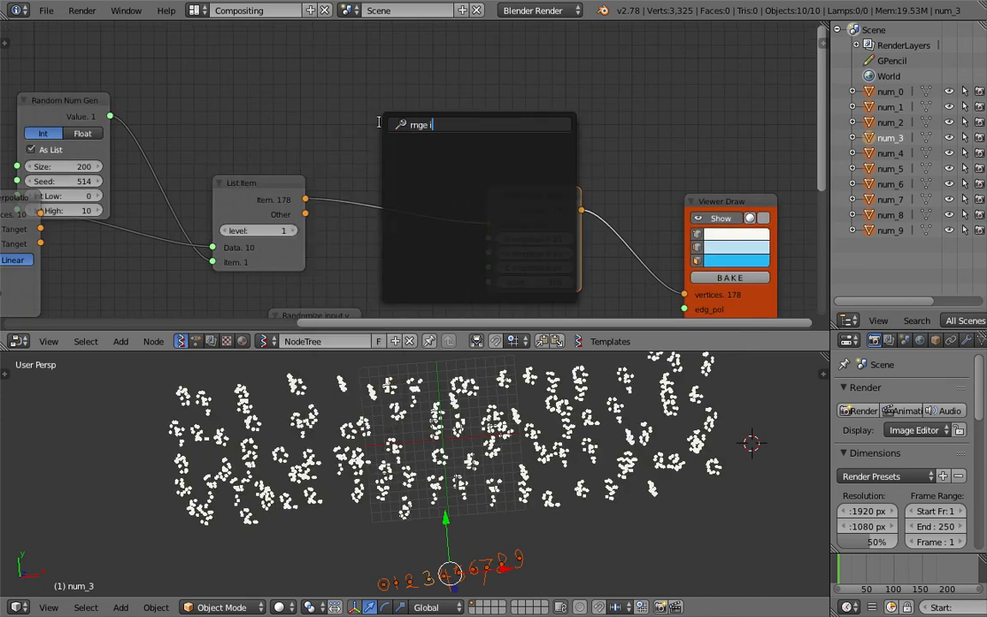
key("BackSpace")
key("BackSpace")
key("BackSpace")
key("BackSpace")
type("rang")
key("Return")
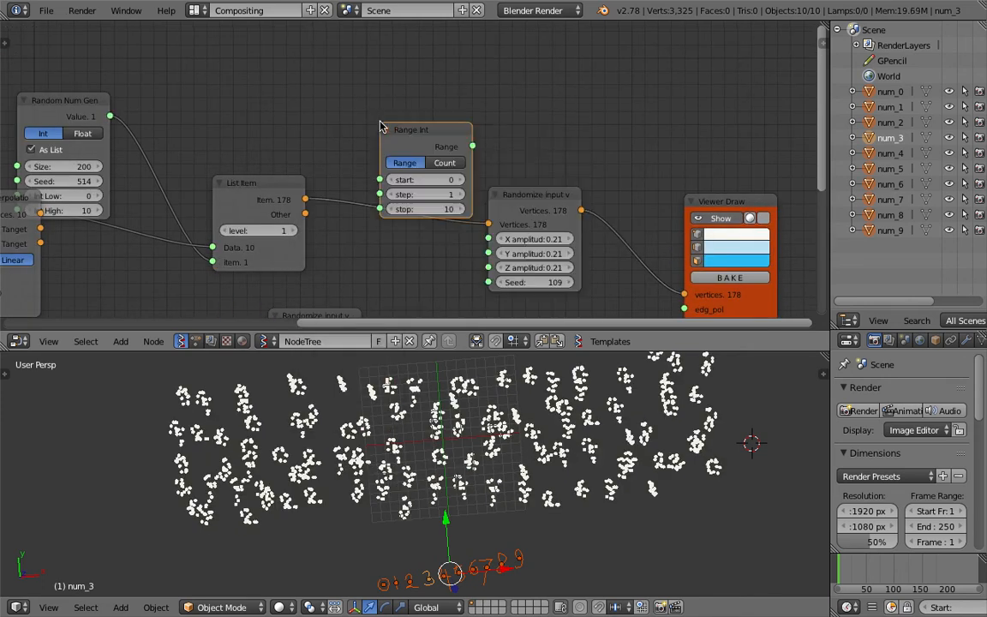
left_click(350, 83)
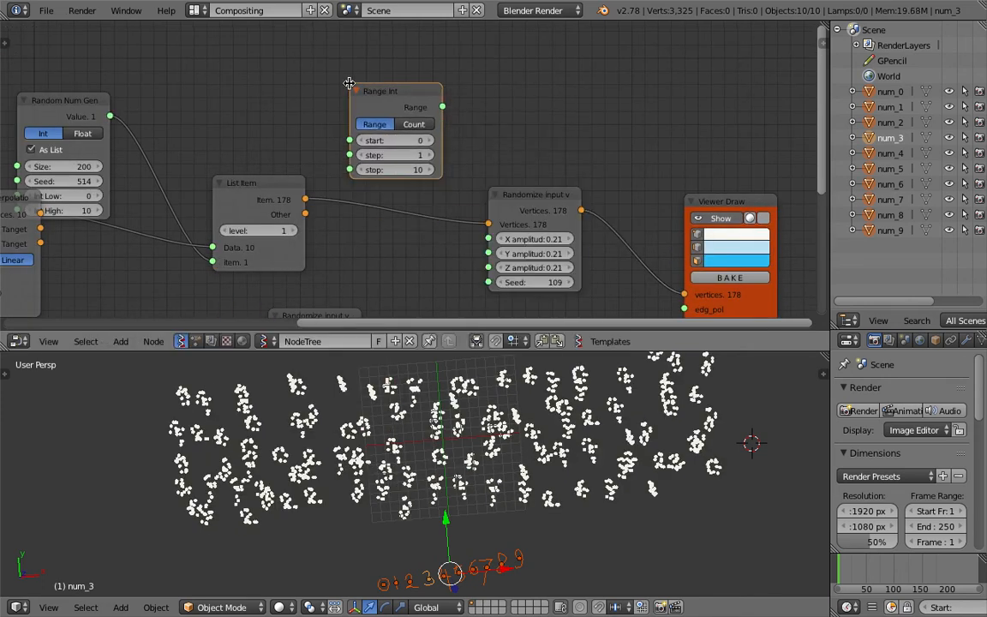
left_click(414, 124)
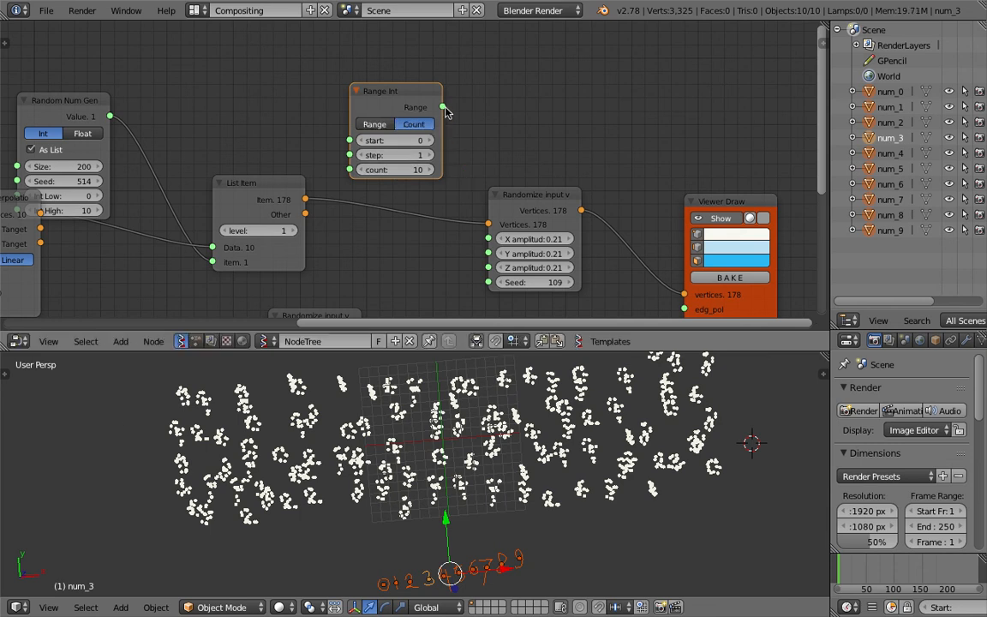
- Link the Range Int output to the new Randomize node's seed, and set the range count to 140
left_click_drag(442, 106, 488, 281)
left_click_drag(412, 170, 600, 169)
scroll(485, 466, "down", 3)
middle_click_drag(485, 465, 453, 441)
scroll(467, 437, "up", 2)
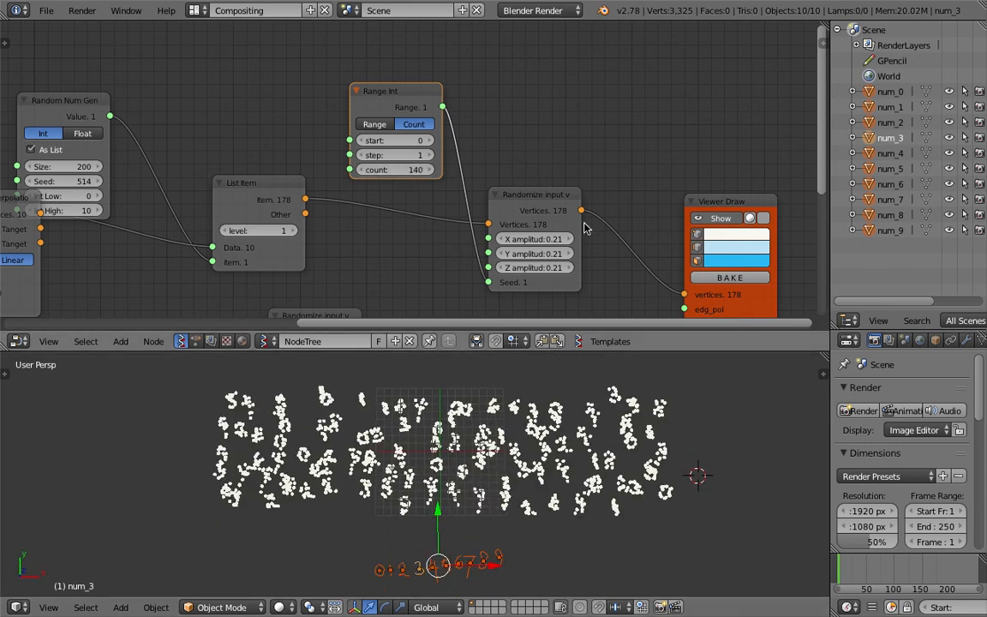
- Set the new Randomize node's X and Y amplitudes to 0.63 and its Z amplitude to 0.00
mouse_move(531, 268)
left_mouse_down()
mouse_move(543, 268)
mouse_move(541, 254)
left_mouse_up()
key("BackSpace")
middle_click_drag(603, 127, 461, 137)
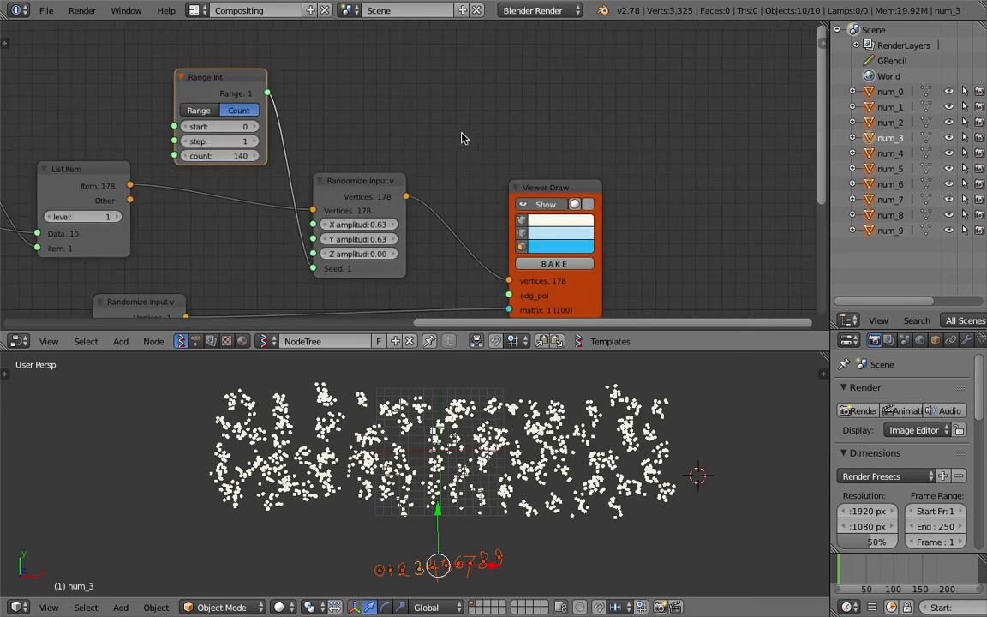
- Insert a UV Connection node set to Edges between Randomize and Viewer Draw, and link its data output to edg_pol
left_click(572, 194)
key("space")
type("ub")
key("BackSpace")
type("v")
key("Return")
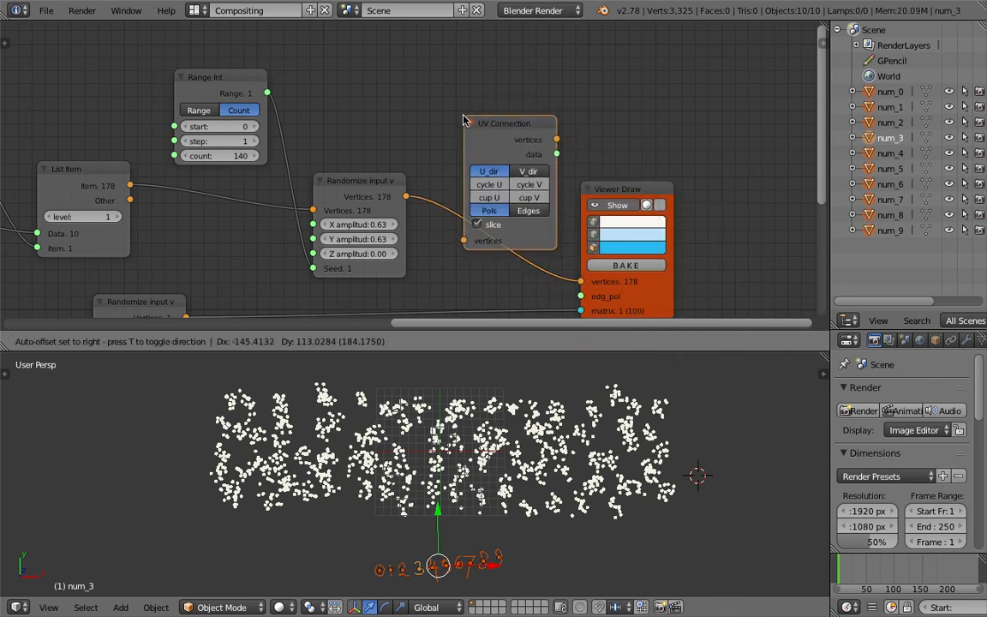
left_click(462, 120)
left_click(529, 212)
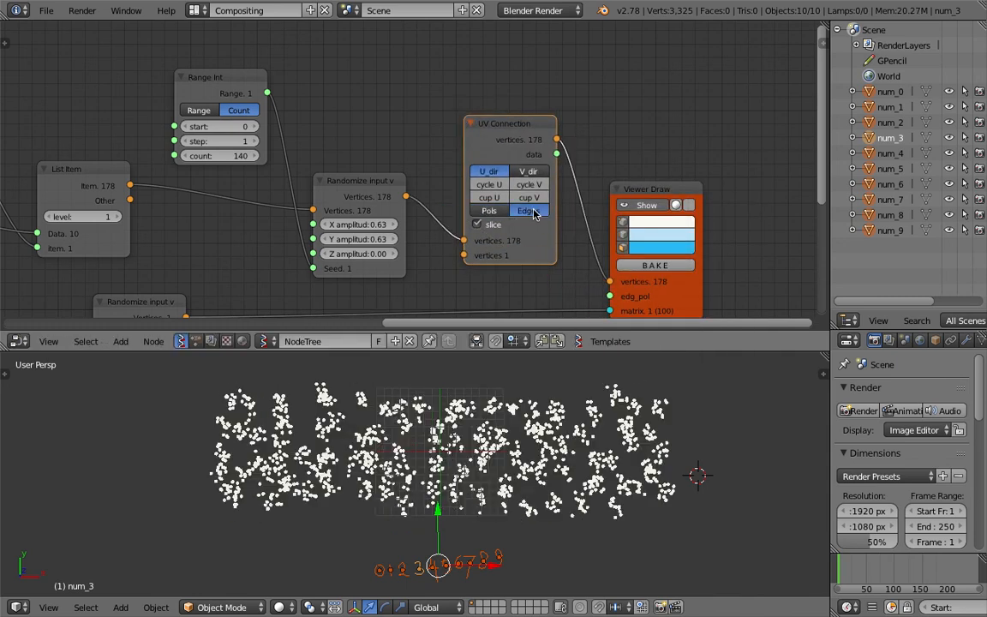
left_click_drag(556, 154, 609, 296)
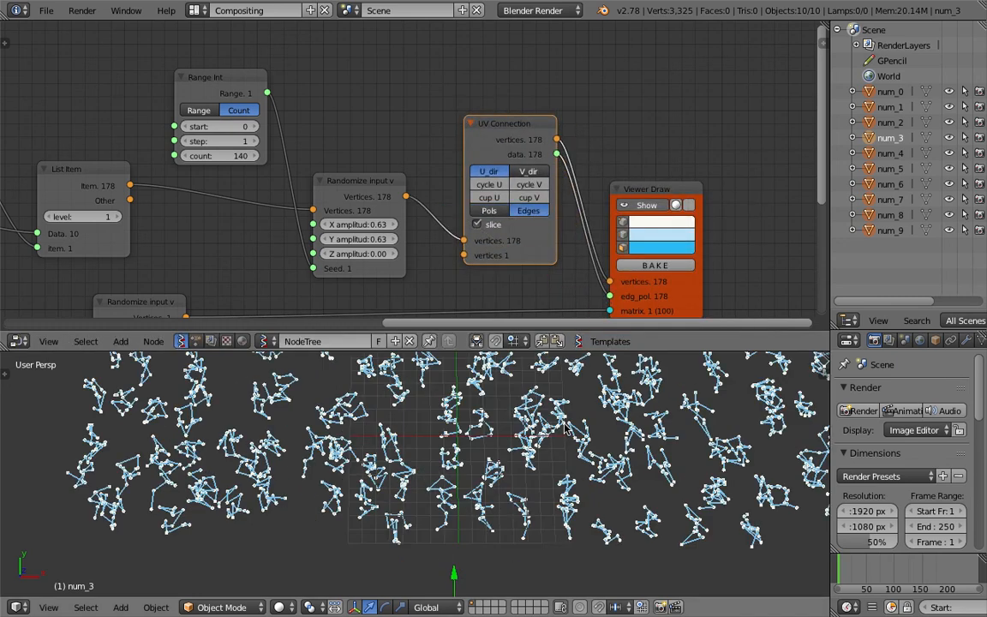
- Hide the vertex display in Viewer Draw, save the file, and turn off slice in UV Connection
left_click(622, 224)
scroll(568, 424, "down", 1)
key("ctrl+s")
mouse_move(569, 424)
middle_mouse_down("shift")
mouse_move(550, 456)
mouse_move(545, 441)
middle_mouse_up("shift")
left_click(550, 457)
key("ctrl+s")
left_click(487, 226)
- Try X and Y amplitudes of 0.21 on the Randomize node feeding UV Connection, and inspect the digit shapes
mouse_move(359, 238)
left_mouse_down()
mouse_move(310, 238)
mouse_move(322, 238)
left_mouse_up()
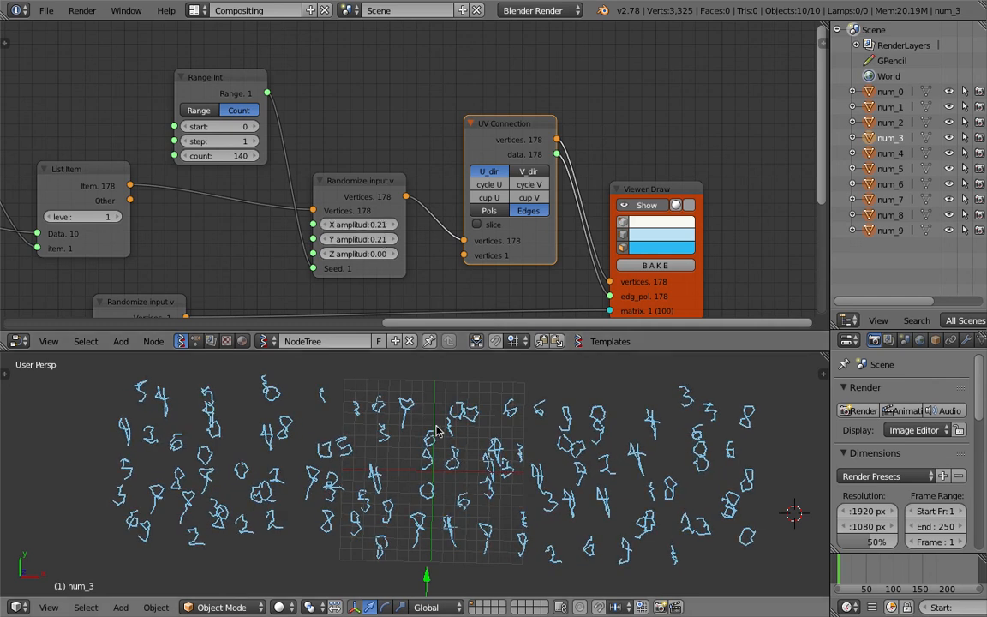
scroll(531, 456, "up", 3)
scroll(531, 458, "up", 2)
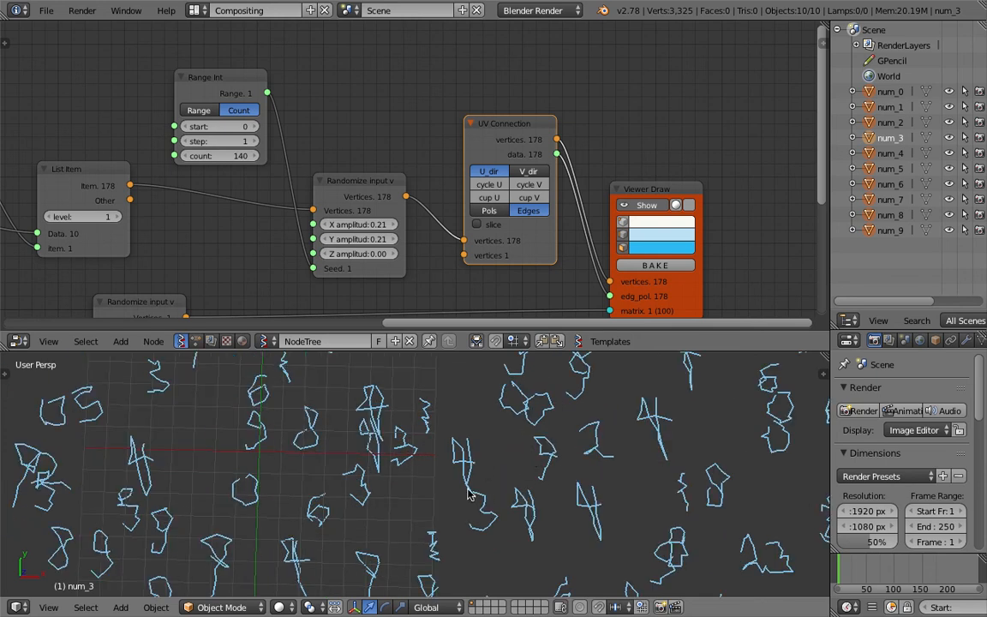
scroll(467, 506, "up", 2)
scroll(462, 523, "down", 2)
middle_click_drag(237, 401, 382, 406, "shift")
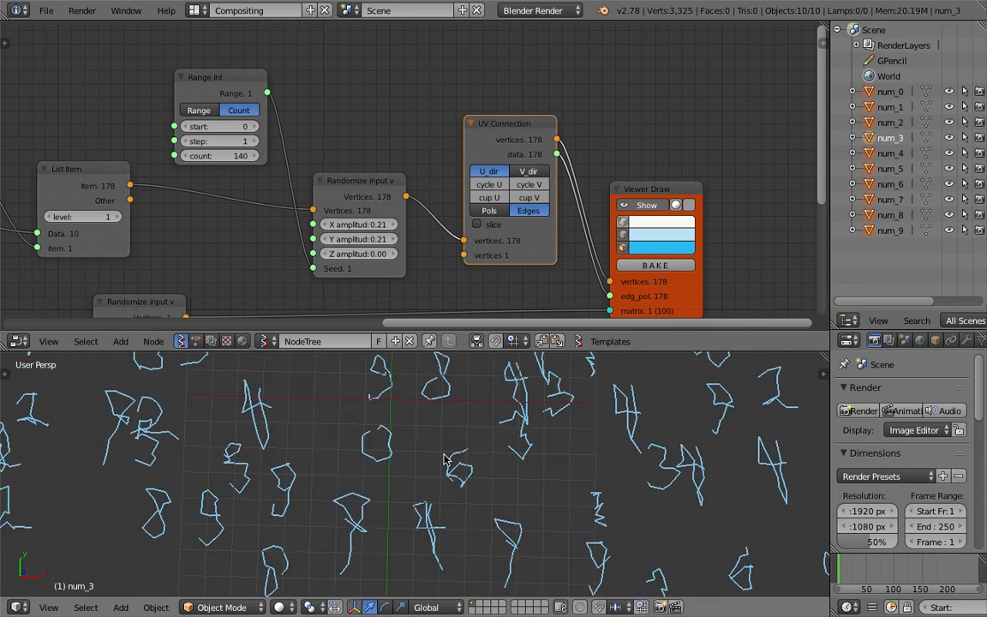
scroll(382, 406, "down", 1)
- Set the Randomize node's X and Y amplitudes to 0.19, and save over the current file
middle_click_drag(380, 248, 418, 248)
mouse_move(418, 240)
left_mouse_down()
mouse_move(412, 225)
mouse_move(404, 229)
mouse_move(416, 252)
left_mouse_up()
type("0.1")
key("Return")
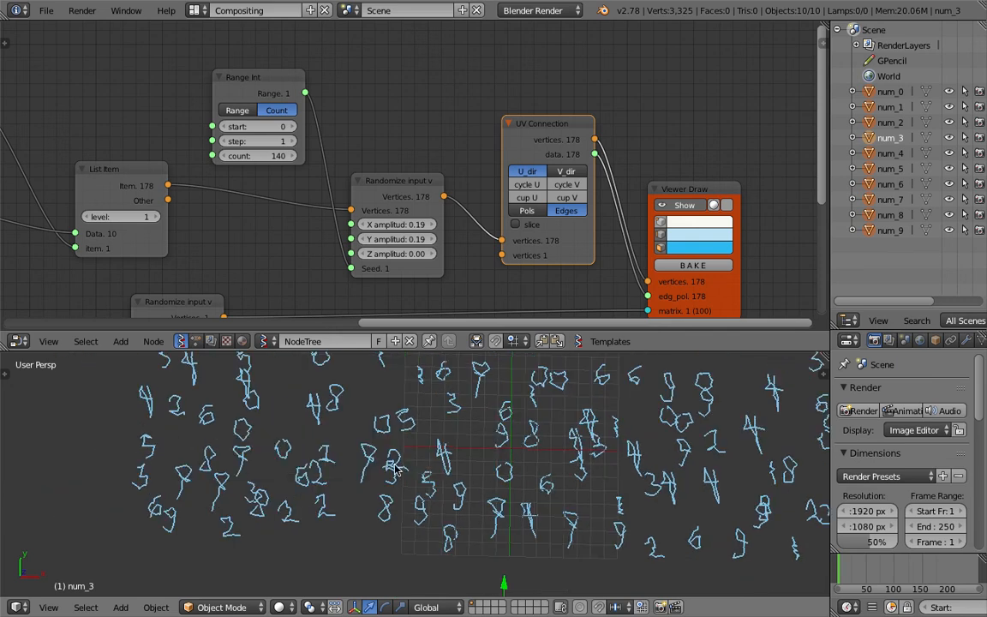
middle_click_drag(376, 450, 514, 465, "shift")
scroll(506, 465, "up", 3)
key("ctrl+s")
left_click(503, 465)
- Enlarge the 3D view and examine the scattered wobbly digits from several angles and distances
middle_click_drag(441, 473, 472, 461)
scroll(471, 461, "down", 3)
middle_click_drag(591, 420, 338, 428, "shift")
scroll(219, 446, "down", 3)
middle_click_drag(339, 429, 283, 455)
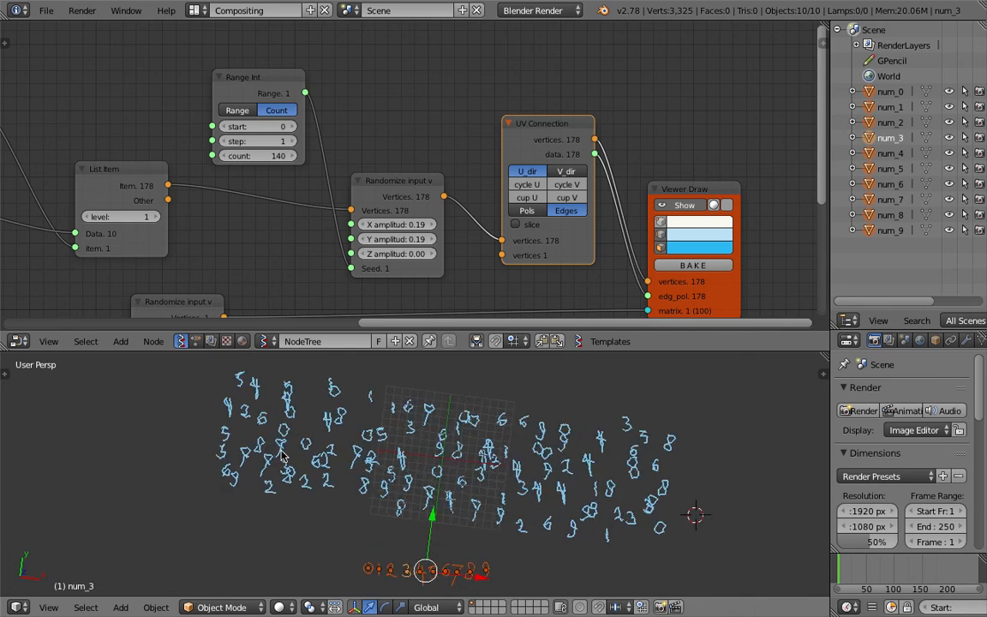
scroll(491, 454, "up", 2)
middle_click_drag(523, 439, 543, 415)
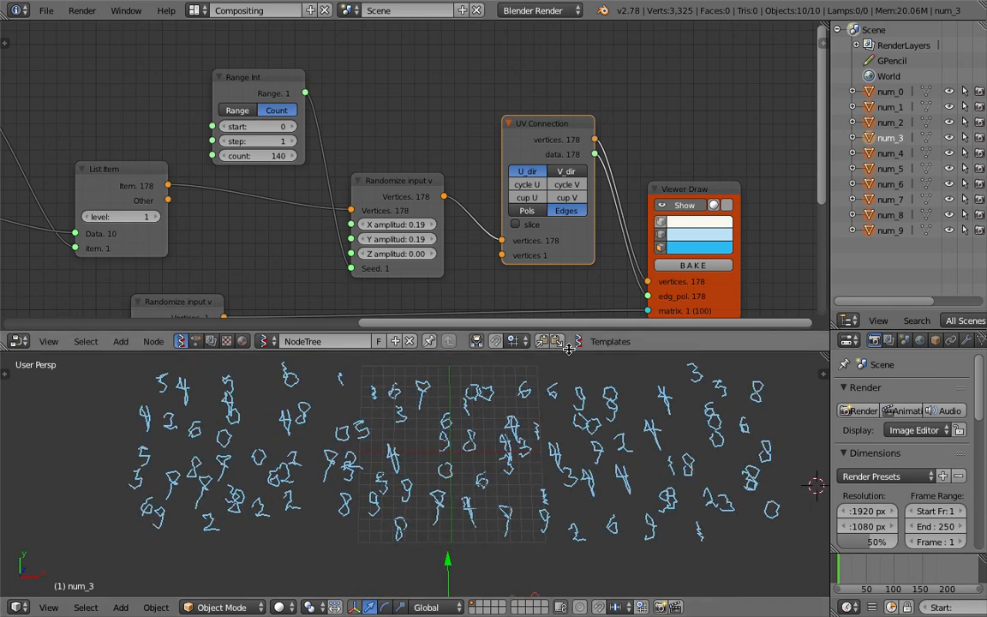
left_click_drag(571, 351, 572, 145)
middle_click_drag(571, 383, 590, 488)
scroll(579, 475, "down", 3)
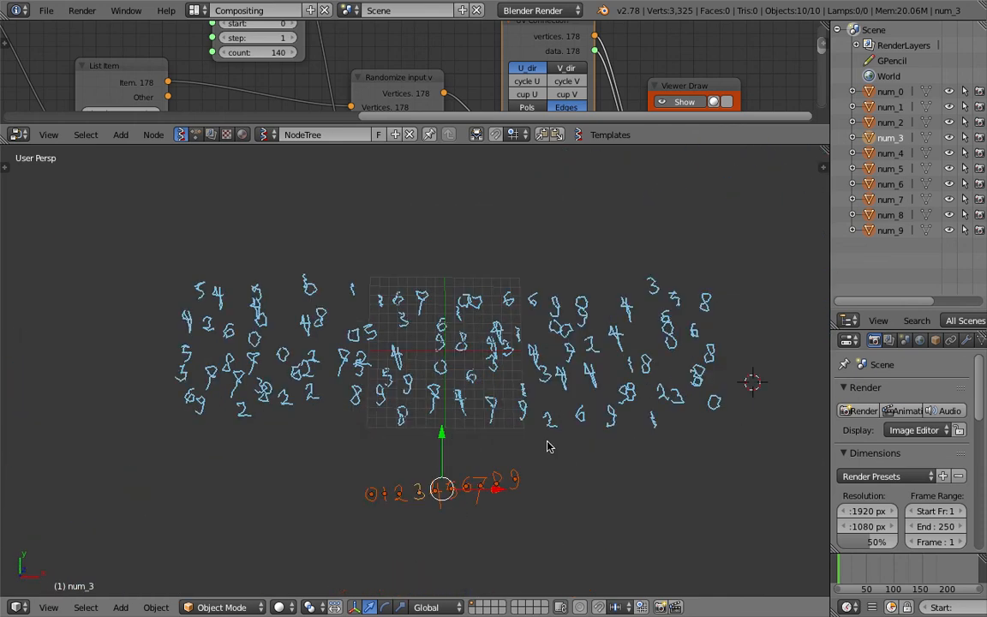
scroll(548, 446, "up", 4)
- Save the file under the next incremented name after sv_chicken_writing_numbers_005.blend
left_click(46, 10)
left_click(60, 146)
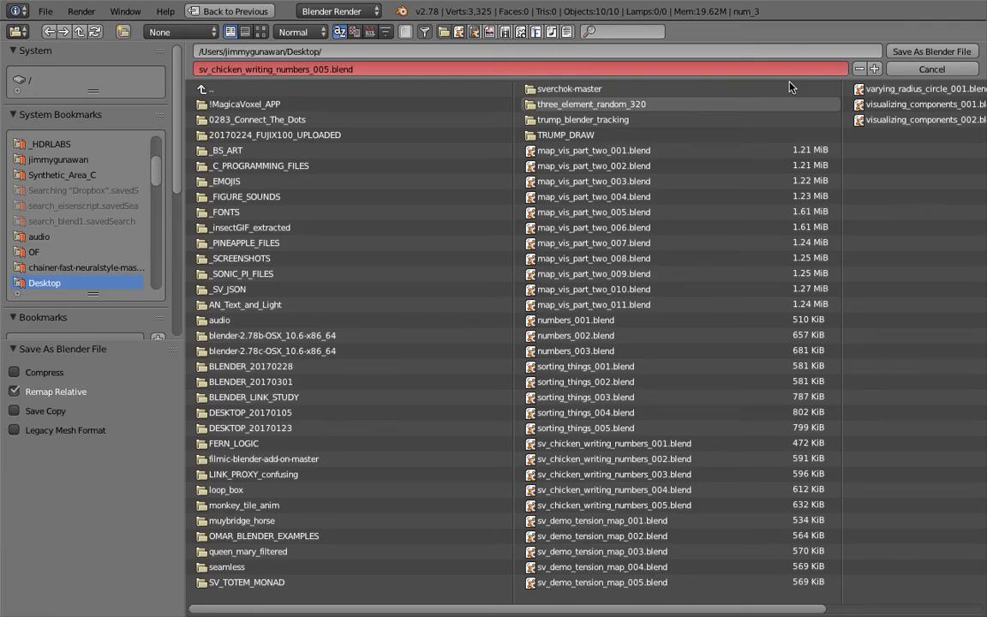
left_click(874, 68)
left_click(913, 53)
- Enlarge the node editor area, rename the node tree to ChickenWriting, and save the file
scroll(544, 360, "down", 3)
mouse_move(534, 433)
middle_mouse_down()
mouse_move(553, 464)
mouse_move(542, 433)
middle_mouse_up()
mouse_move(375, 361)
middle_mouse_down()
mouse_move(407, 370)
mouse_move(387, 358)
middle_mouse_up()
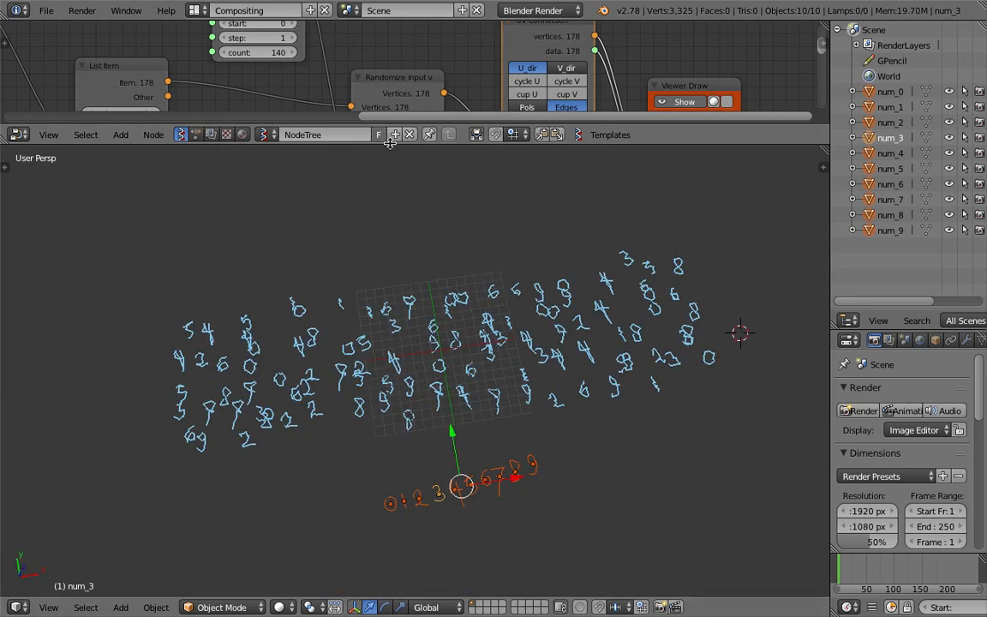
left_click_drag(389, 145, 394, 279)
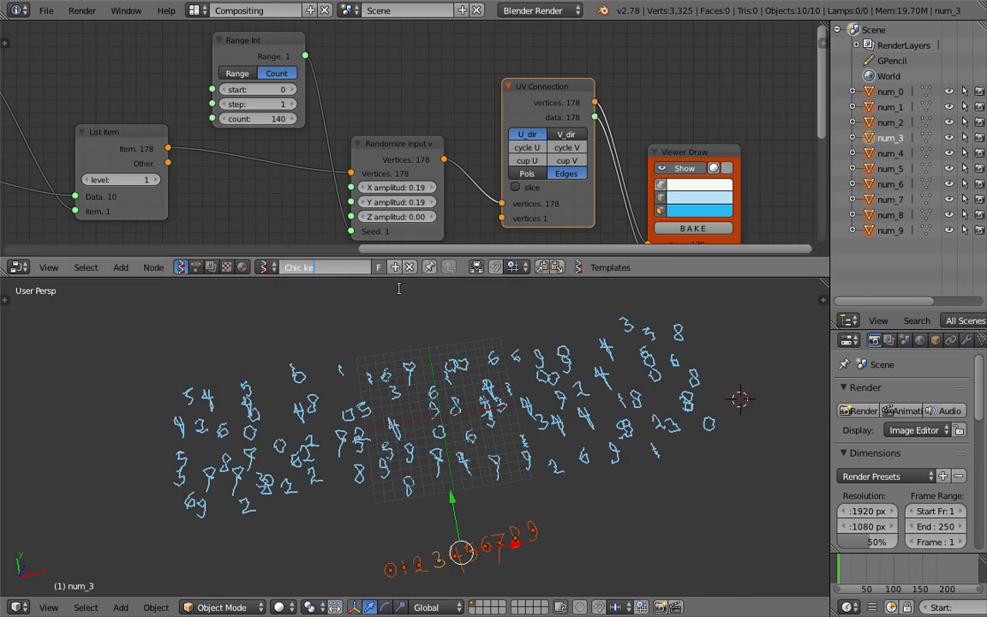
key("Return")
key("ctrl+s")
middle_click_drag(738, 146, 729, 120)
left_click(672, 128)
scroll(728, 121, "down", 1)
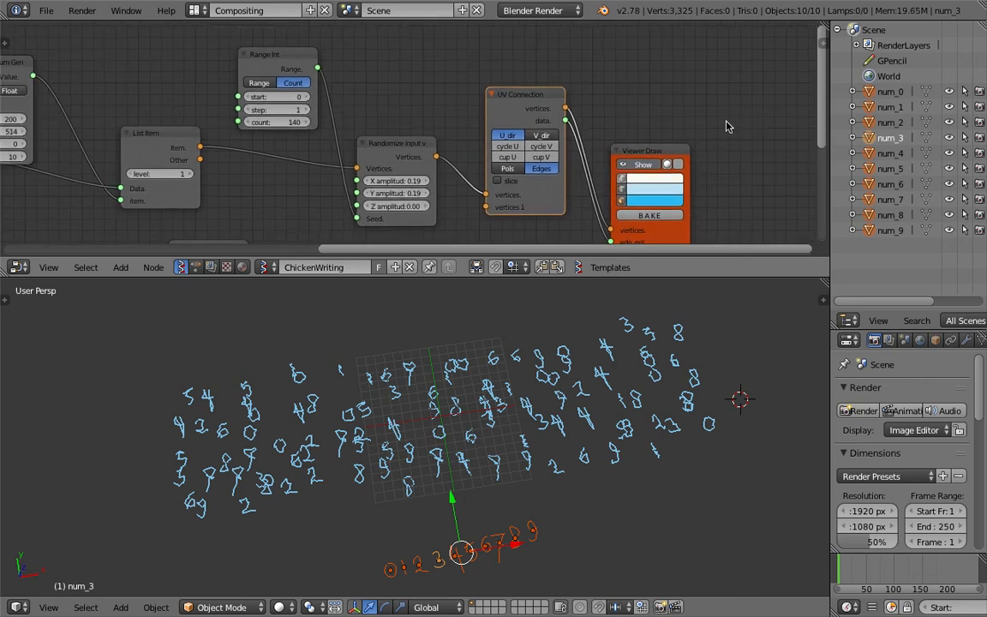